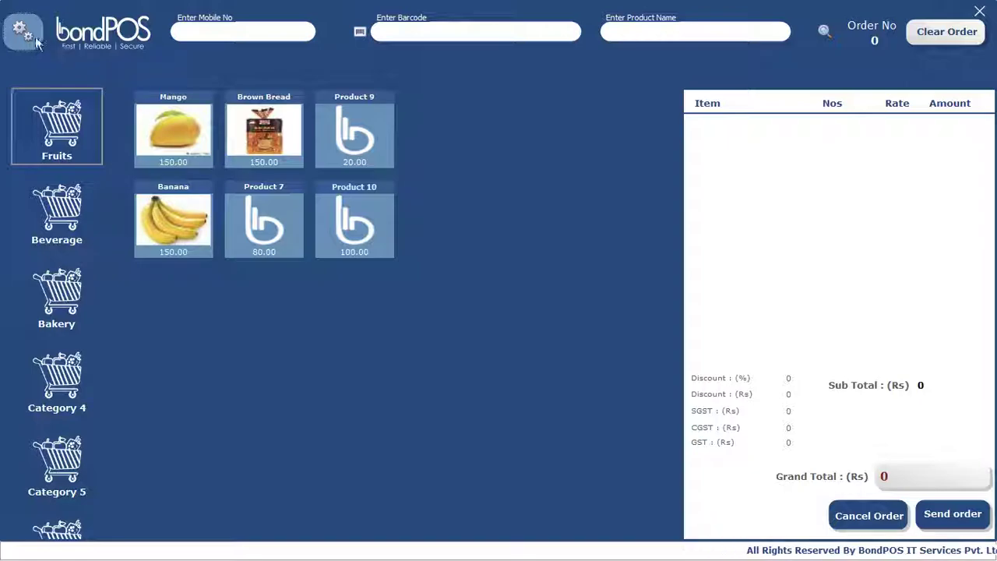
Step: Open the gear settings menu listing Add Product and Register ProductKey
left_click(31, 34)
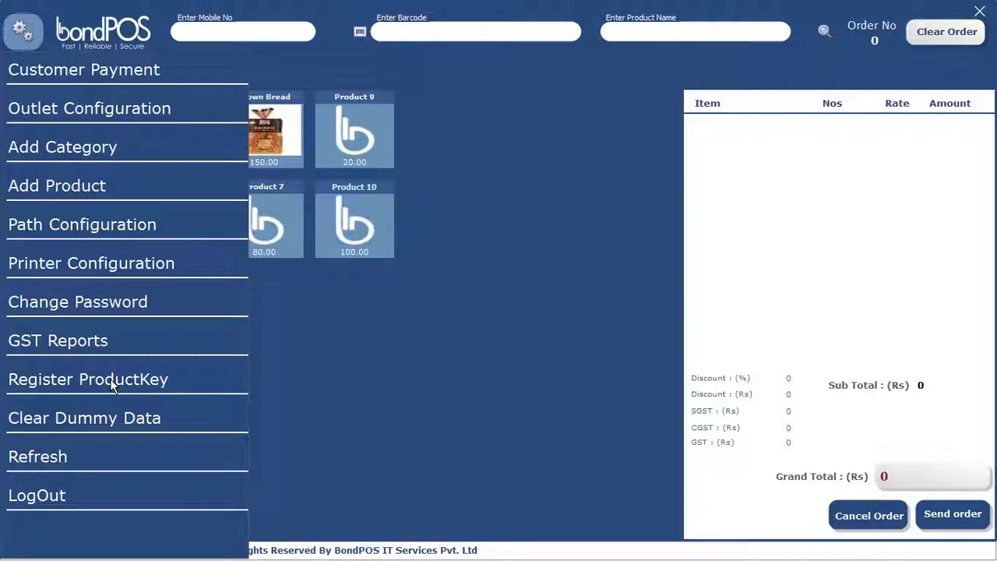
Step: Choose Register ProductKey, select the Silver plan upgrade, and proceed to pay for it online
left_click(110, 378)
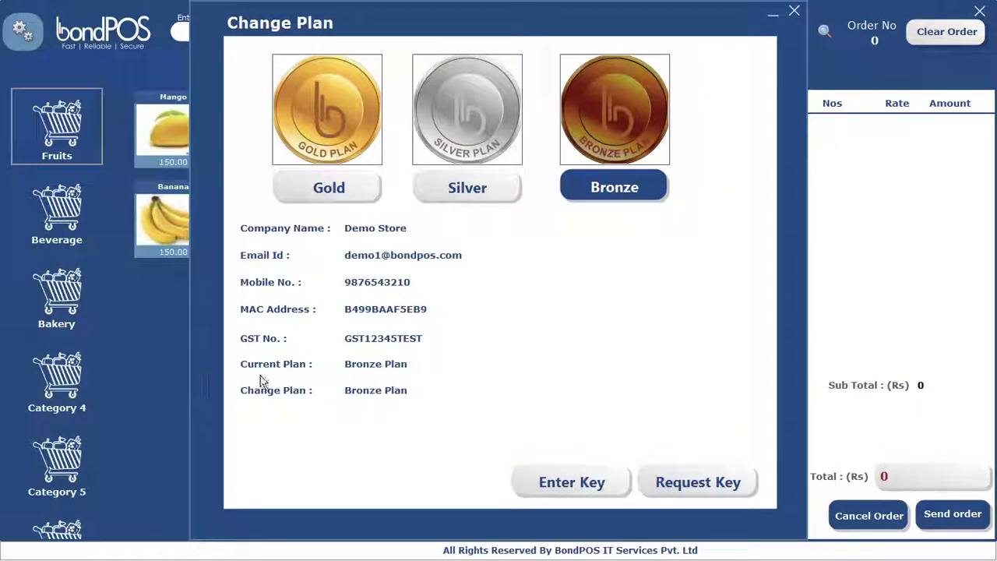
left_click(461, 189)
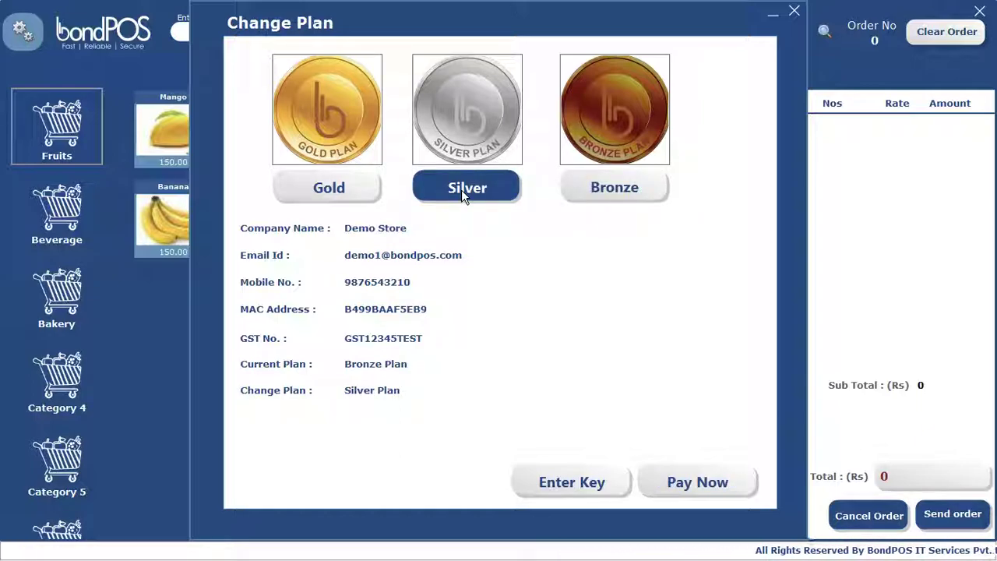
left_click(694, 482)
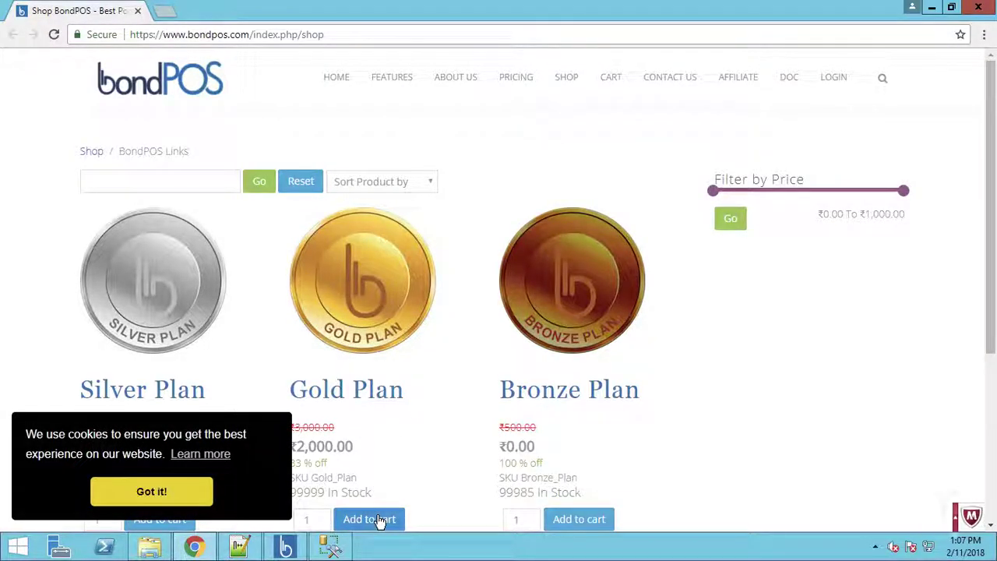
Step: Dismiss the cookie banner and help popup to reach the Silver Plan cart at ₹1,180.00
left_click(174, 494)
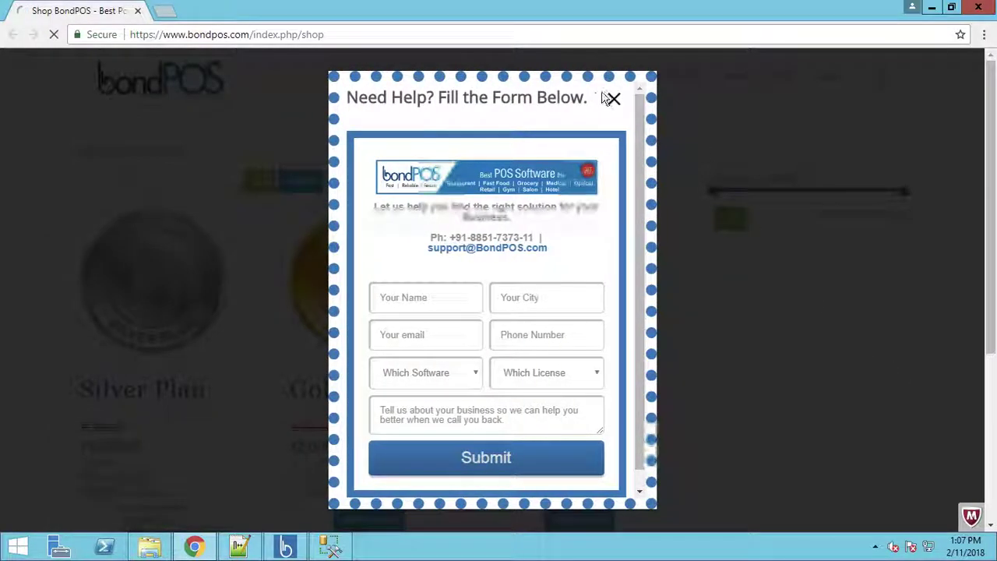
left_click(613, 102)
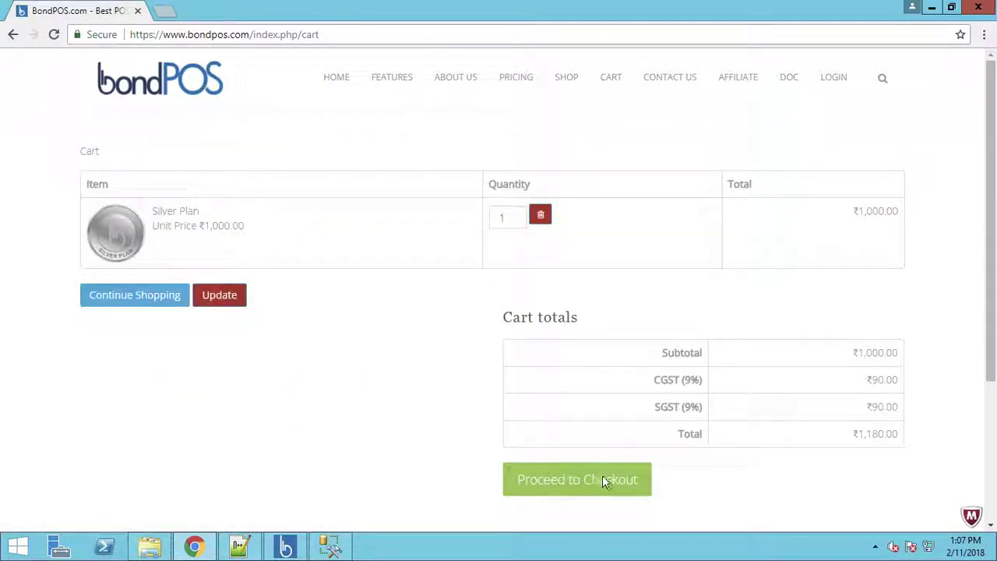
Step: Back in bondPOS, paste the Silver plan product key and verify it
left_click(933, 11)
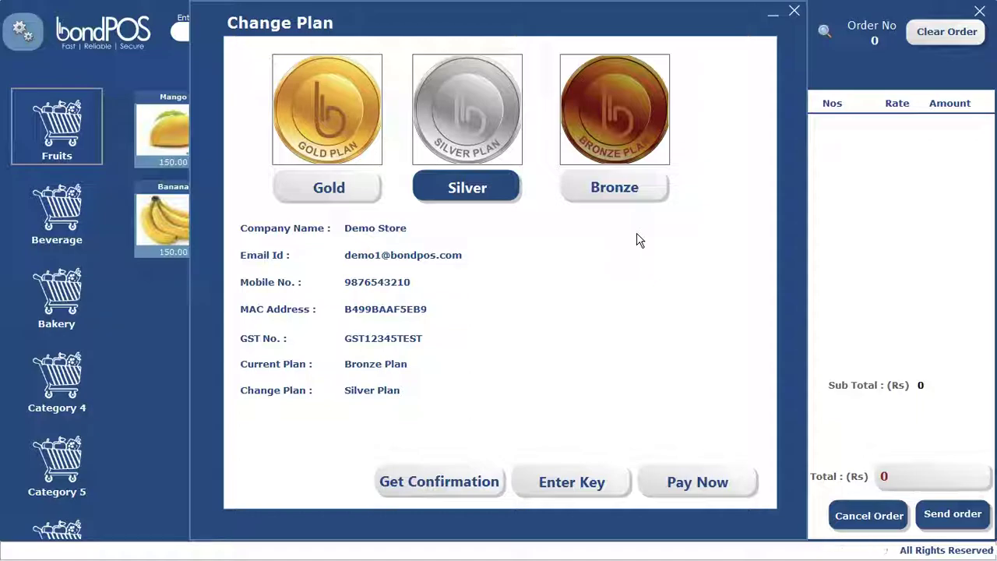
left_click(557, 484)
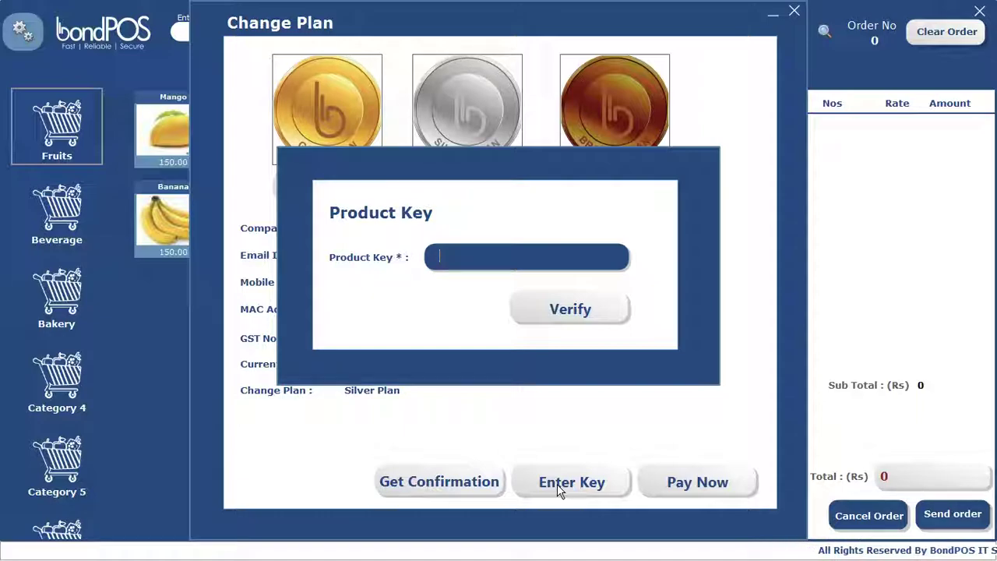
key("ctrl+v")
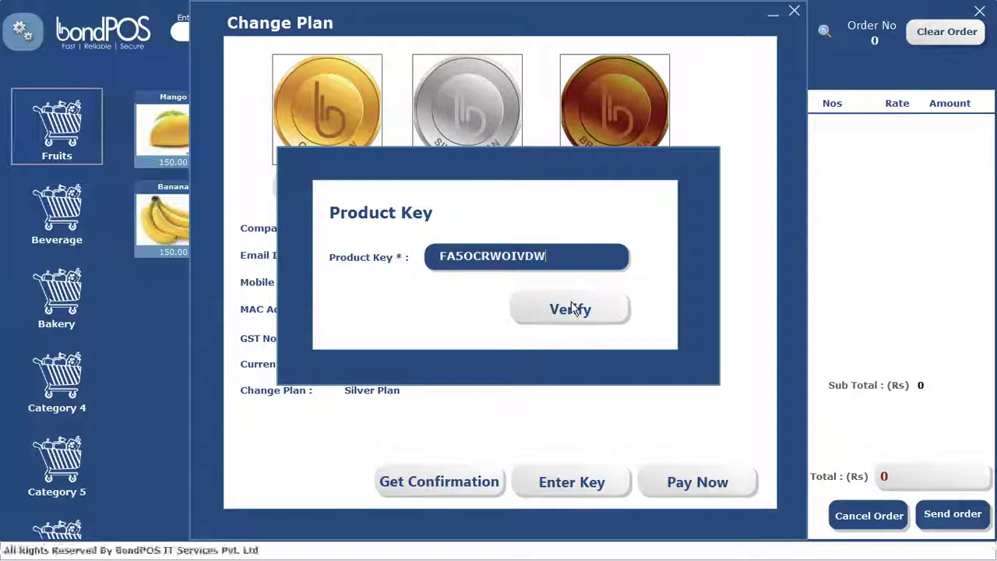
left_click(570, 309)
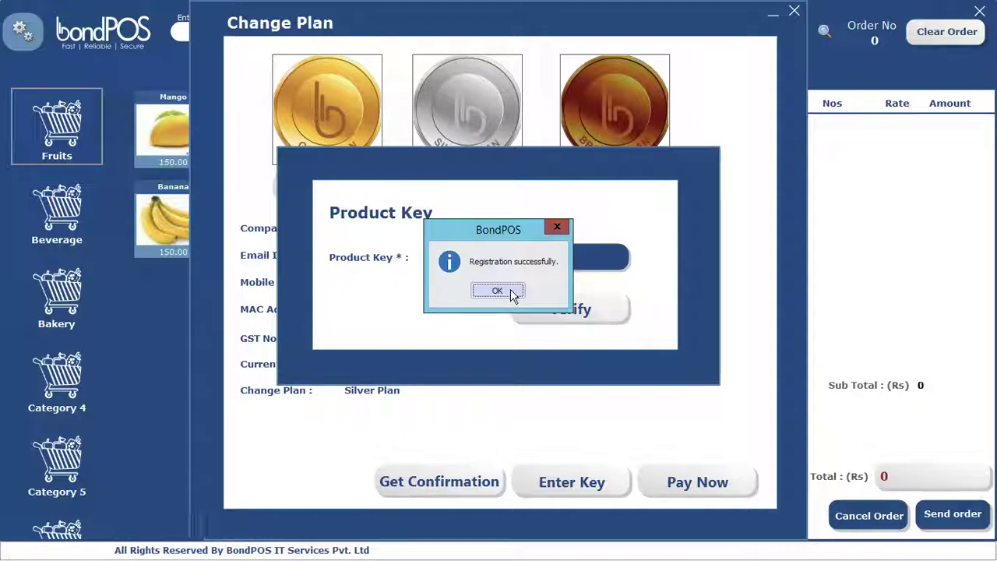
Step: Acknowledge registration, fill in the admin password, and submit the Admin and POS credentials
left_click(511, 291)
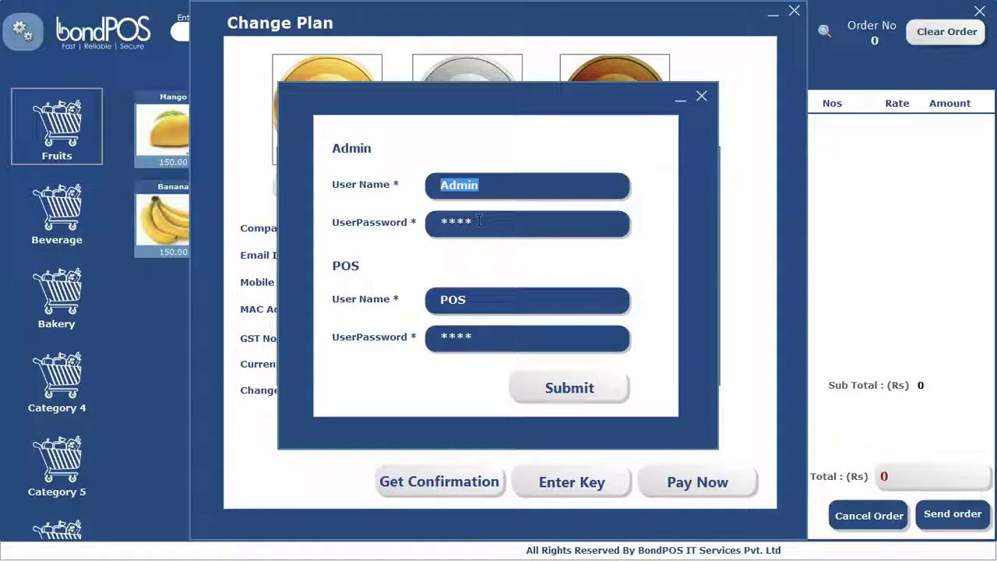
key("Tab")
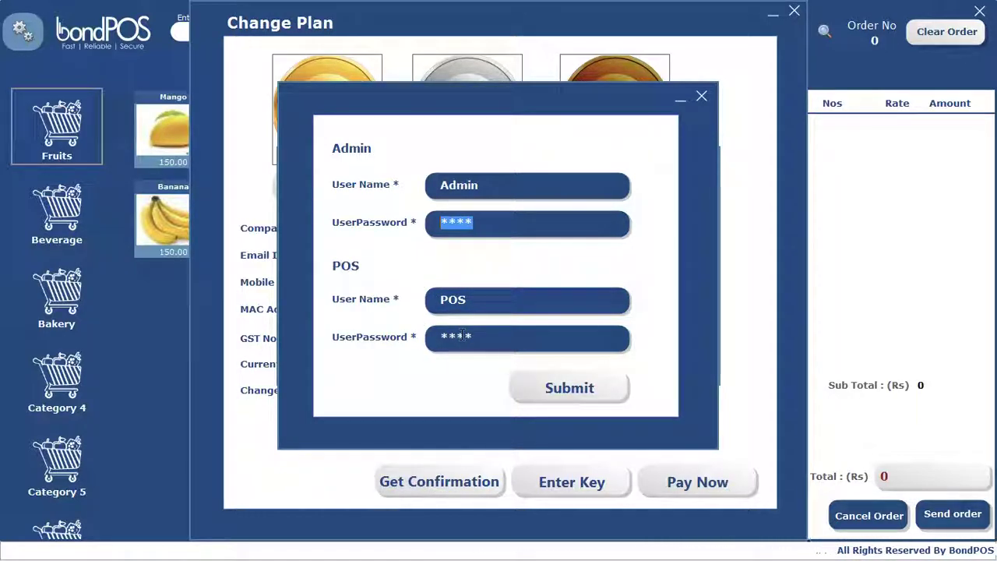
left_click(567, 397)
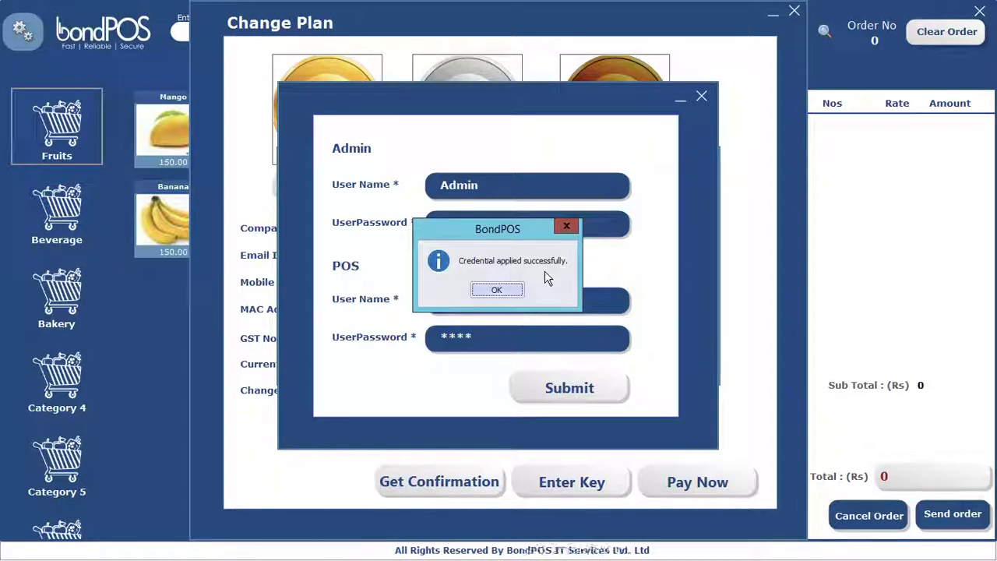
left_click(504, 290)
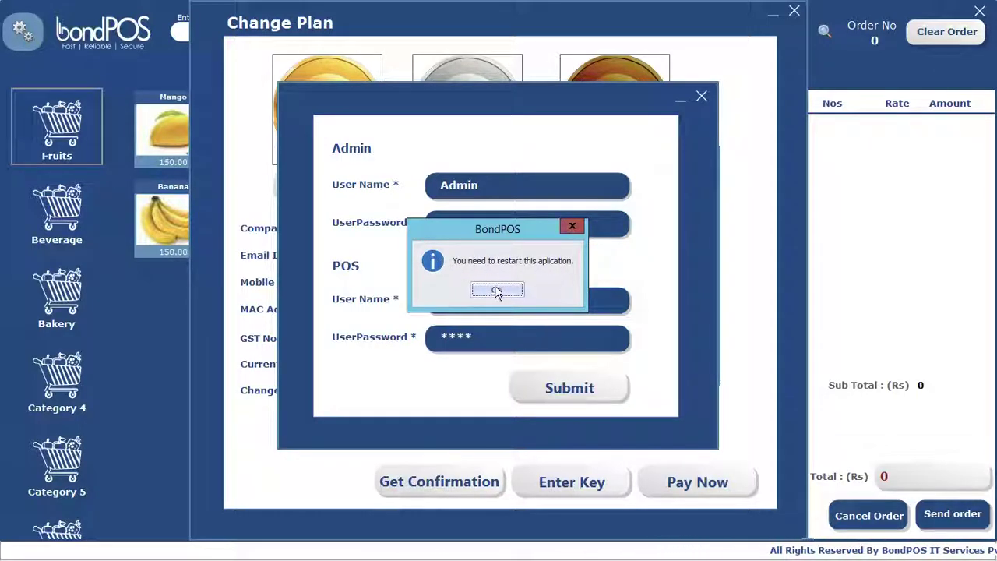
Step: Restart, sign in as the POS user with 1500 opening cash, and enter the sale window
left_click(501, 290)
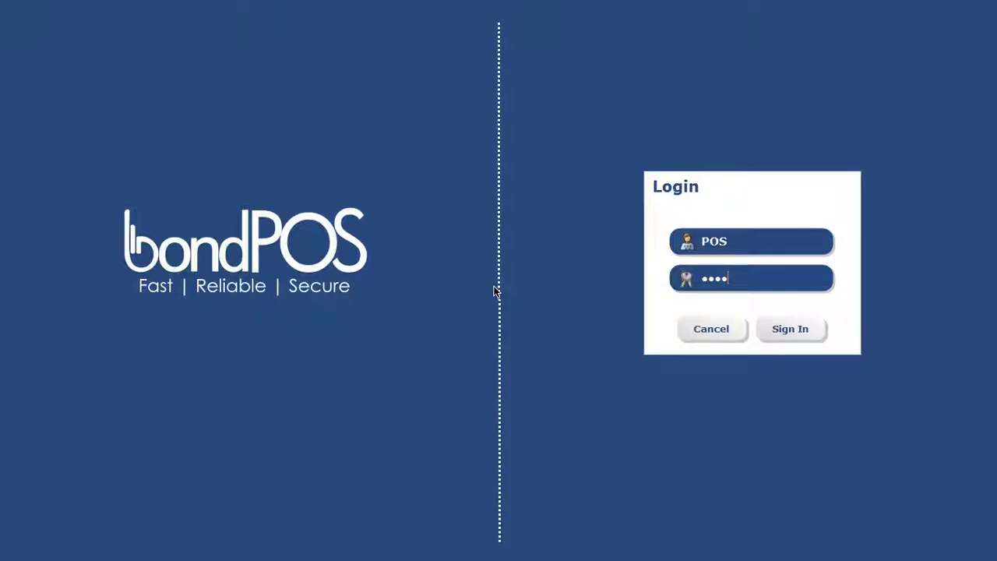
key("Return")
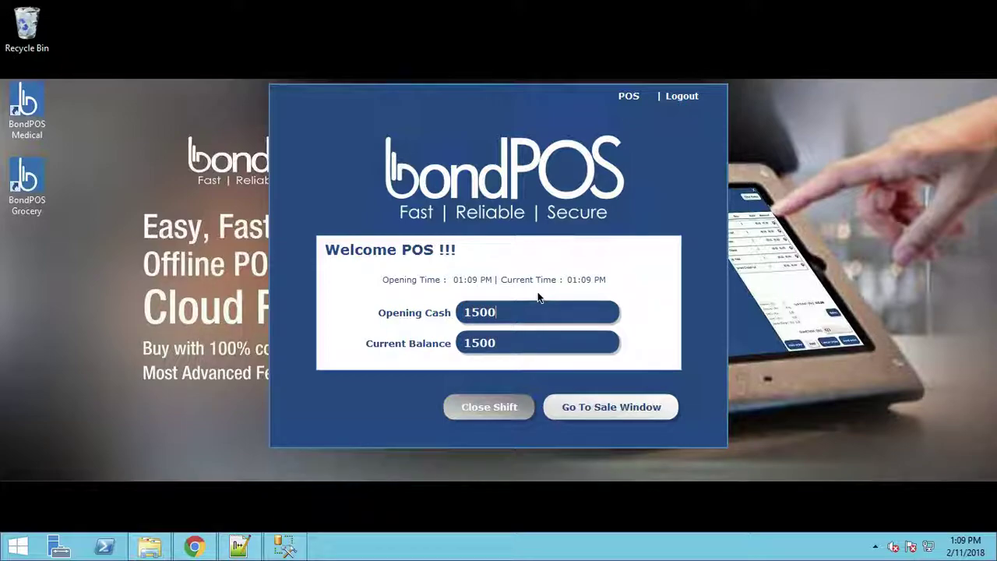
left_click(621, 407)
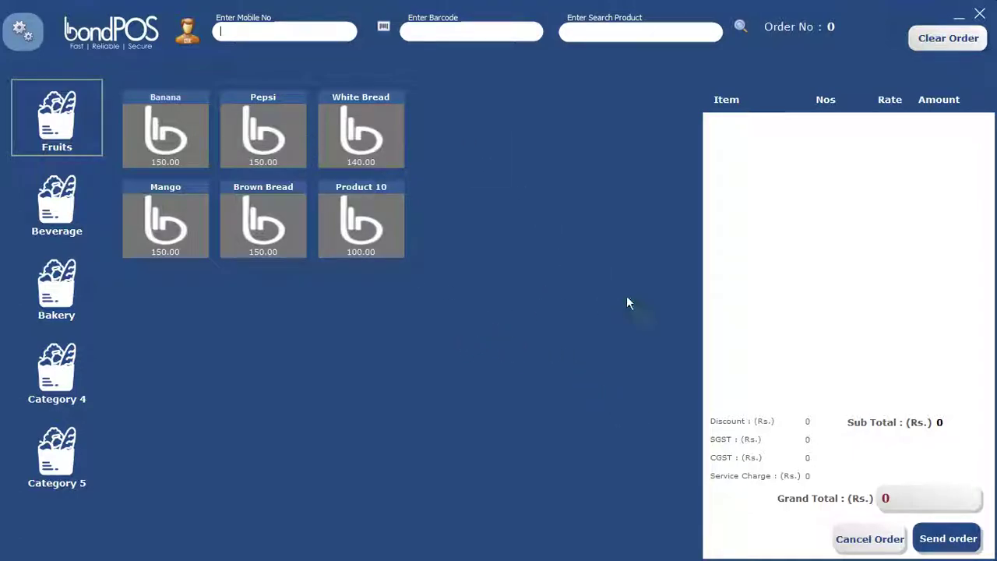
left_click(65, 148)
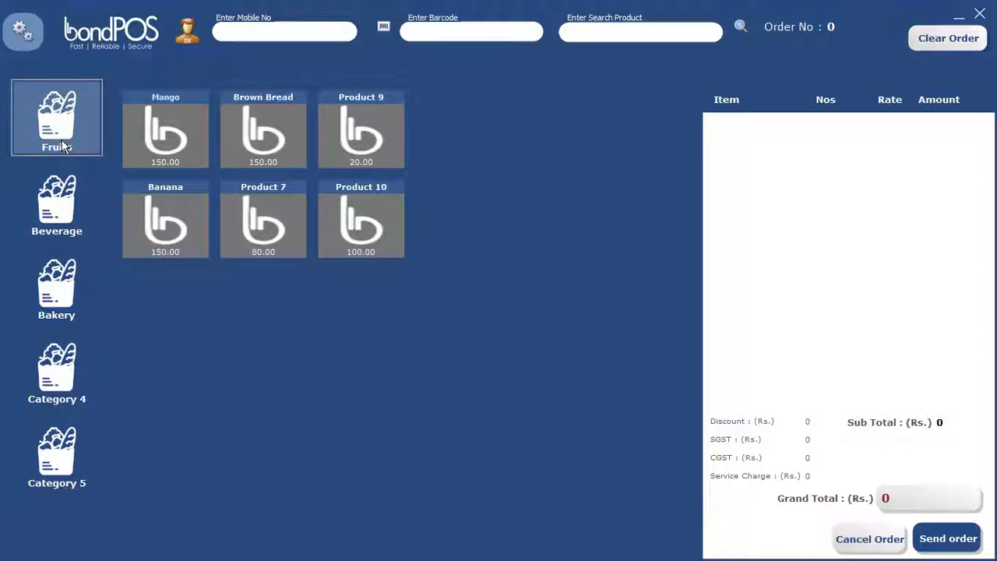
left_click(65, 209)
left_click(56, 274)
left_click(57, 369)
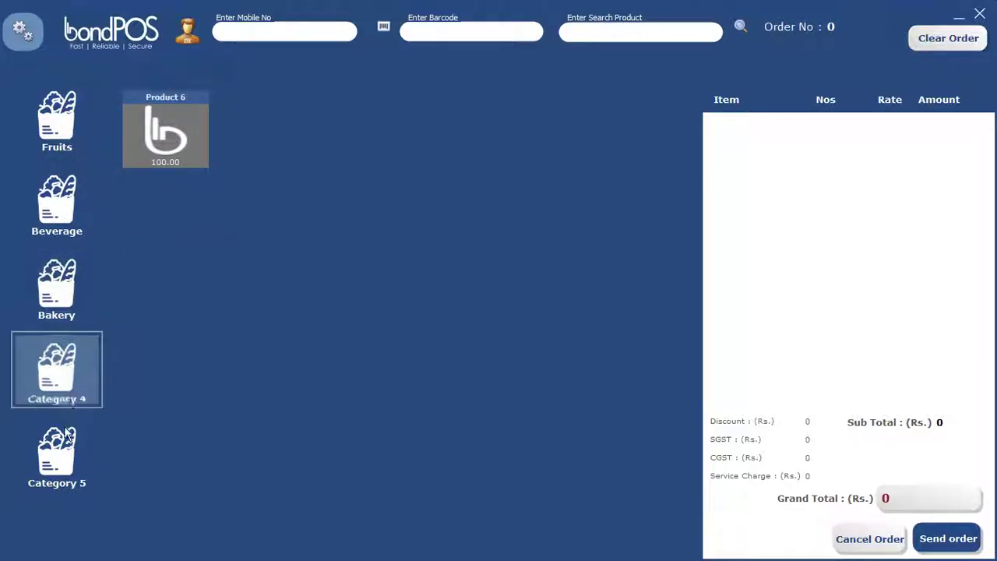
left_click(57, 451)
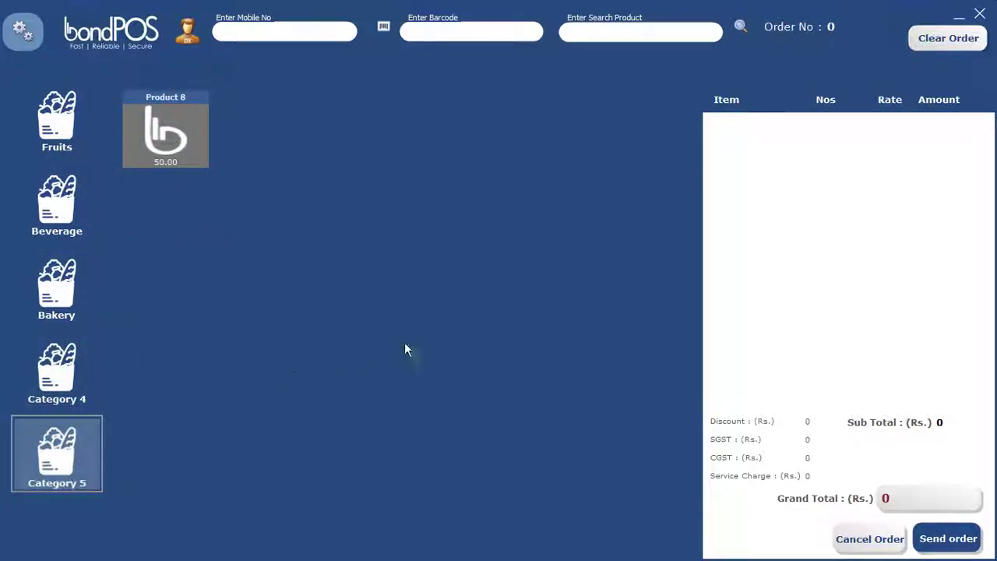
left_click(57, 121)
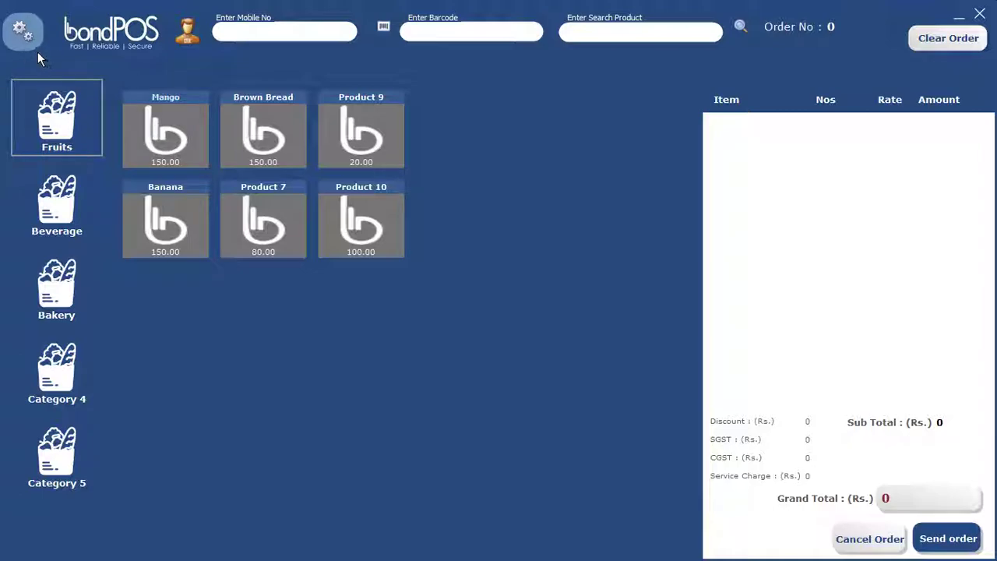
Step: Open and close the gear menu, then minimise the bondPOS sale window
left_click(23, 35)
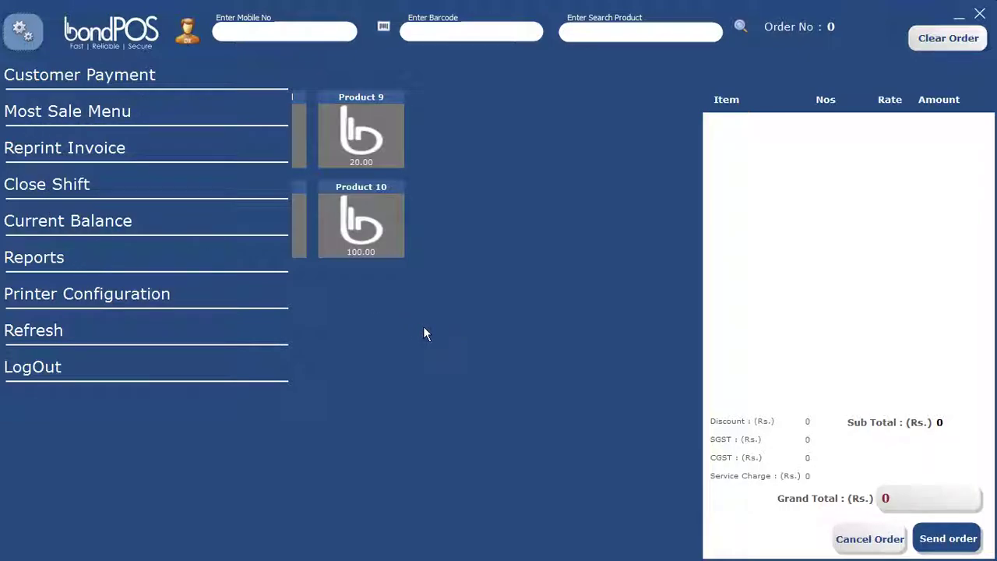
left_click(20, 36)
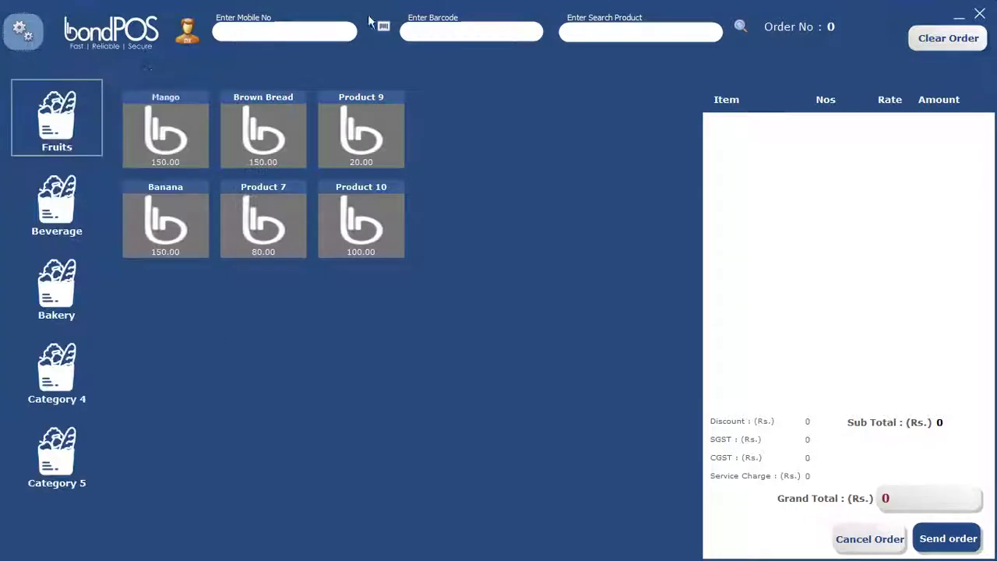
left_click(958, 15)
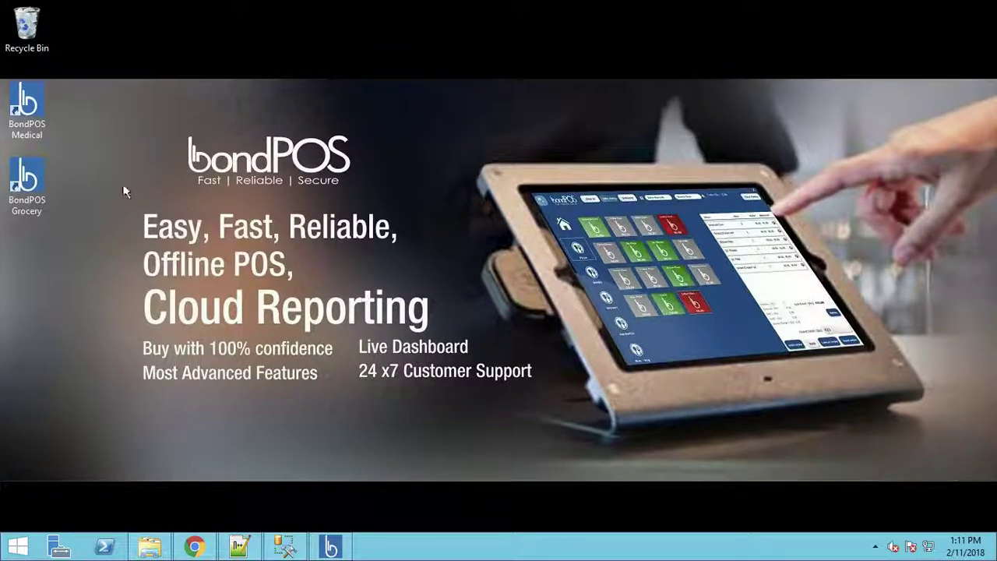
Step: Launch BondPOS Grocery from the desktop and sign in with the Admin credentials
double_click(27, 185)
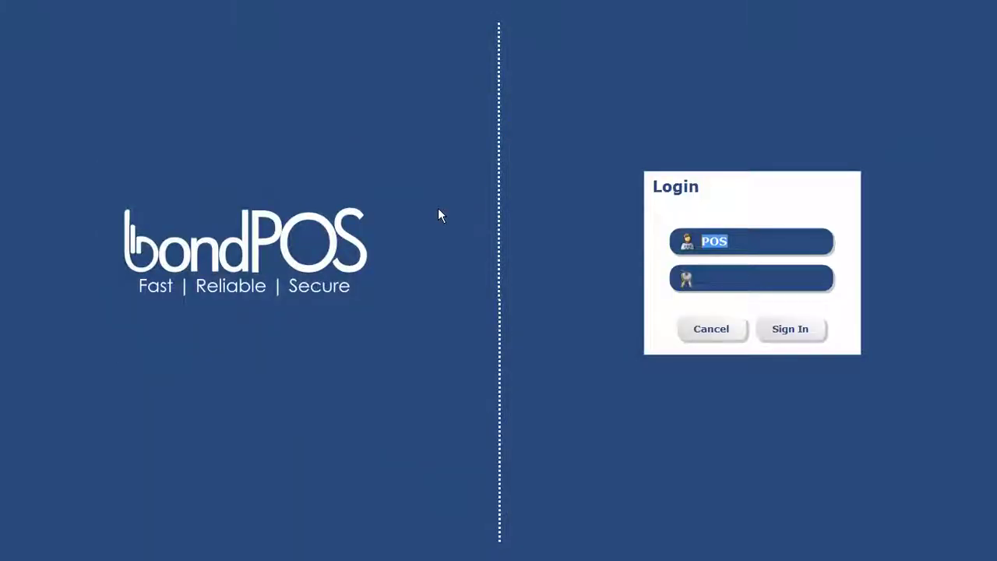
type("Ad4")
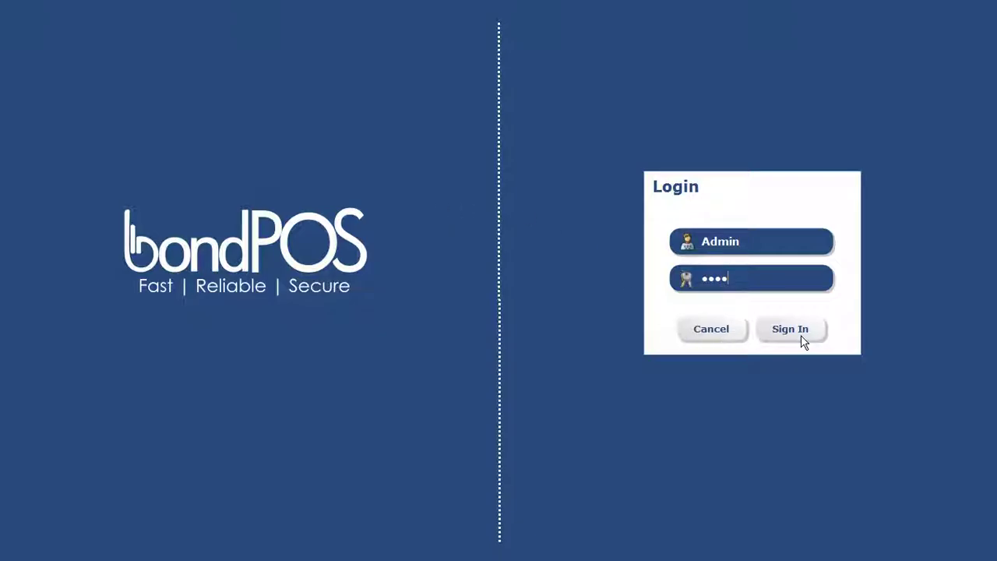
left_click(801, 338)
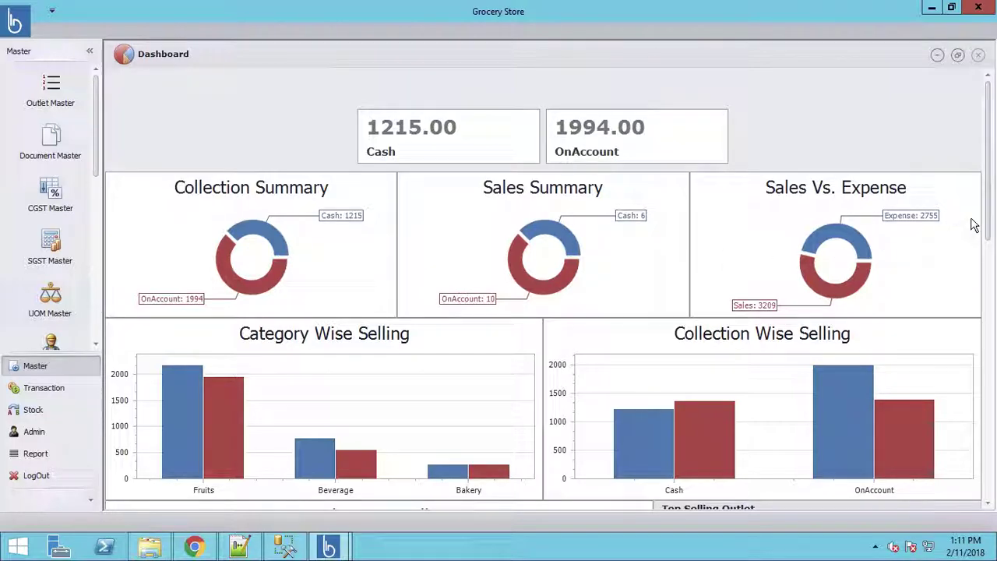
left_click_drag(991, 225, 989, 280)
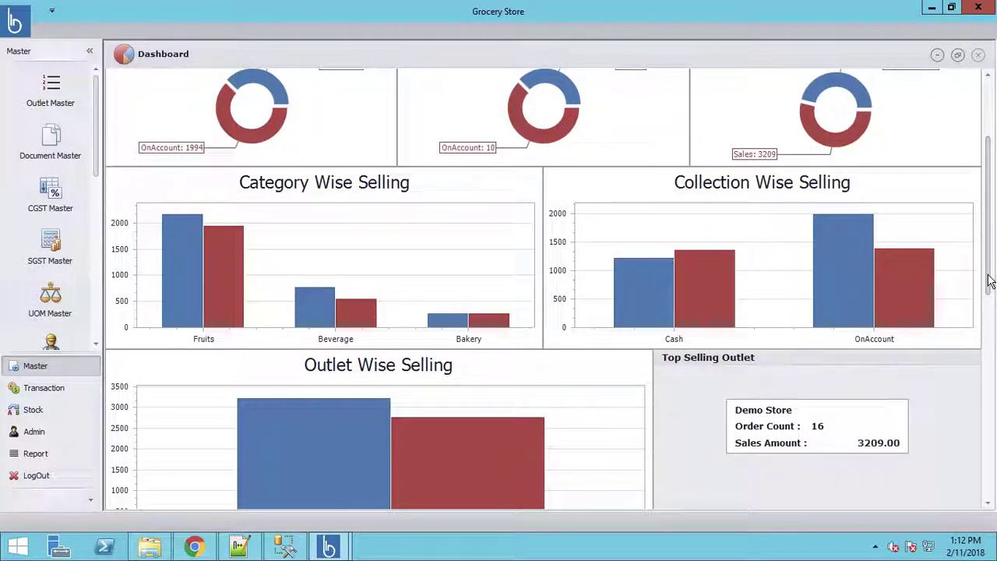
scroll(989, 280, "down", 2)
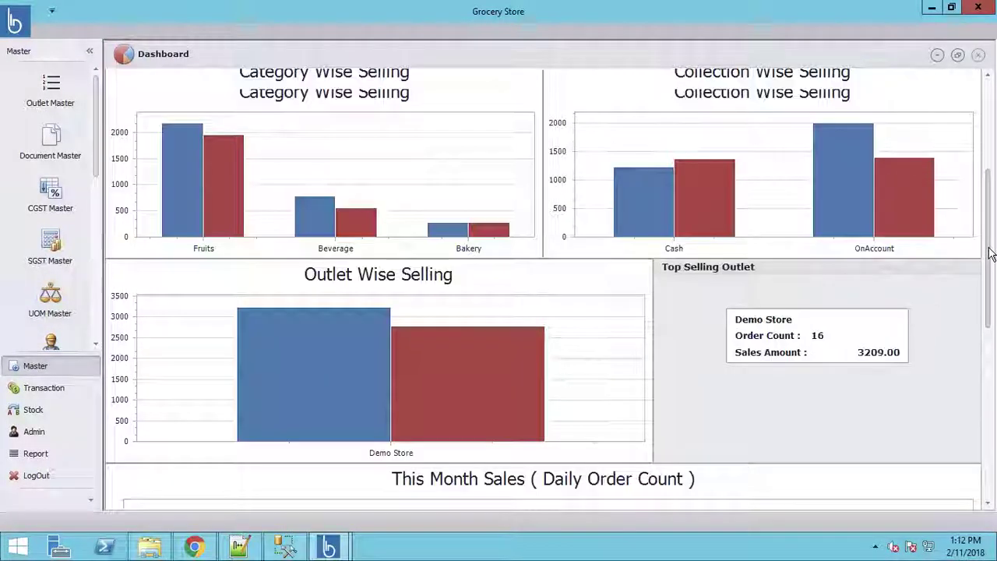
scroll(990, 253, "up", 2)
scroll(989, 269, "down", 1)
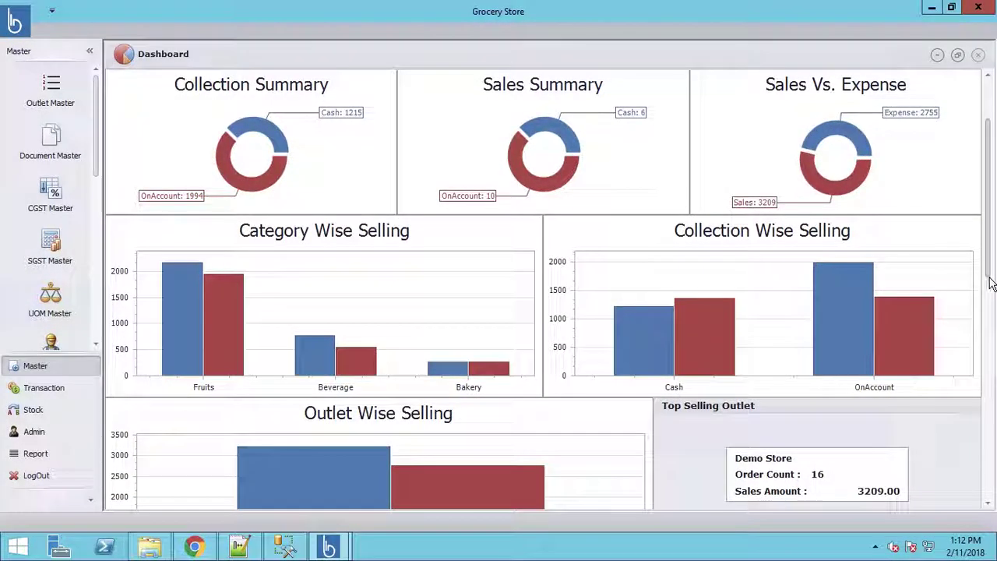
scroll(989, 280, "down", 1)
left_click_drag(989, 287, 988, 234)
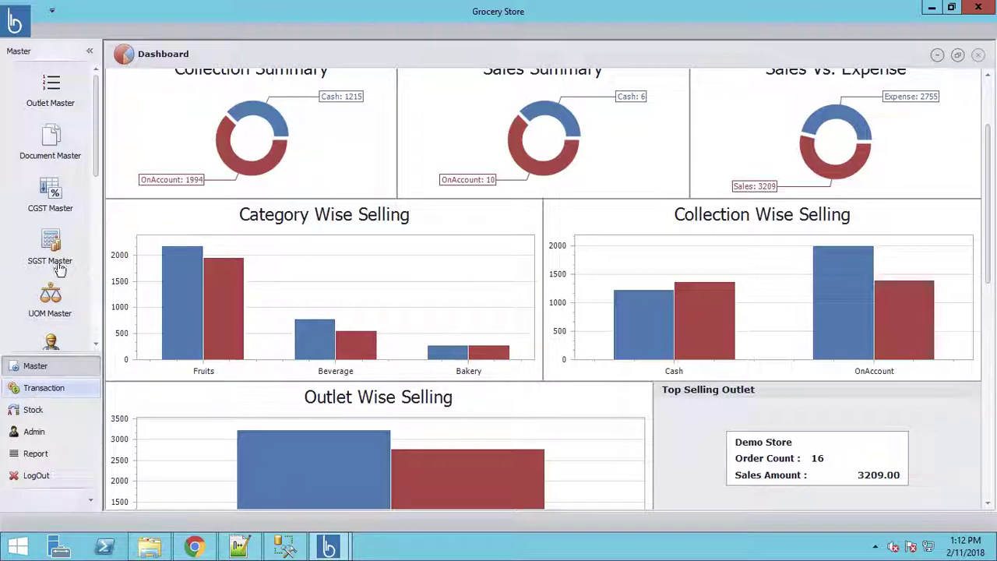
Step: Open Outlet Master and load the Demo Store record from the outlet search
left_click(46, 115)
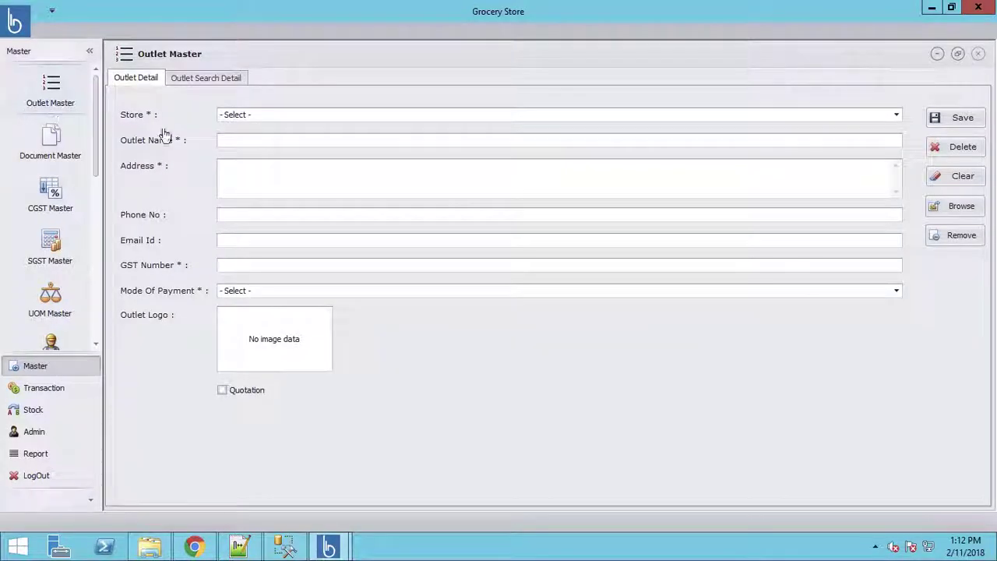
left_click(201, 81)
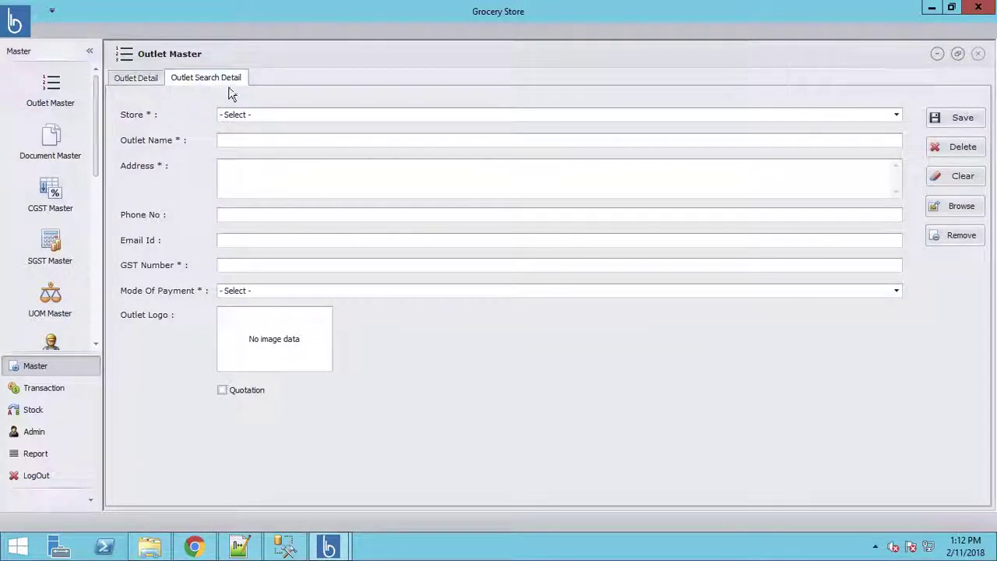
left_click(197, 124)
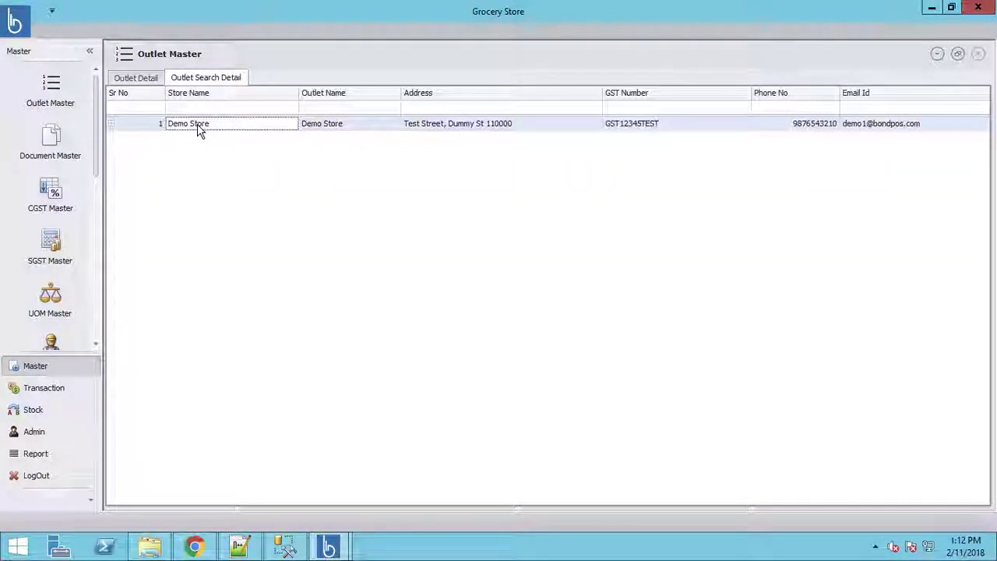
double_click(197, 124)
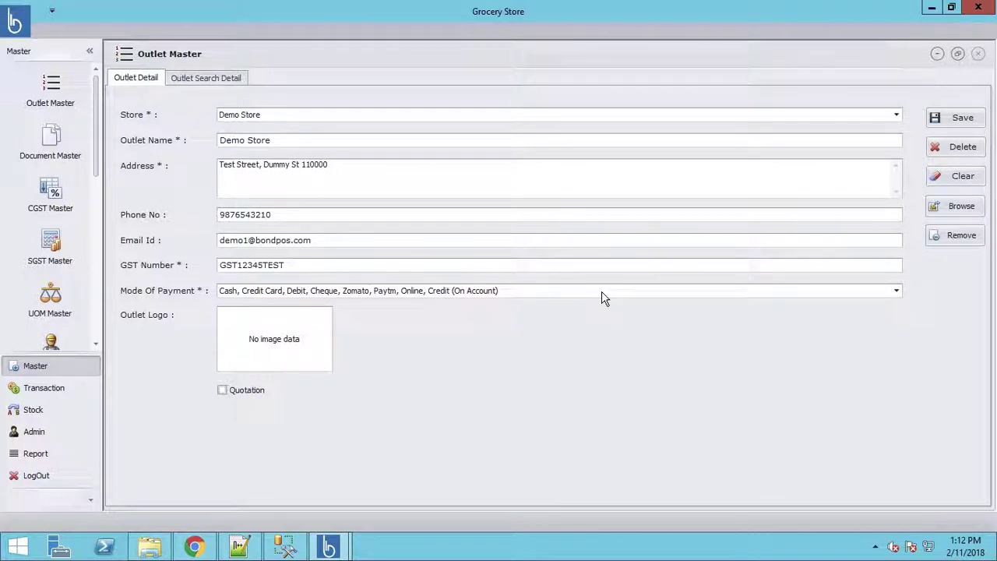
Step: Untick Zomato, Cheque and Online in Mode Of Payment and confirm
left_click(898, 295)
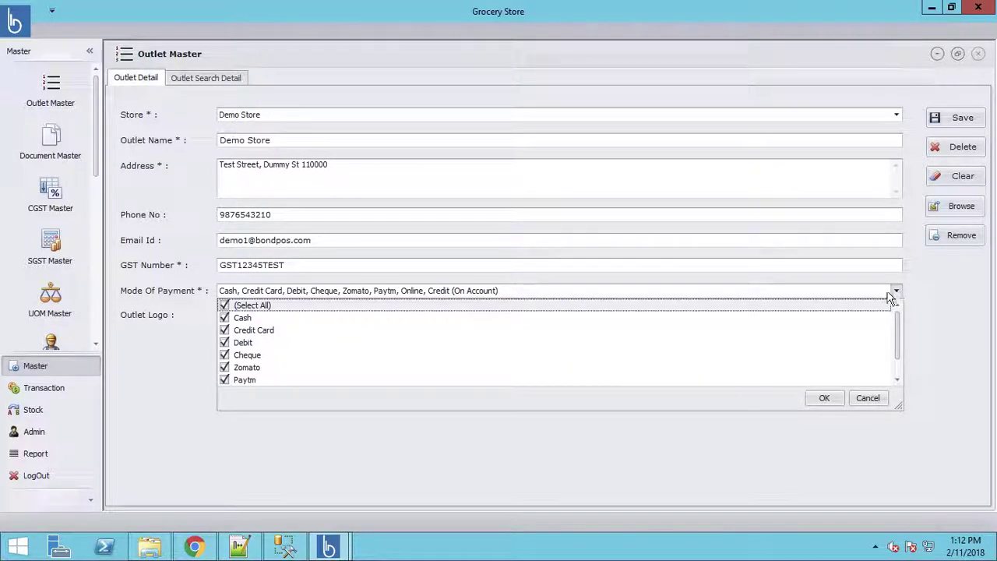
left_click(225, 367)
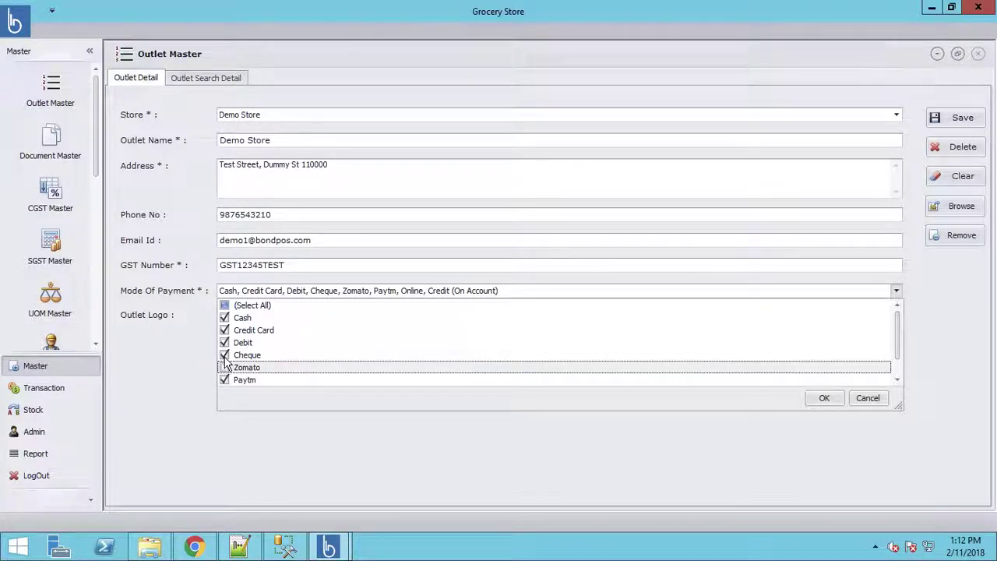
left_click(225, 356)
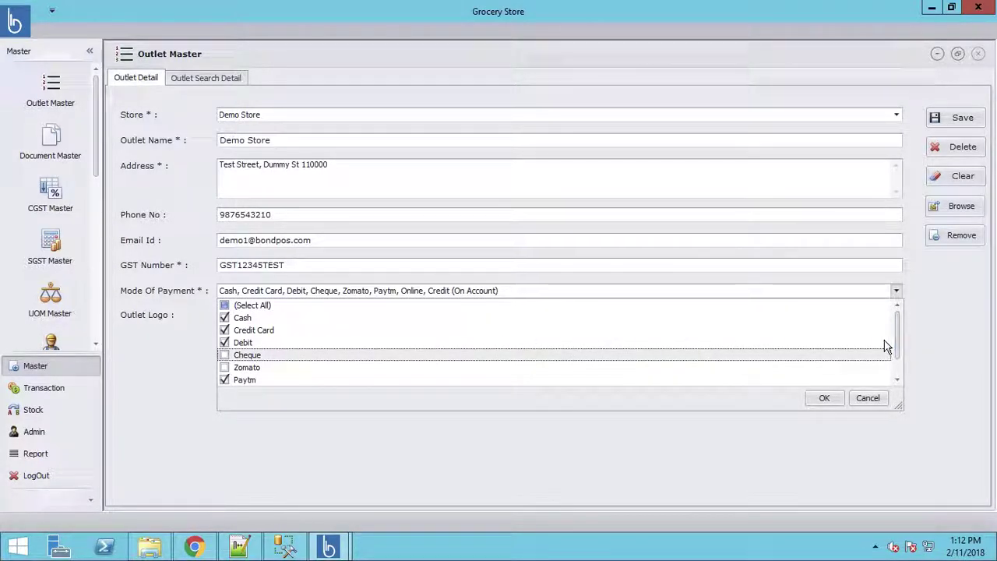
left_click_drag(898, 351, 901, 379)
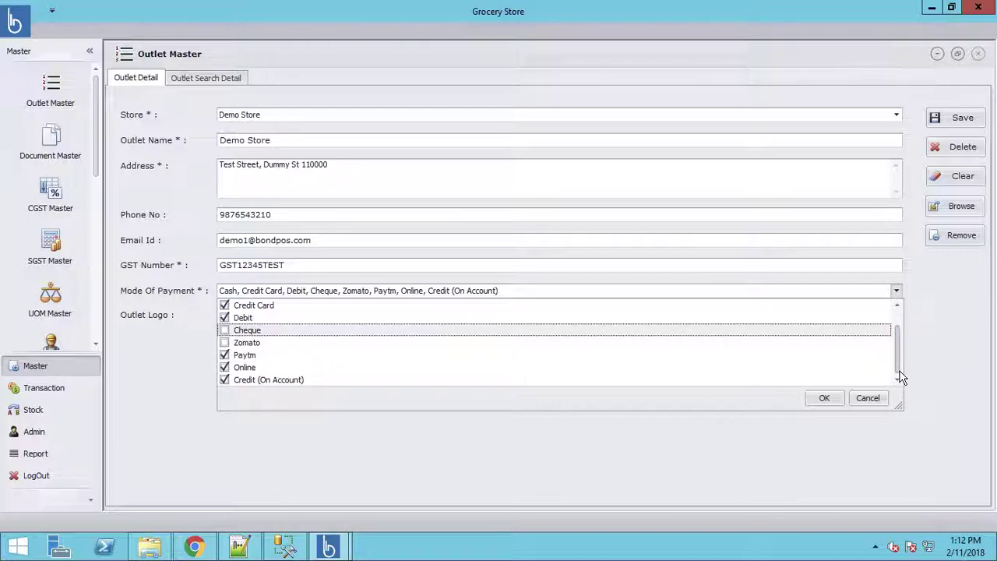
left_click(225, 369)
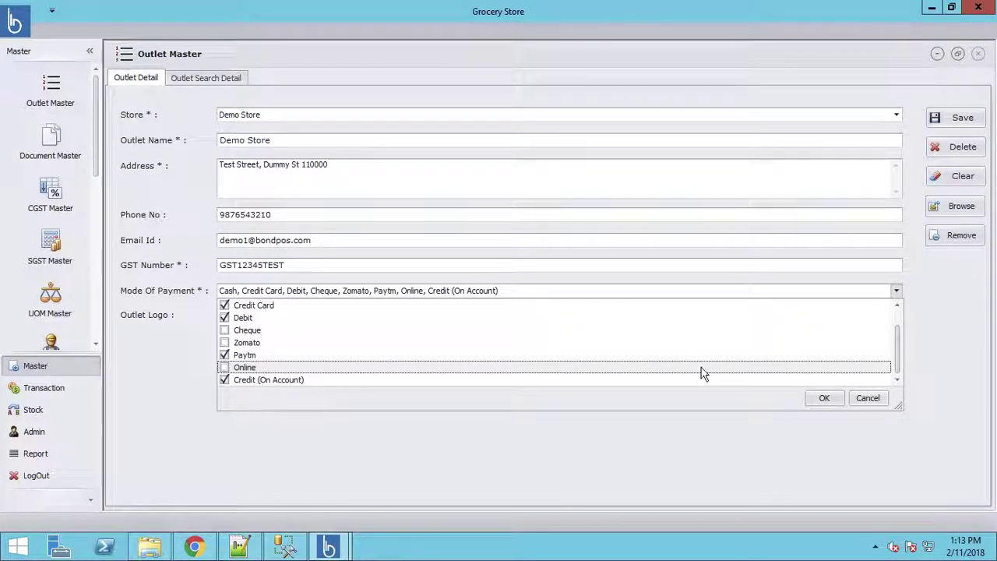
left_click(826, 404)
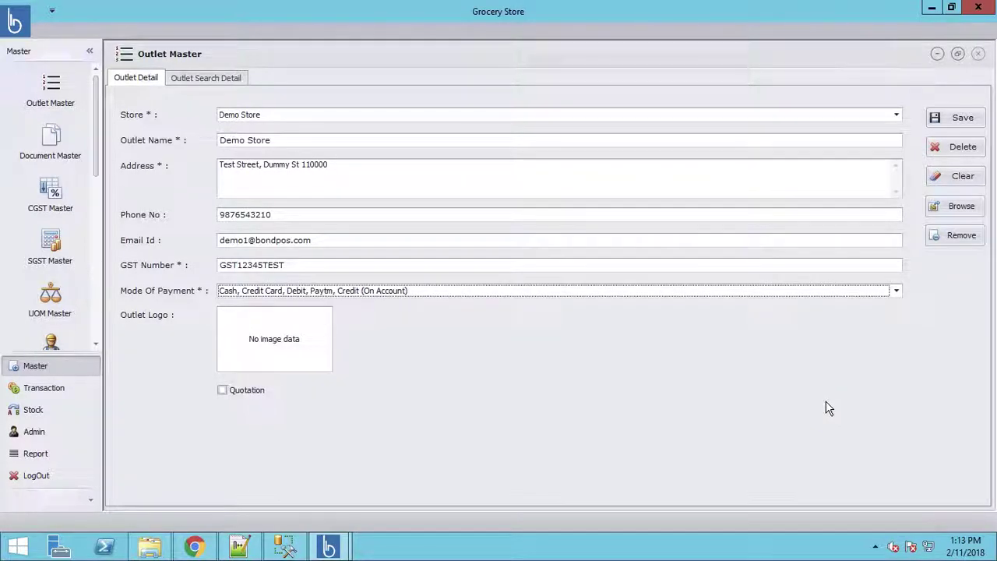
Step: Set the Demo Store logo to the pepsi JPG from D:\images and tick Quotation
left_click(295, 349)
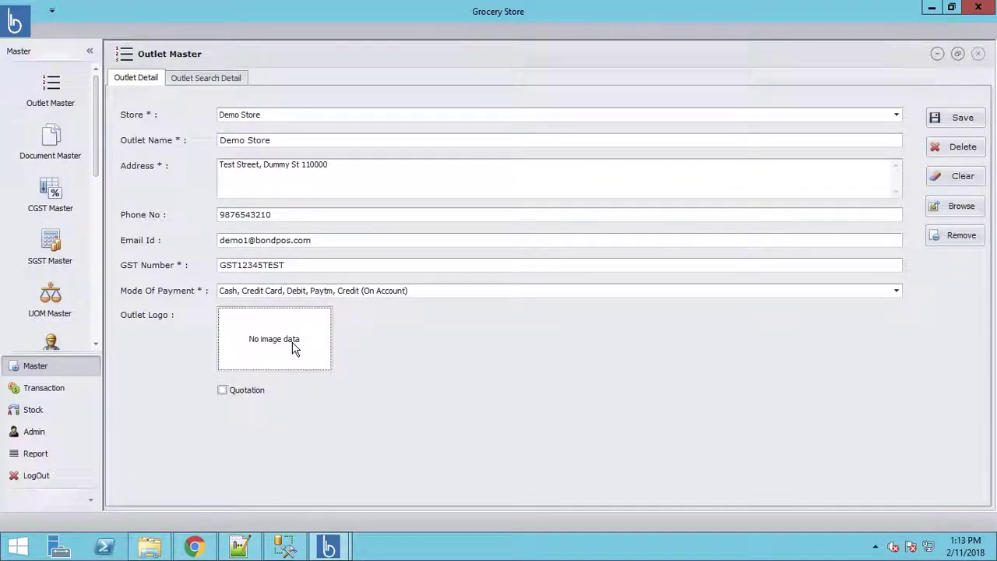
left_click(958, 207)
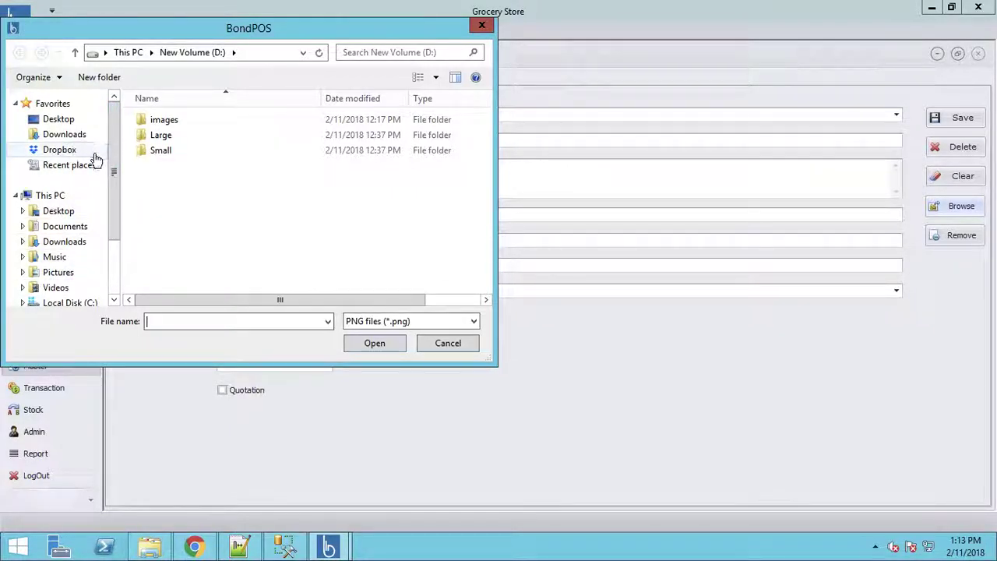
double_click(165, 120)
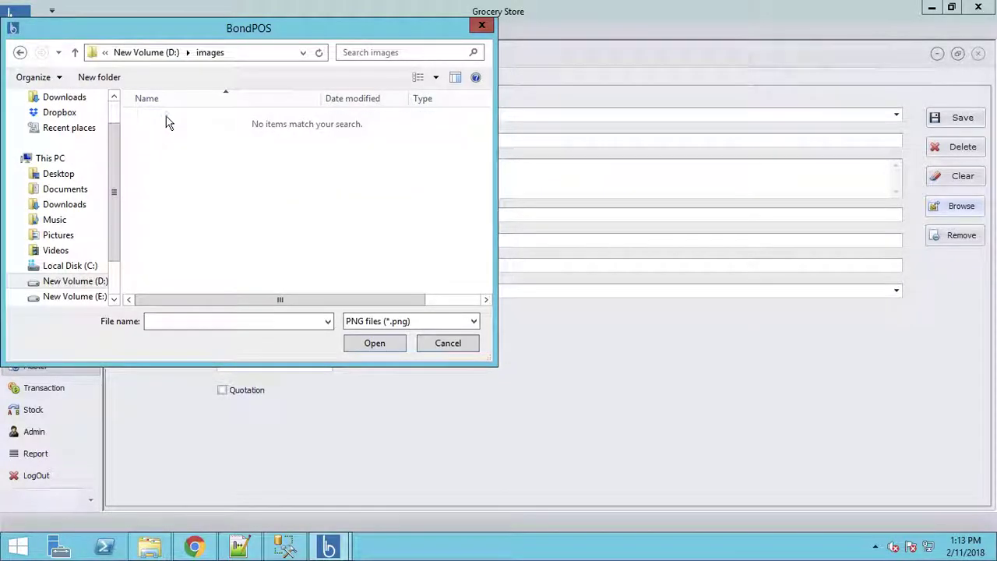
left_click(380, 322)
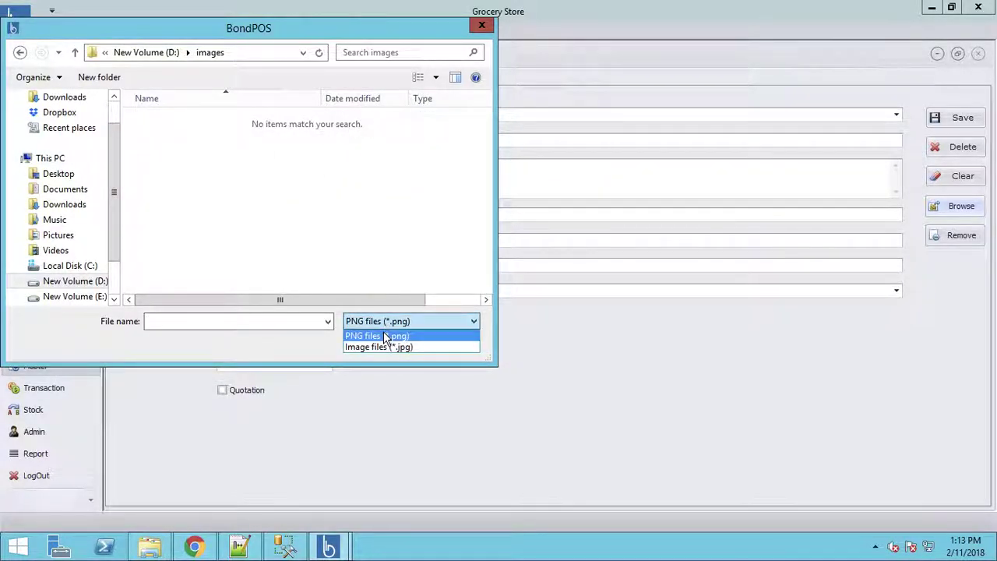
left_click(382, 347)
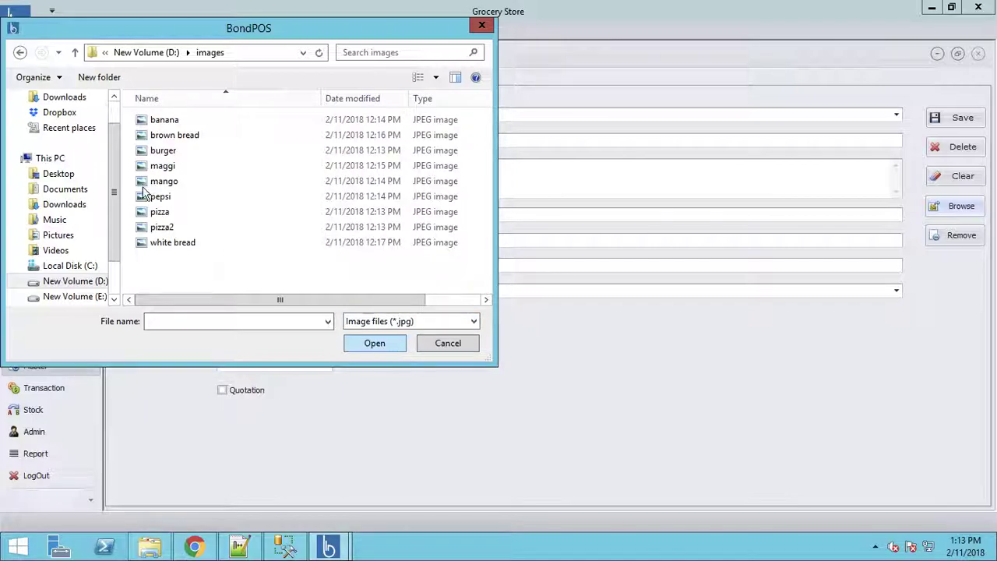
double_click(152, 196)
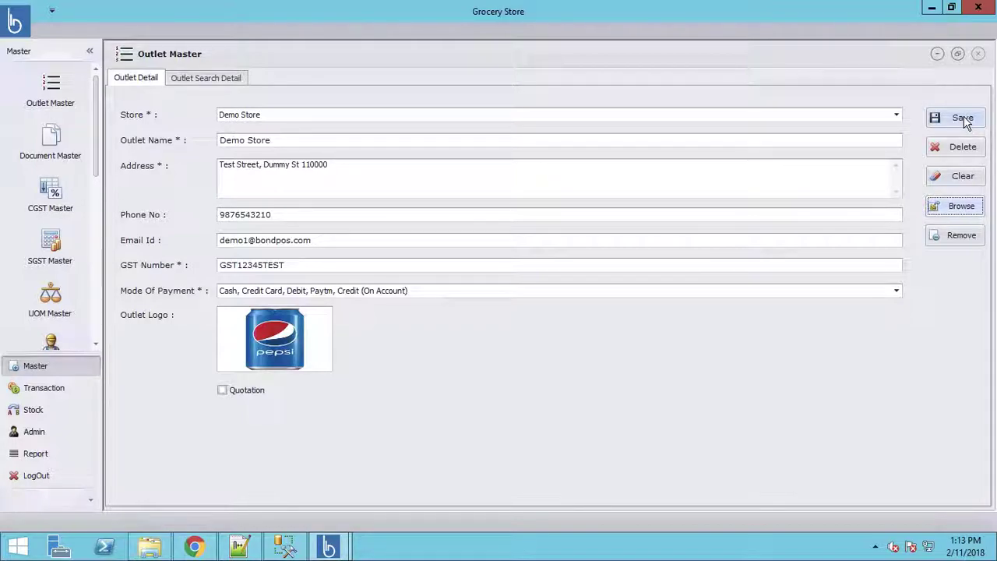
left_click(223, 392)
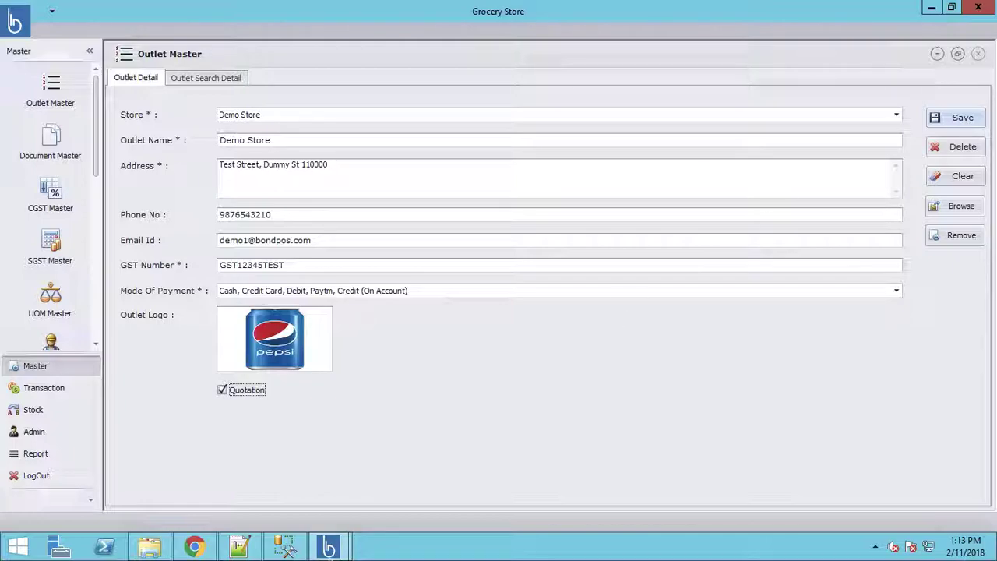
Step: In Point of Sale, try sending the empty order, then load the first customer and send it to payment
left_click(328, 548)
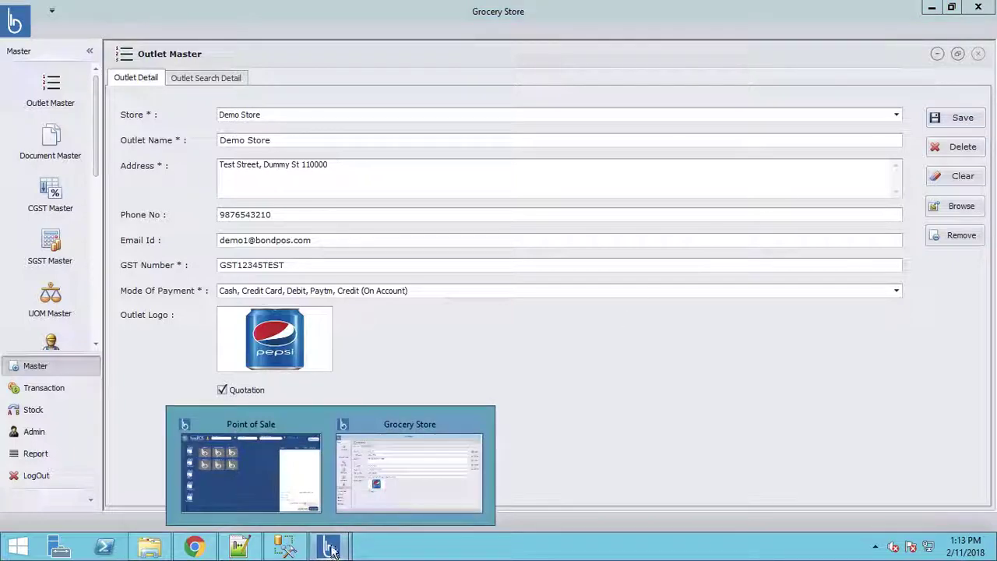
left_click(269, 476)
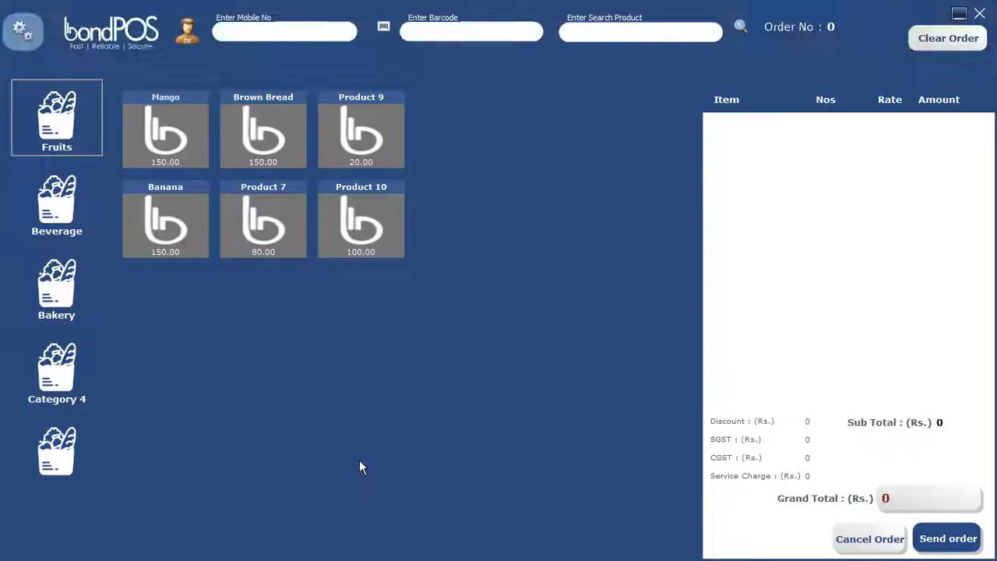
left_click(950, 543)
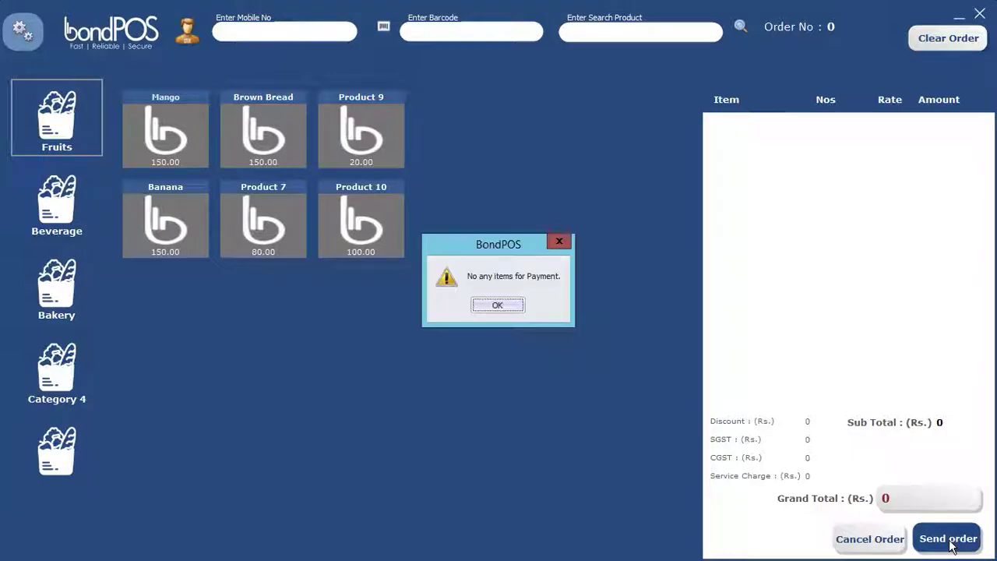
left_click(504, 308)
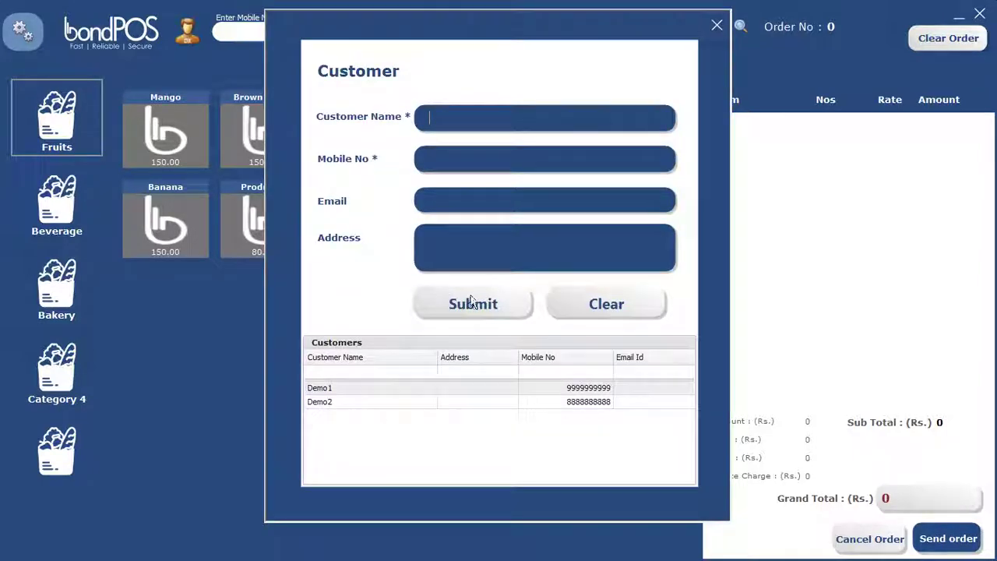
double_click(341, 388)
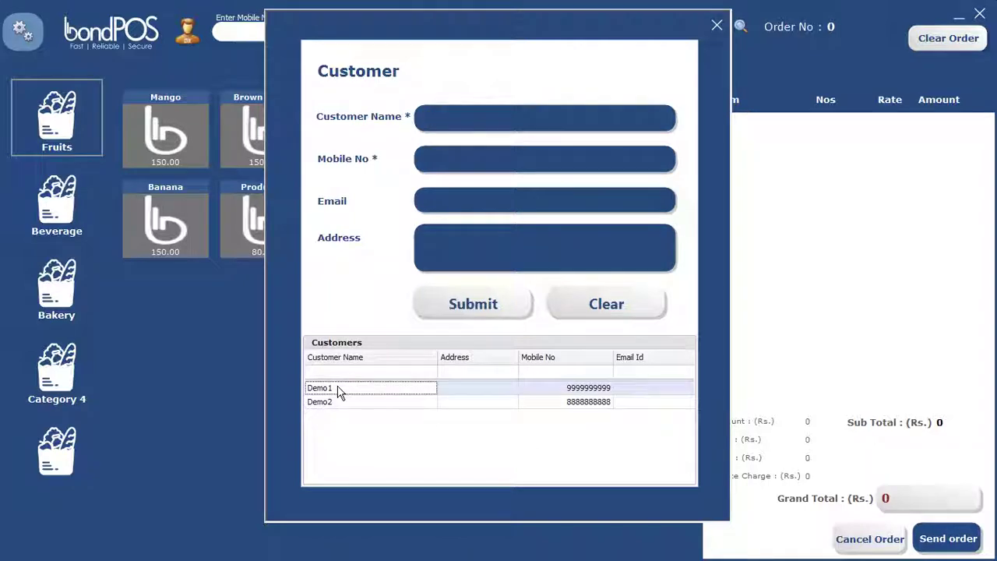
left_click(949, 539)
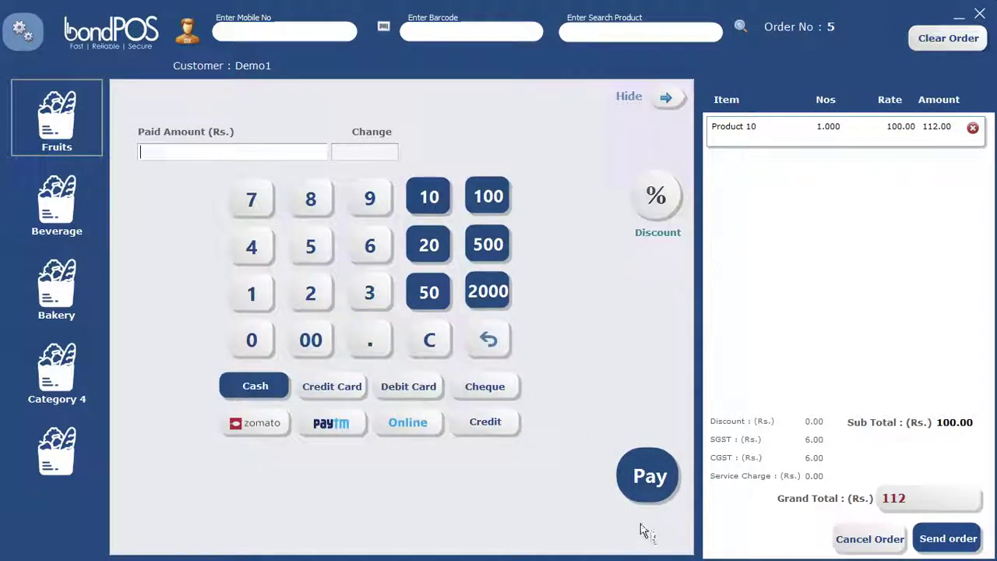
Step: Close Point of Sale and save the Demo Store outlet changes, confirming the update
left_click(959, 16)
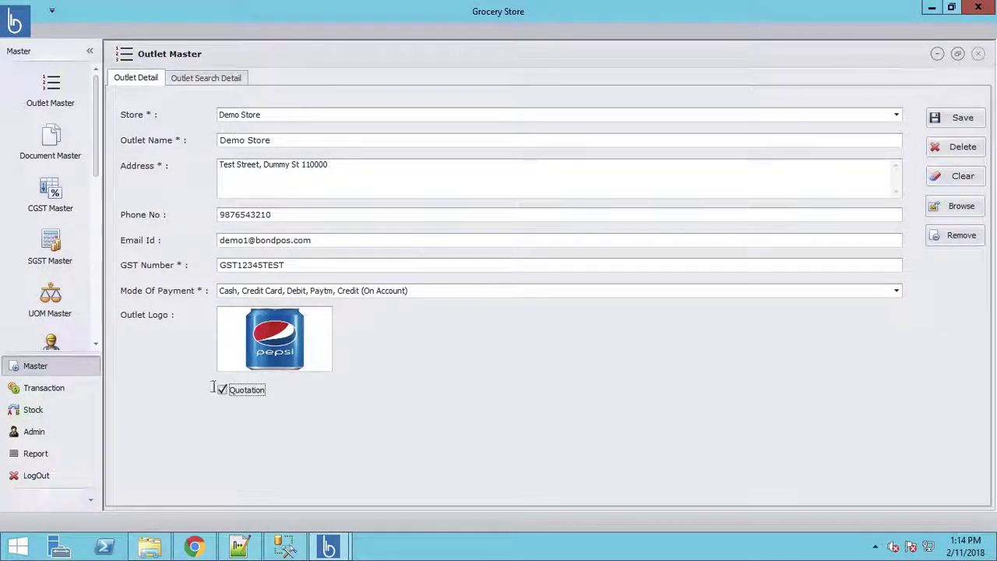
left_click(963, 123)
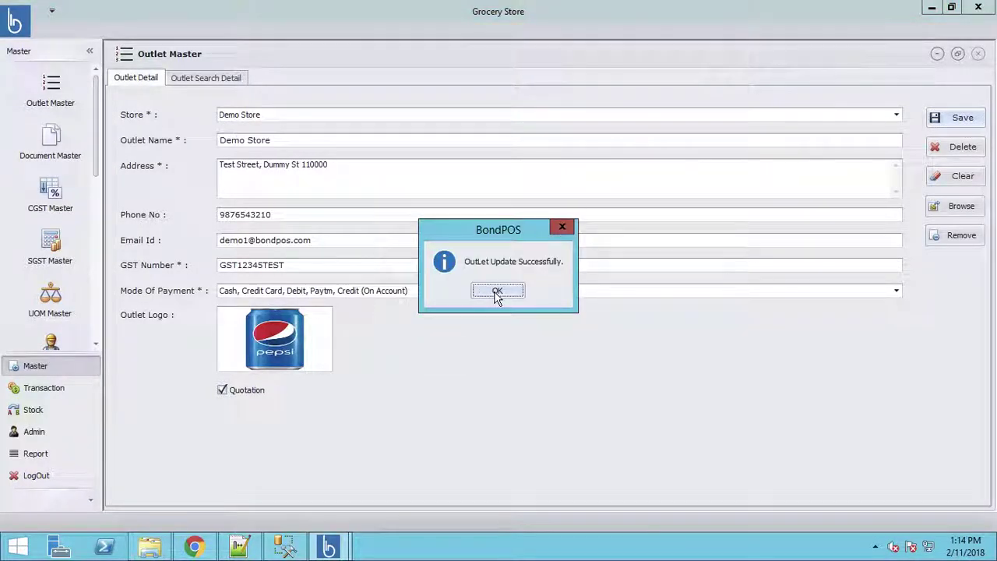
left_click(496, 292)
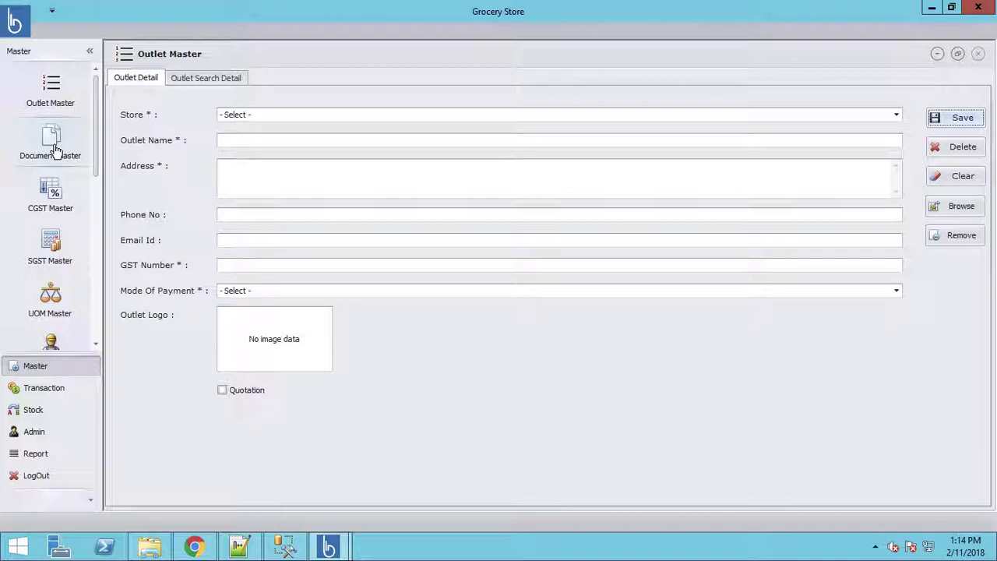
Step: Add 'Drivers License' as a document type in Document Master
left_click(53, 148)
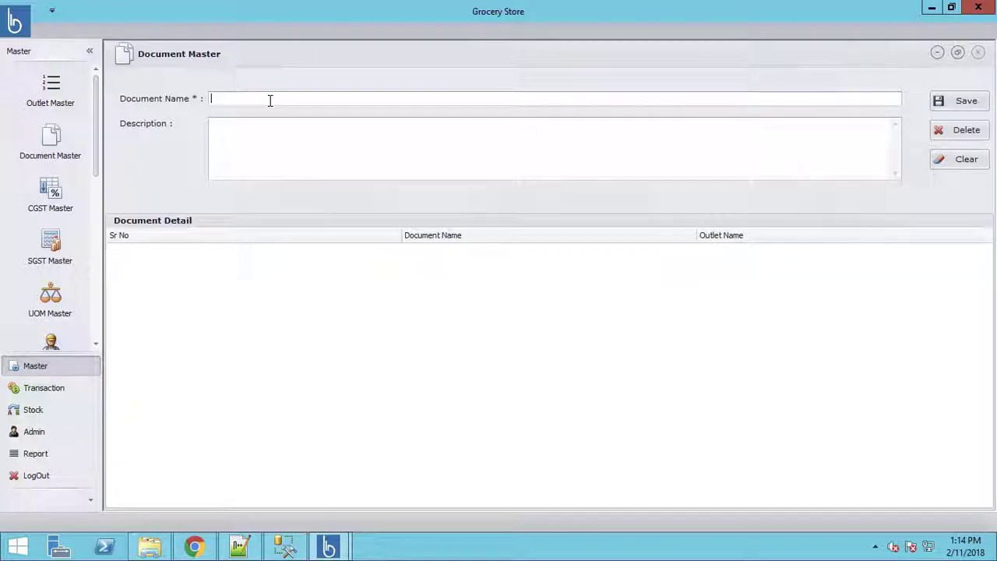
type("Drivers License")
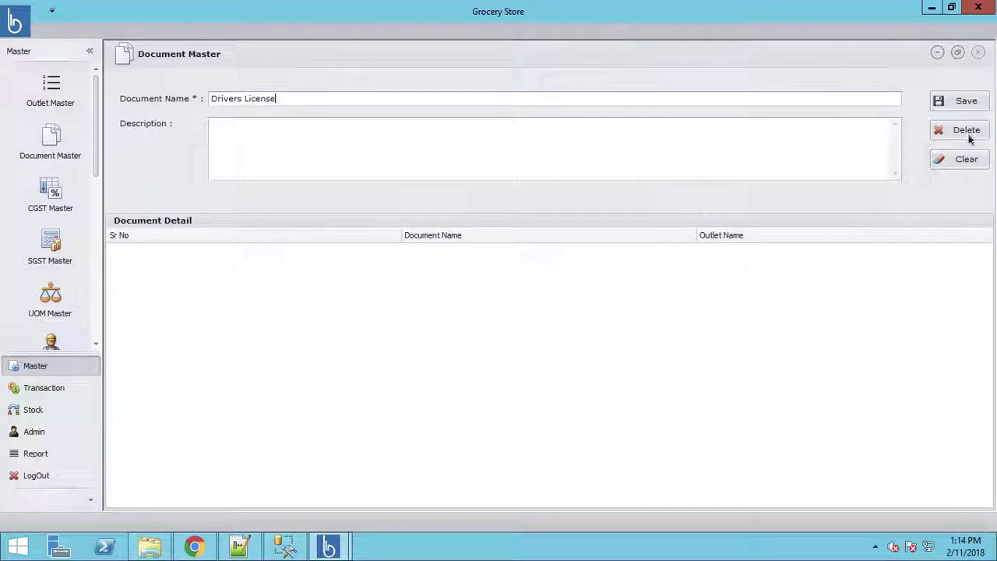
left_click(946, 102)
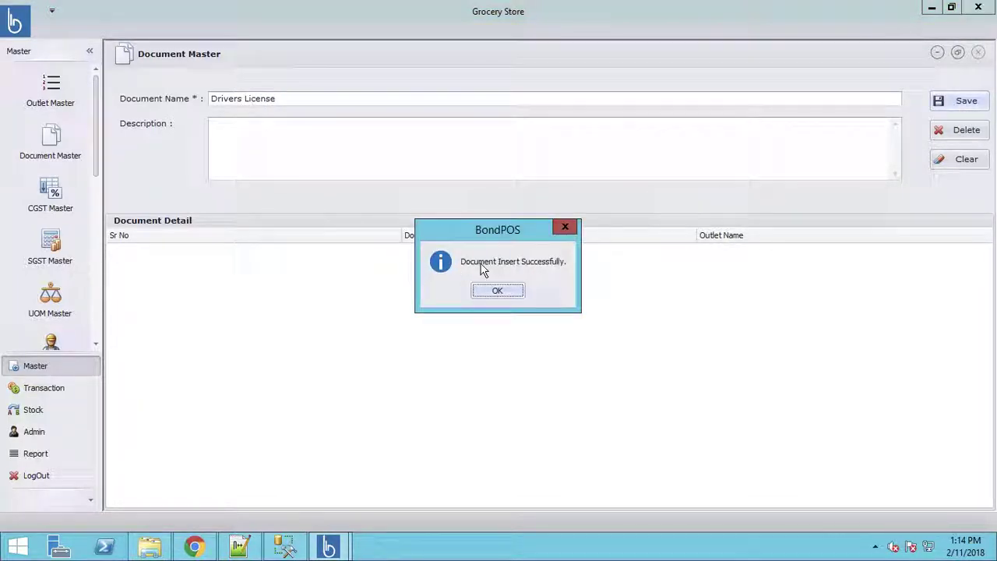
left_click(512, 289)
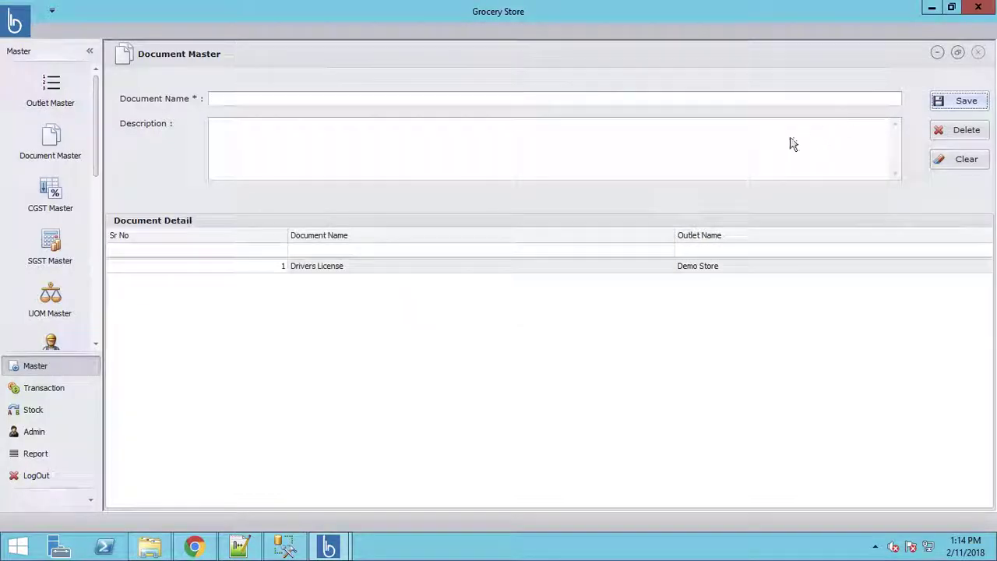
Step: Add 'Resume' as a second document type
left_click(398, 103)
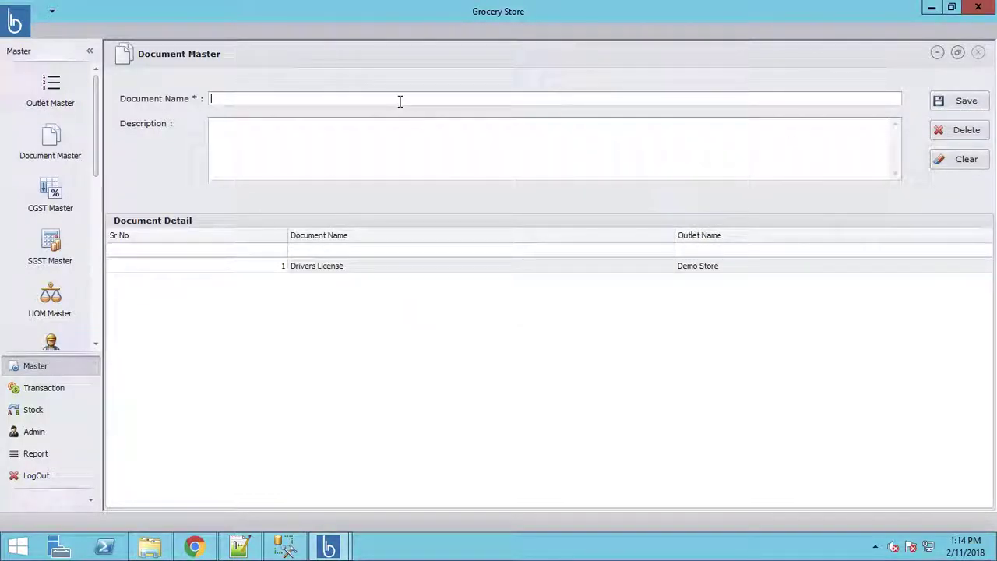
type("Resume")
left_click(955, 103)
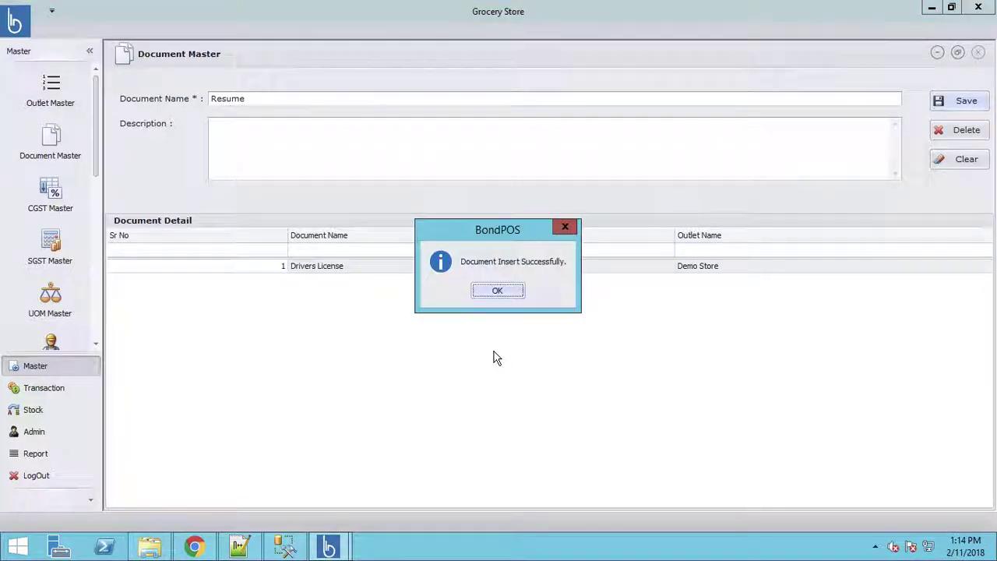
left_click(507, 291)
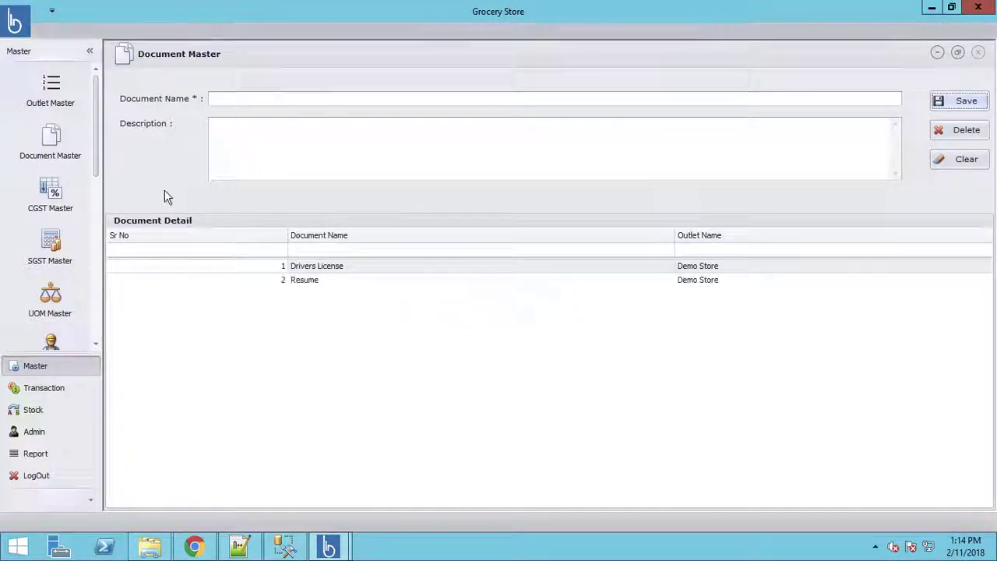
Step: Look over the CGST and SGST rate lists
left_click(55, 209)
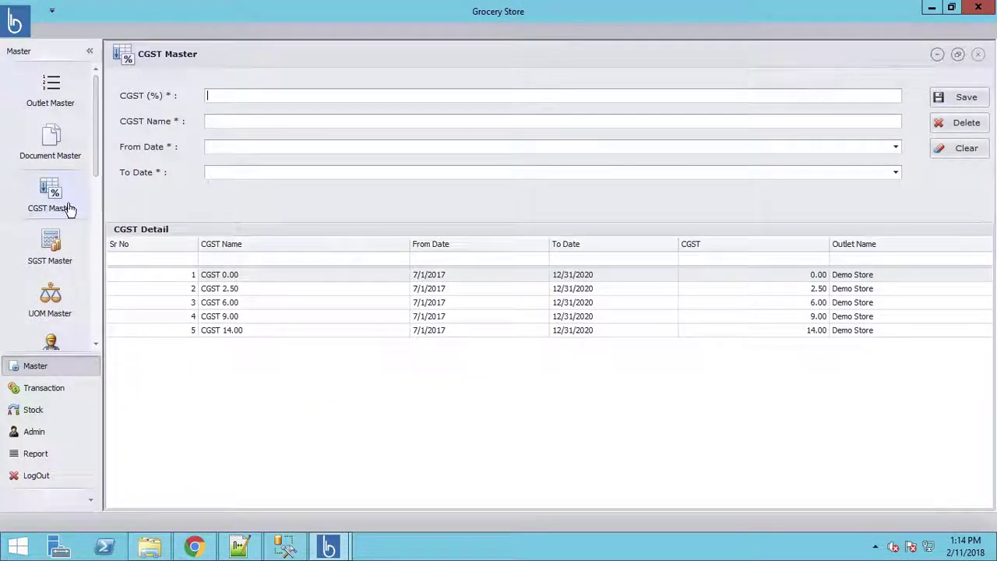
left_click(51, 250)
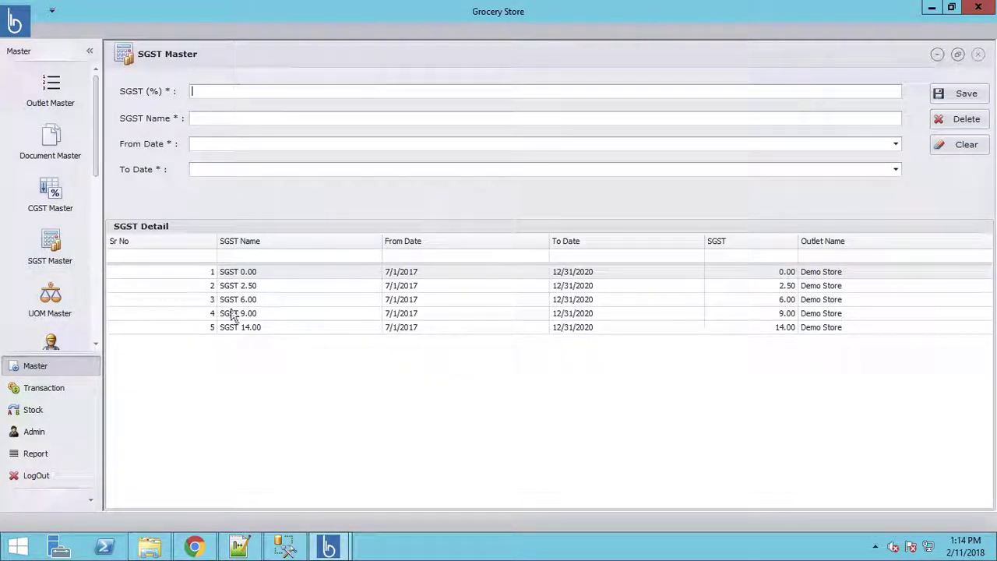
left_click_drag(97, 163, 100, 197)
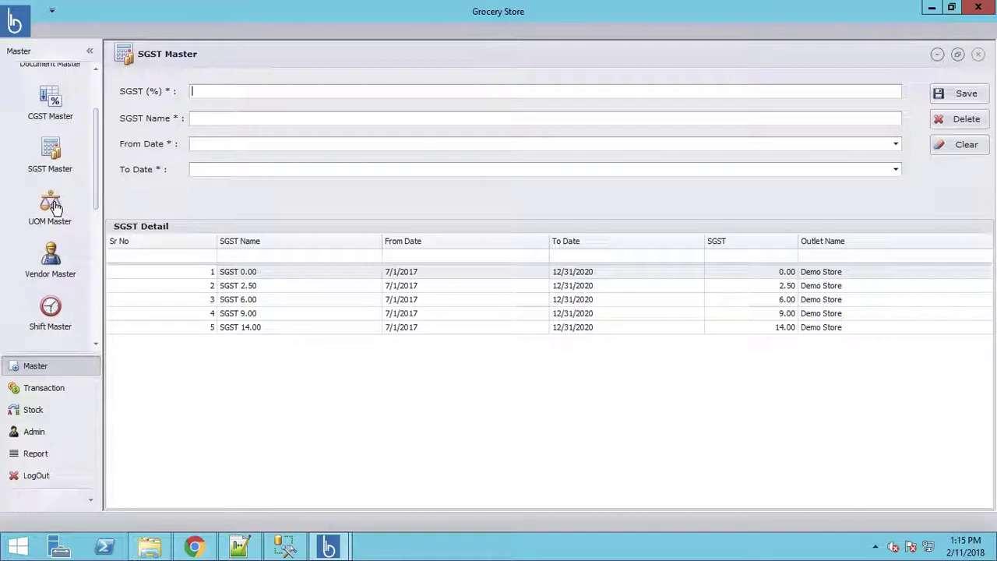
Step: Add 'Kg' as a unit in UOM Master
left_click(51, 203)
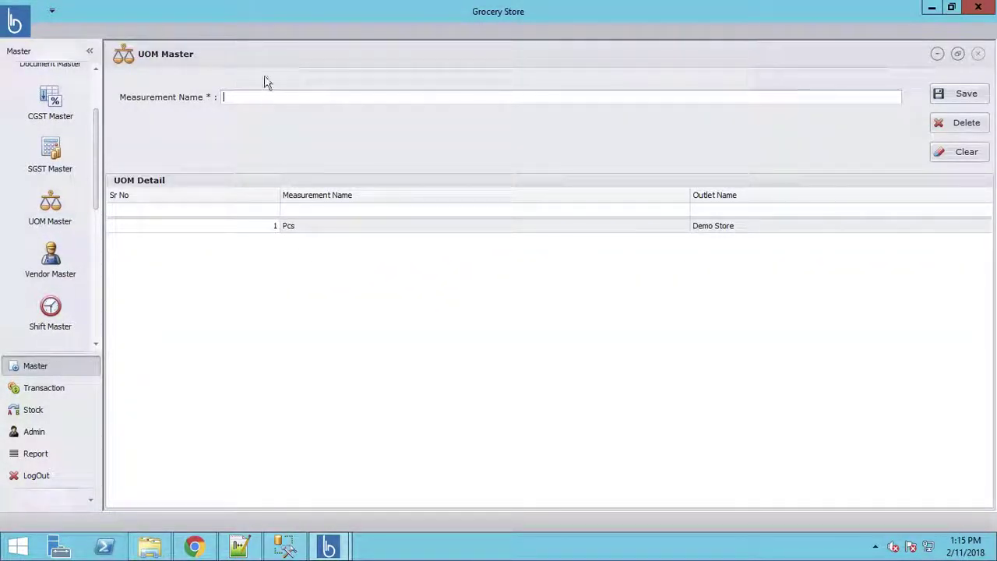
type("Kg")
left_click(963, 95)
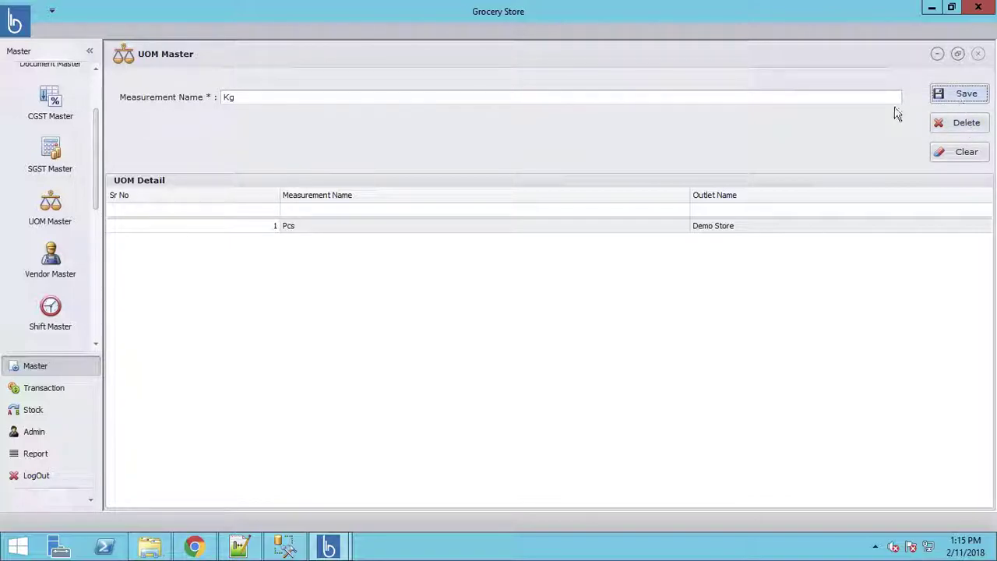
left_click(514, 293)
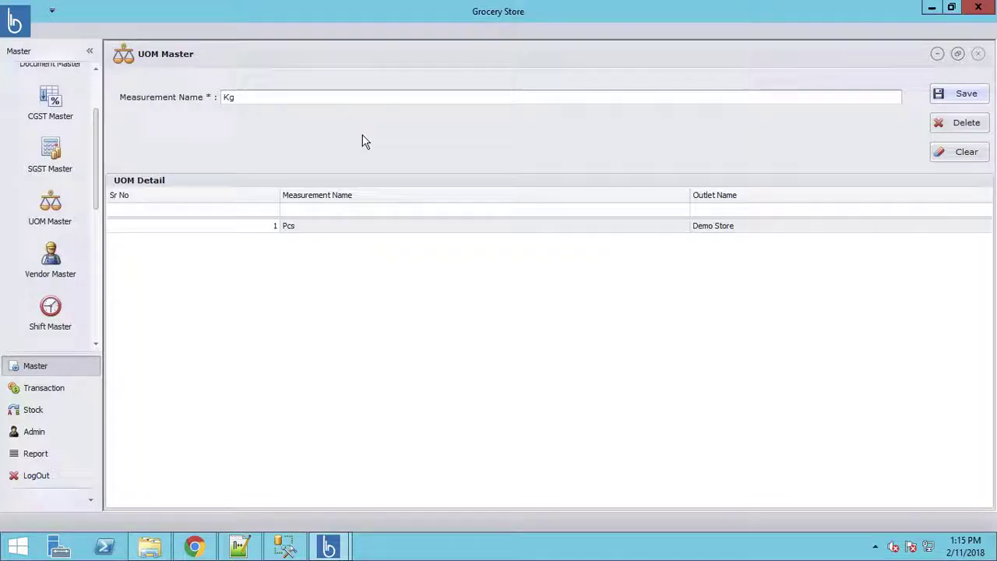
Step: Add 'gms' as another measurement unit
left_click(312, 99)
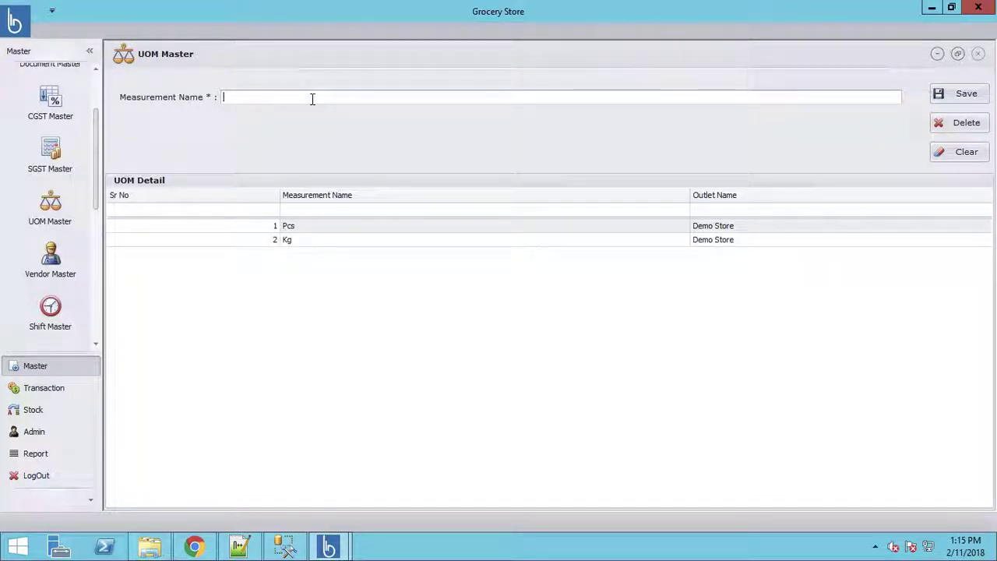
type("gms")
left_click(966, 99)
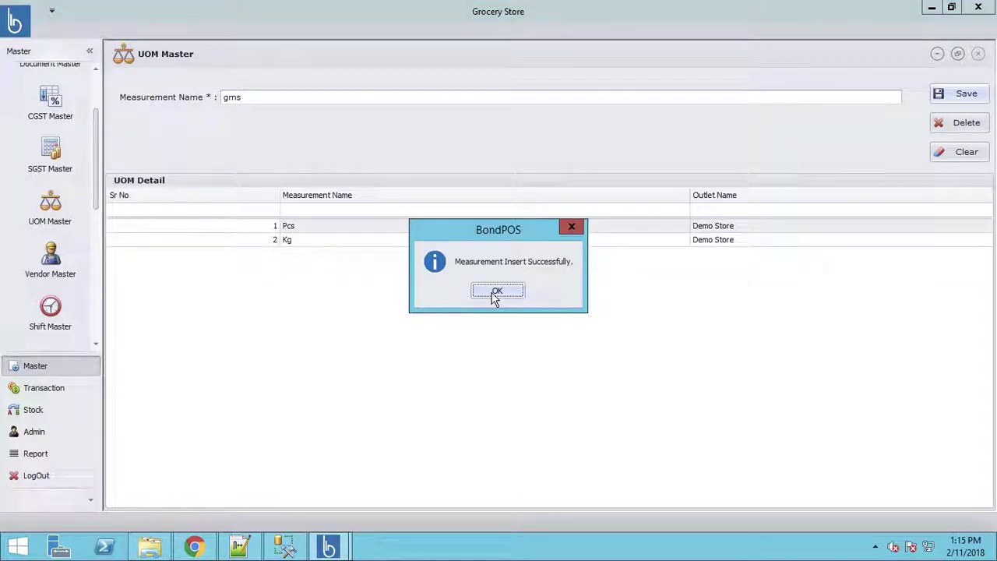
left_click(497, 291)
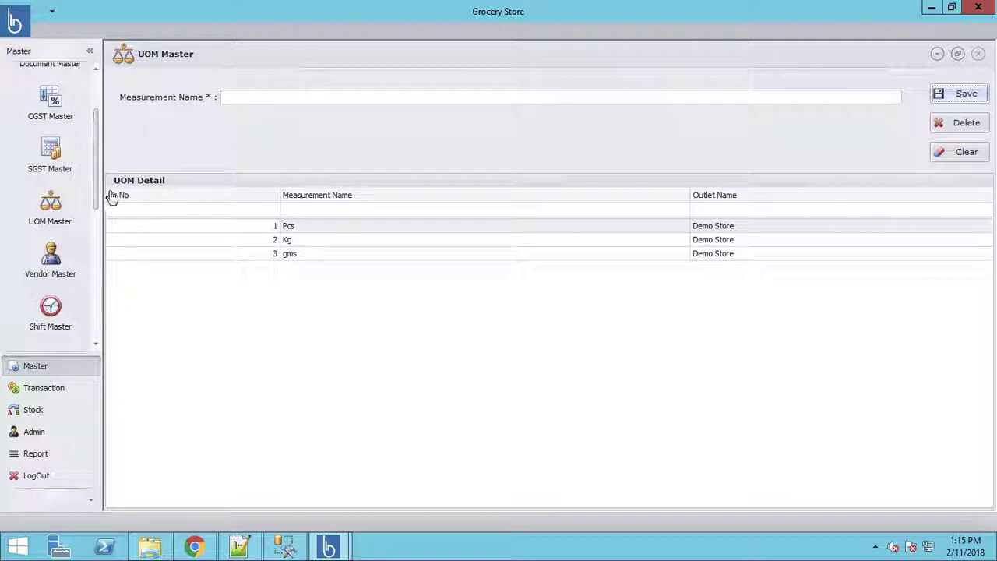
Step: Save vendor 'Demo Vendor' with its street address, contact number, e-mail and GST number in Vendor Master
left_click(53, 259)
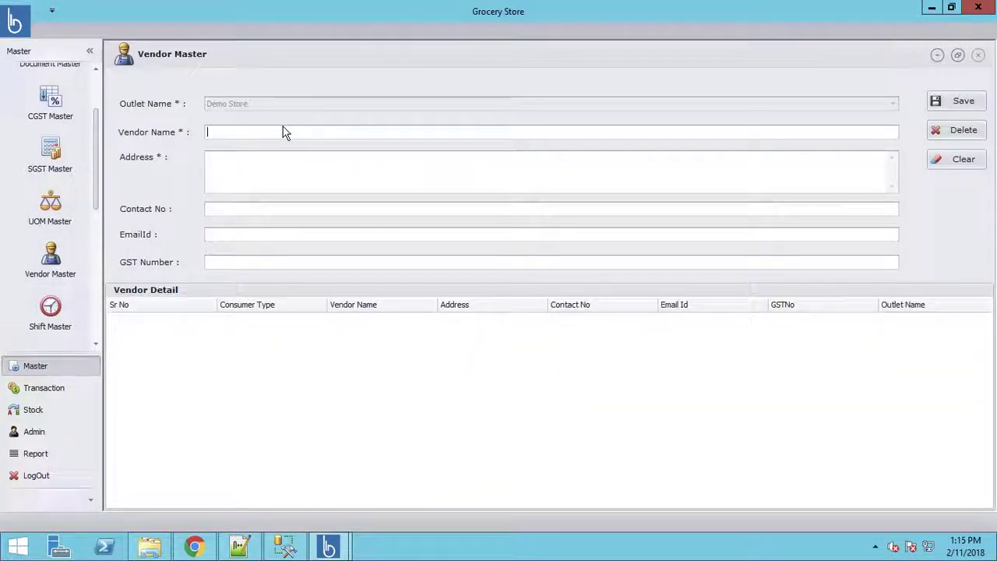
type("Demo")
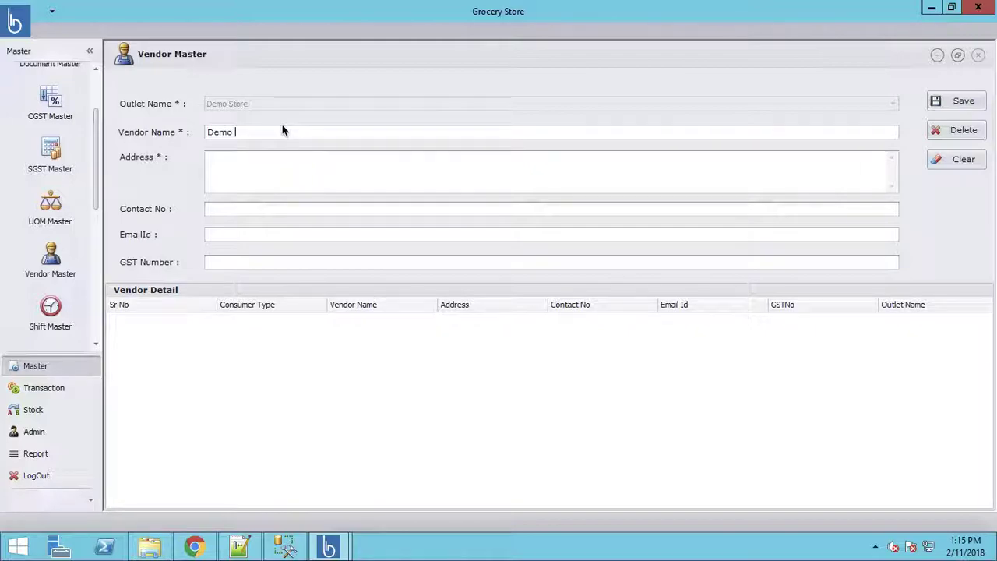
type(" Vendor")
left_click(268, 165)
type("Demo St")
left_click(270, 212)
type("123456")
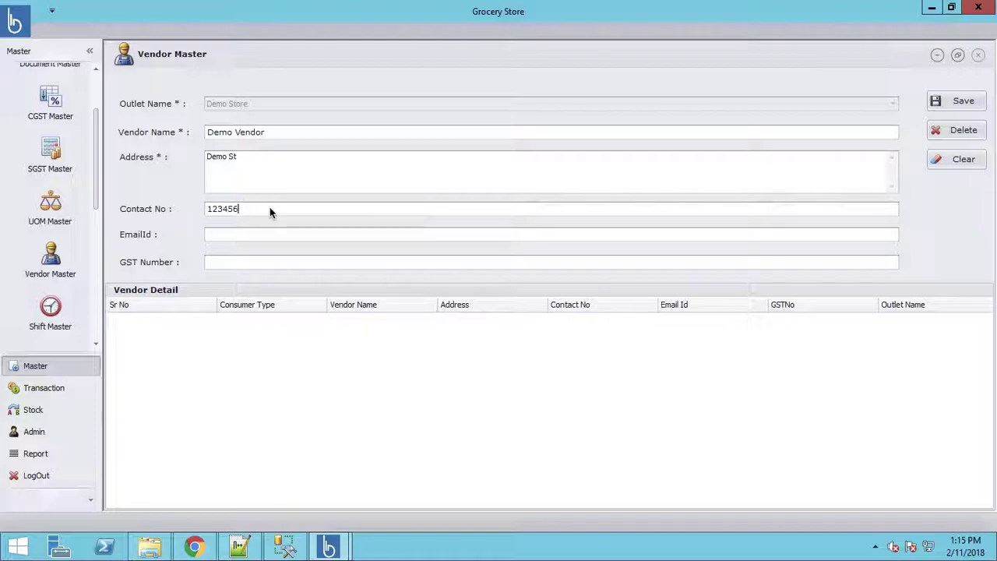
type("7890d")
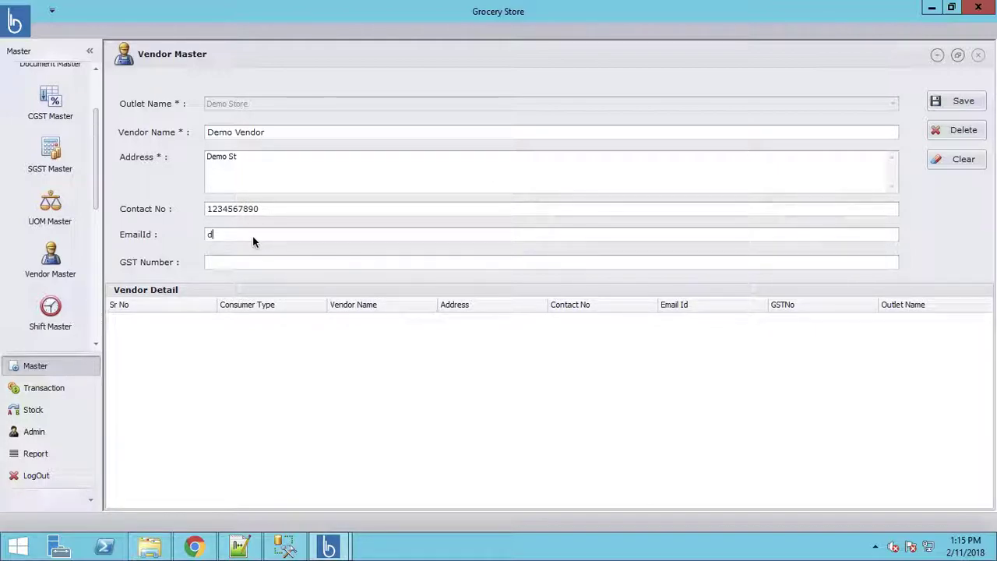
type("emovendor")
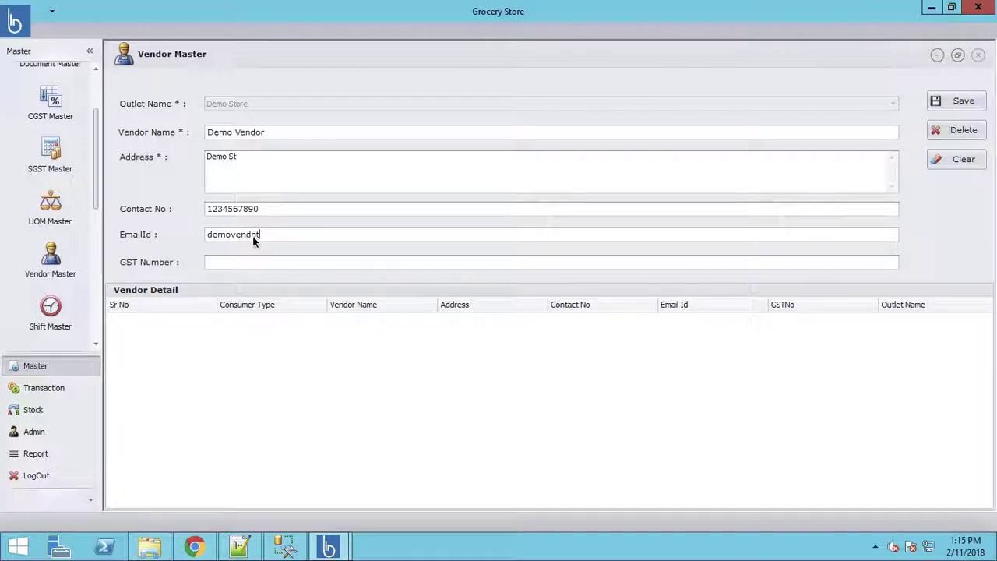
type("@bondpos.com")
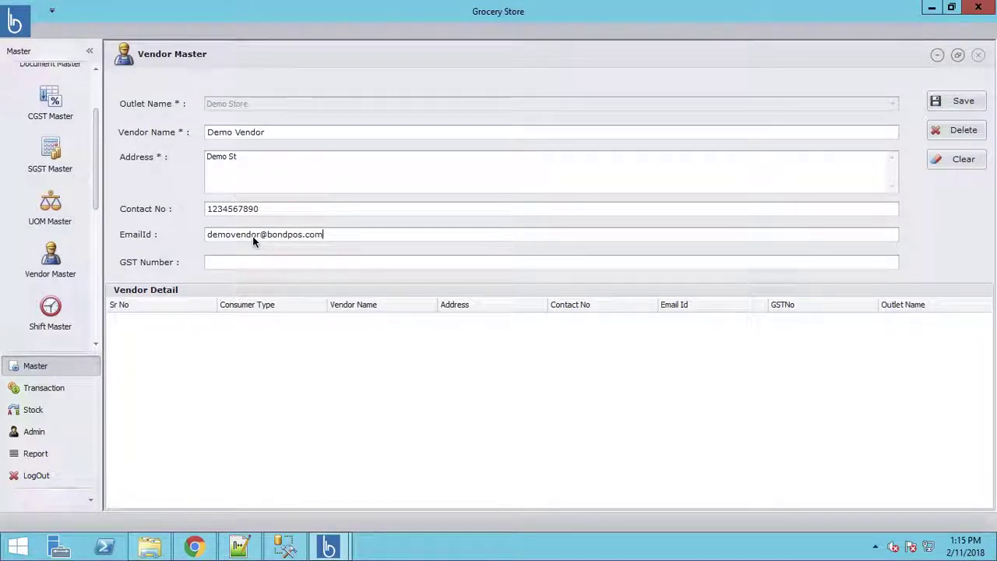
left_click(247, 262)
type("GST12")
type("12GST")
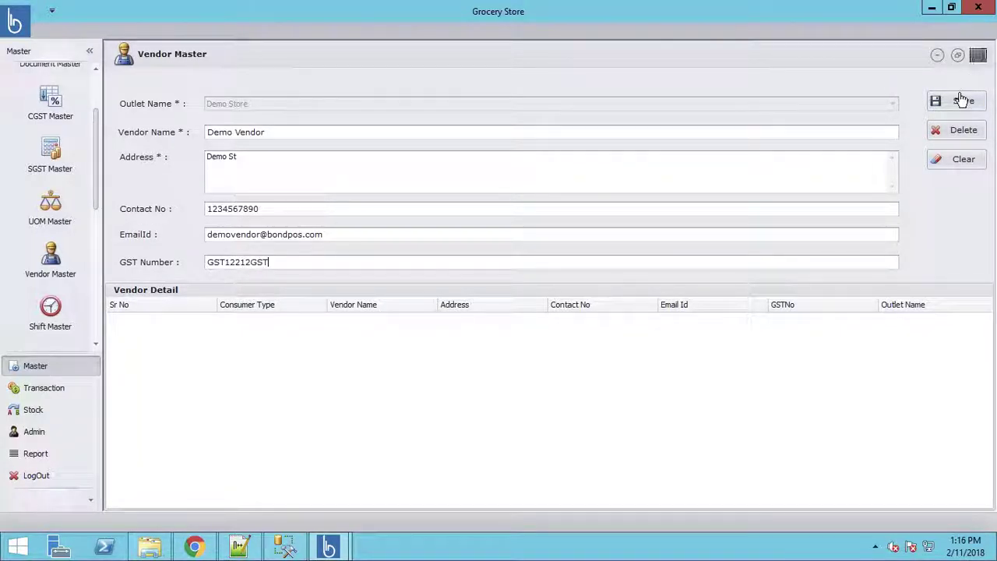
left_click(963, 101)
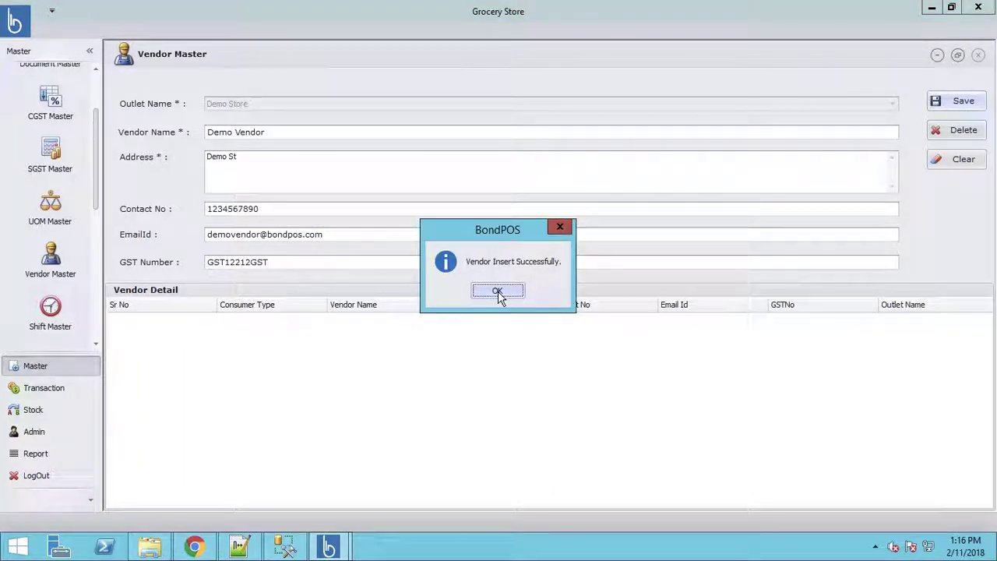
left_click(497, 292)
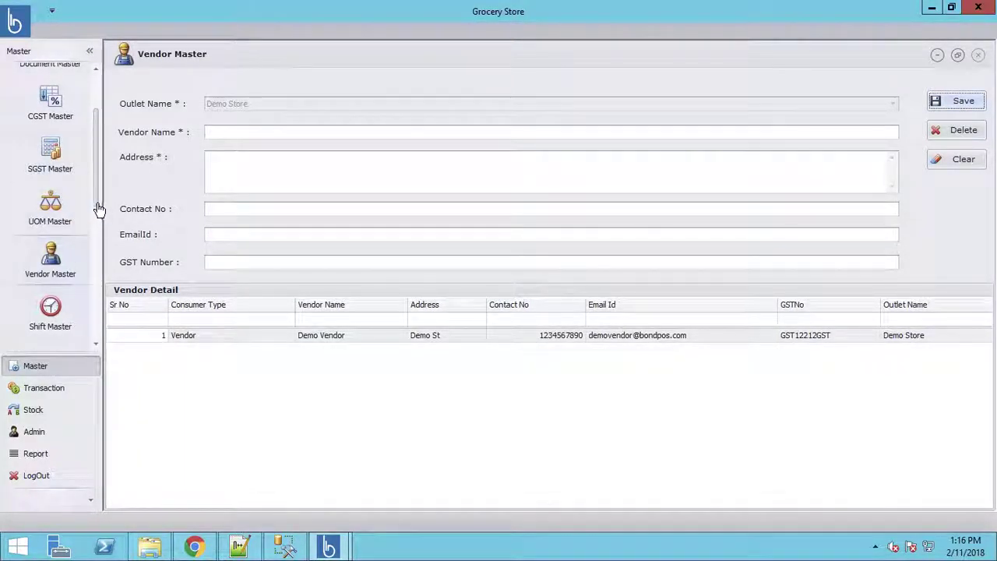
Step: Review Shift Master and Category Master, then list Demo Store's six subcategories in Sub Category Master
left_click(100, 253)
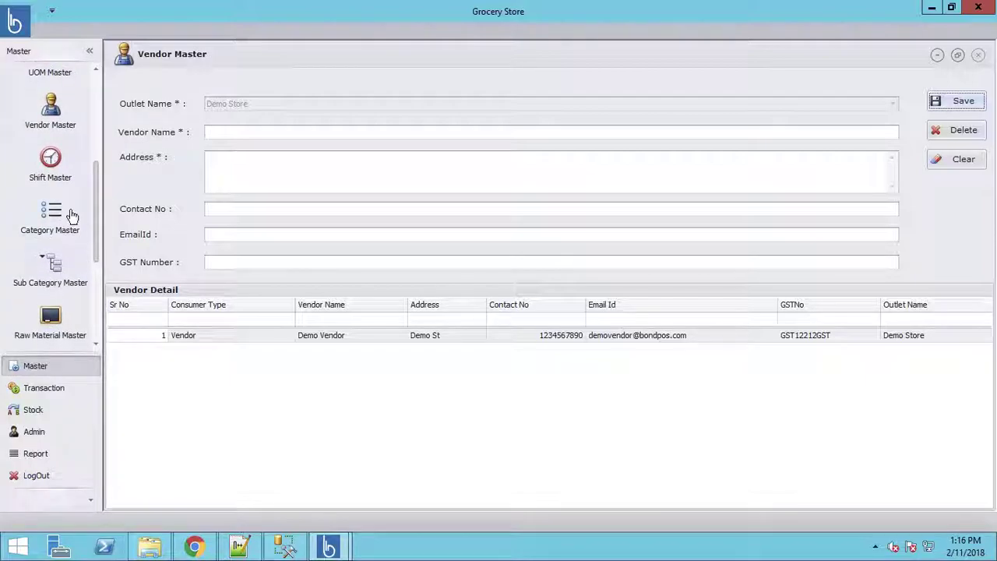
left_click(49, 171)
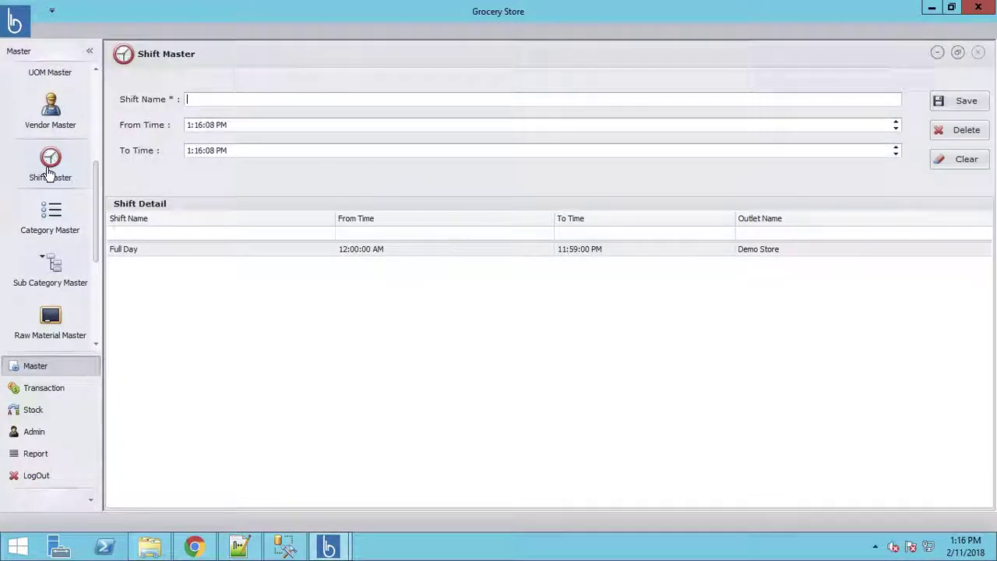
left_click(66, 225)
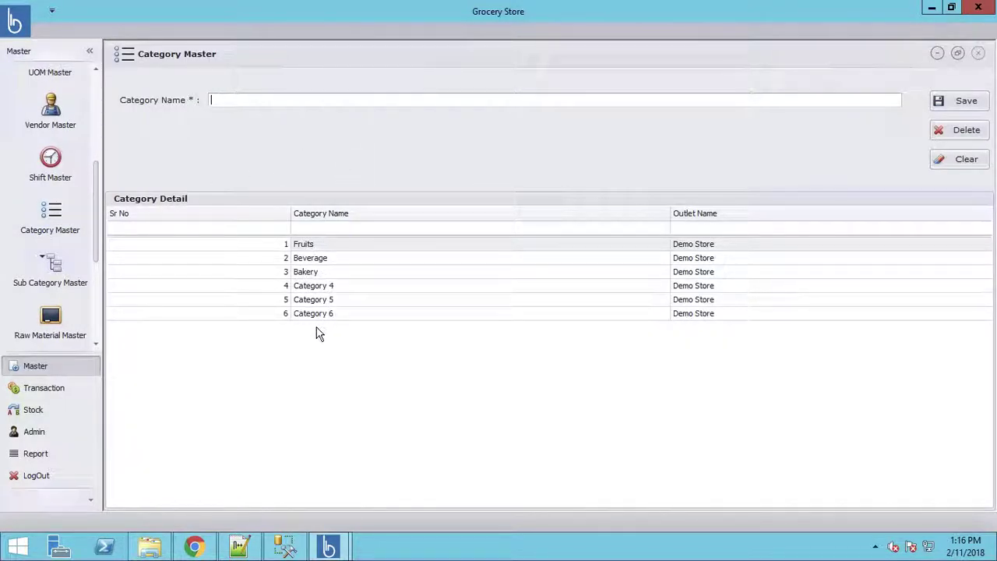
left_click(50, 276)
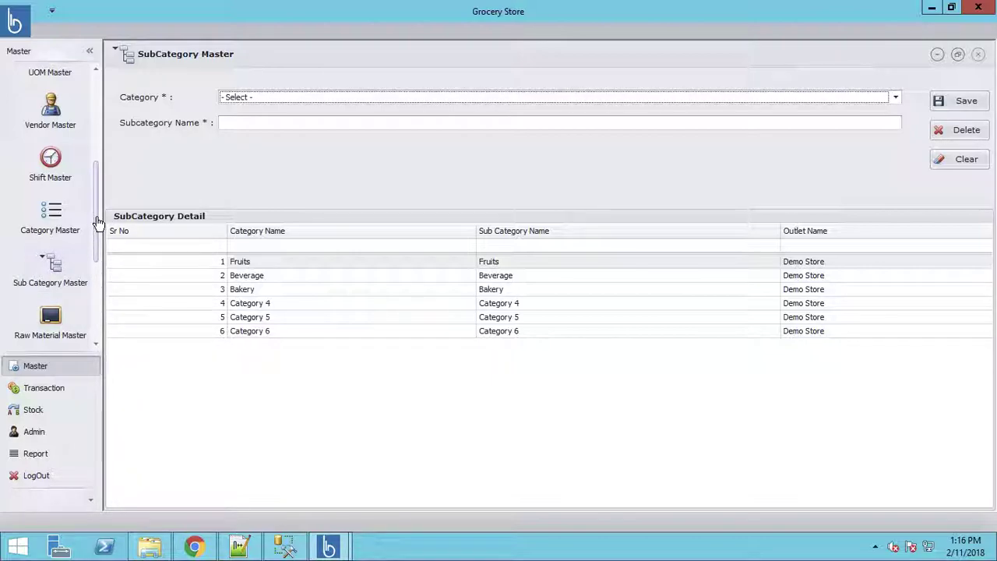
Step: View Raw Material Master, then show Product Master listing Mango, Banana and Pepsi
scroll(98, 241, "down", 3)
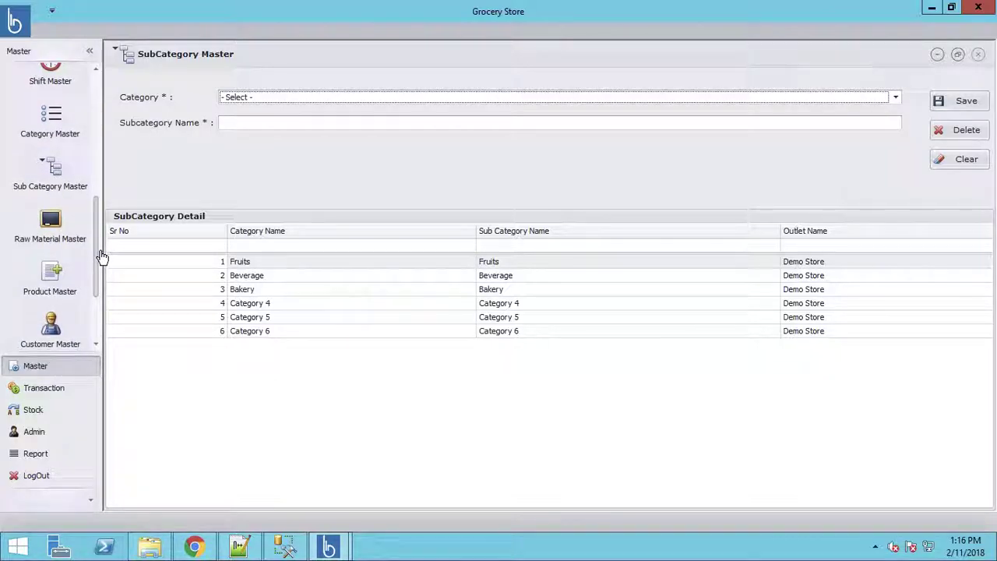
left_click(53, 233)
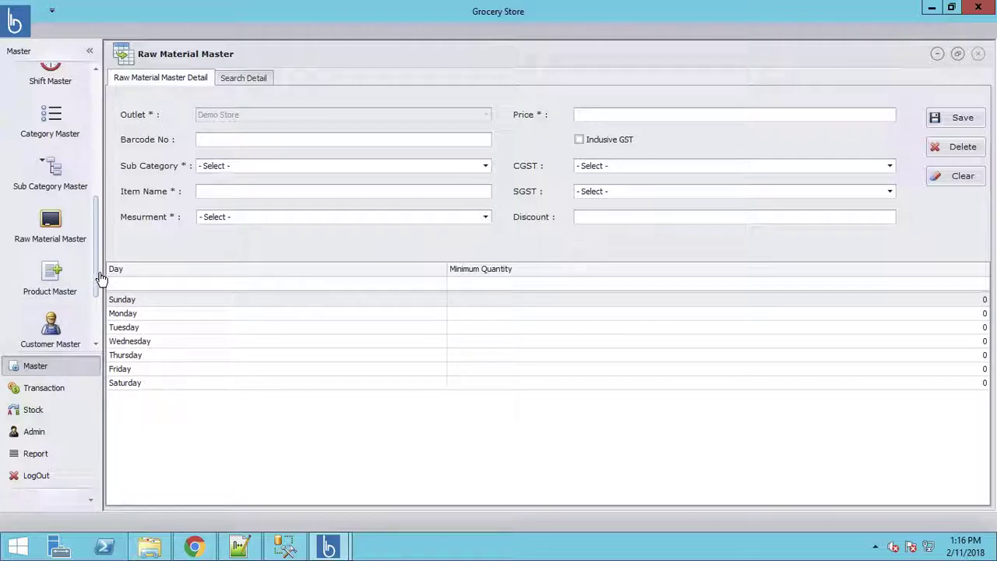
left_click(45, 278)
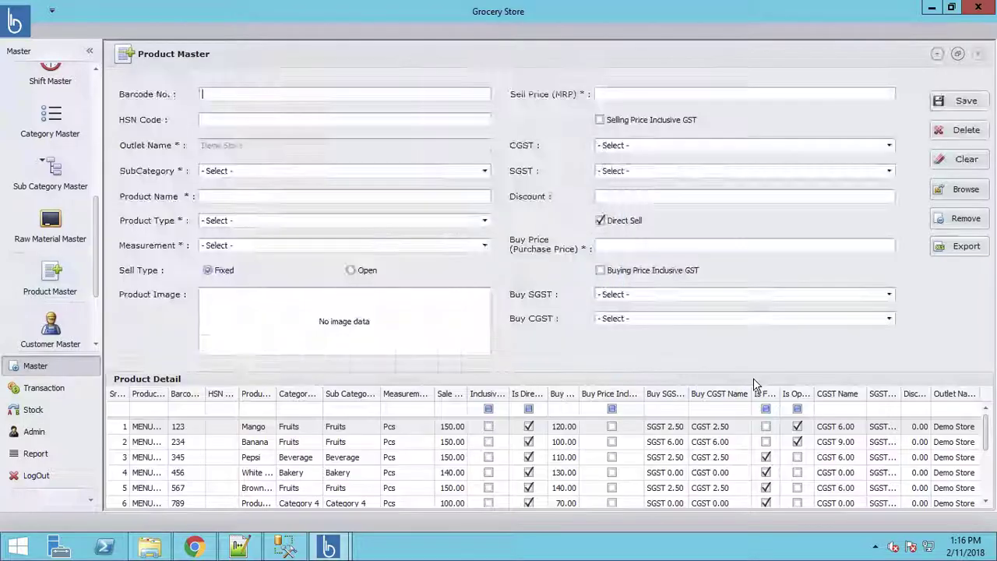
Step: Untick and re-tick Direct Sell so the buy price and buy GST fields stay enabled
left_click(600, 221)
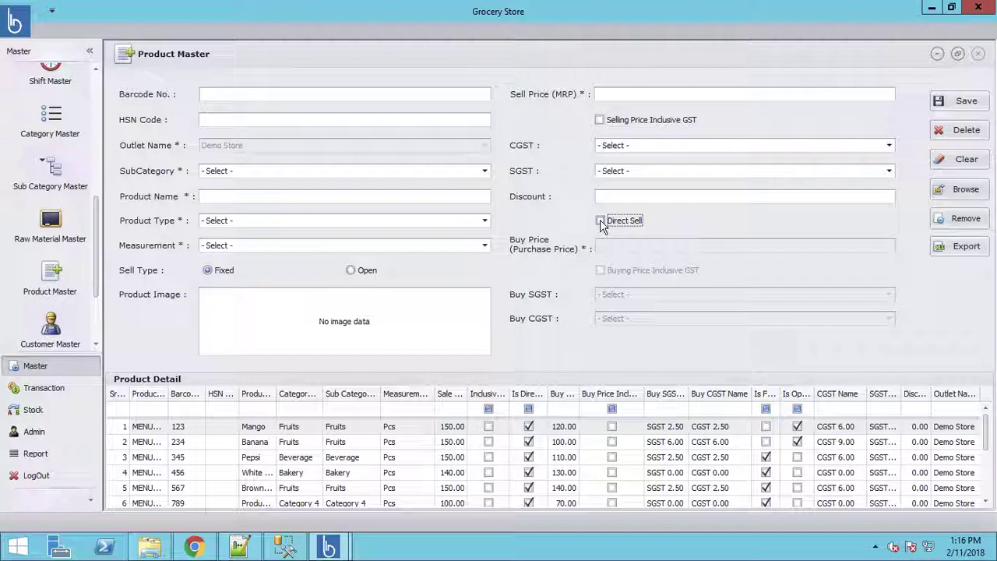
left_click(602, 223)
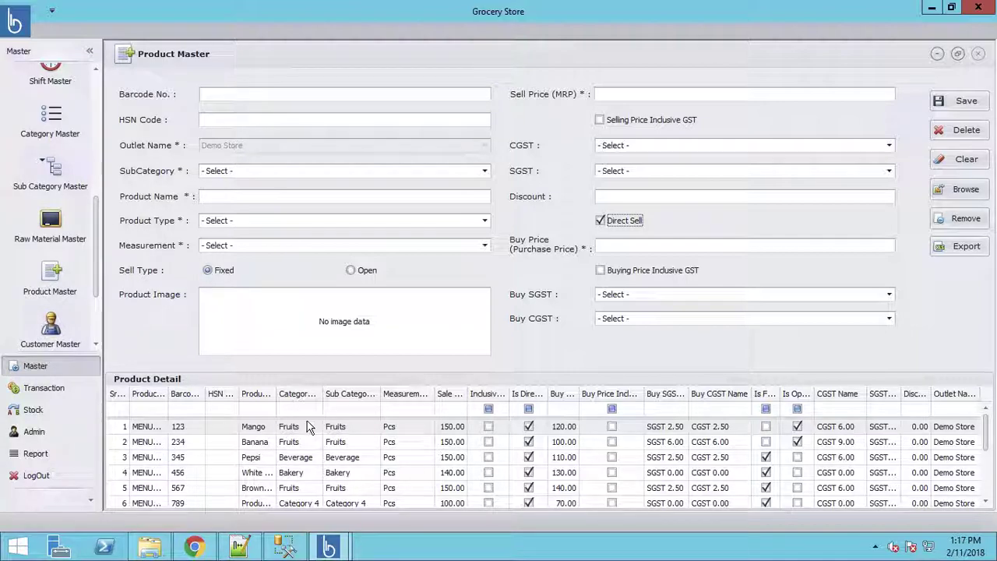
Step: Load the Mango product into the form, cancelling a first picture browse
double_click(145, 431)
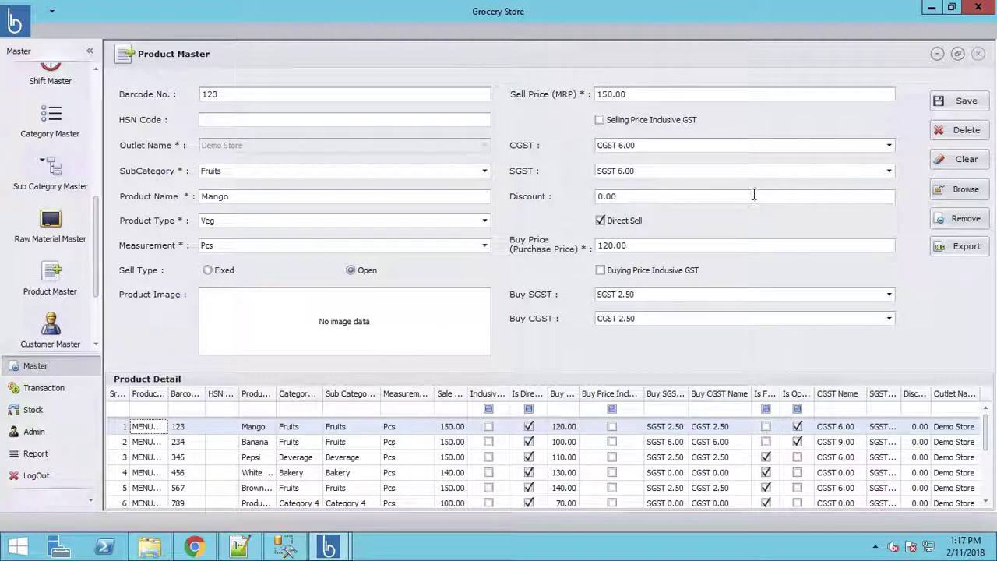
left_click(966, 192)
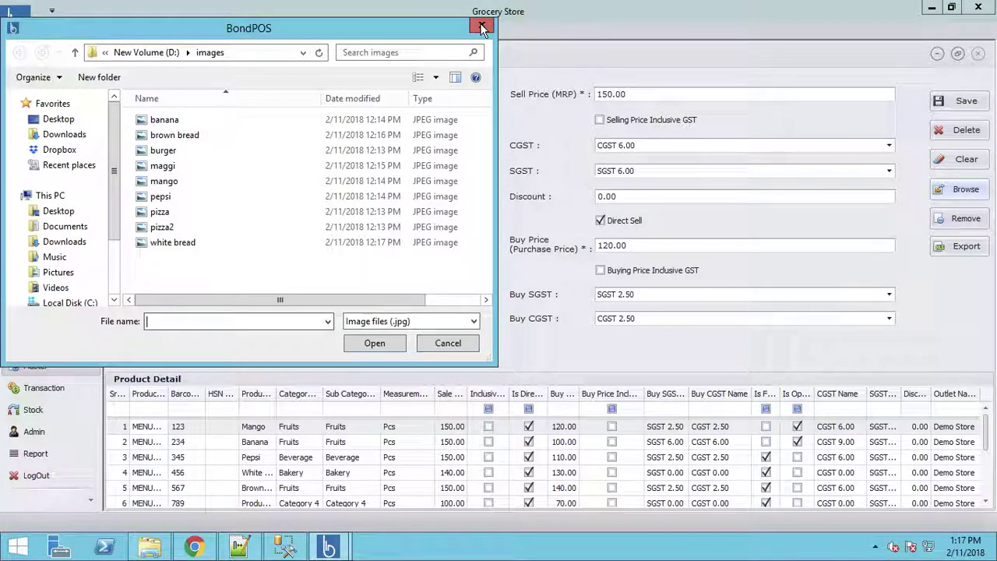
left_click(482, 28)
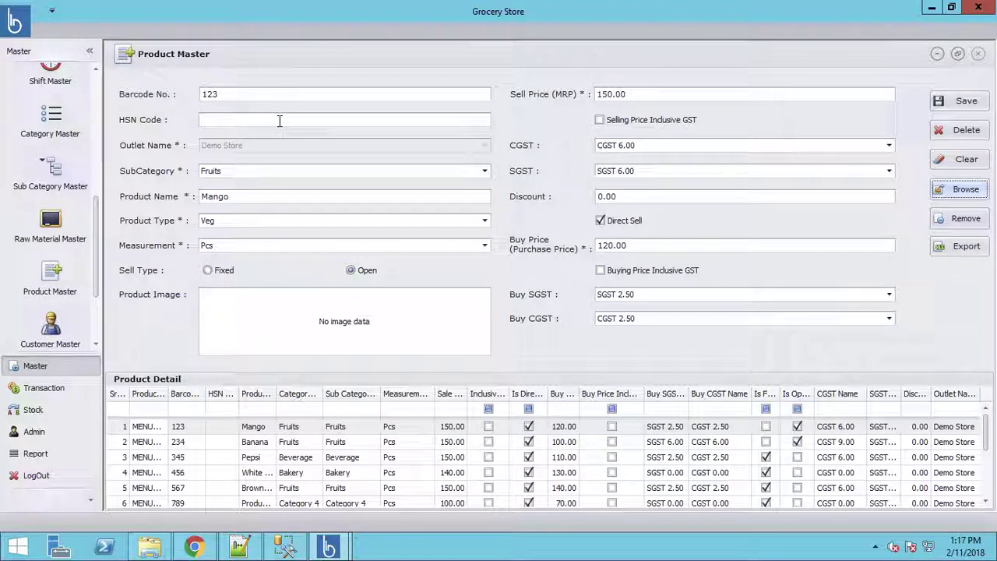
left_click(147, 428)
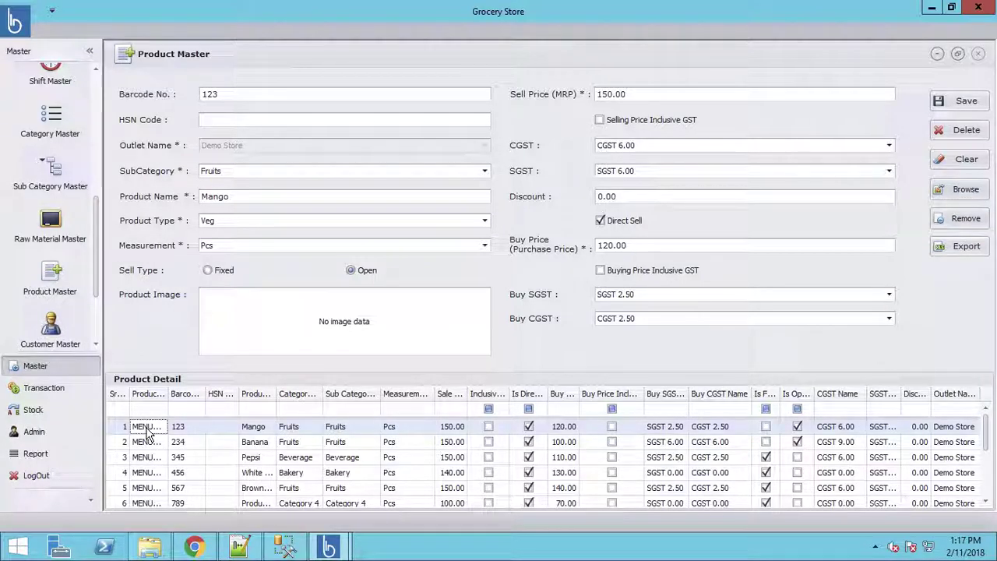
left_click(181, 429)
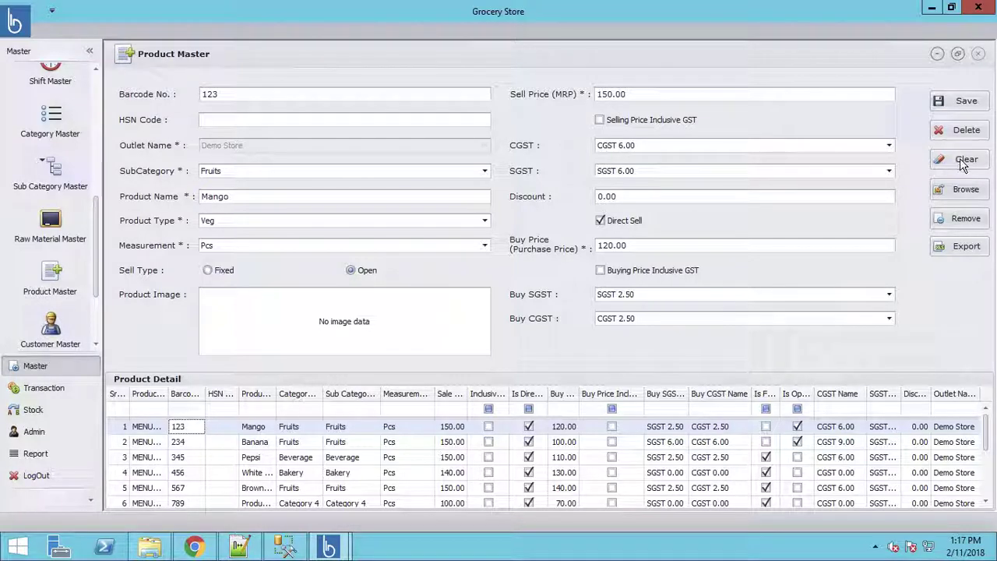
Step: Attach the mango image and save the Mango product update
left_click(966, 190)
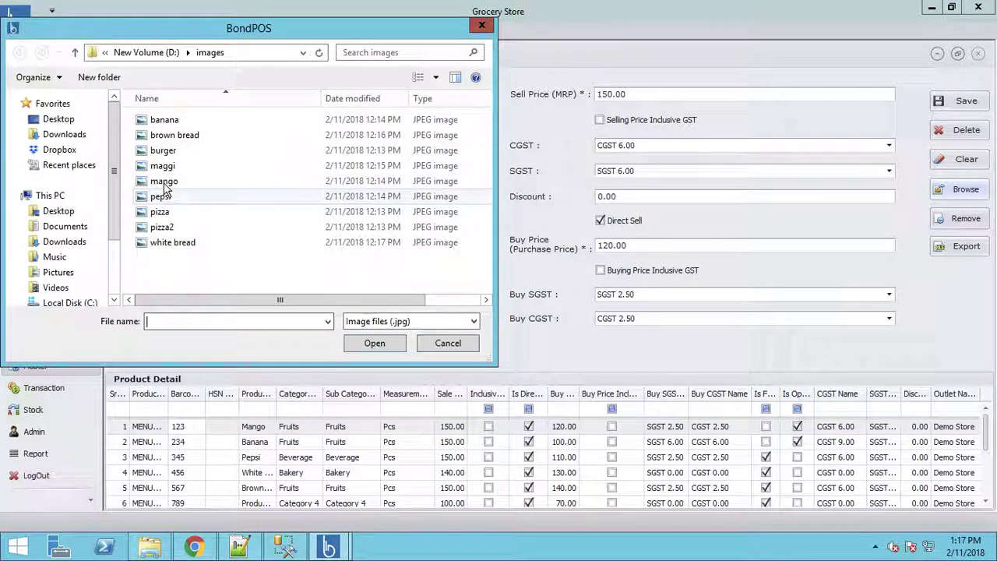
double_click(163, 181)
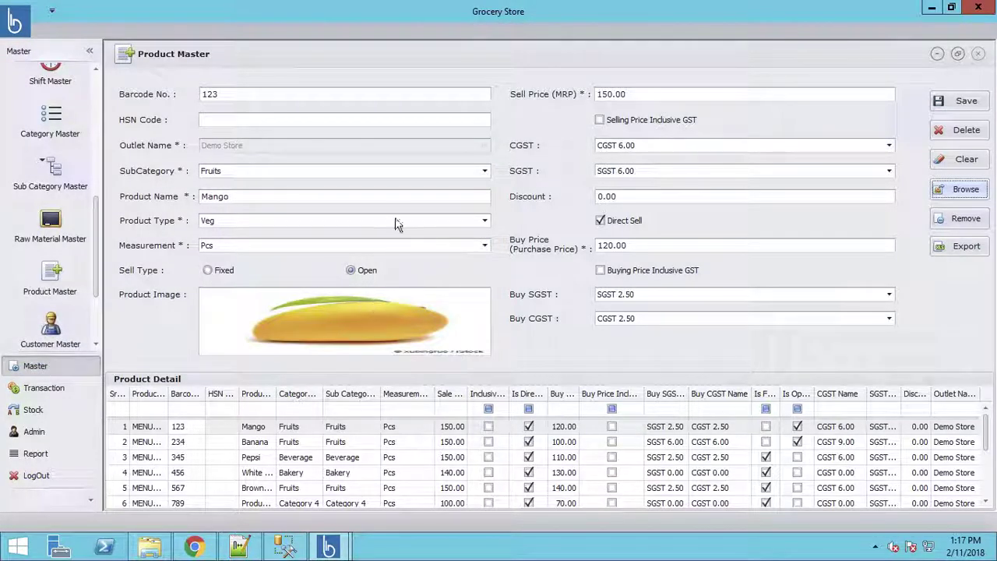
left_click(971, 103)
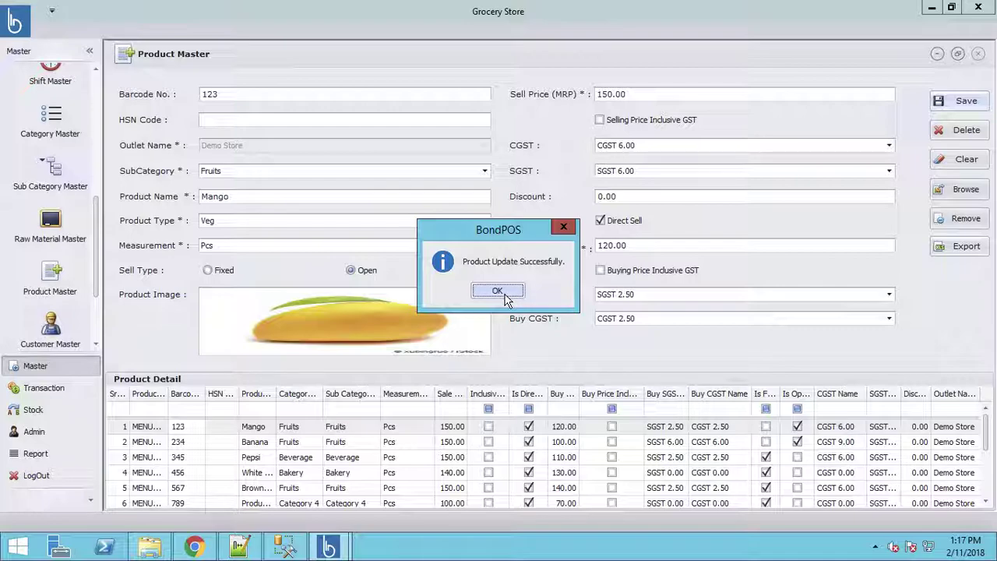
left_click(502, 294)
Step: Attach the banana image to Banana and save the product
left_click(264, 446)
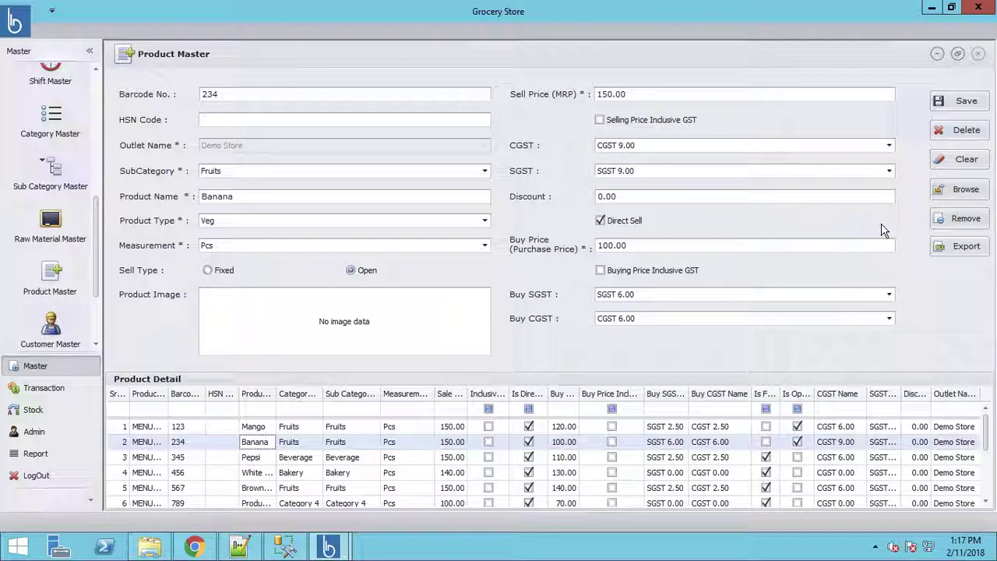
left_click(960, 191)
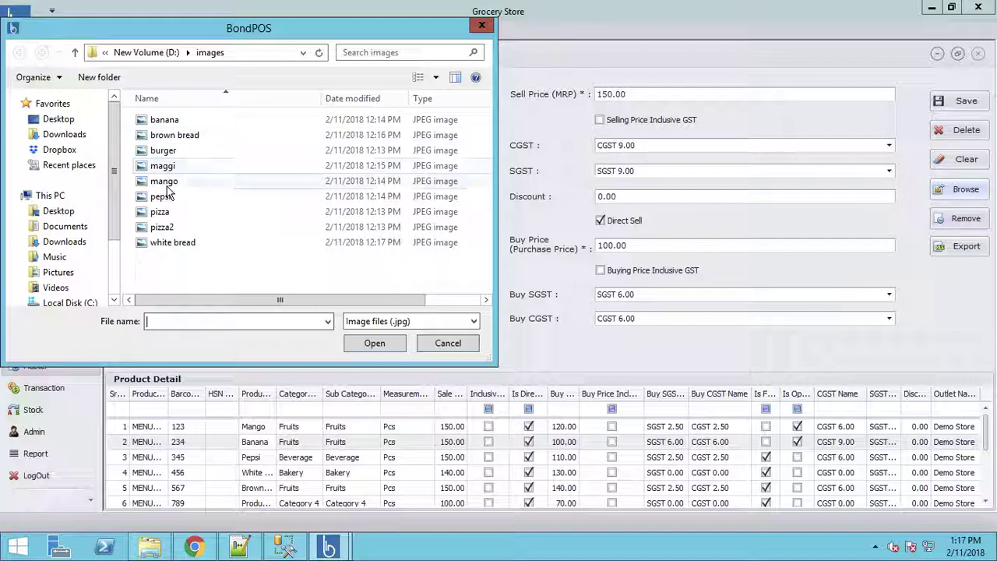
double_click(163, 120)
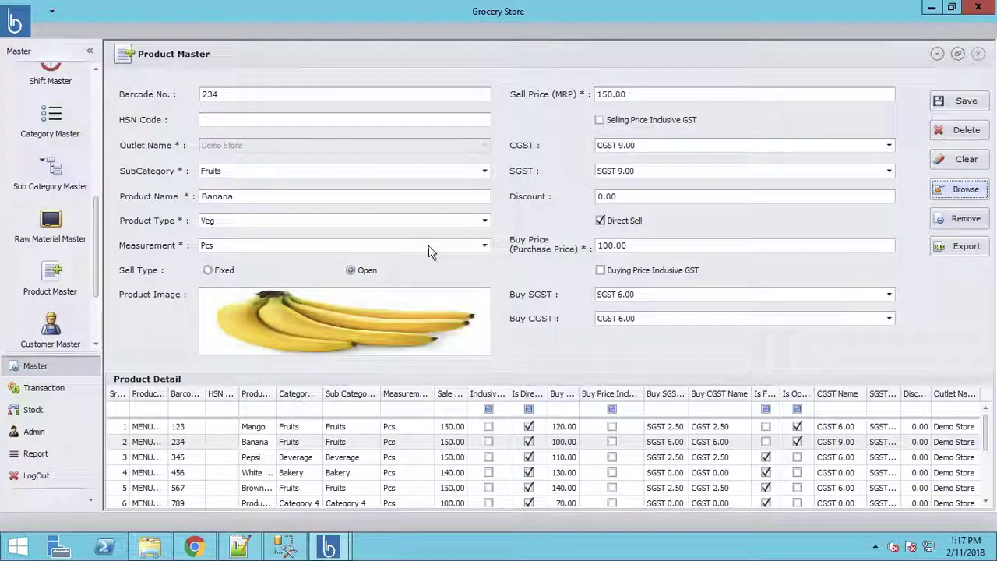
left_click(961, 107)
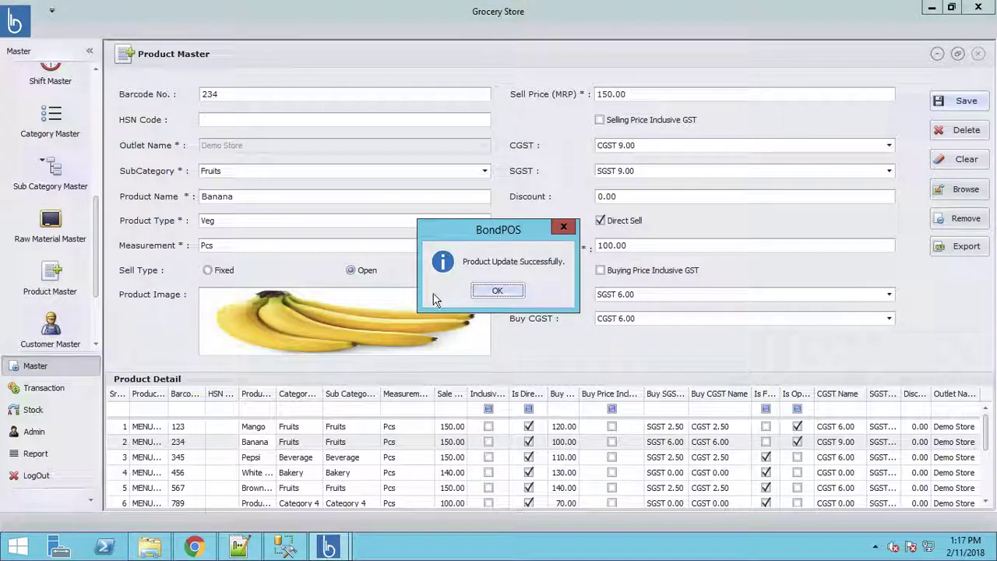
left_click(497, 293)
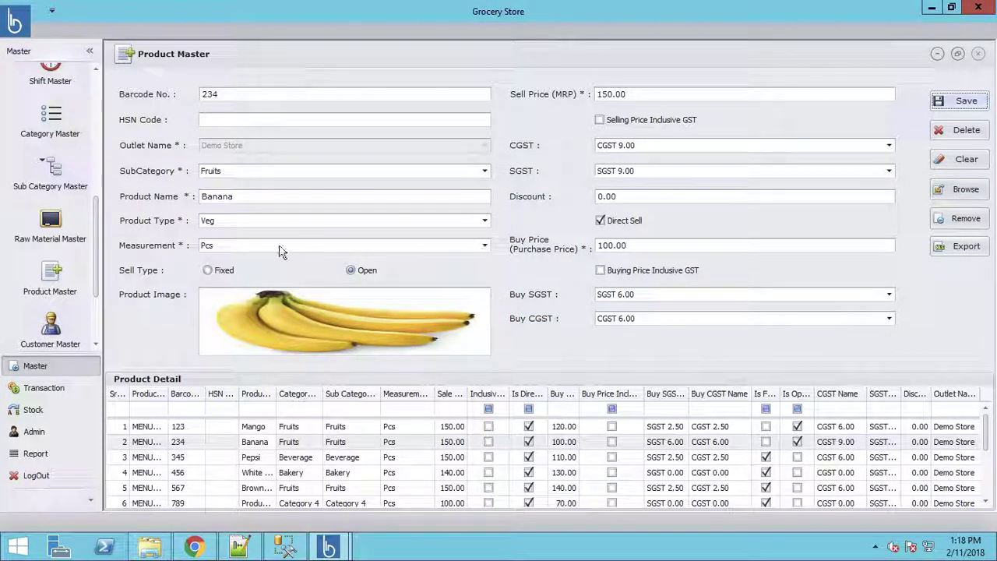
Step: Attach the pepsi image to Pepsi and save the product
left_click(235, 222)
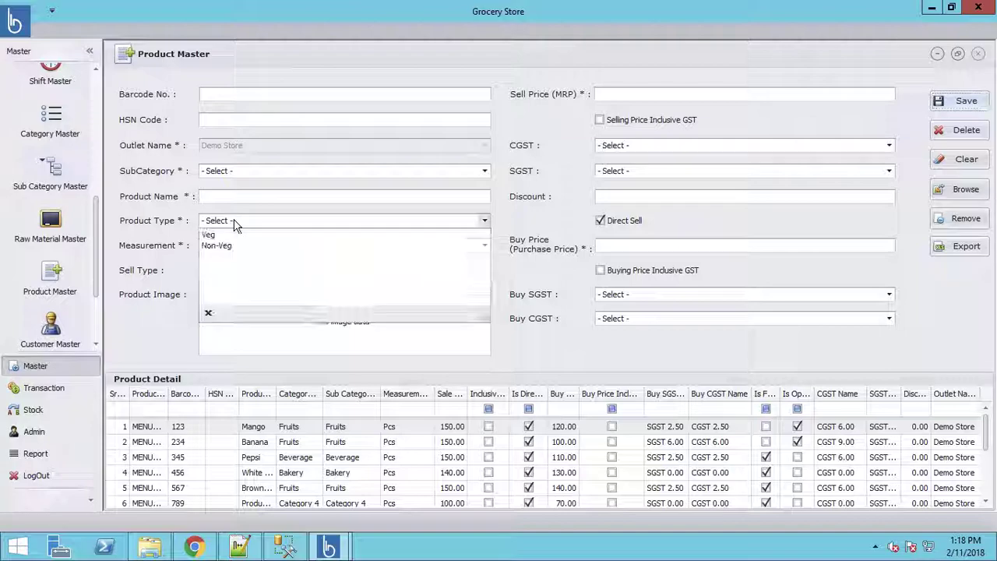
left_click(508, 276)
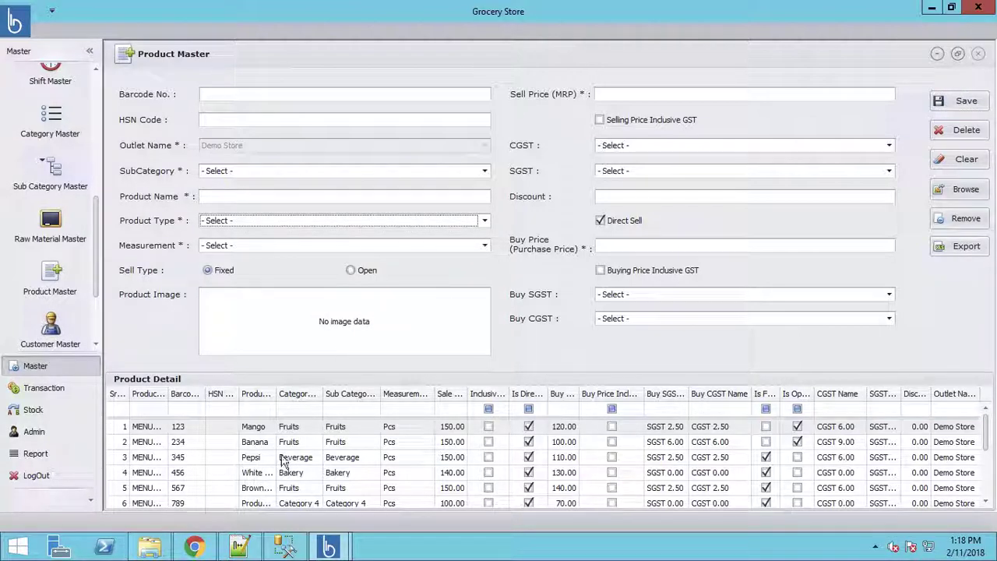
left_click(251, 463)
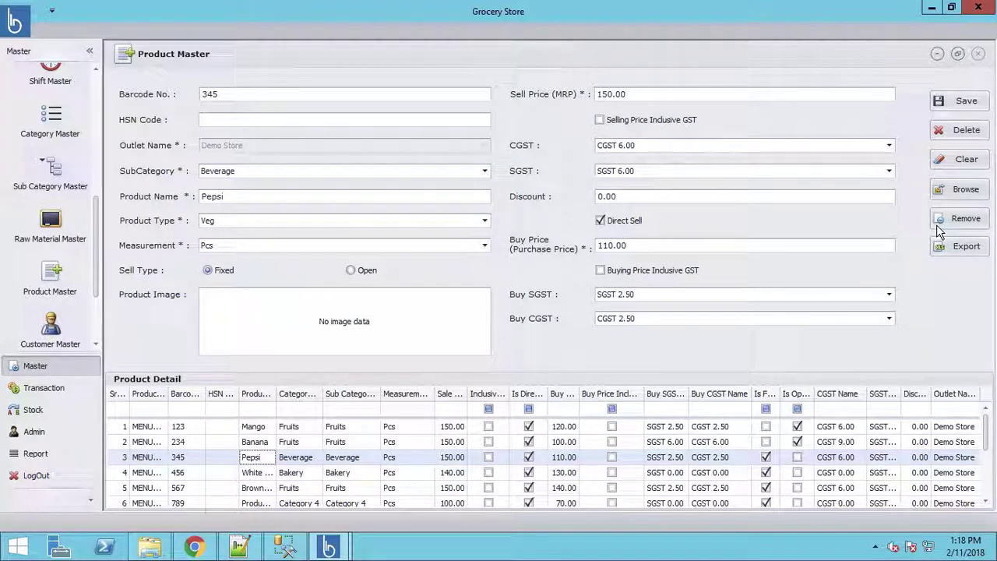
left_click(958, 199)
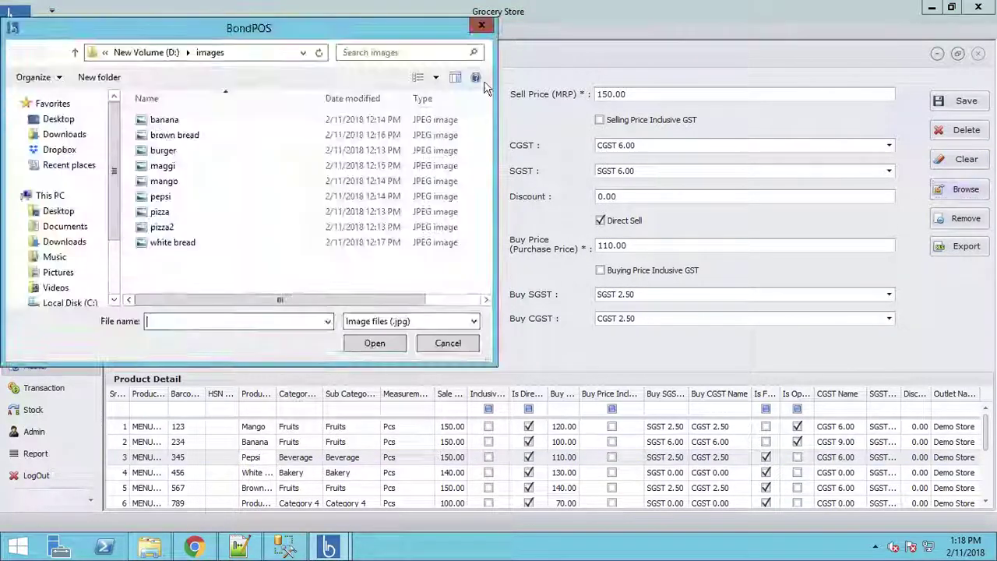
double_click(162, 197)
left_click(966, 101)
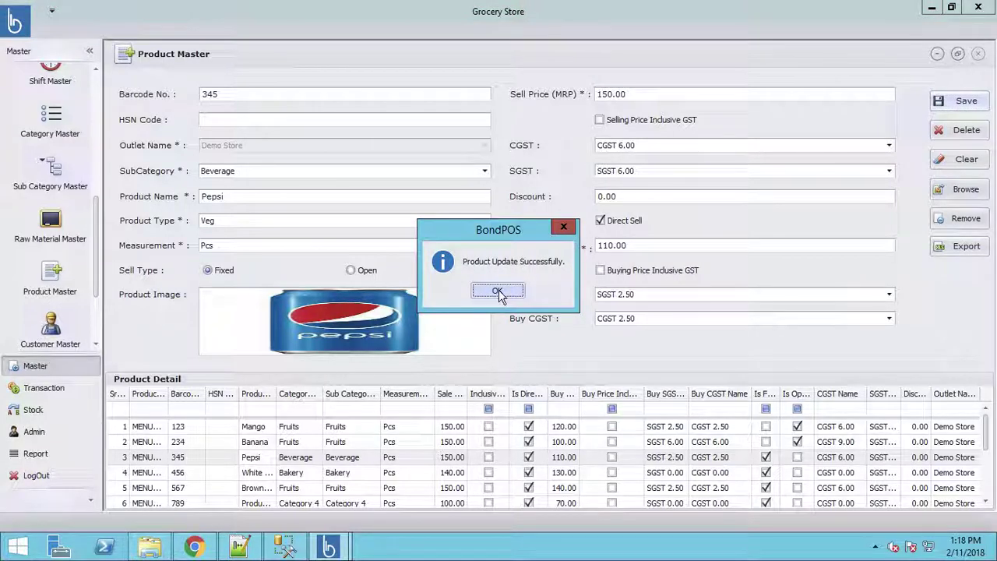
left_click(498, 293)
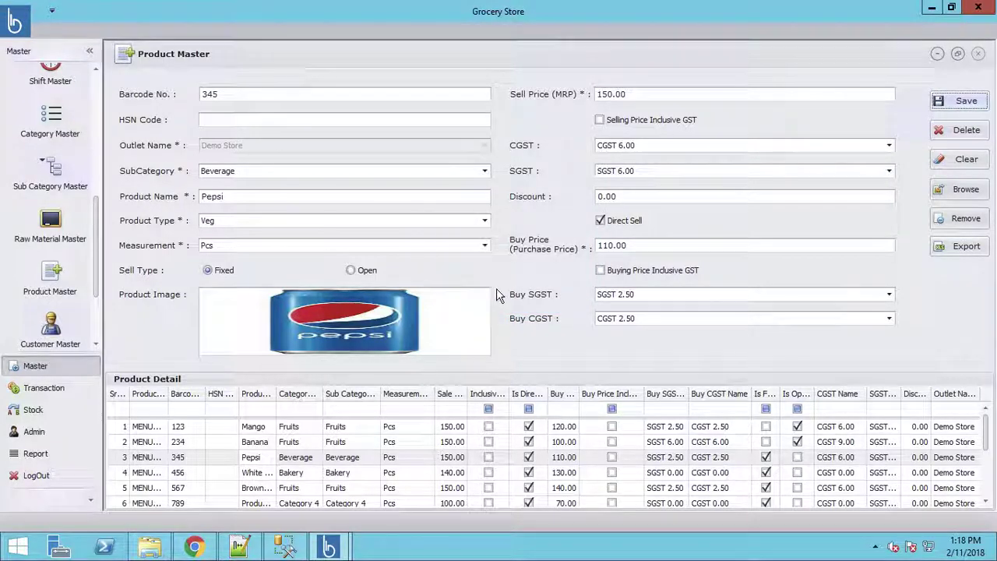
Step: Make White Bread Non-Veg, GST-inclusive selling price, with CGST 2.50 and SGST 2.50
left_click(257, 472)
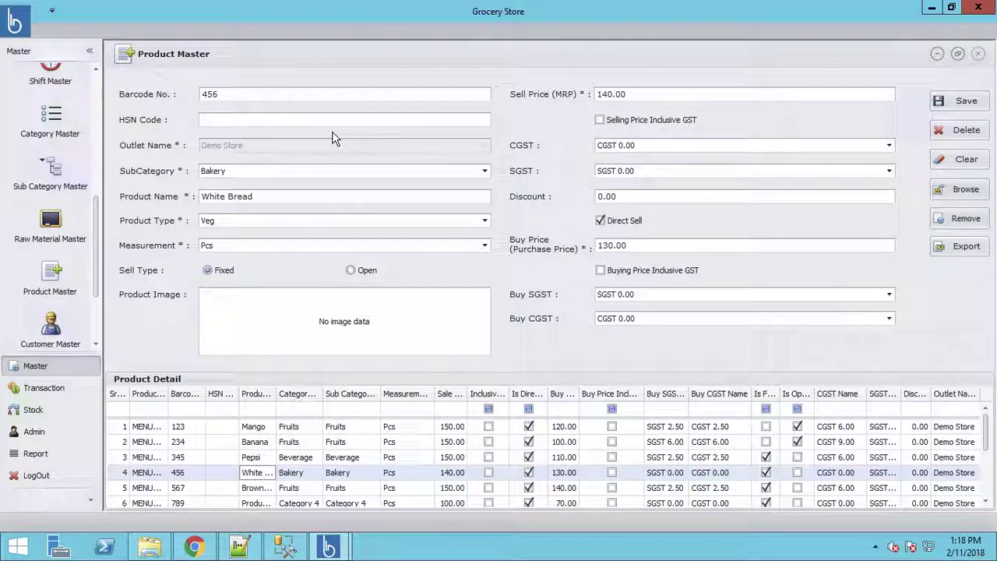
left_click(244, 222)
left_click(237, 248)
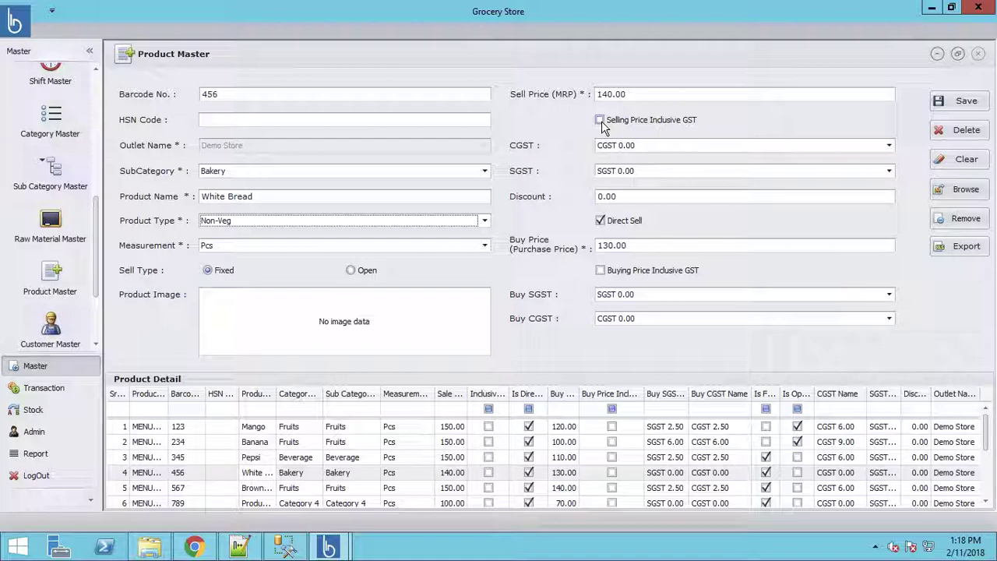
left_click(600, 122)
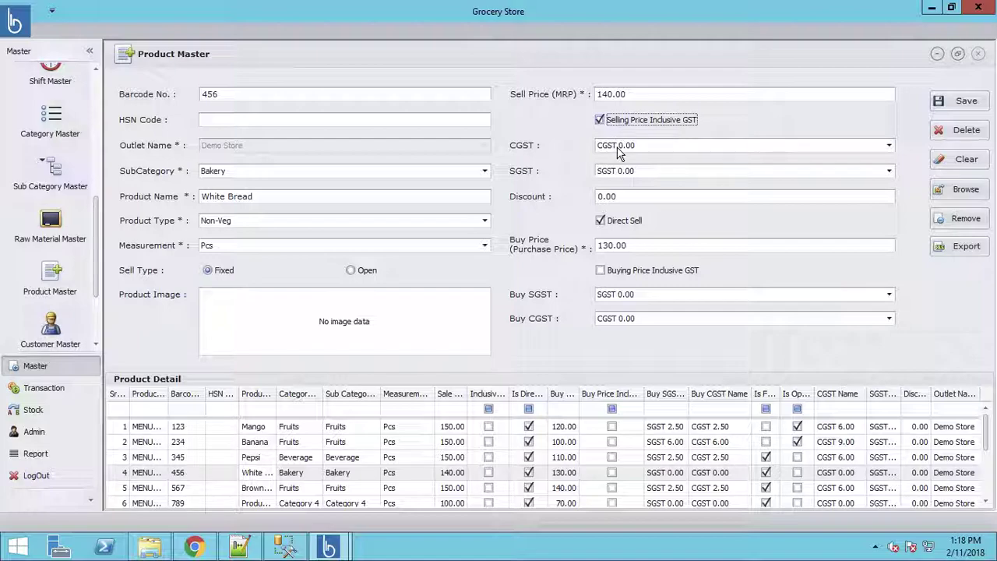
left_click(619, 148)
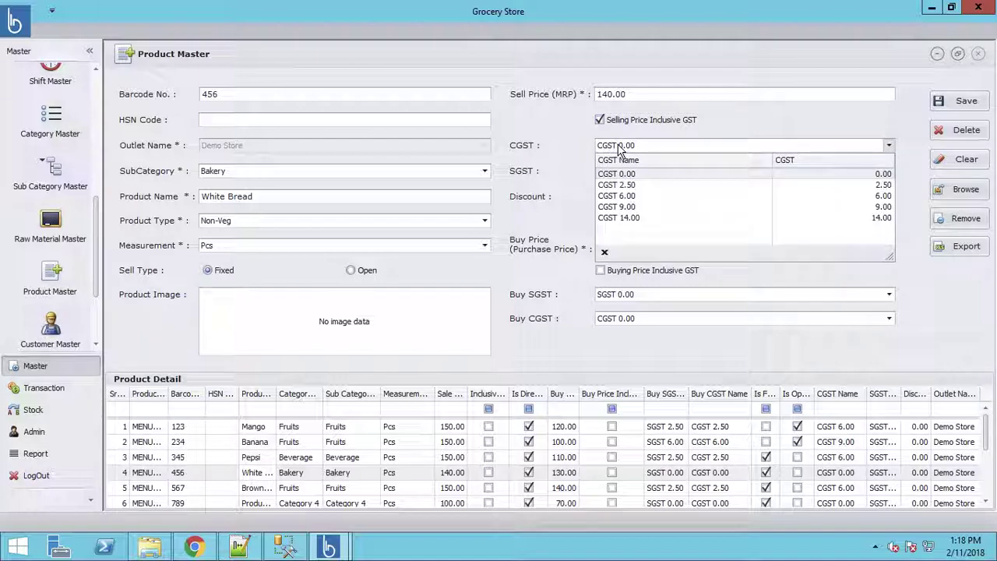
left_click(626, 185)
left_click(630, 174)
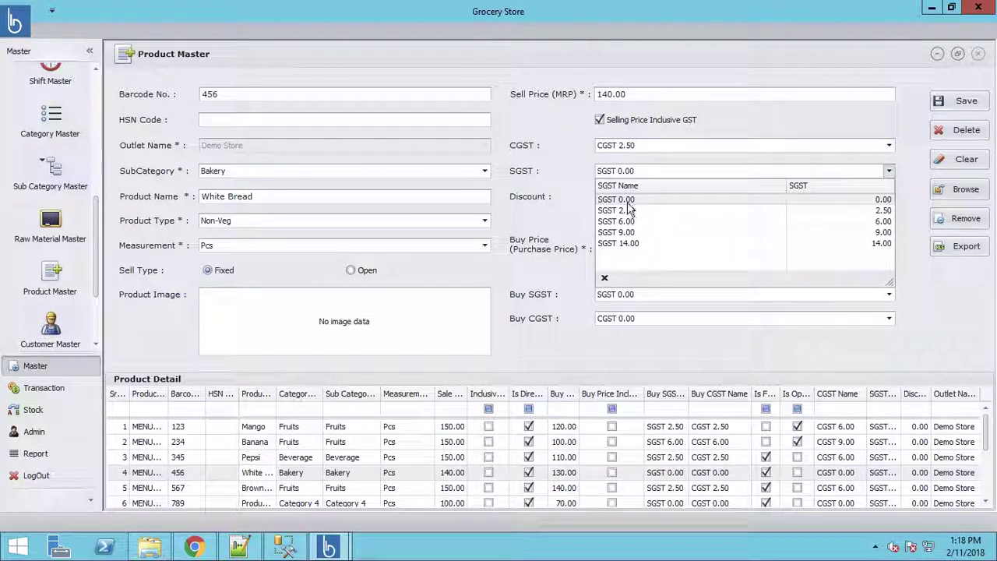
left_click(629, 218)
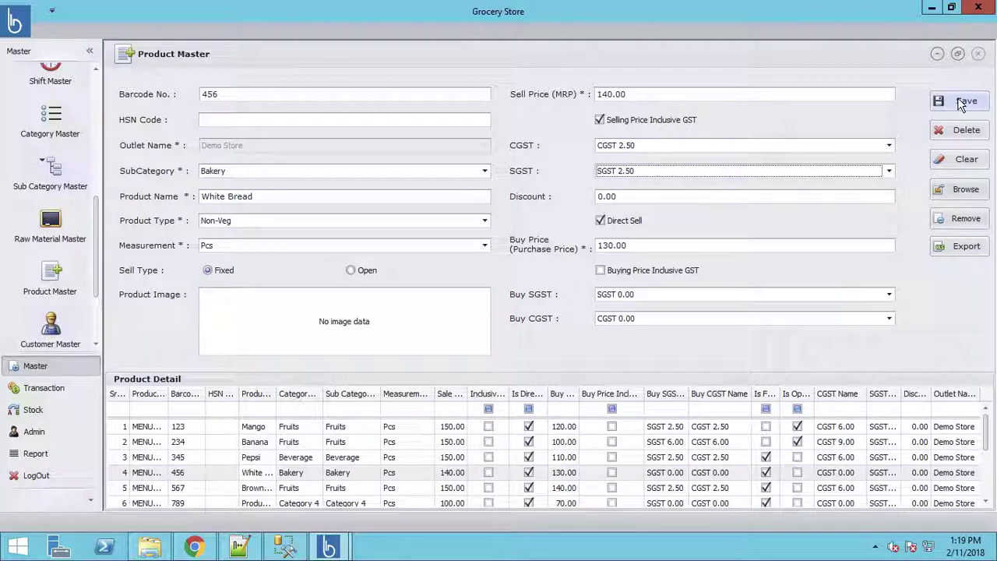
Step: Attach the white bread image and save the White Bread product
left_click(966, 191)
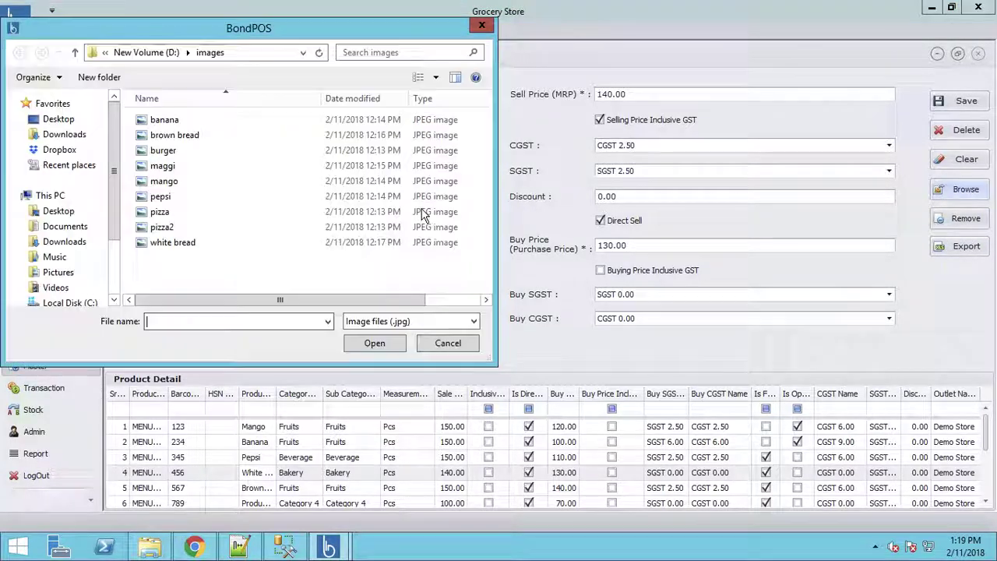
double_click(172, 243)
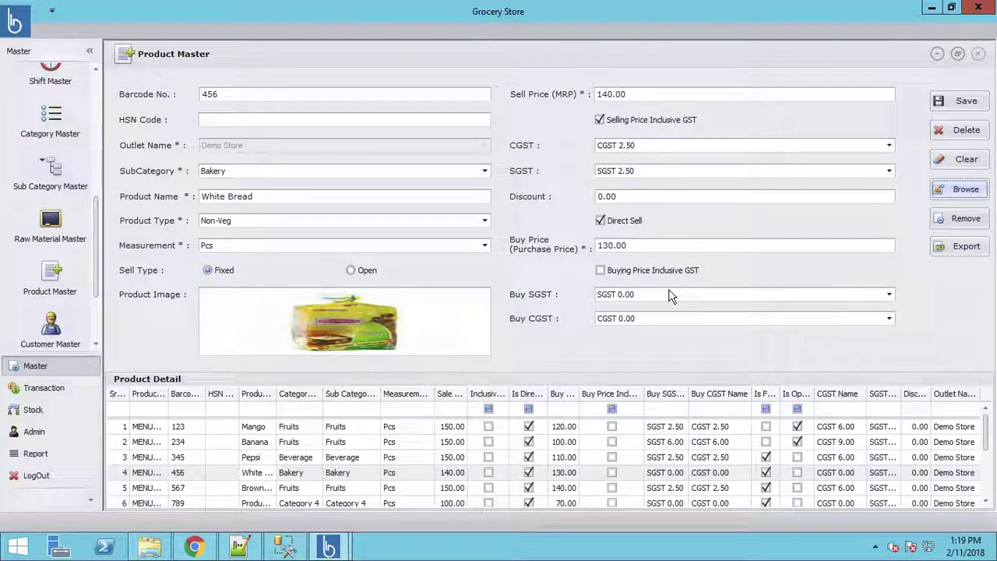
left_click(958, 109)
left_click(502, 292)
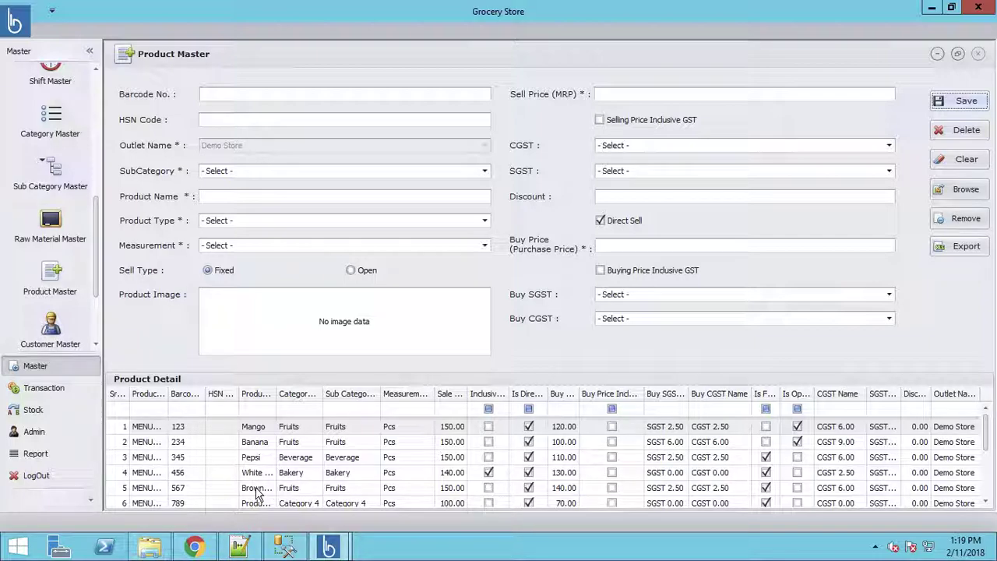
Step: Load Brown Bread (barcode 567), assign it to the Bakery subcategory, keep Pcs as its unit, and save
double_click(257, 489)
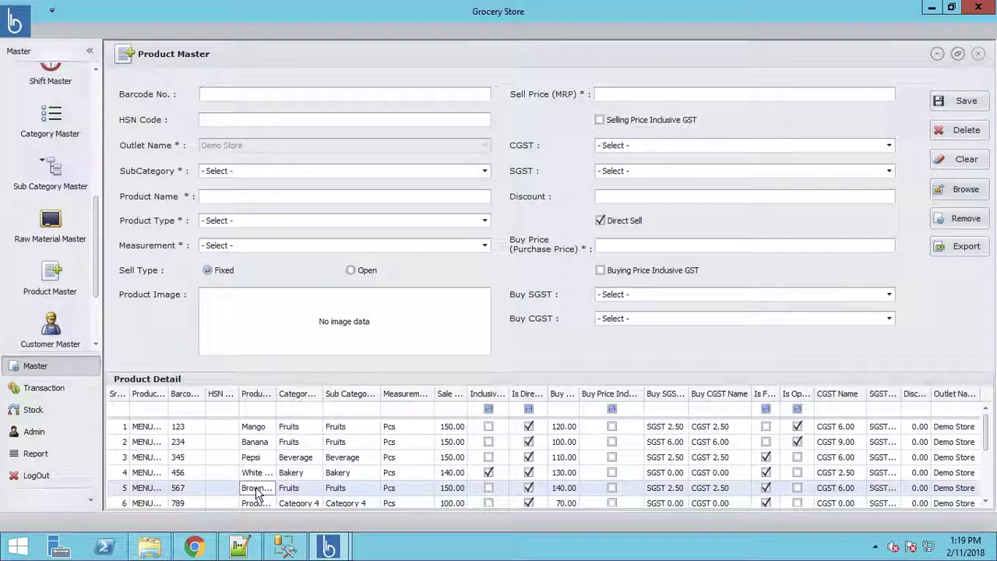
left_click(238, 173)
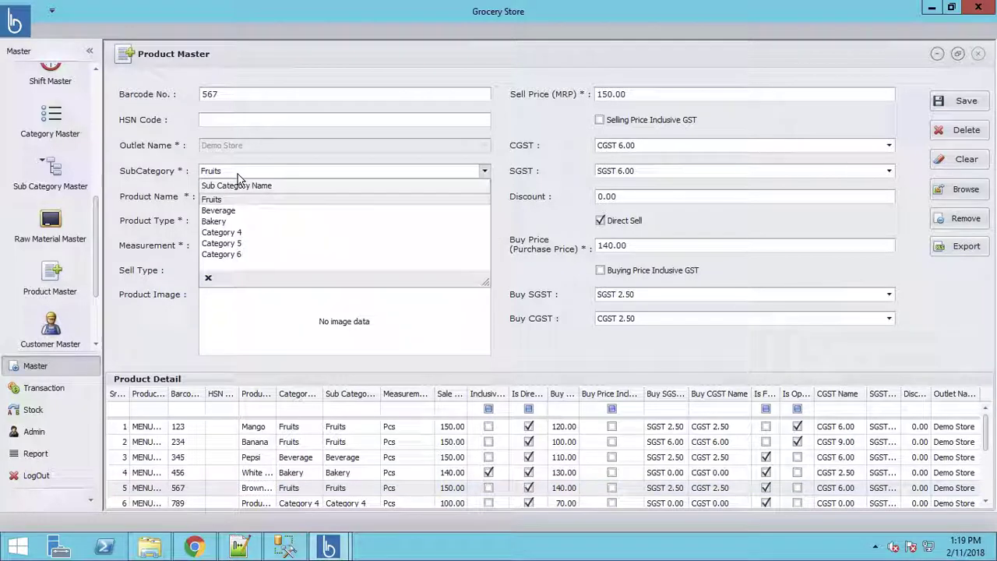
left_click(234, 222)
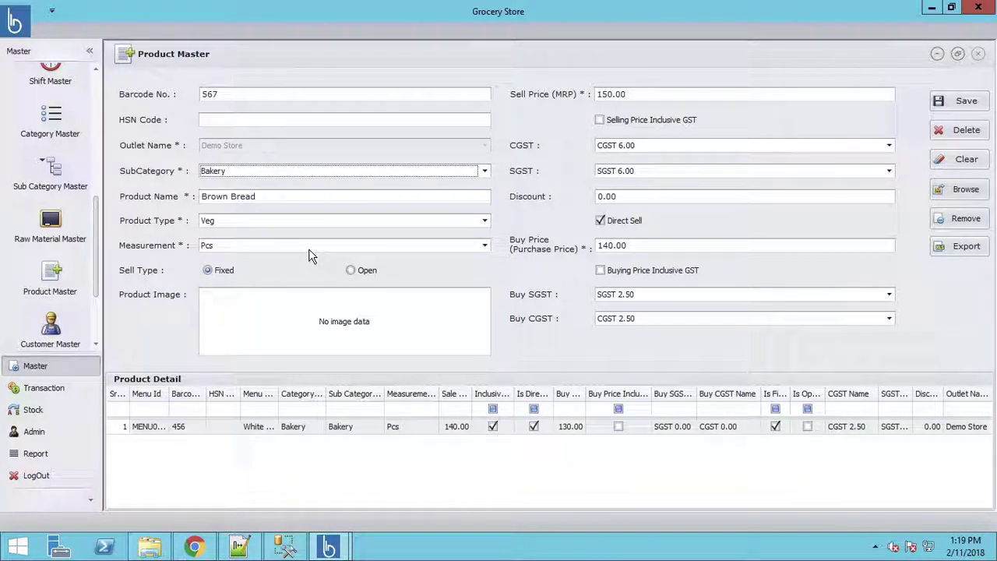
left_click(485, 246)
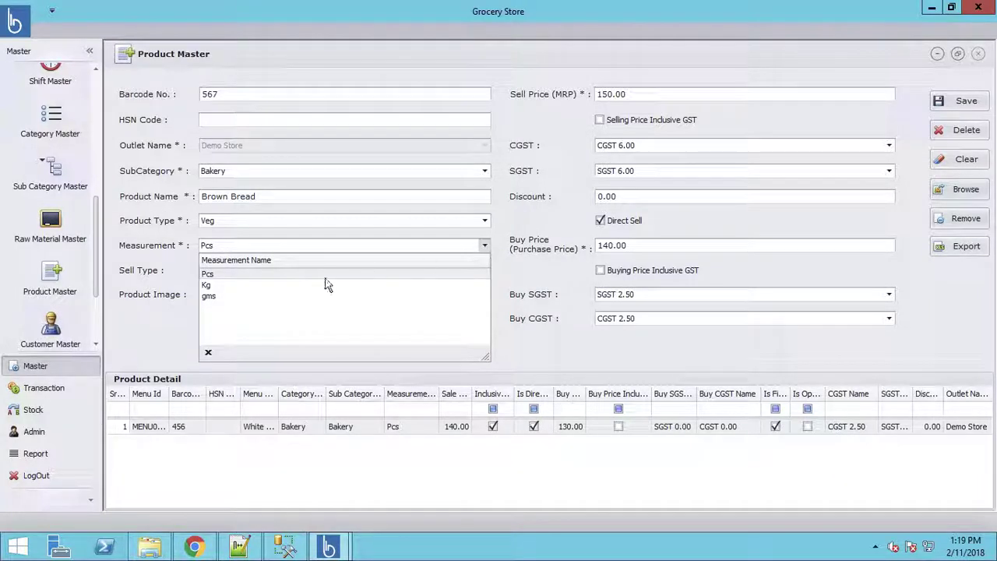
left_click(206, 287)
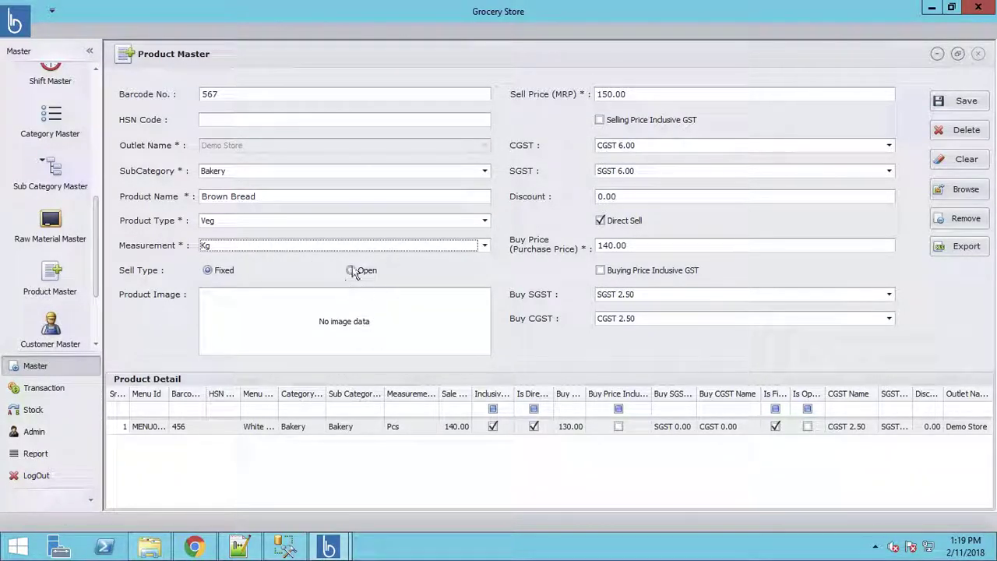
left_click(299, 247)
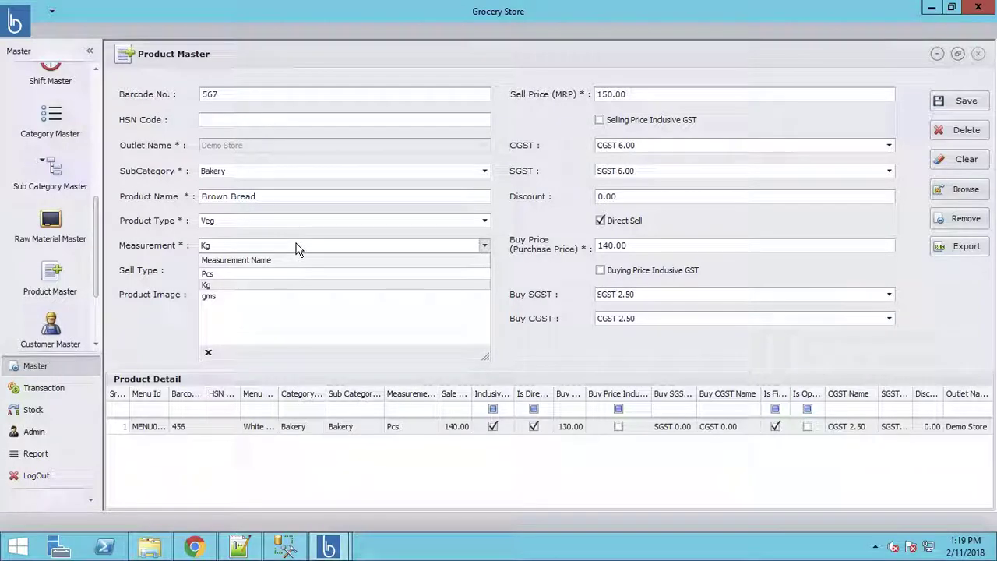
left_click(224, 274)
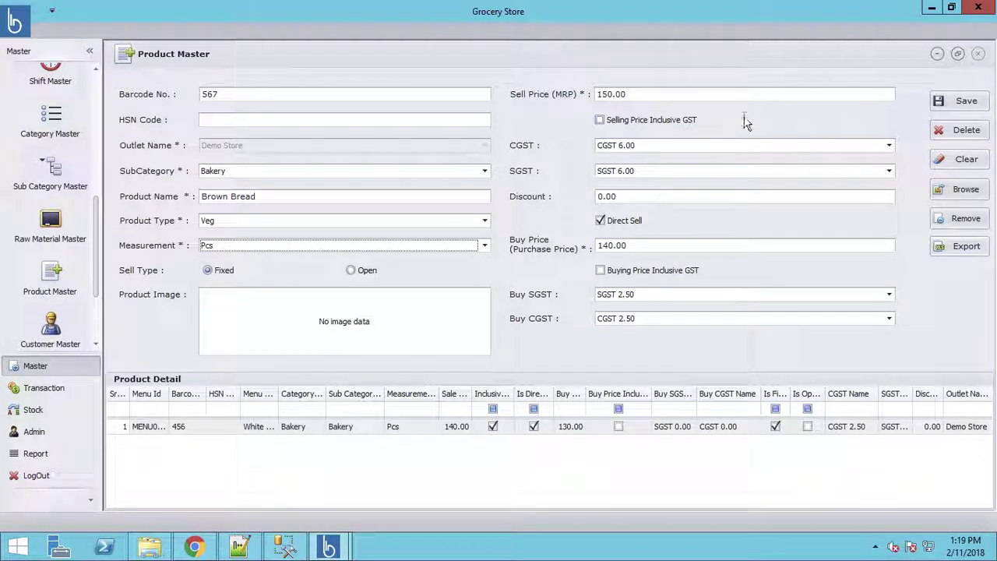
left_click(966, 104)
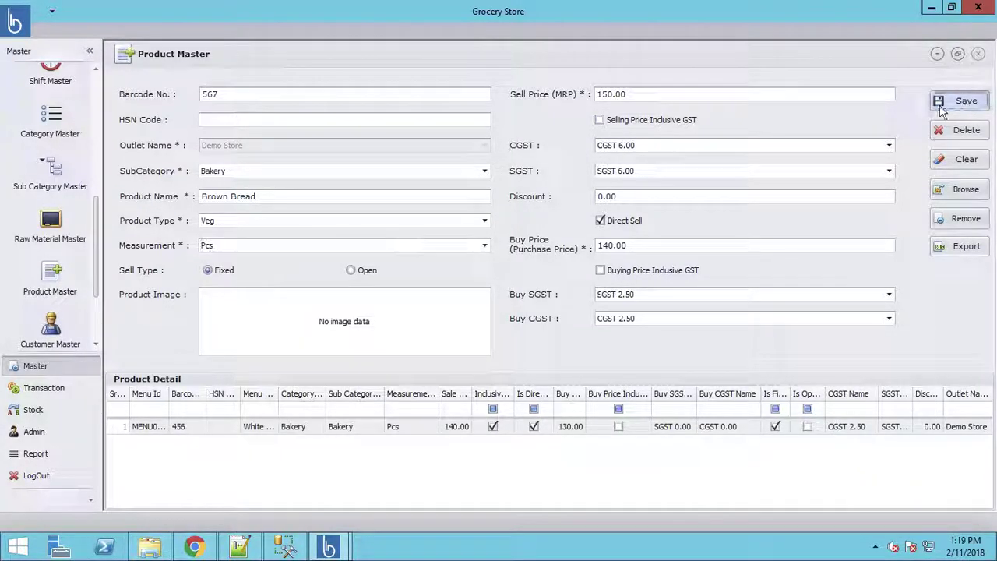
left_click(498, 291)
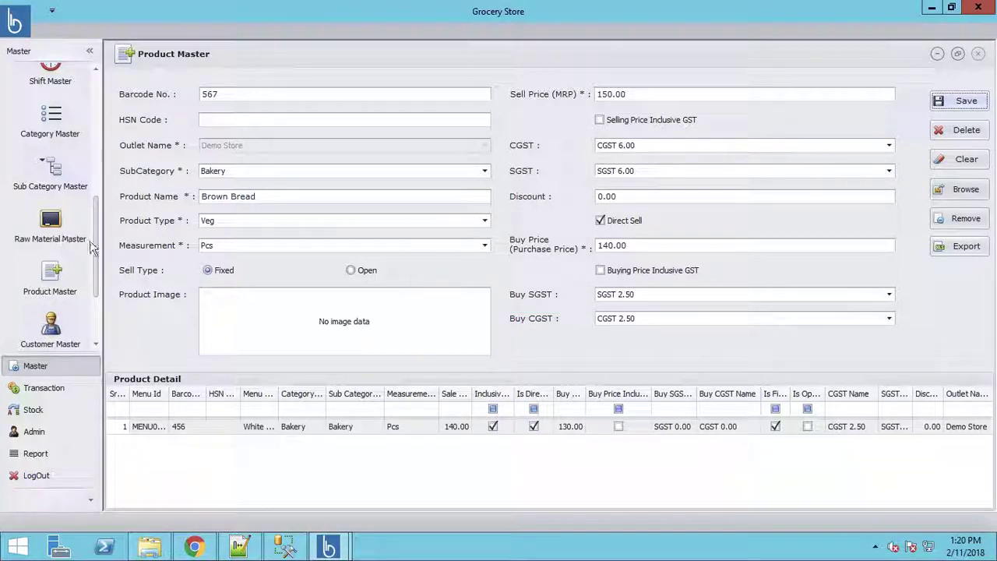
Step: View the first customer's details in Customer Master, then bring up Warehouse Master
left_click(95, 344)
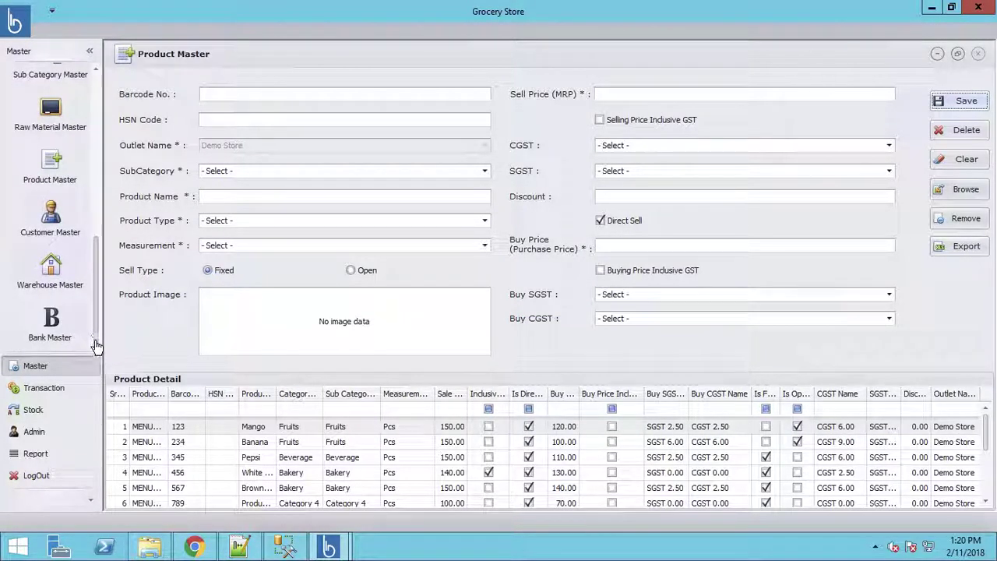
left_click(50, 230)
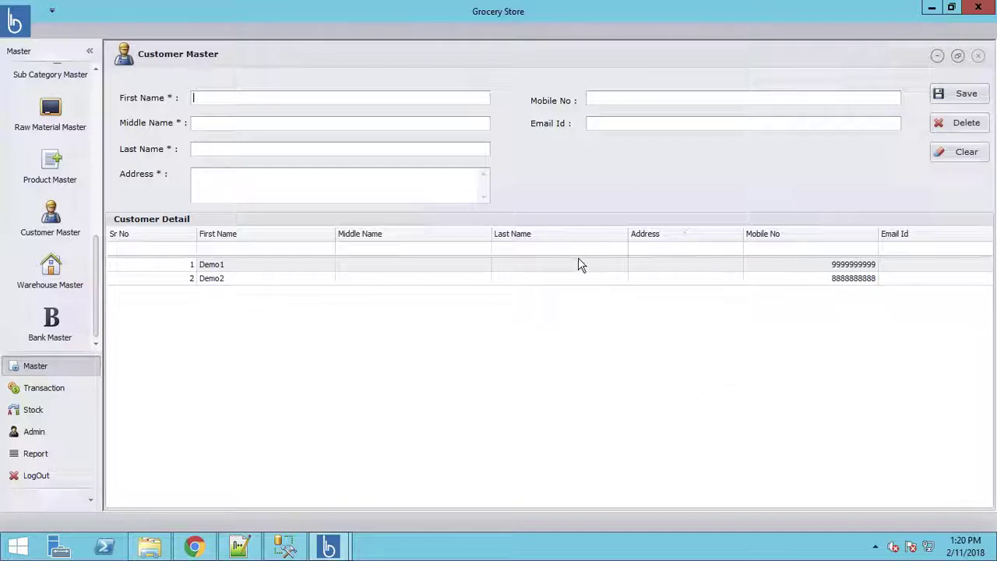
left_click(216, 267)
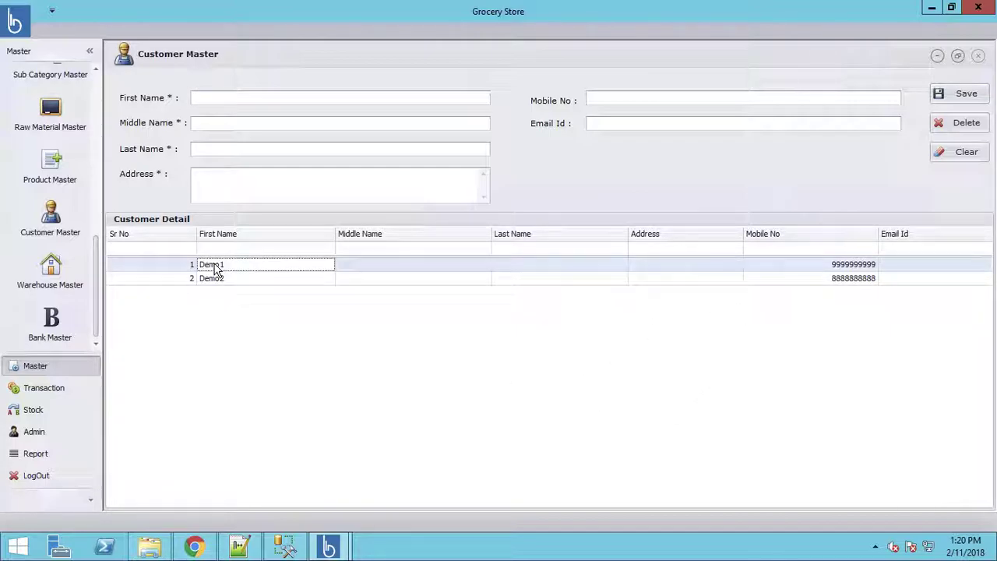
double_click(215, 267)
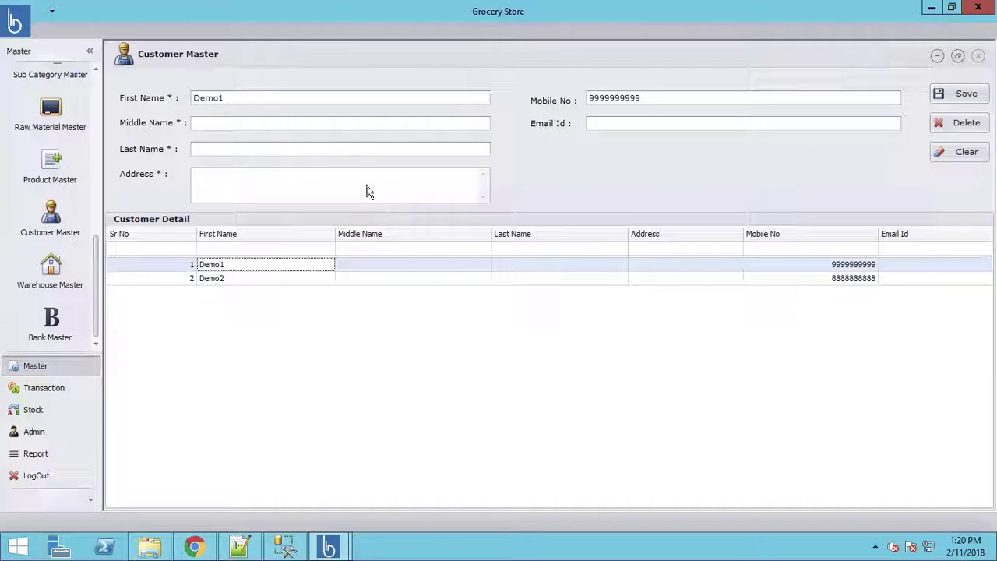
left_click(56, 273)
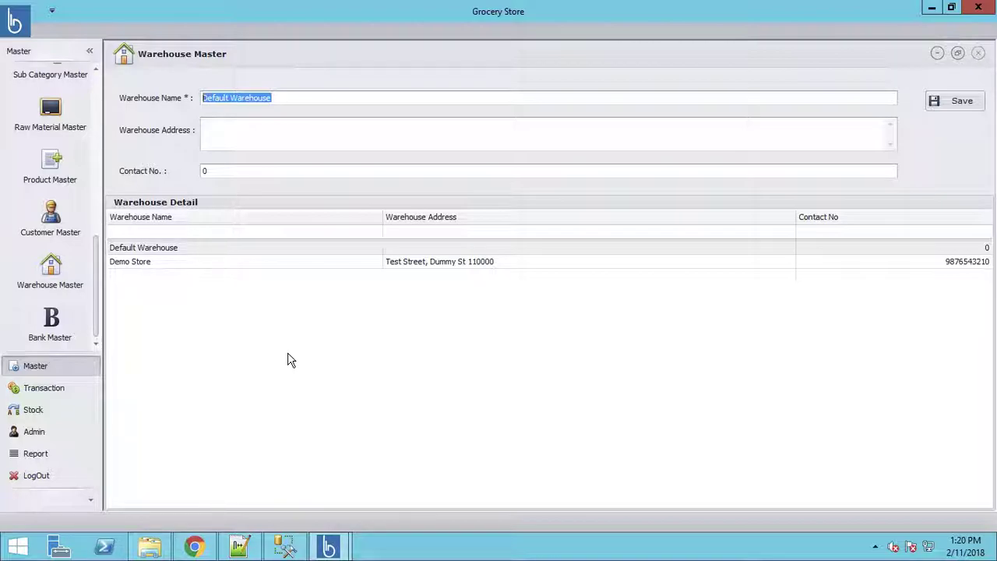
Step: Create and save a bank entry named 'Demo Bank' in Bank Master
left_click(52, 334)
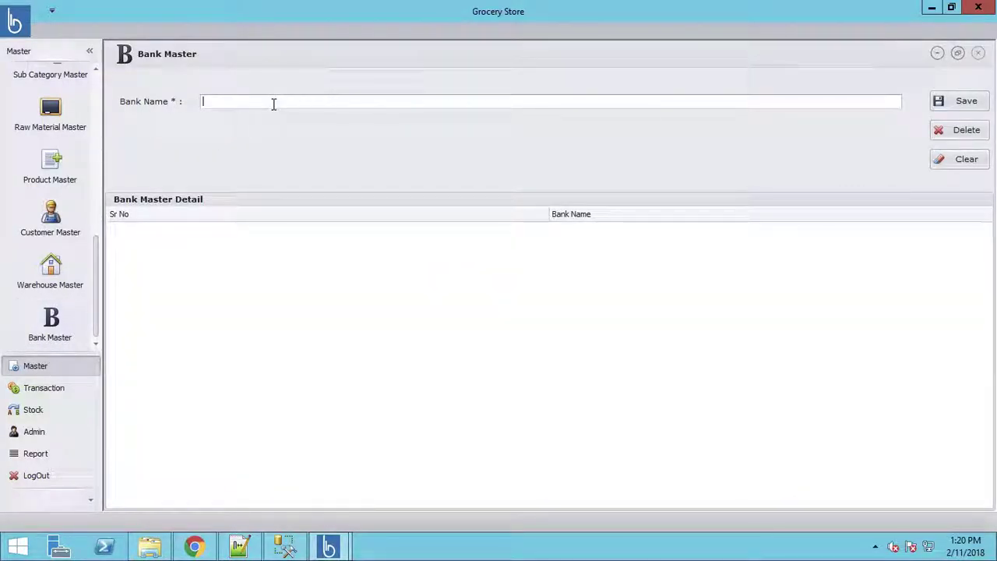
type("Demo Bank")
left_click(964, 101)
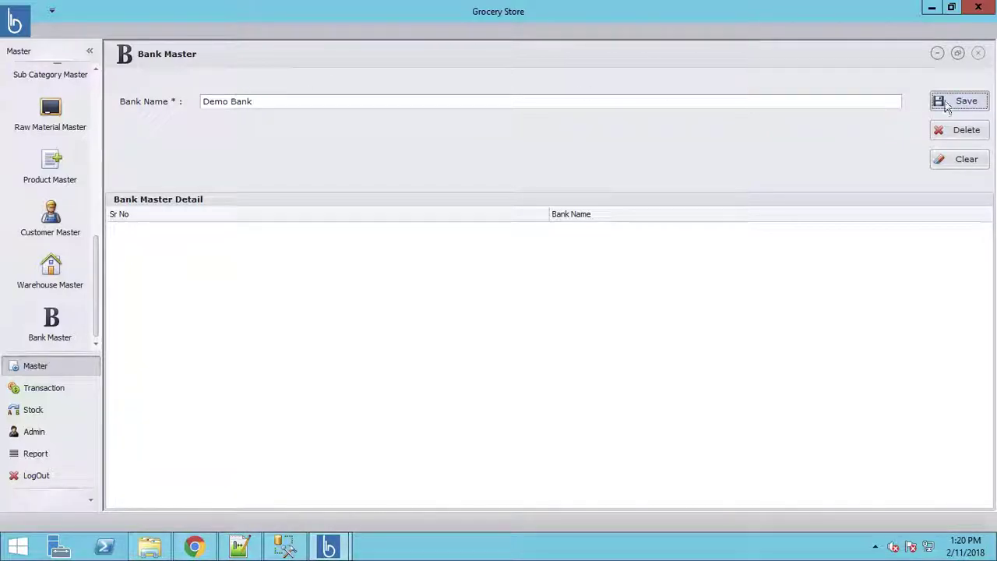
left_click(505, 292)
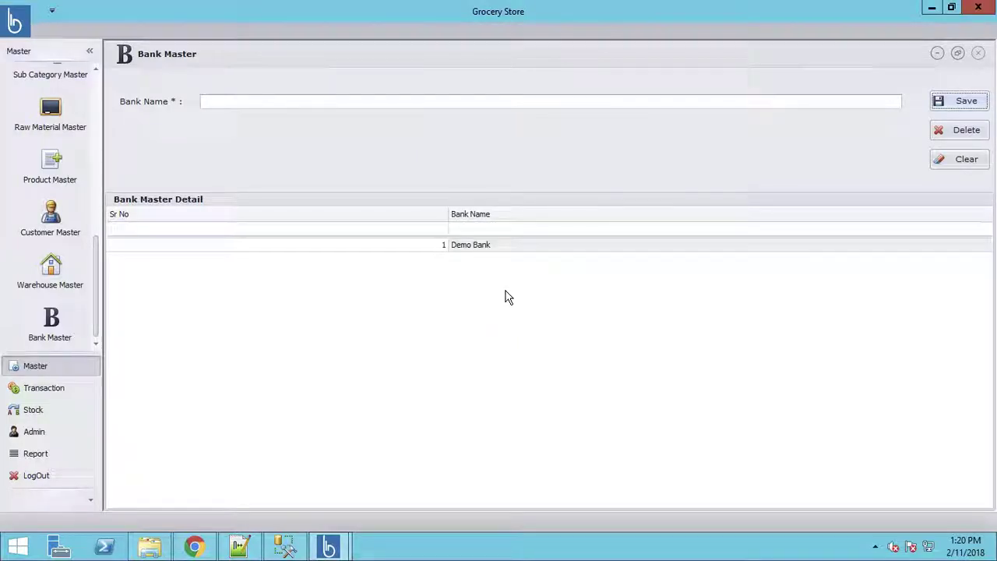
Step: Start a new purchase order with Demo Vendor as the supplier
left_click(36, 393)
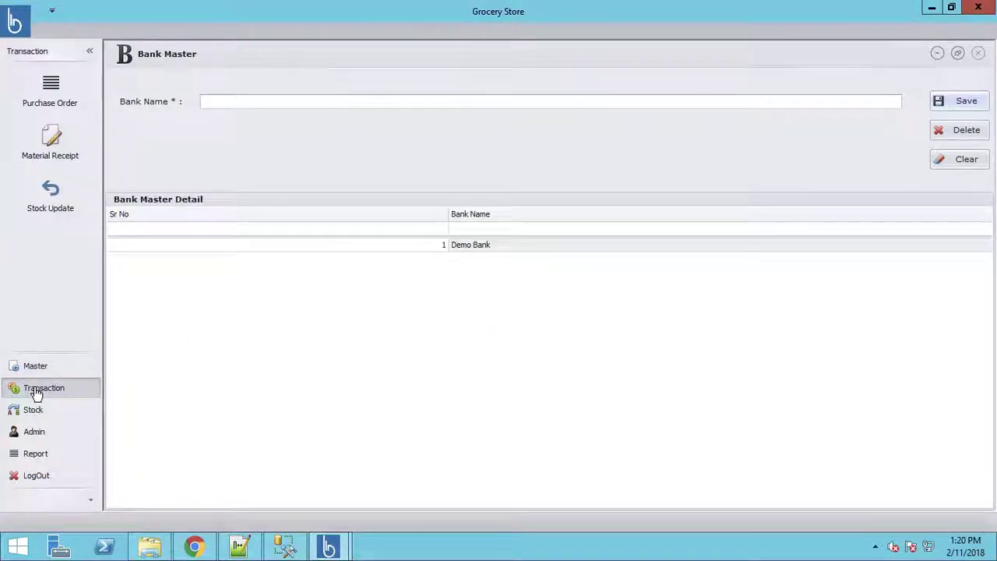
left_click(26, 97)
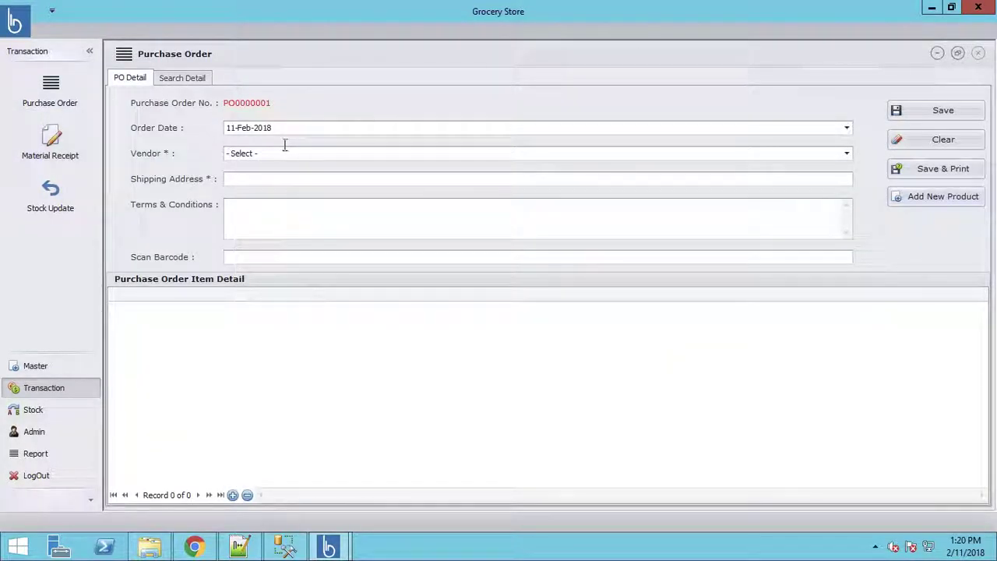
left_click(282, 158)
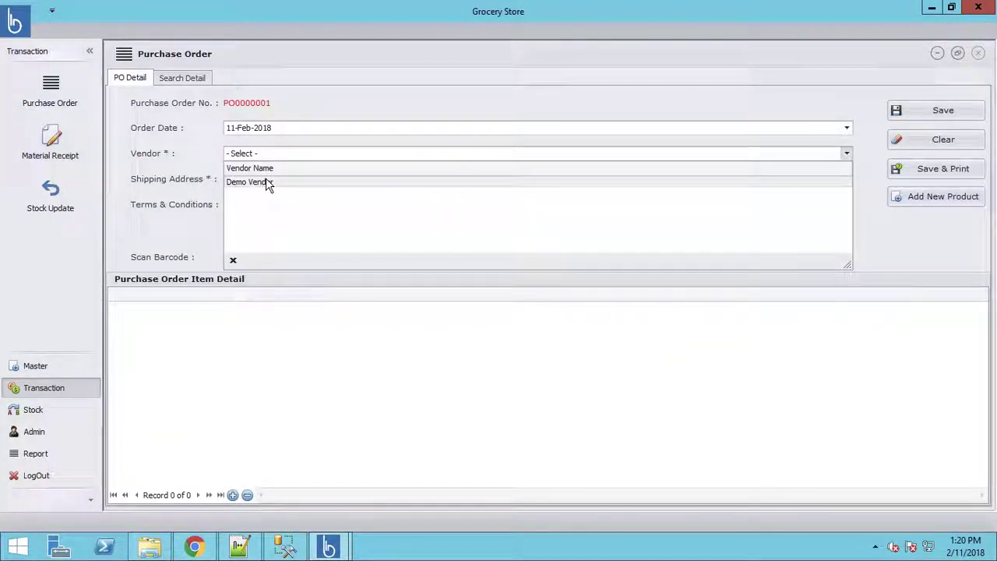
left_click(266, 179)
Step: Enter shipping address 'Demo City' and terms '30 days credit', and add an item line
left_click(267, 179)
type("De")
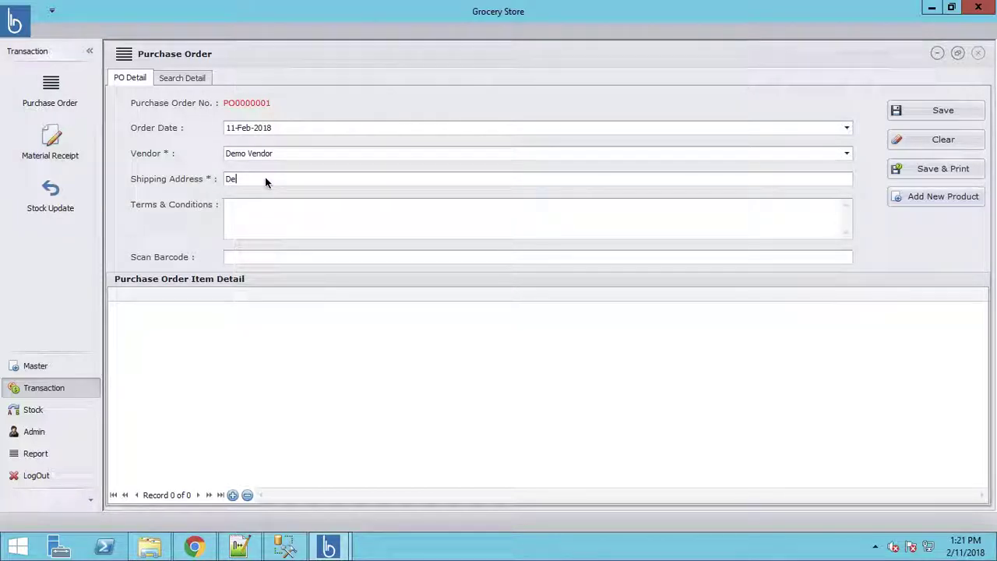
type("mo City")
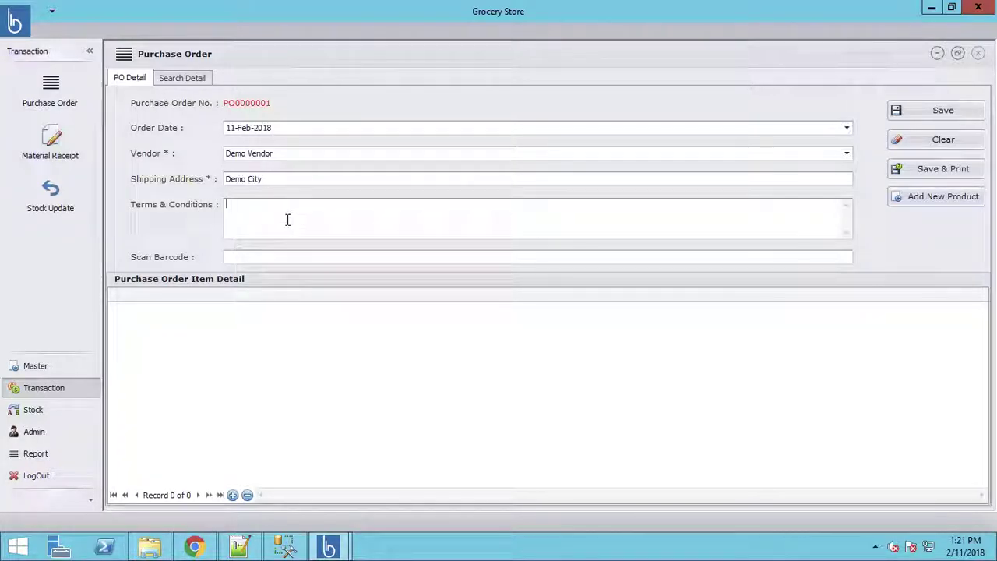
type("30 days credit")
left_click(263, 257)
left_click(231, 495)
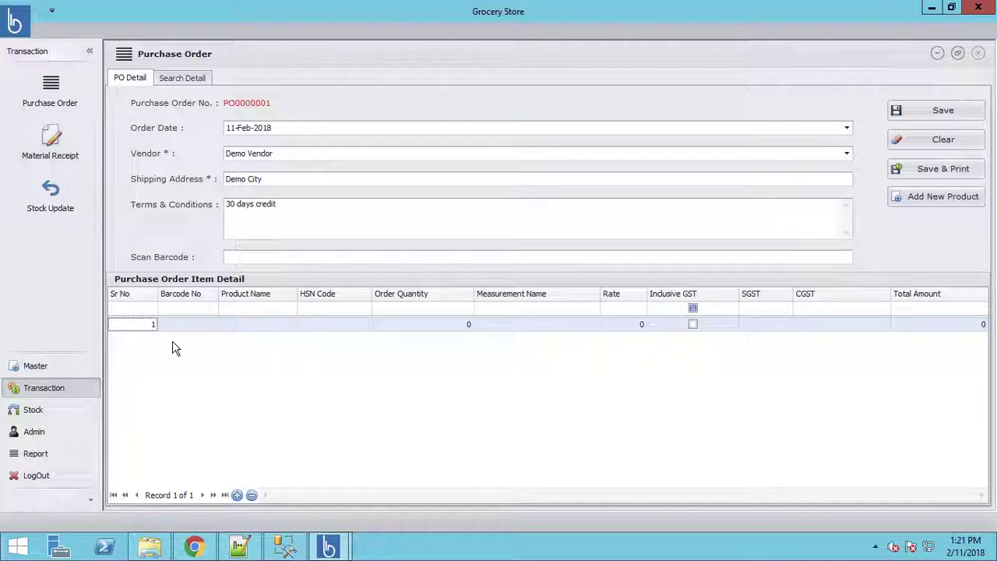
Step: Fill the first line with barcode 123 (Mango) at quantity 20
key("Tab")
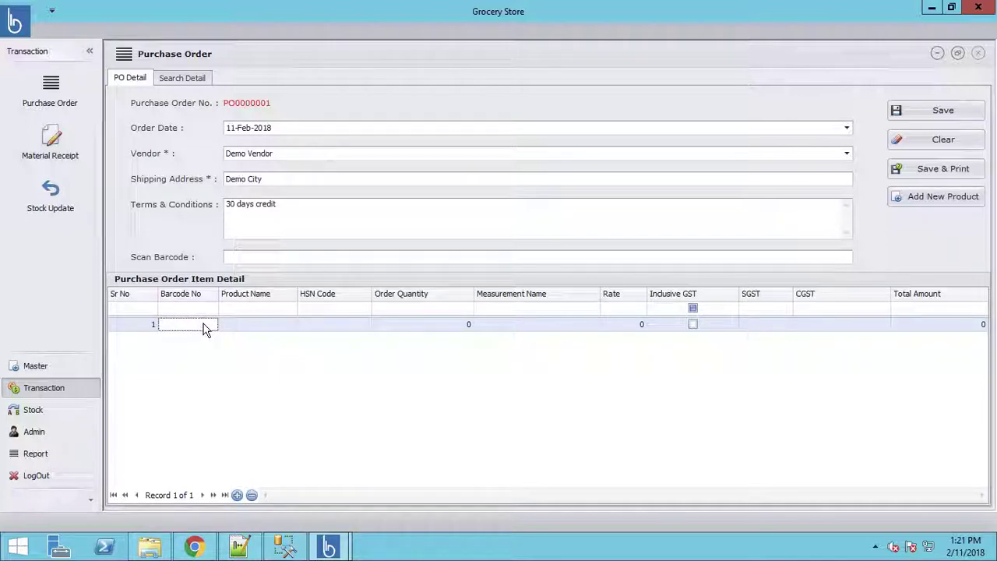
type("123")
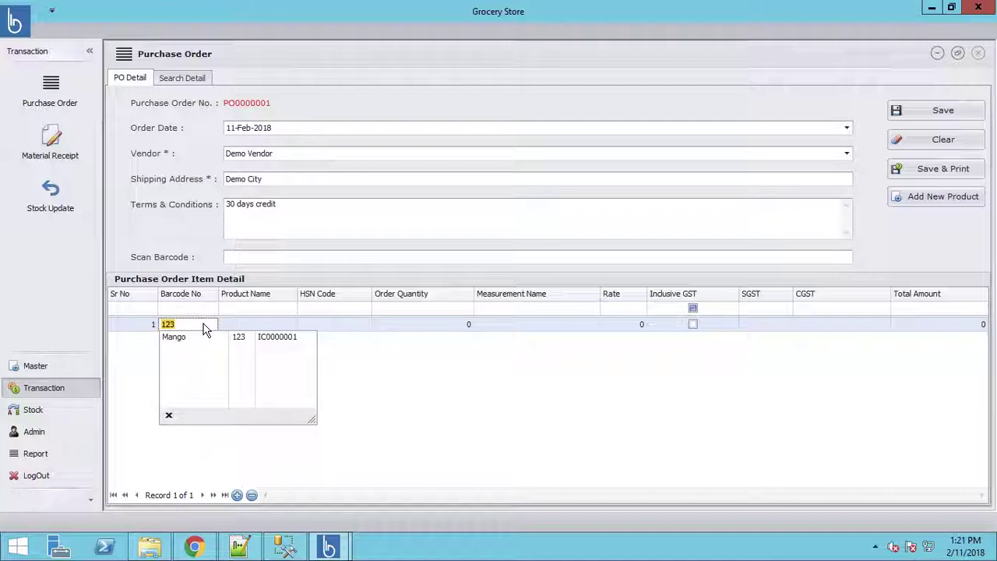
key("Escape")
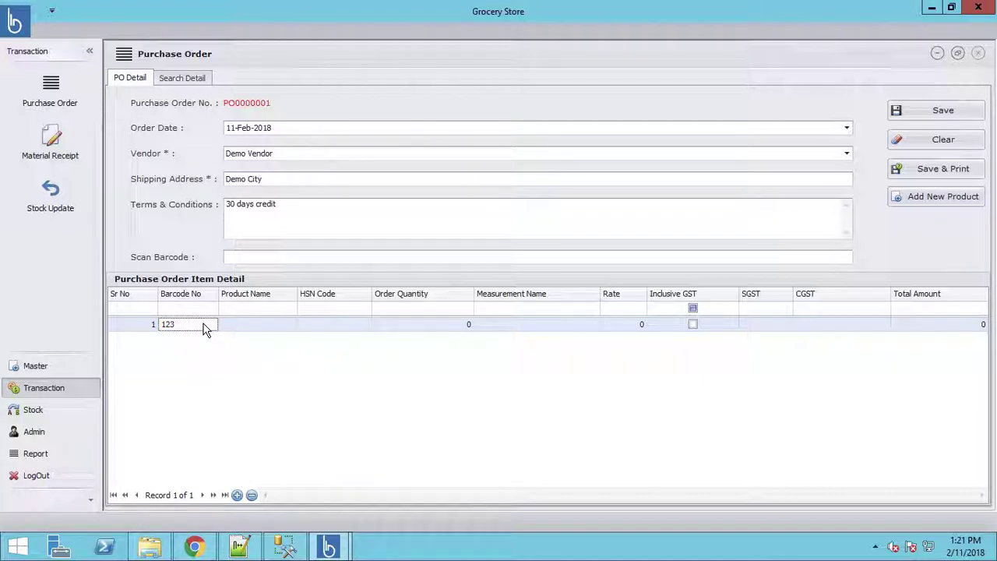
key("Tab")
key("Tab")
key("Tab")
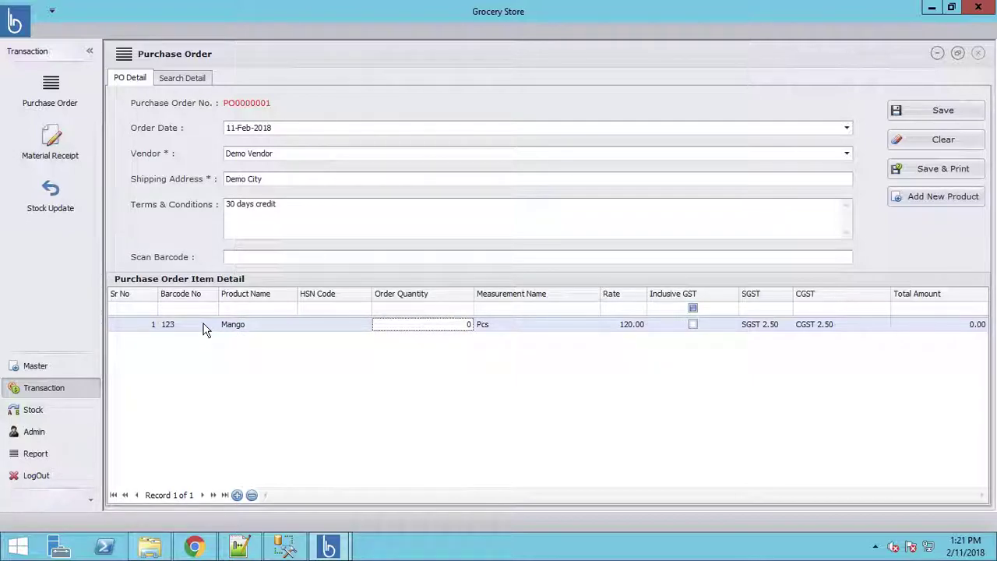
type("20")
key("Tab")
key("Tab")
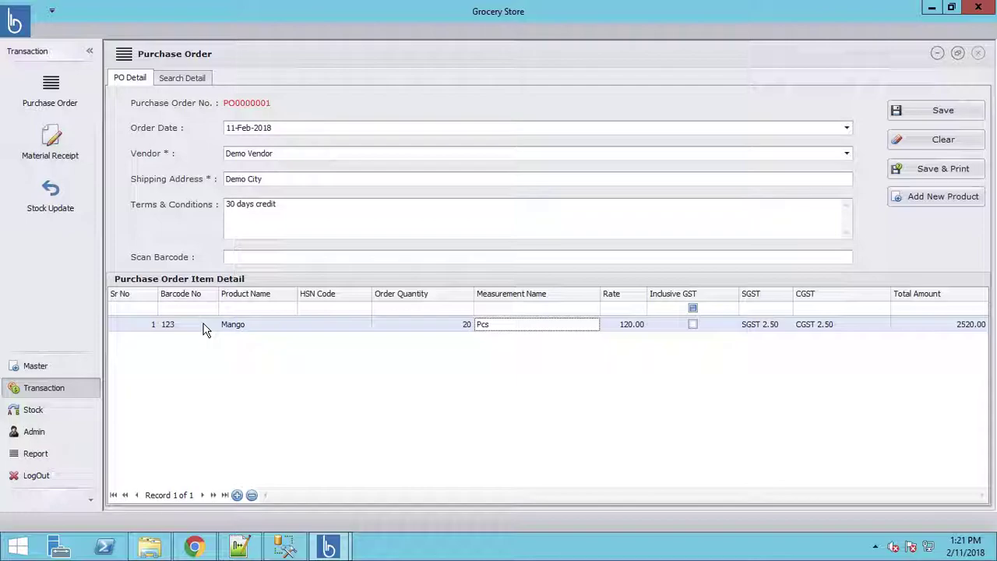
key("Tab")
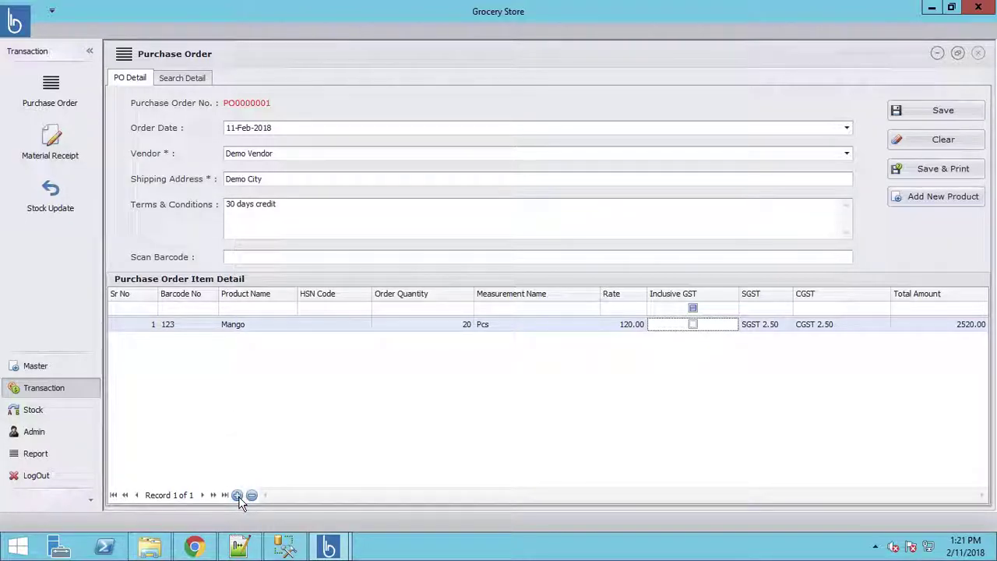
Step: Add a second line for Banana with quantity 30
left_click(238, 496)
left_click(191, 339)
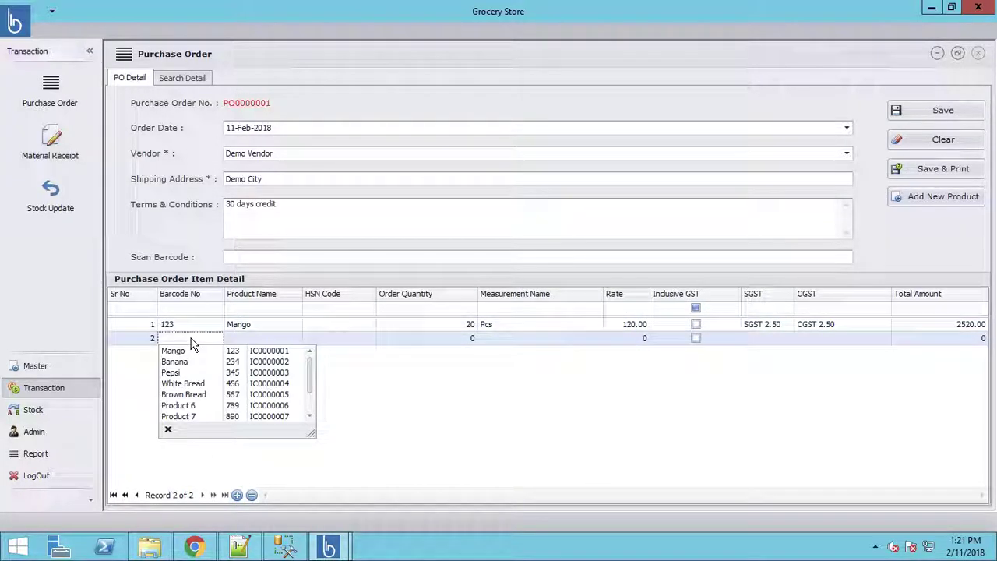
left_click(179, 362)
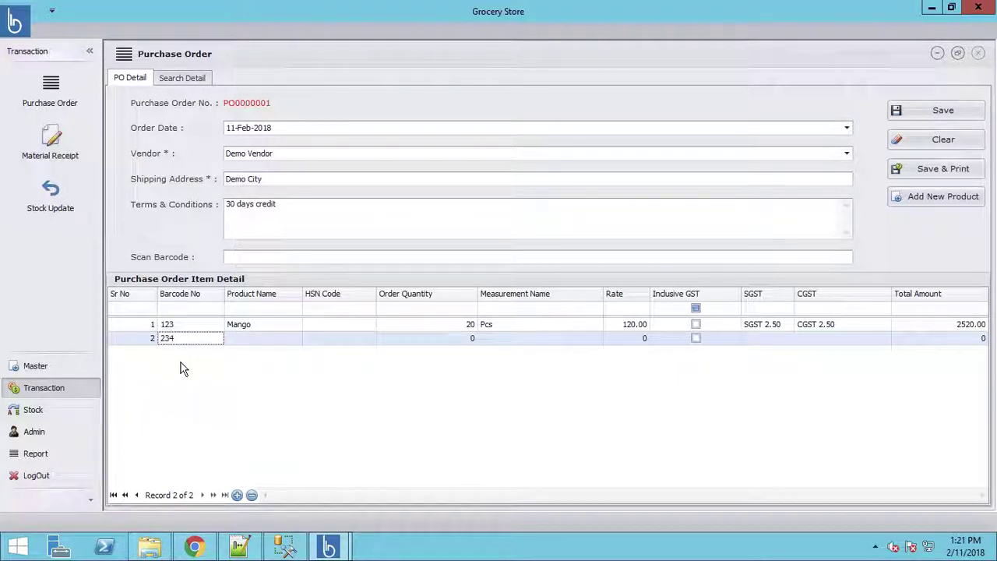
left_click(260, 339)
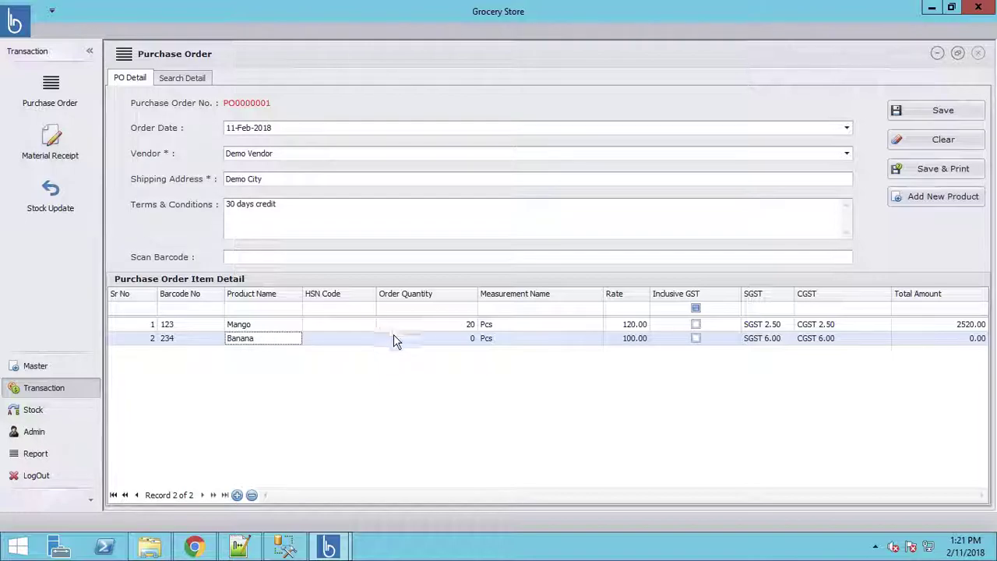
key("Tab")
key("Tab")
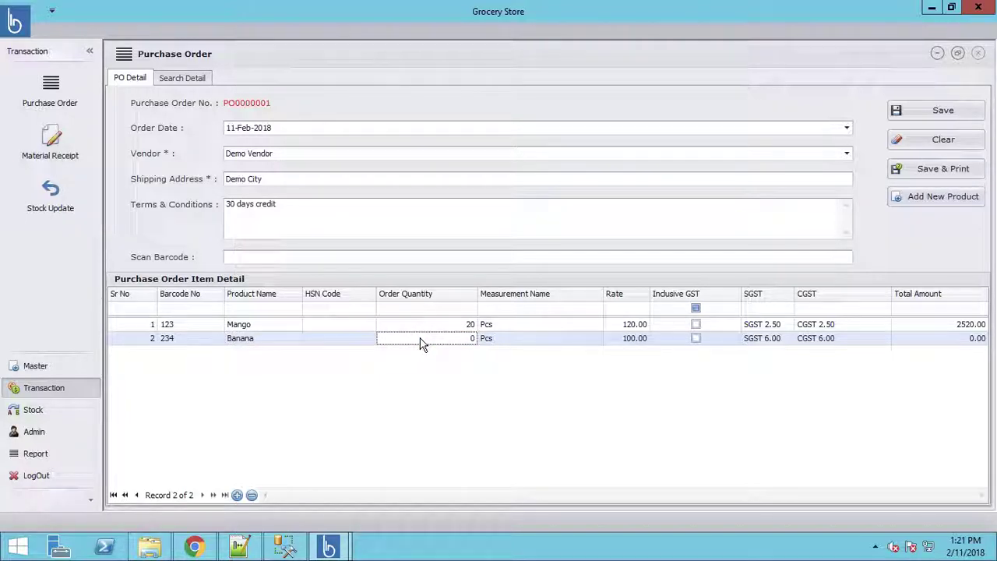
key("Tab")
key("Tab")
key("Tab")
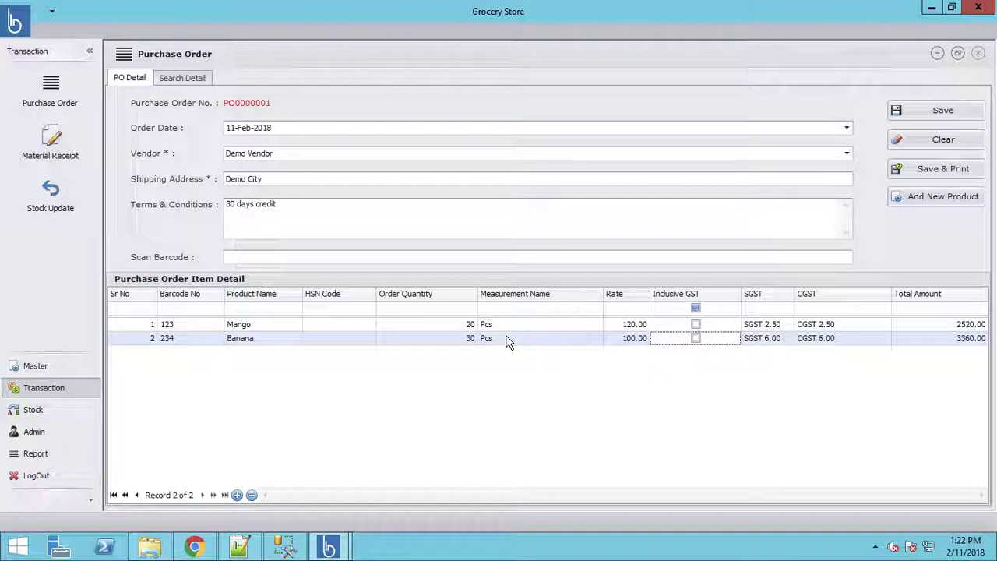
Step: Add a third line for White Bread with quantity 10
left_click(237, 495)
left_click(190, 352)
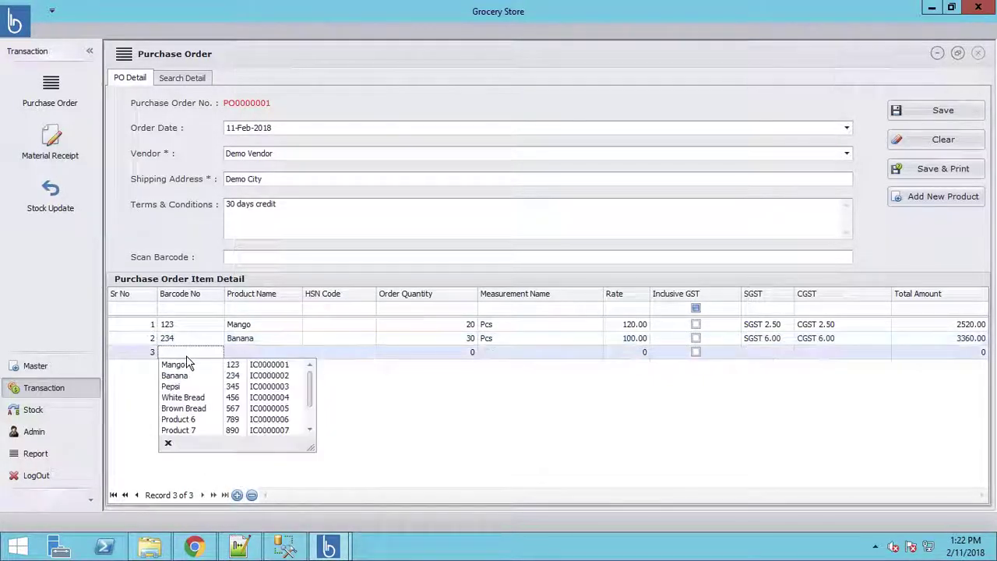
left_click(192, 400)
key("Tab")
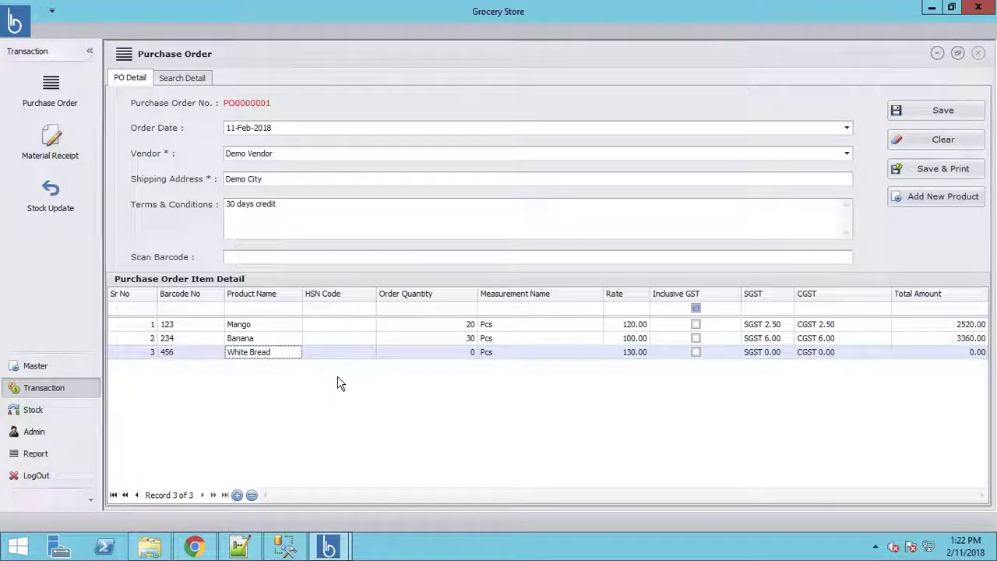
key("Tab")
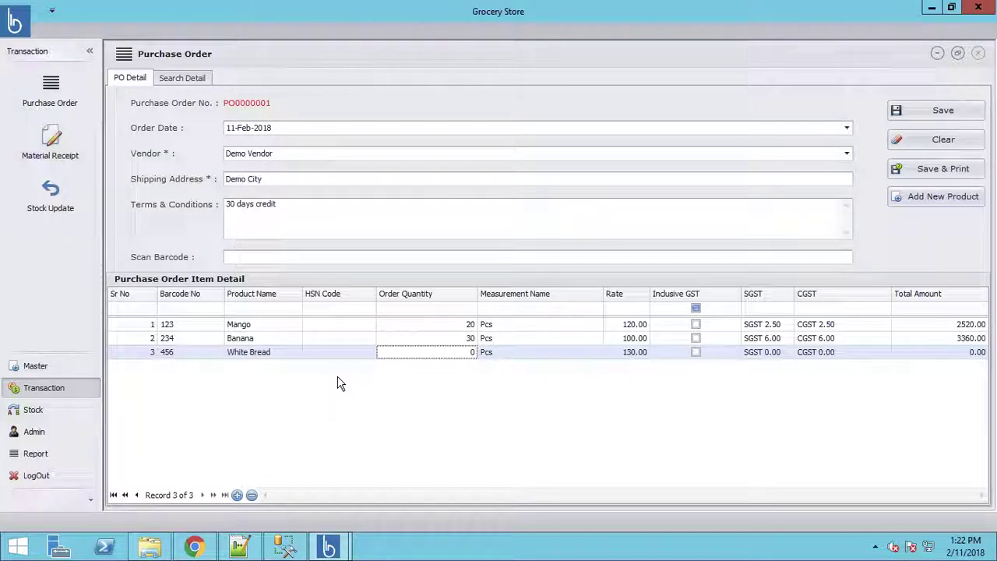
type("10")
key("Tab")
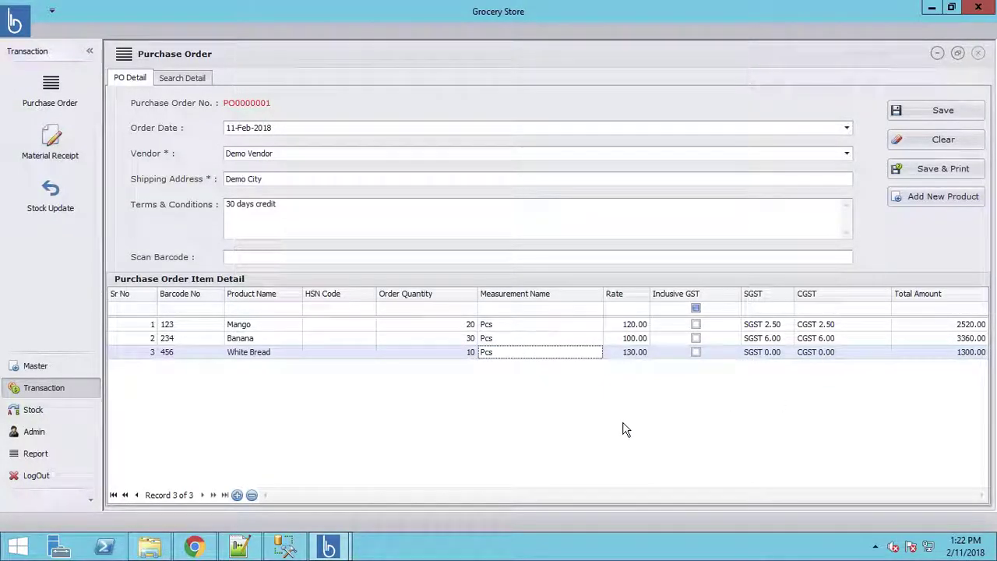
Step: Add a fourth line for Brown Bread with quantity 10
left_click(238, 495)
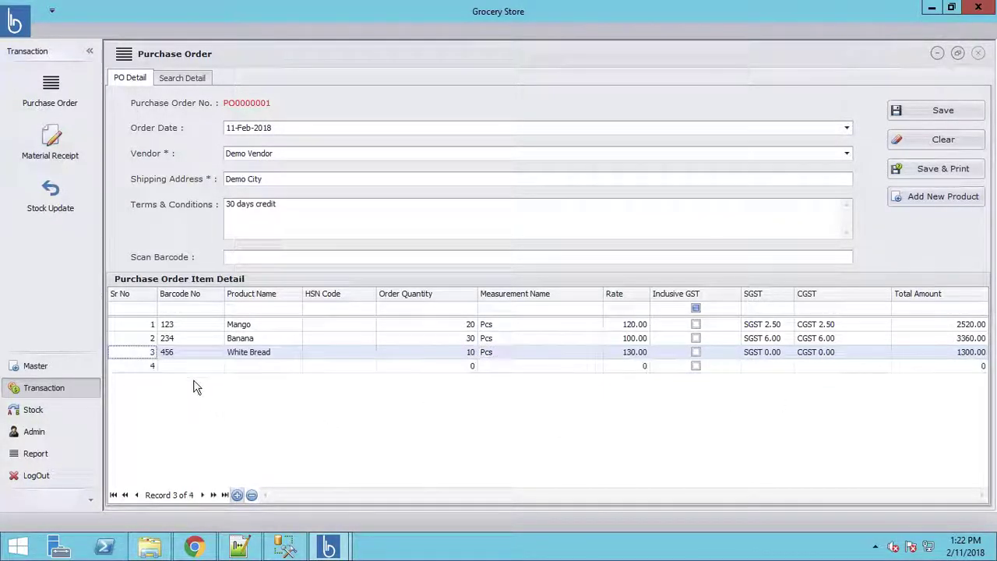
left_click(188, 368)
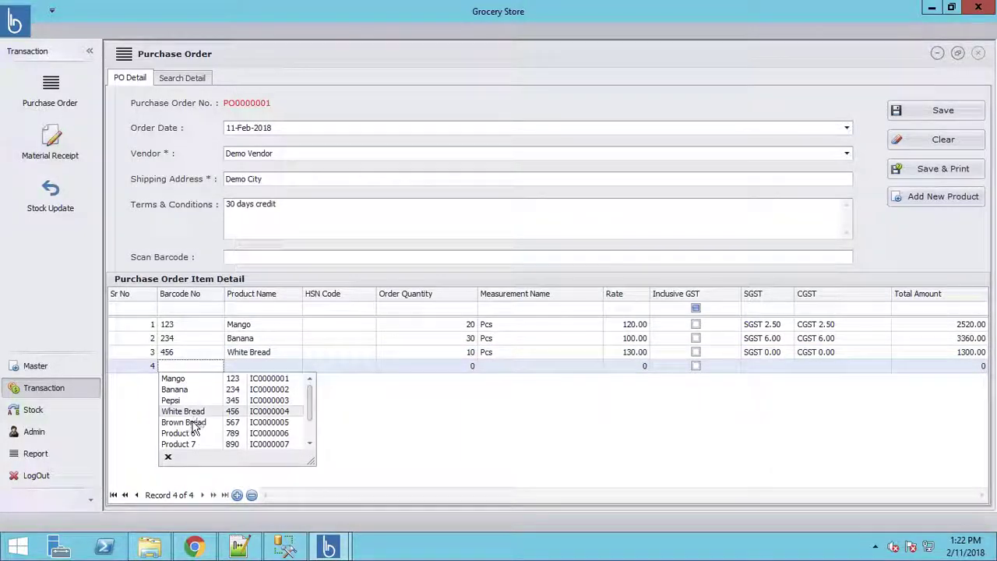
left_click(187, 422)
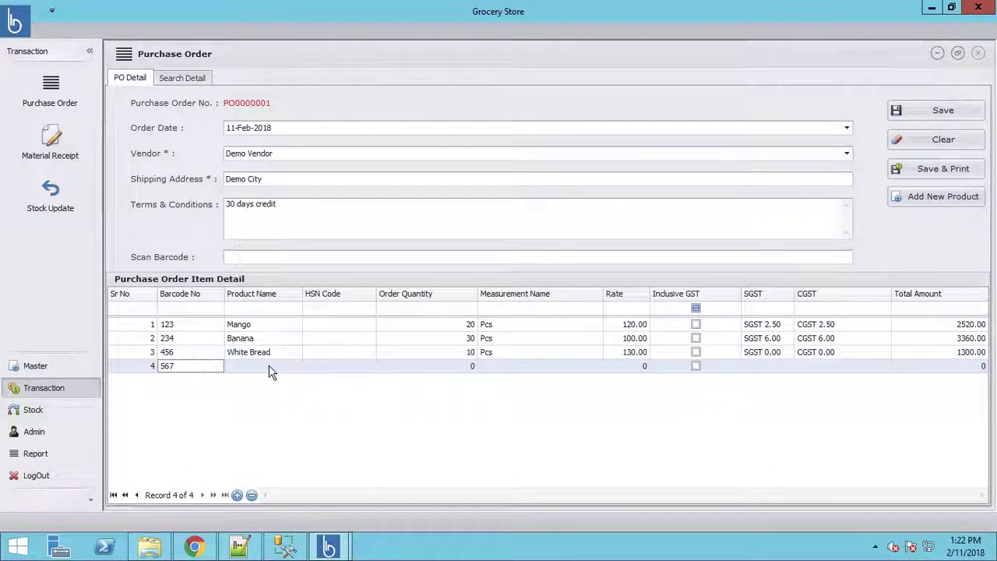
left_click(270, 368)
key("Tab")
key("Tab")
type("10")
key("Tab")
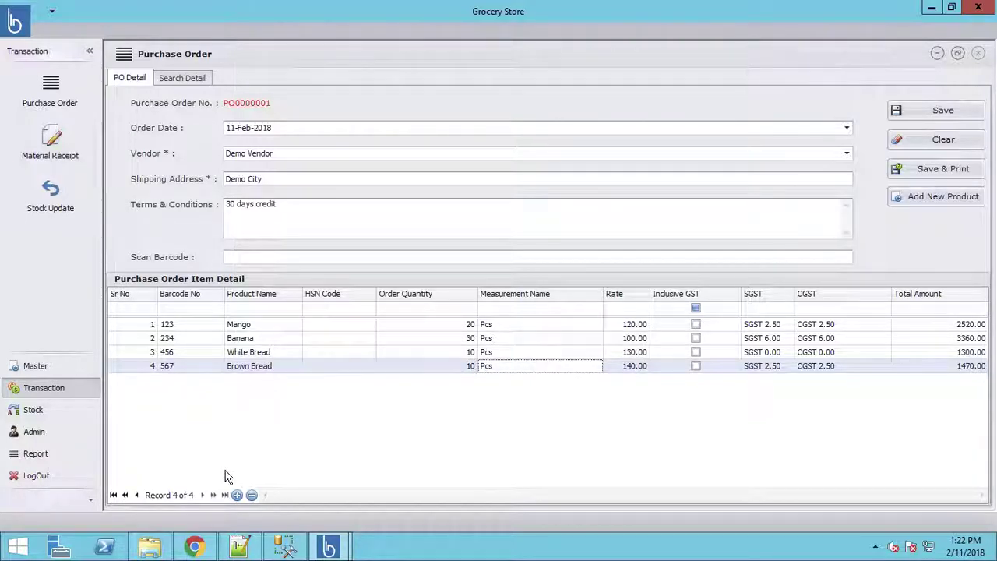
Step: Add a fifth line for Pepsi with quantity 20
left_click(236, 494)
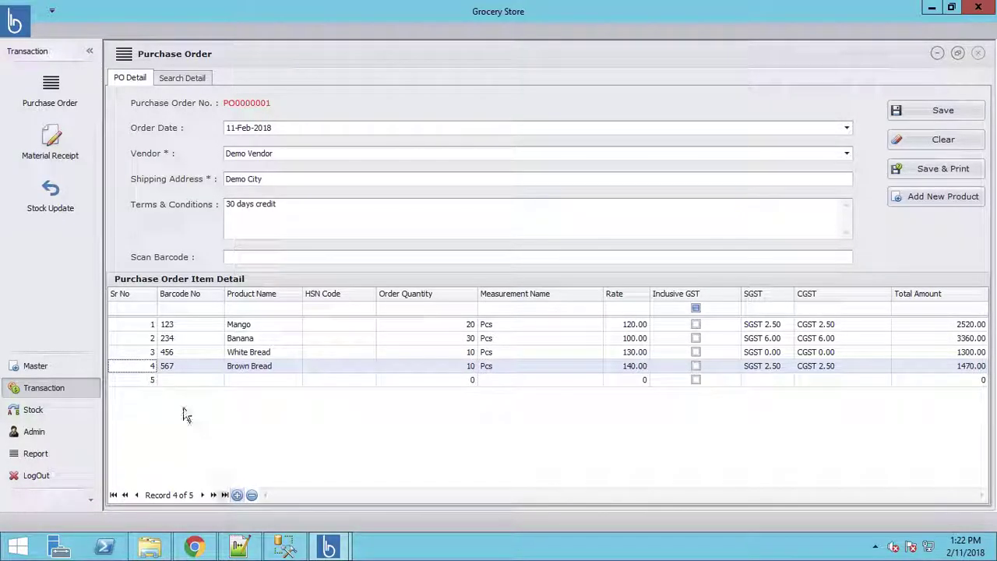
left_click(191, 380)
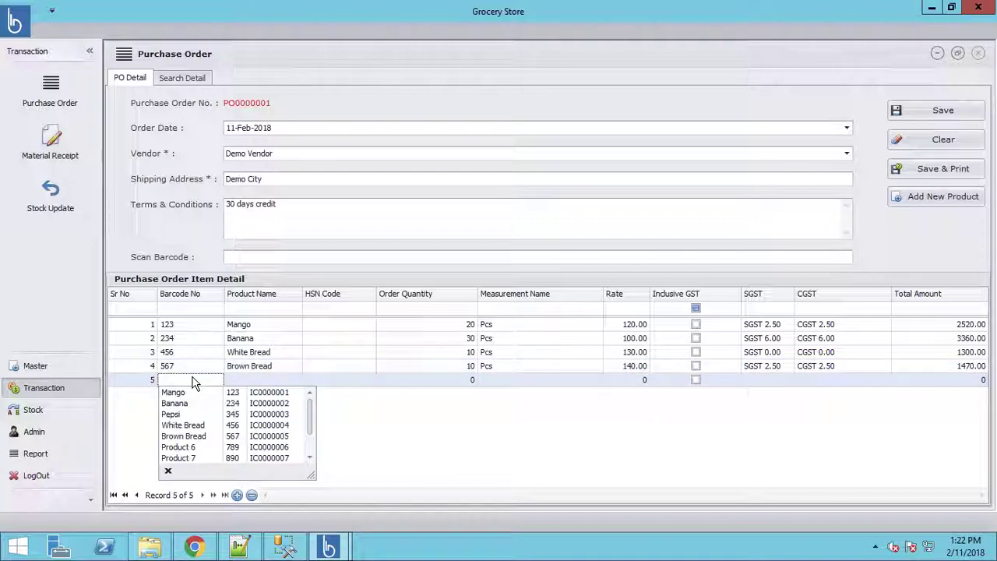
left_click(180, 414)
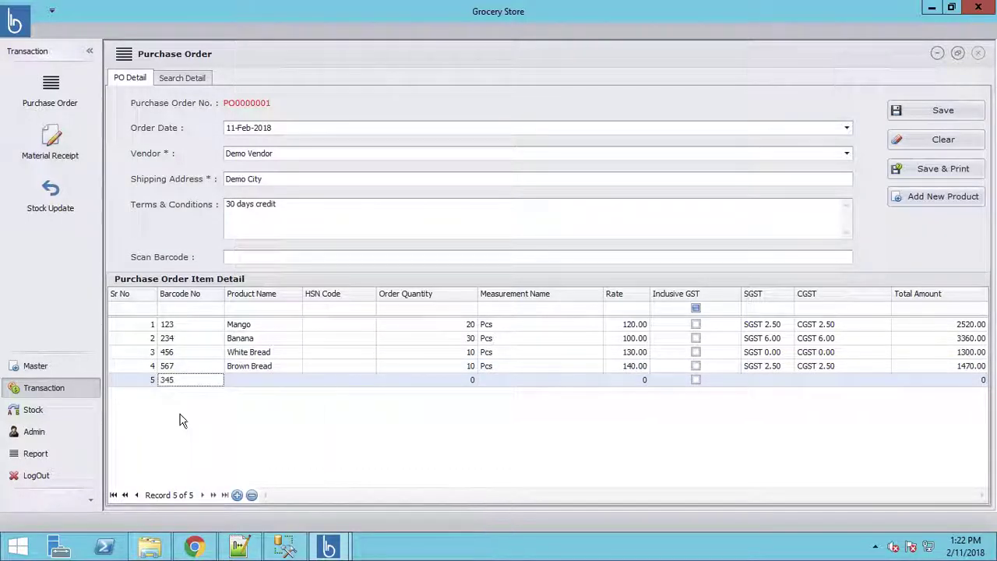
left_click(261, 382)
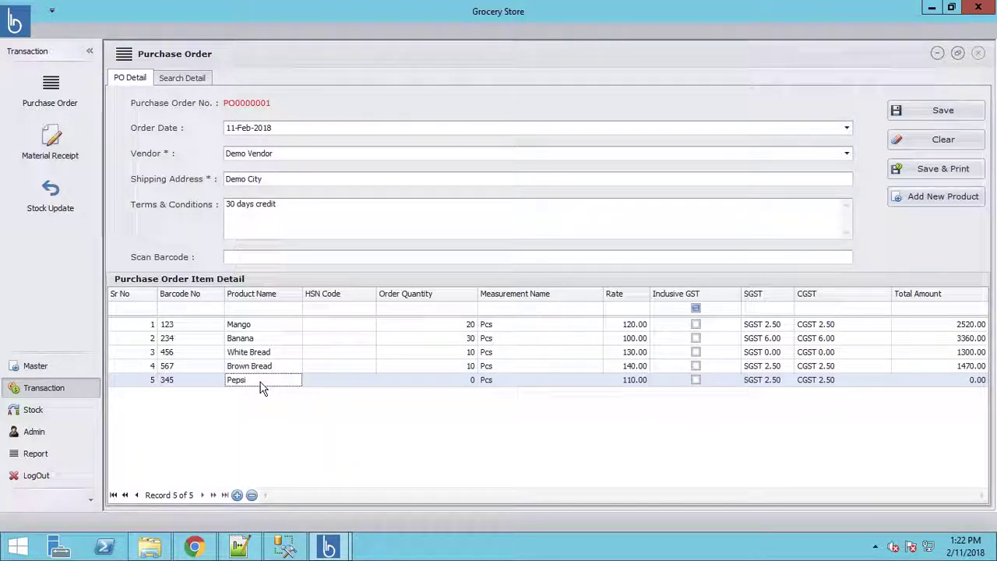
left_click(450, 381)
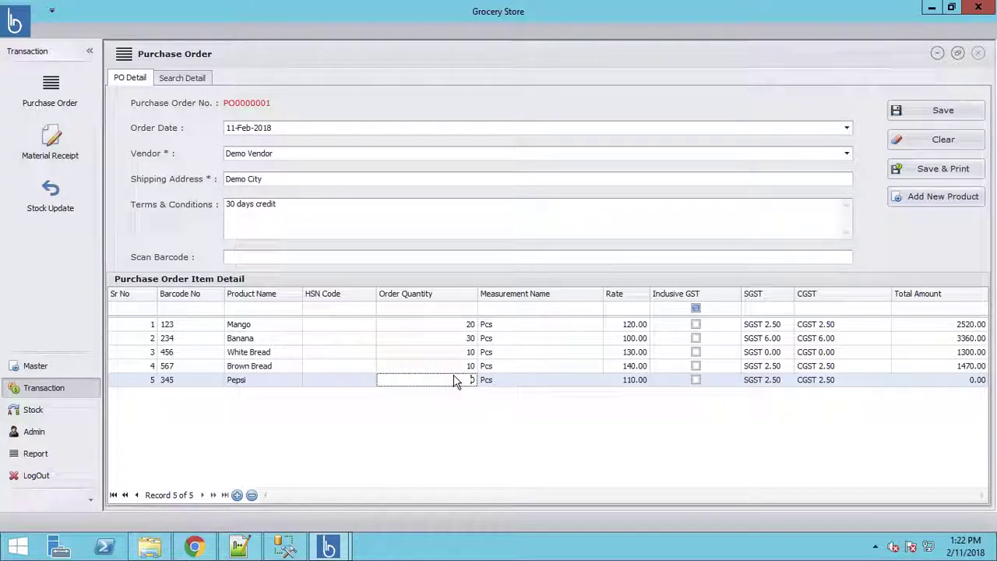
type("2")
key("Tab")
key("Tab")
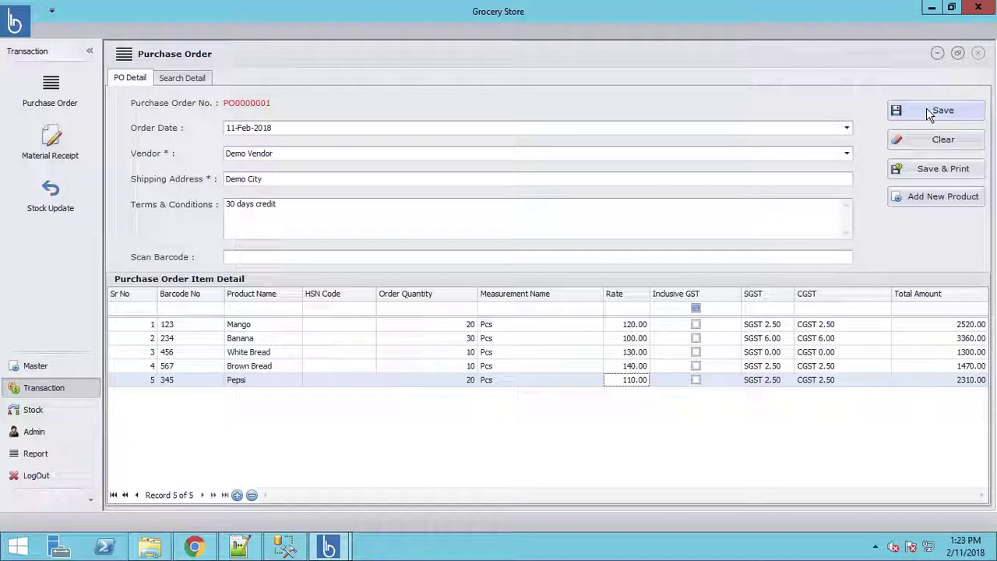
Step: Save PO0000001 with Save & Print and acknowledge the success message
left_click(928, 167)
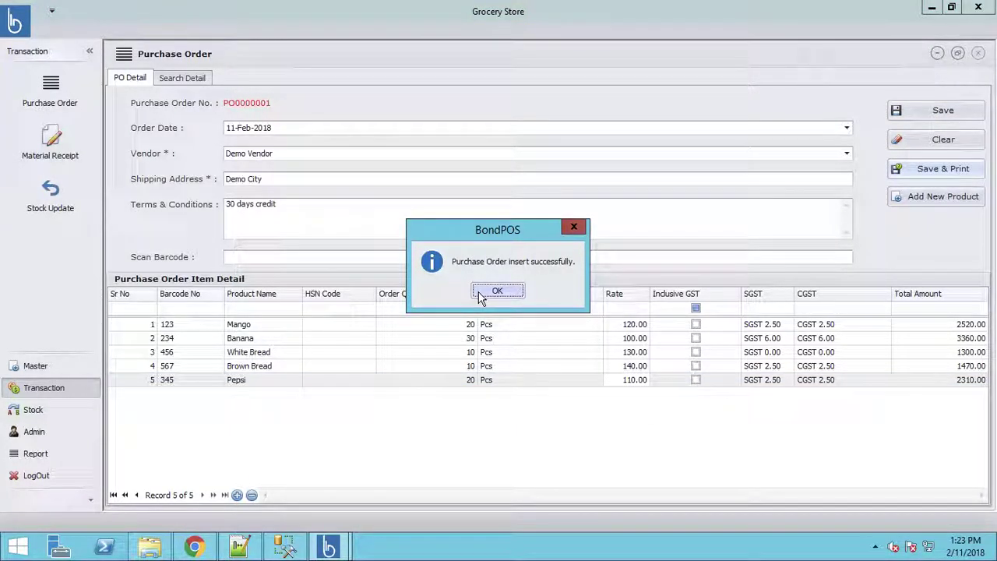
left_click(481, 293)
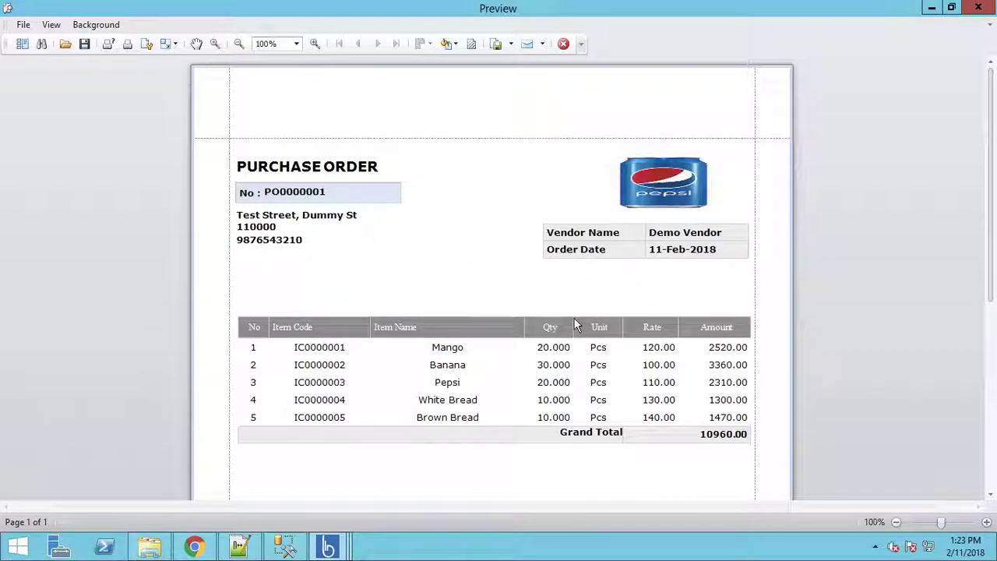
scroll(574, 322, "down", 3)
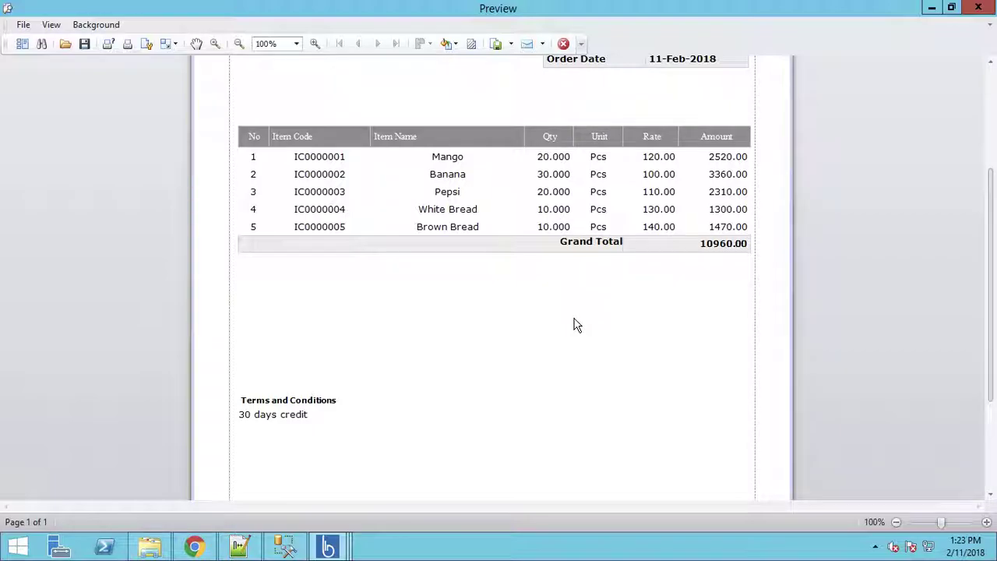
scroll(574, 325, "up", 4)
scroll(574, 325, "down", 6)
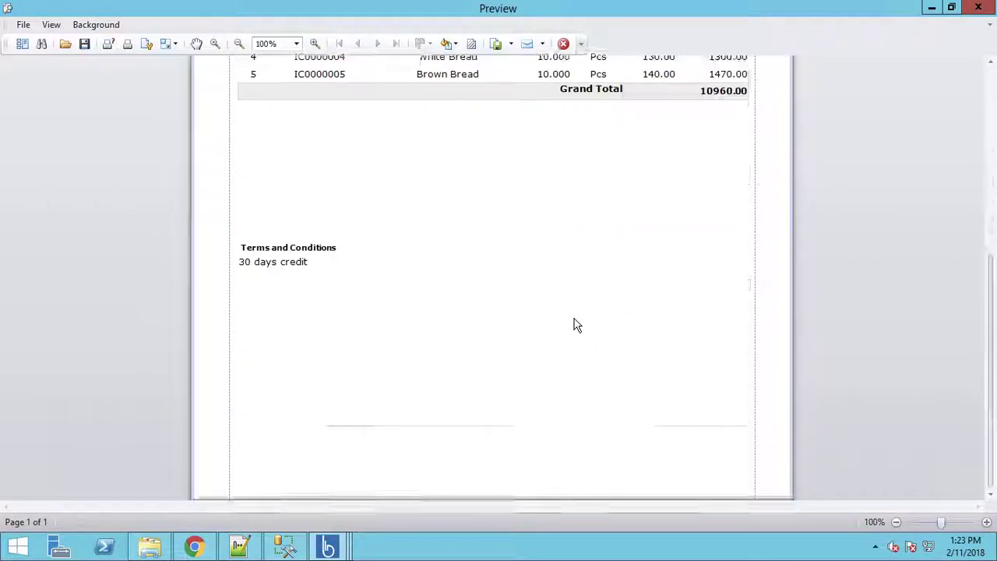
scroll(574, 323, "up", 6)
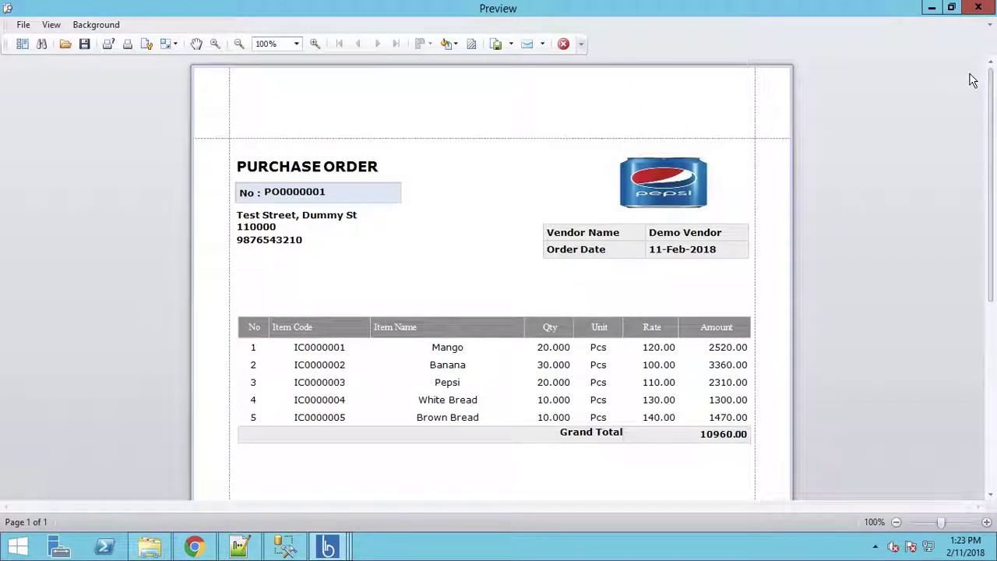
left_click(978, 7)
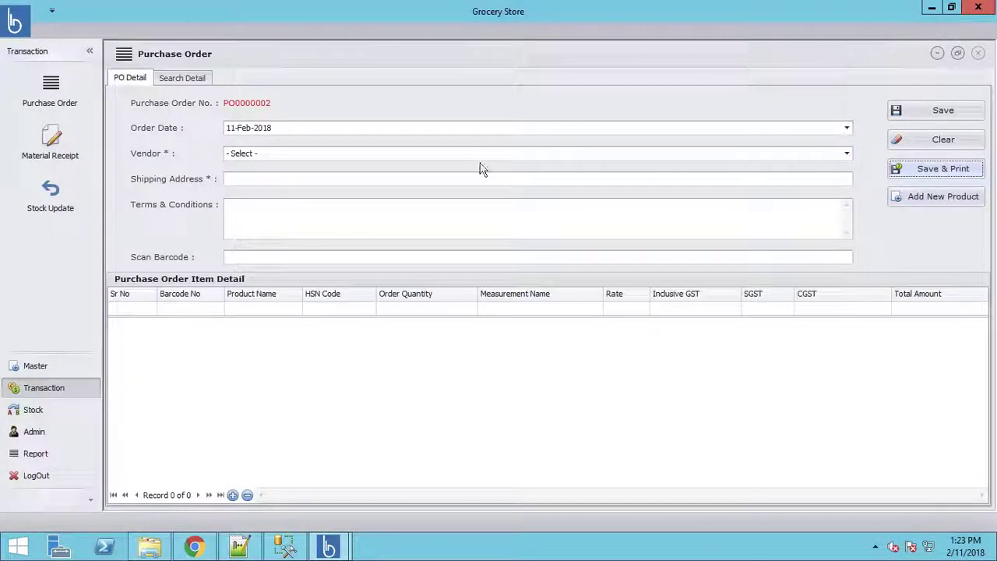
Step: Open the Material Receipt screen listing PO0000001 as an active purchase order
left_click(58, 149)
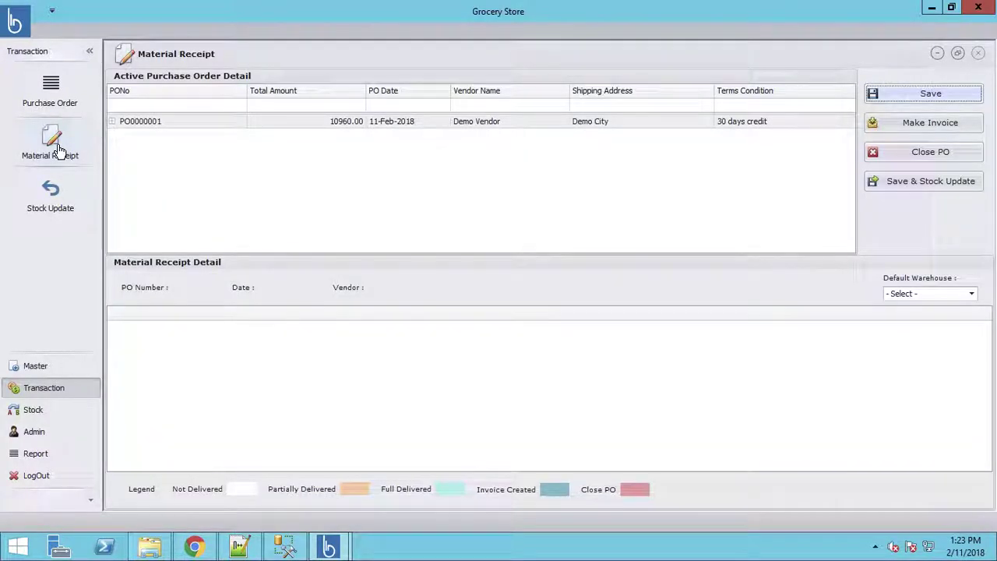
Step: Load PO0000001's items and enter received quantities of 20 for Mango and 25 for Banana
left_click(224, 125)
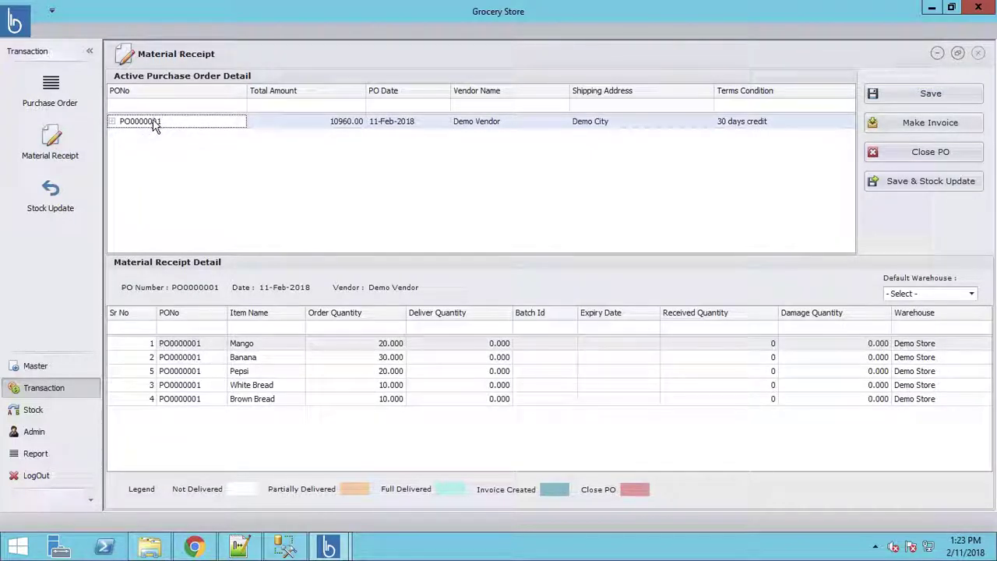
left_click(480, 347)
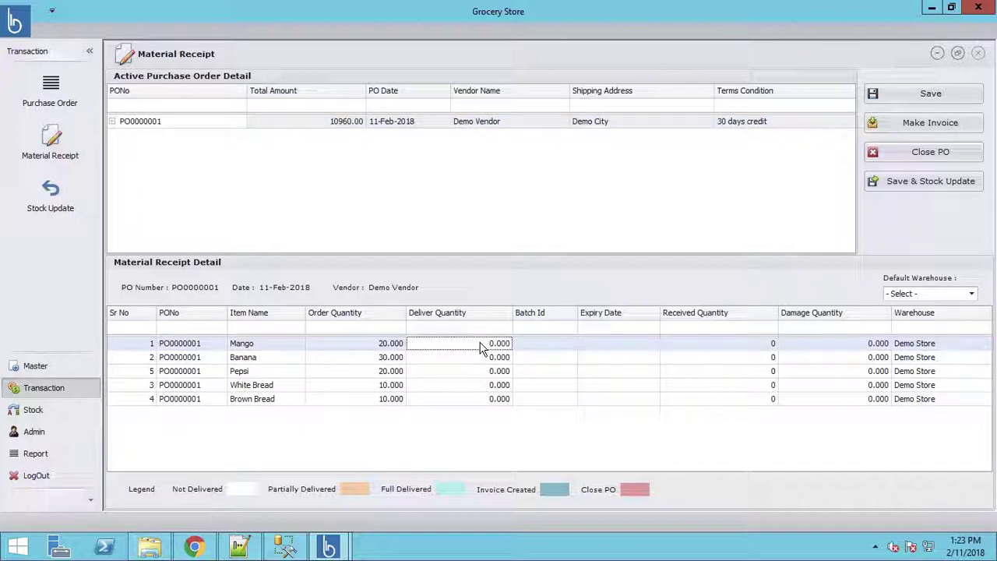
key("Tab")
key("Tab")
key("Tab")
key("Tab")
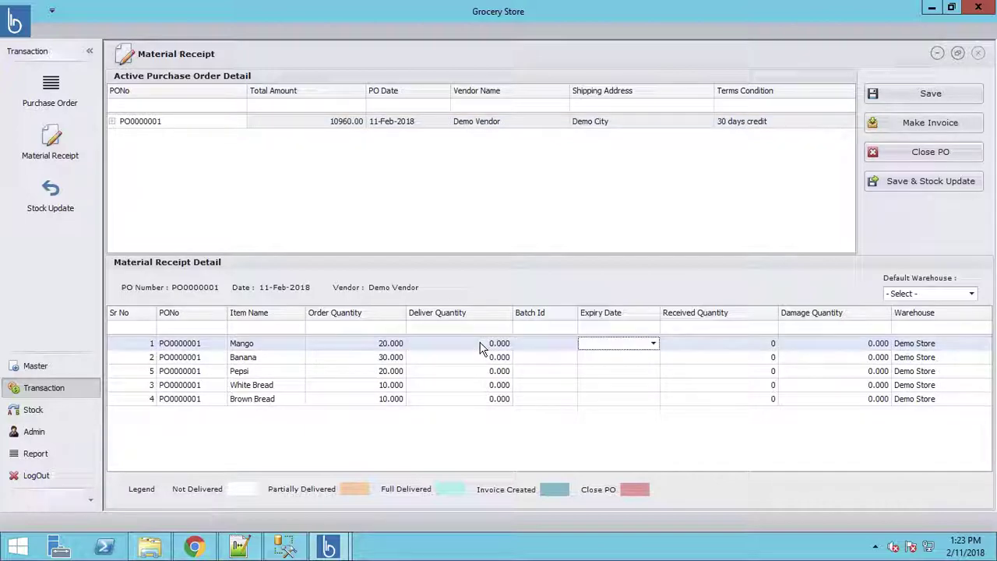
key("shift+Tab")
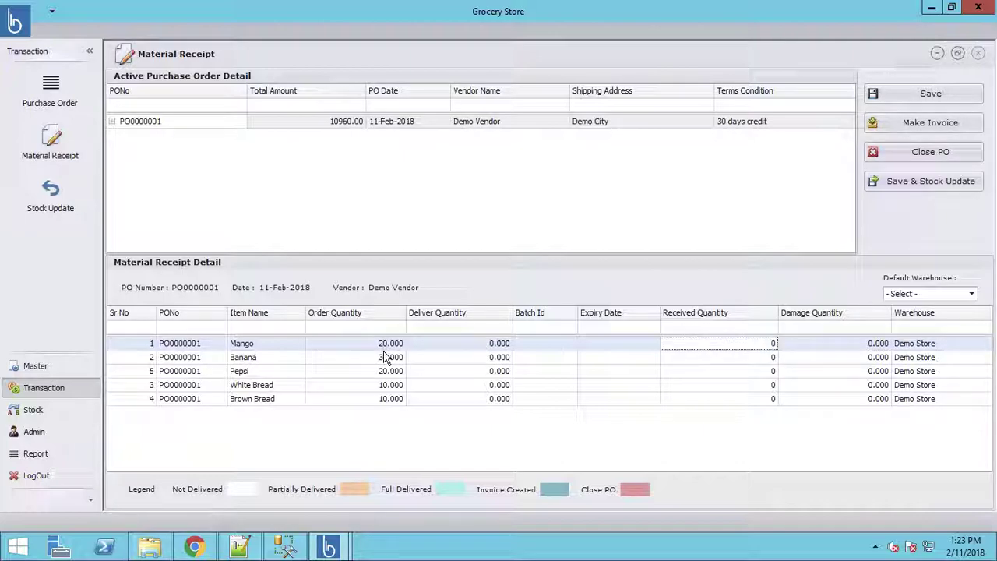
type("20")
key("Tab")
key("Tab")
key("Tab")
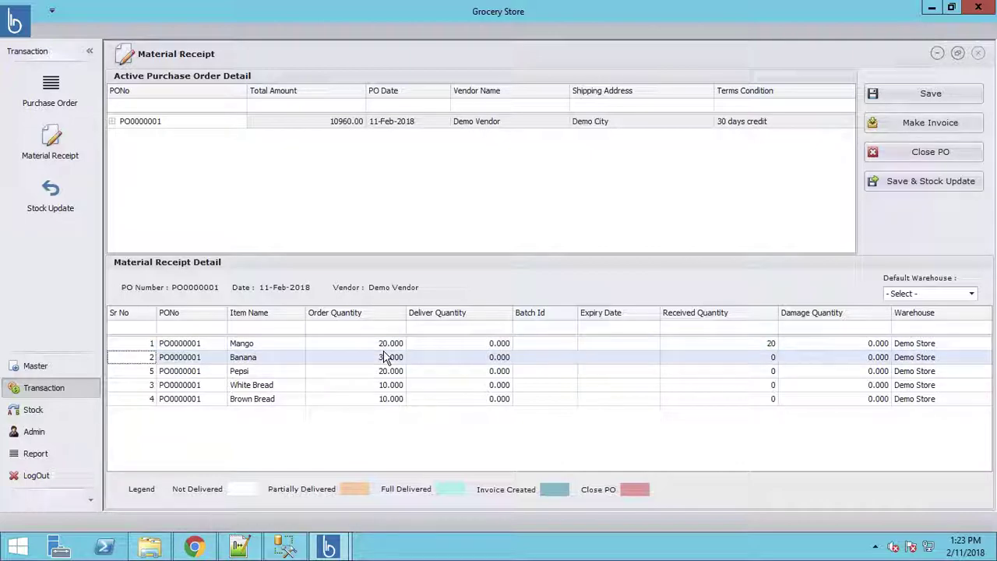
key("Tab")
key("Tab")
key("Tab")
key("Tab")
key("Tab")
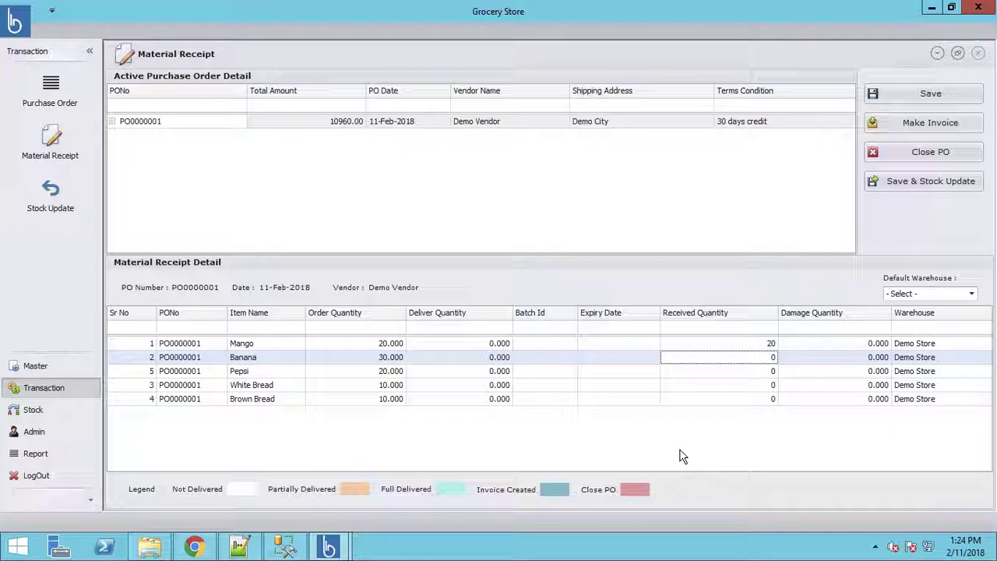
type("25")
key("Tab")
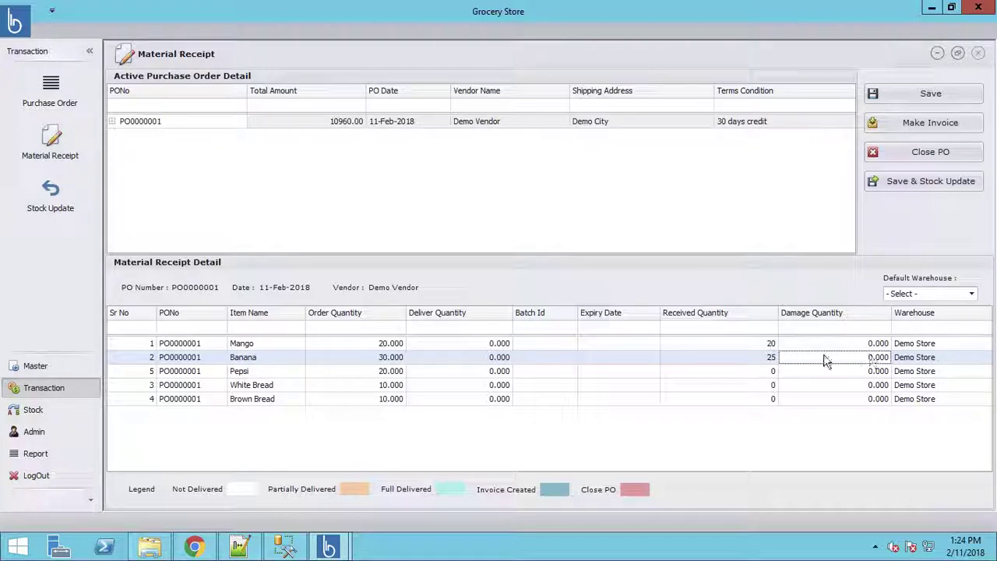
left_click(752, 370)
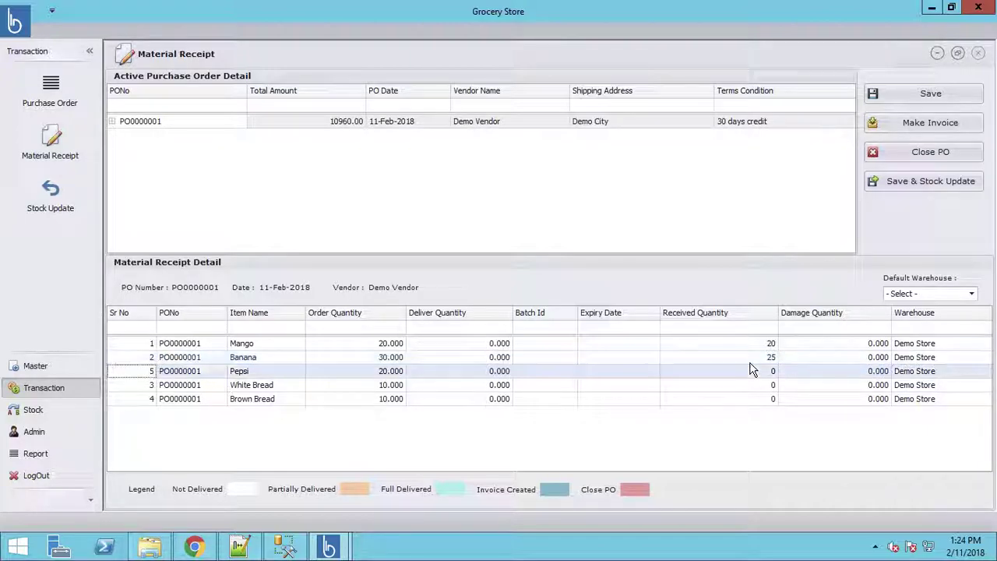
key("Tab")
key("Tab")
key("Tab")
key("Tab")
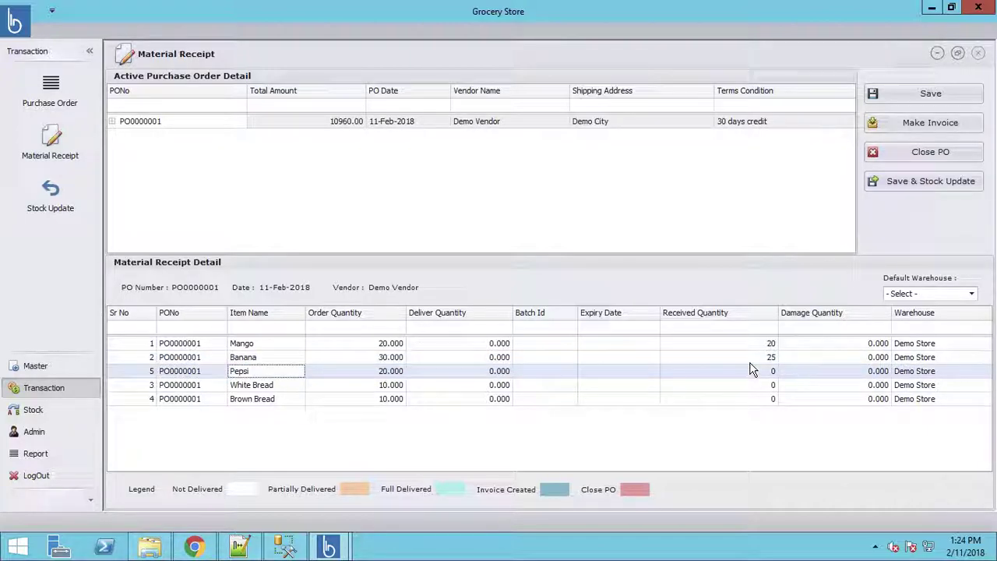
key("Tab")
key("Tab")
key("Tab")
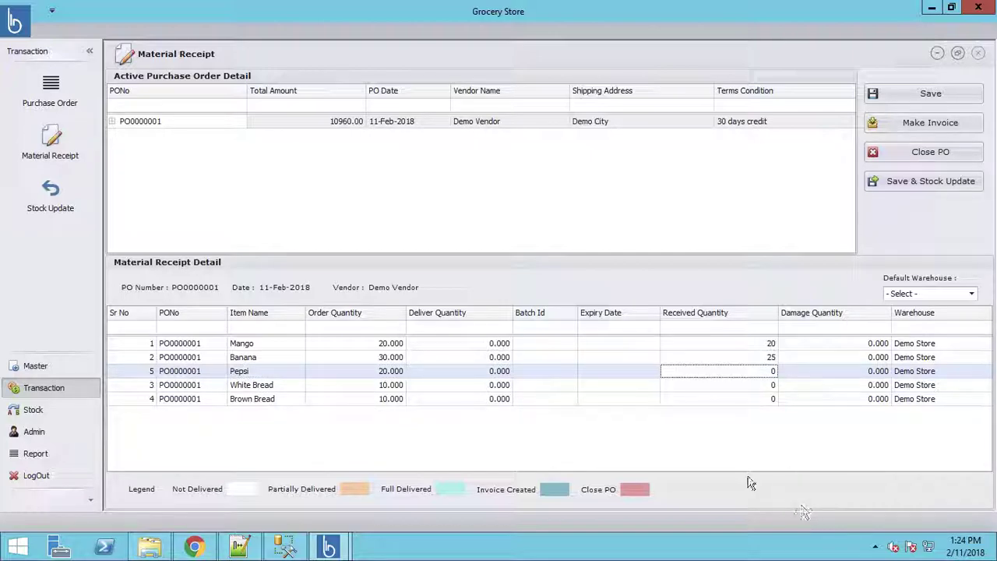
Step: Give Mango batch ID 123 and expiry date 2/16/2018
left_click(546, 343)
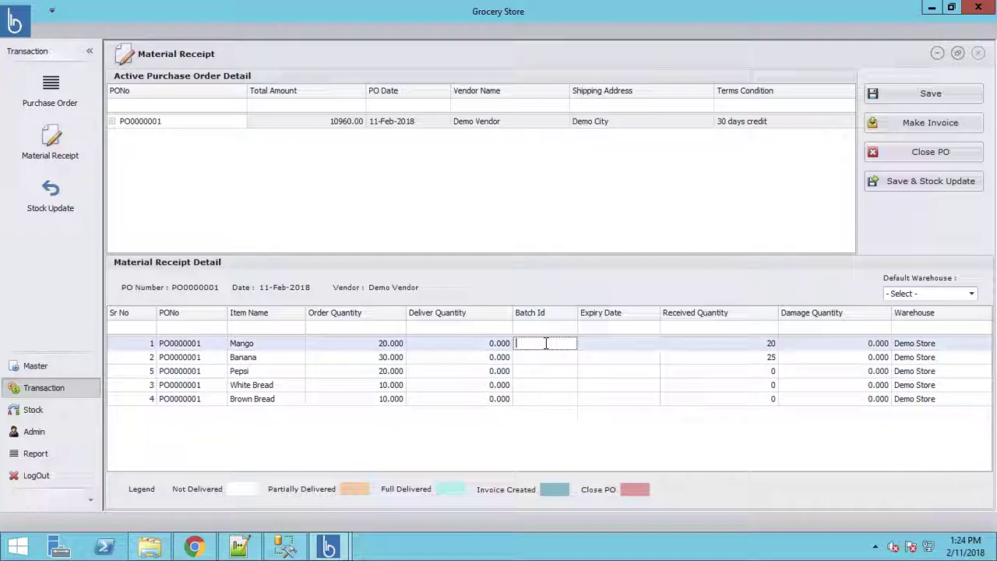
type("123")
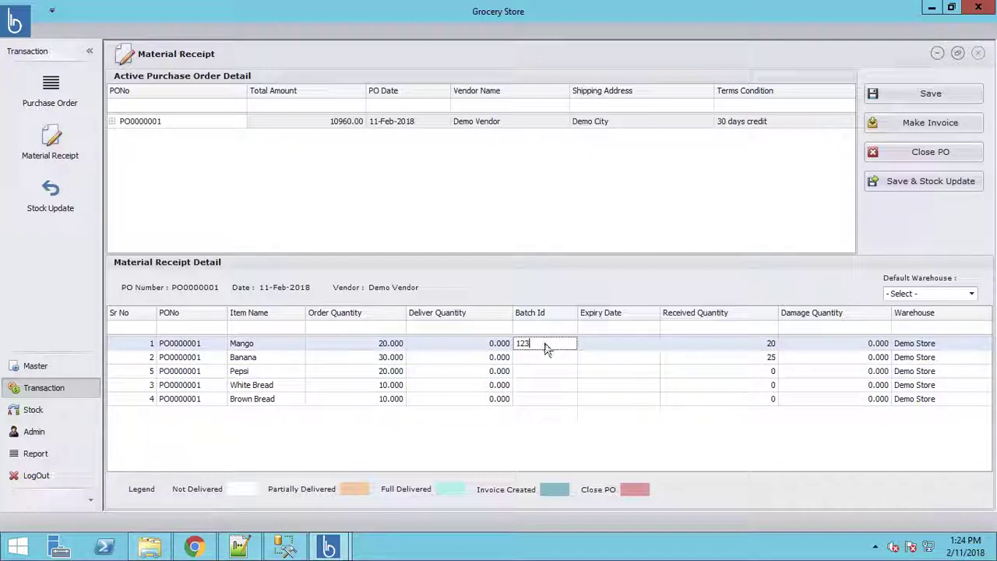
key("Tab")
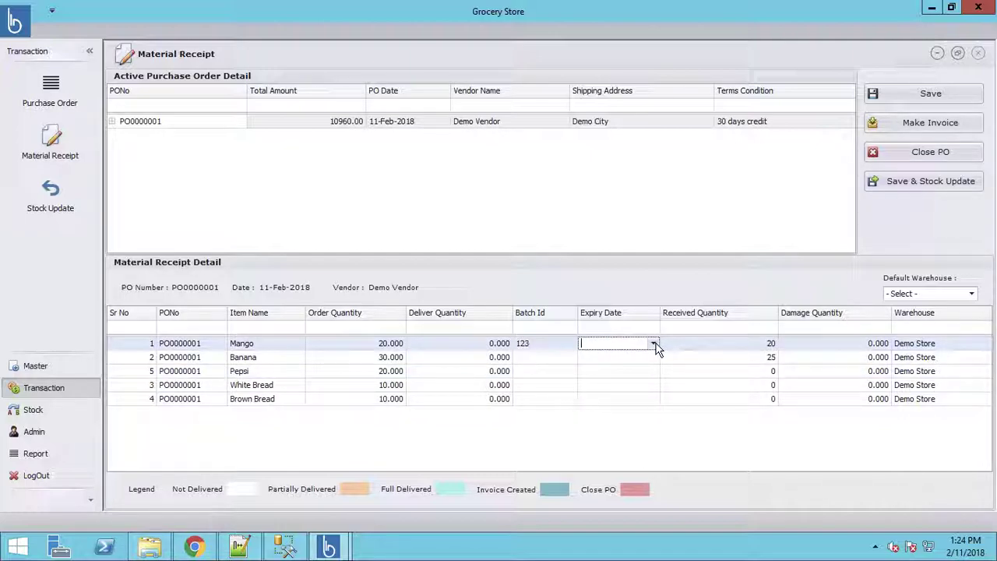
left_click(654, 344)
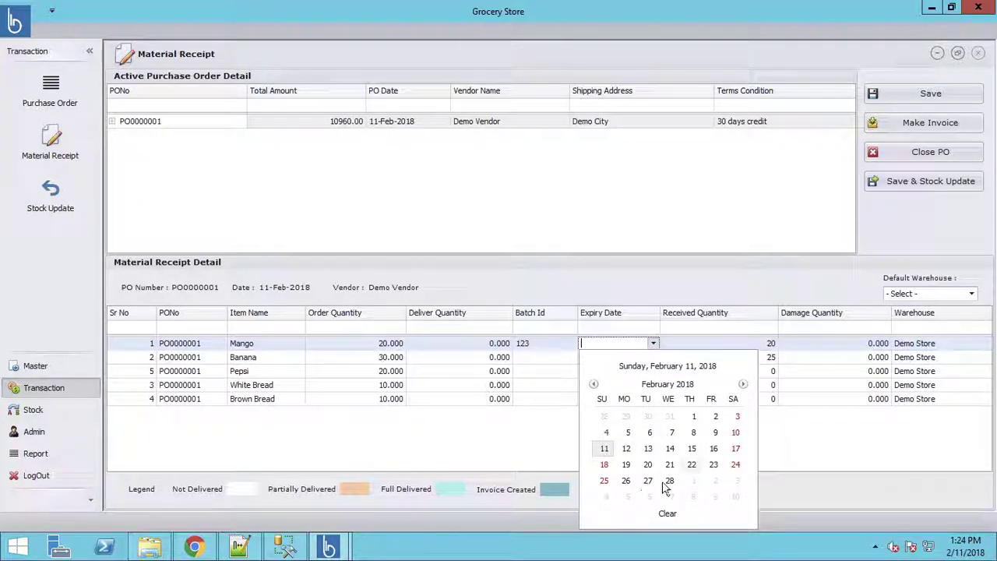
left_click(668, 385)
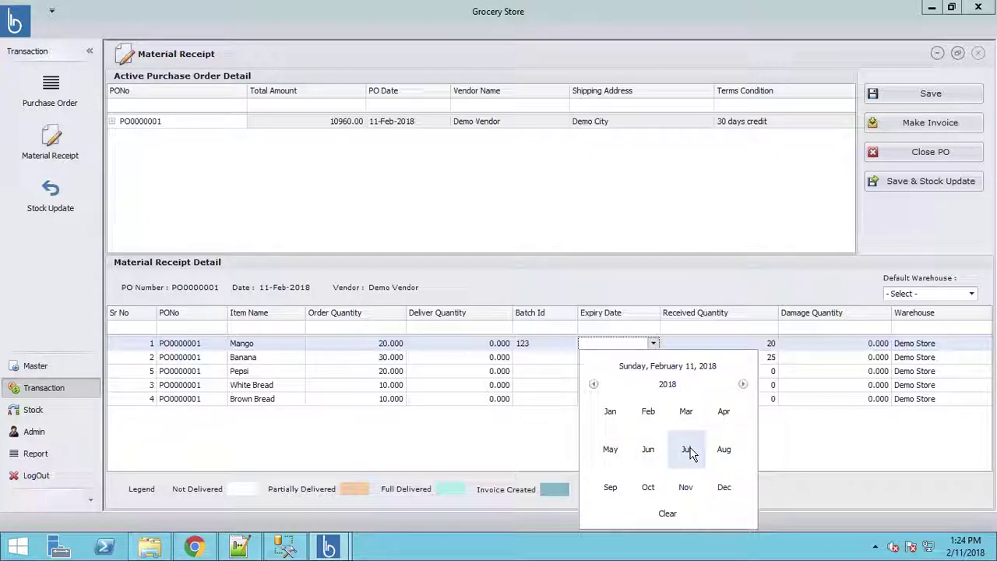
left_click(688, 450)
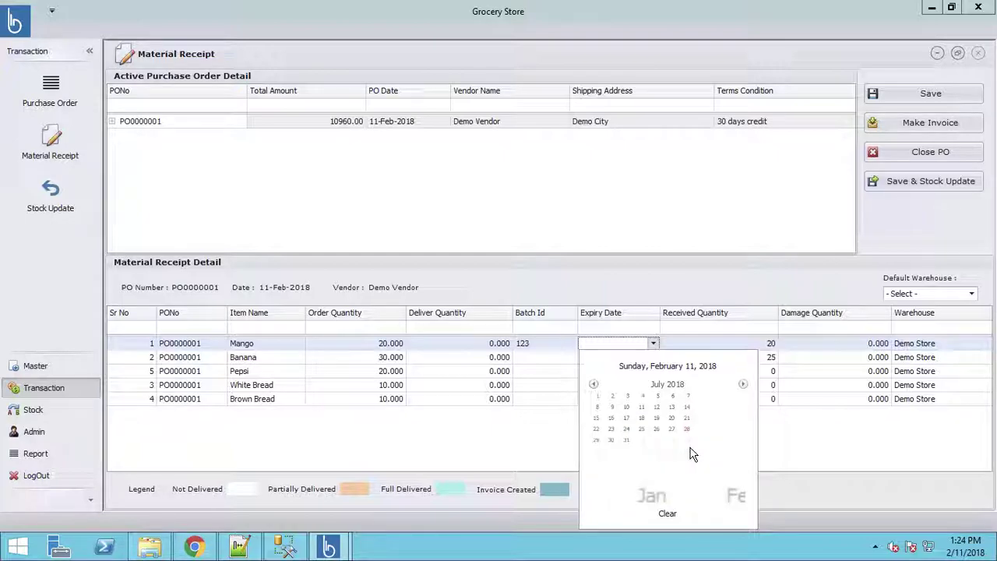
left_click(668, 384)
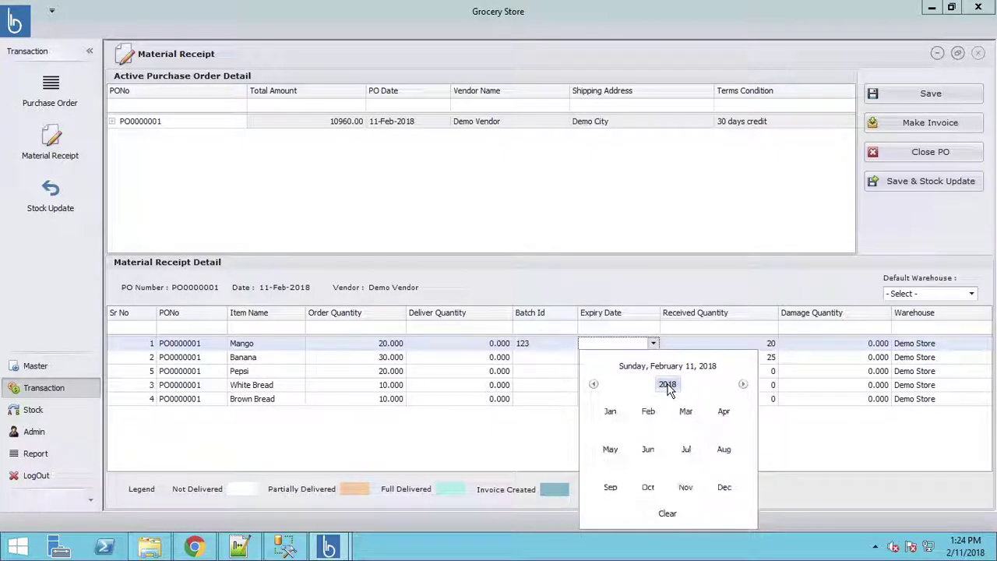
left_click(649, 418)
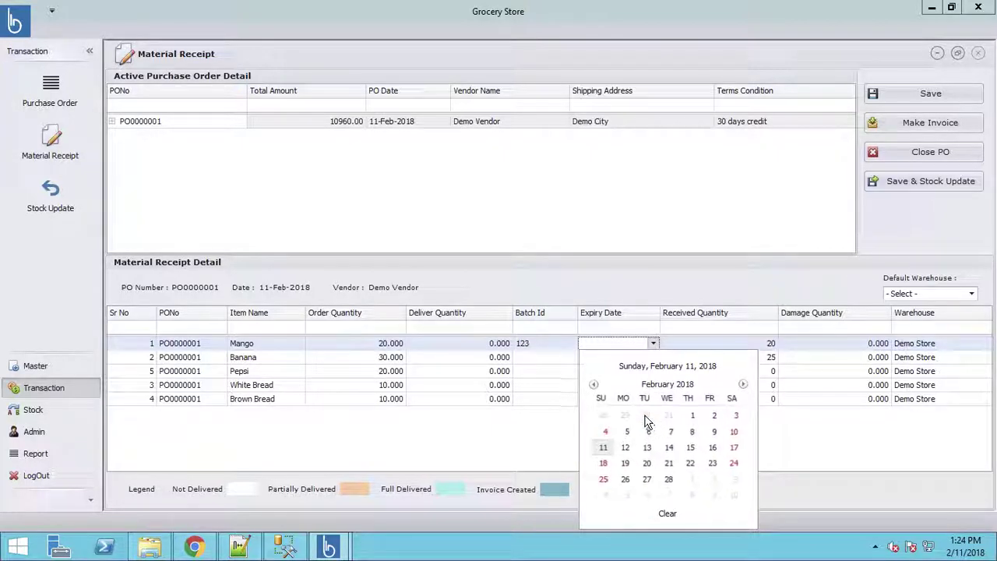
left_click(714, 450)
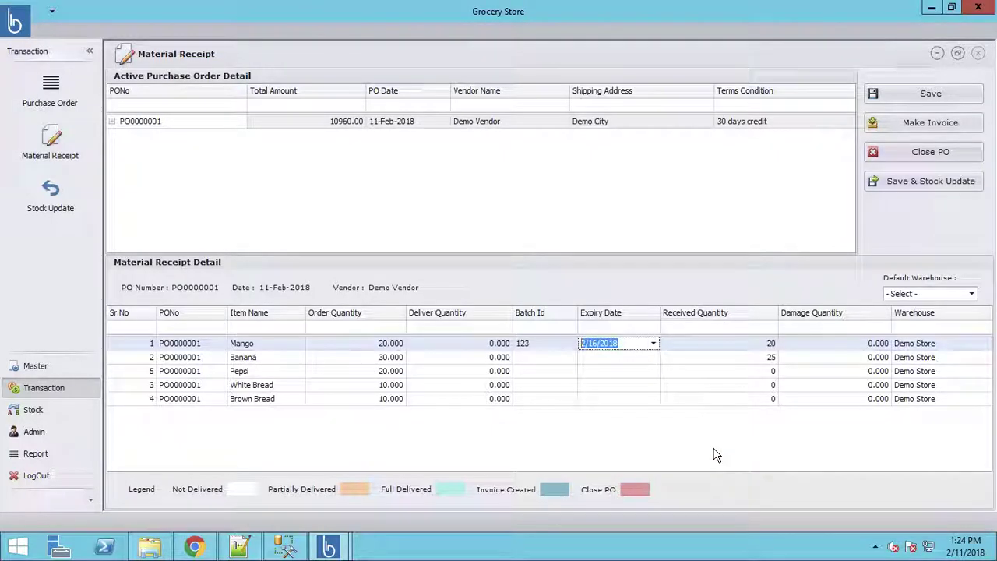
Step: Set Pepsi's expiry date to 8/10/2018 and batch ID 12345
left_click(611, 371)
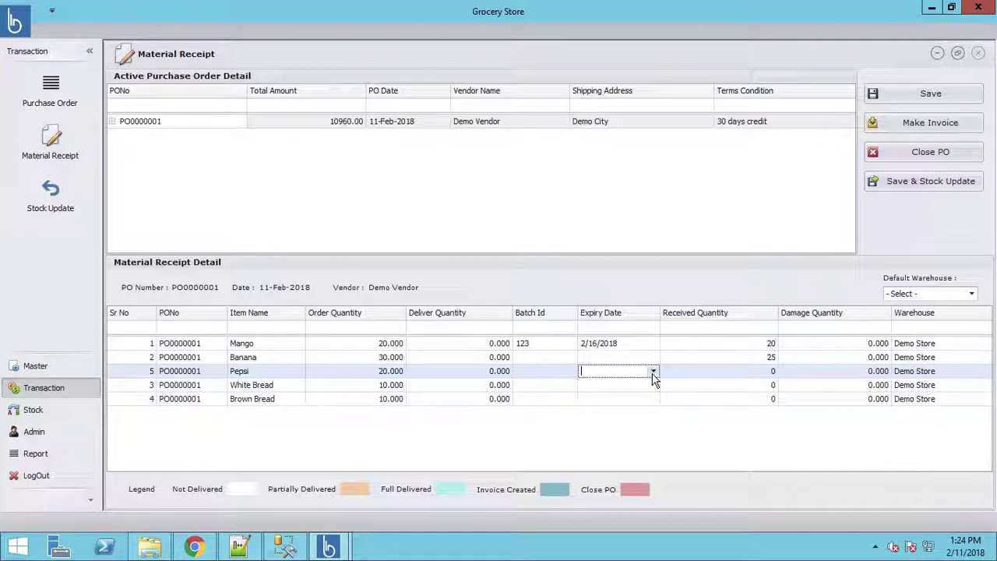
left_click(652, 371)
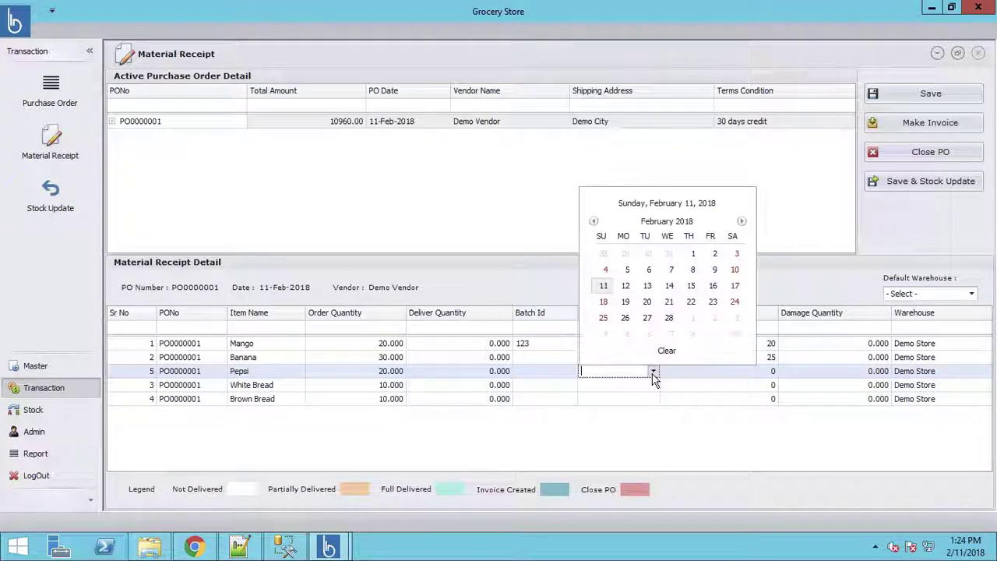
left_click(665, 224)
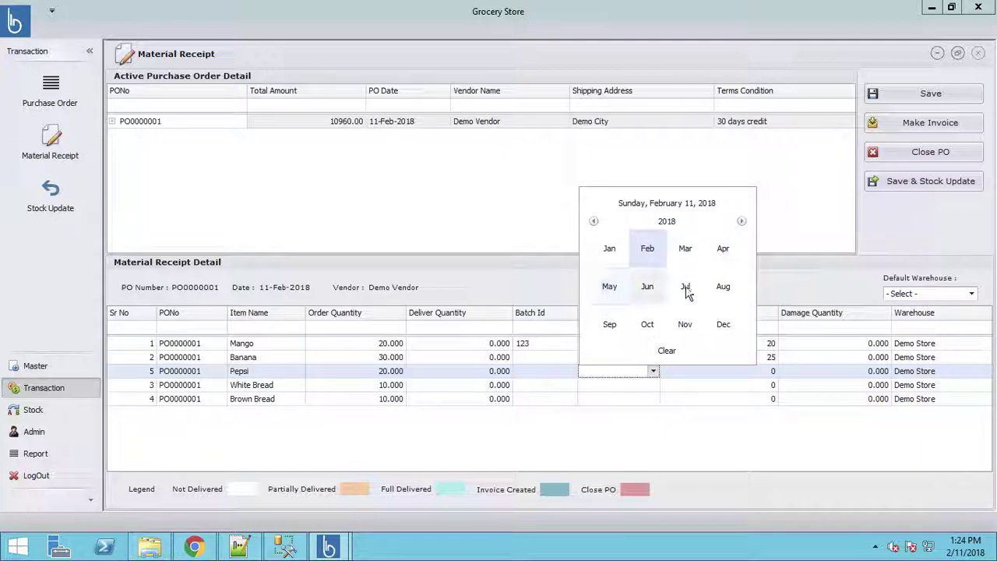
left_click(723, 288)
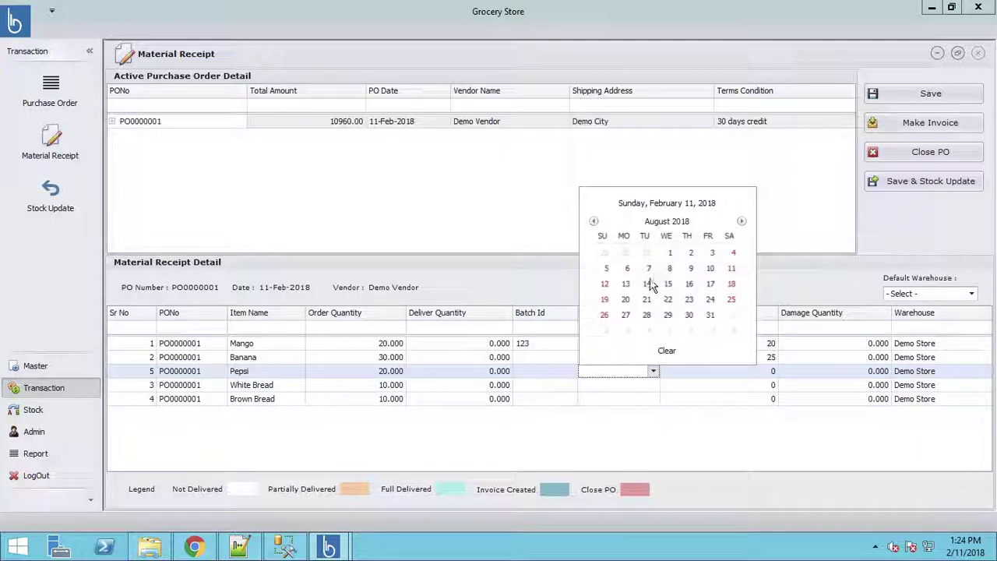
left_click(711, 271)
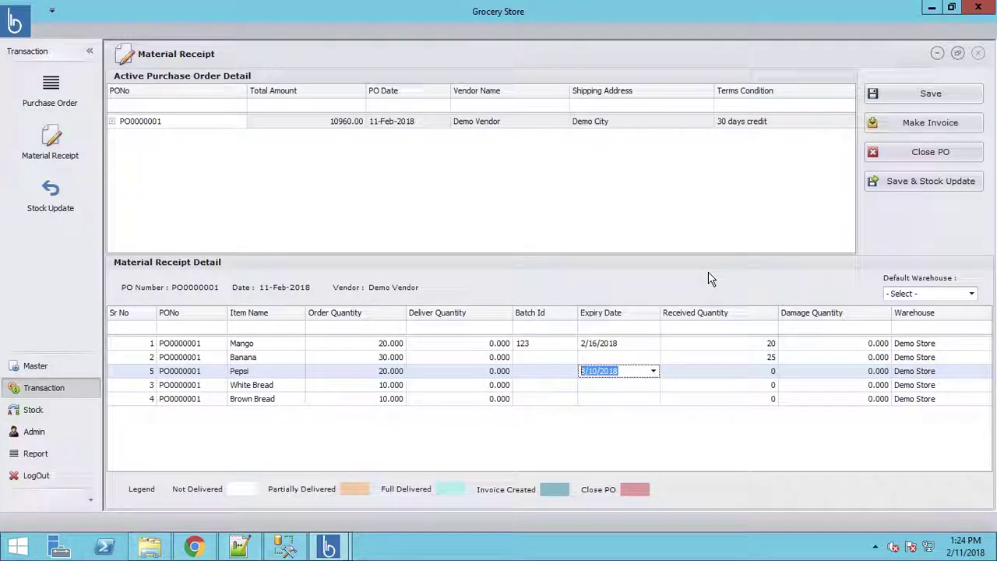
left_click(538, 372)
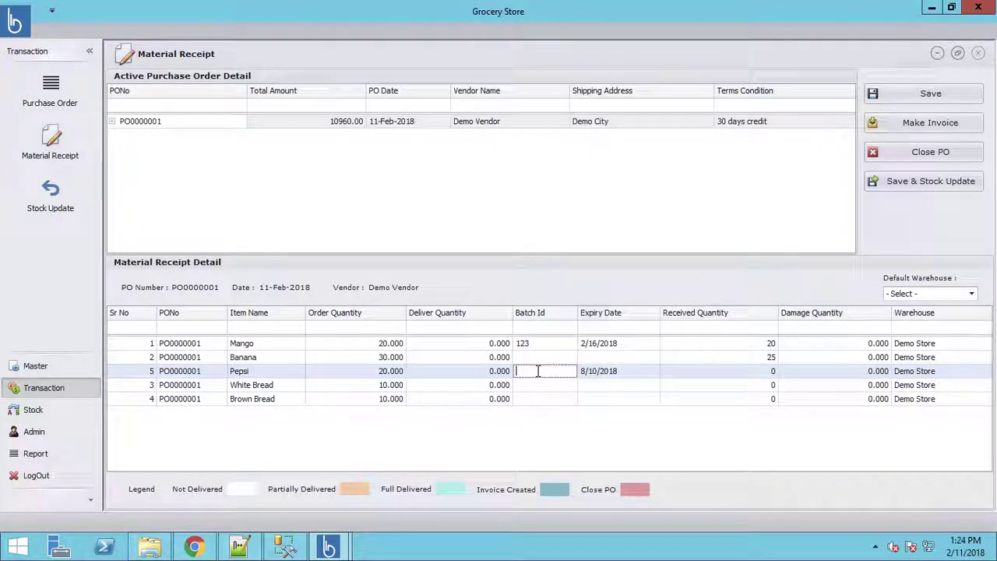
type("12345")
Step: Give Banana batch ID 1234 and record 20 Pepsi received
left_click(540, 356)
type("1")
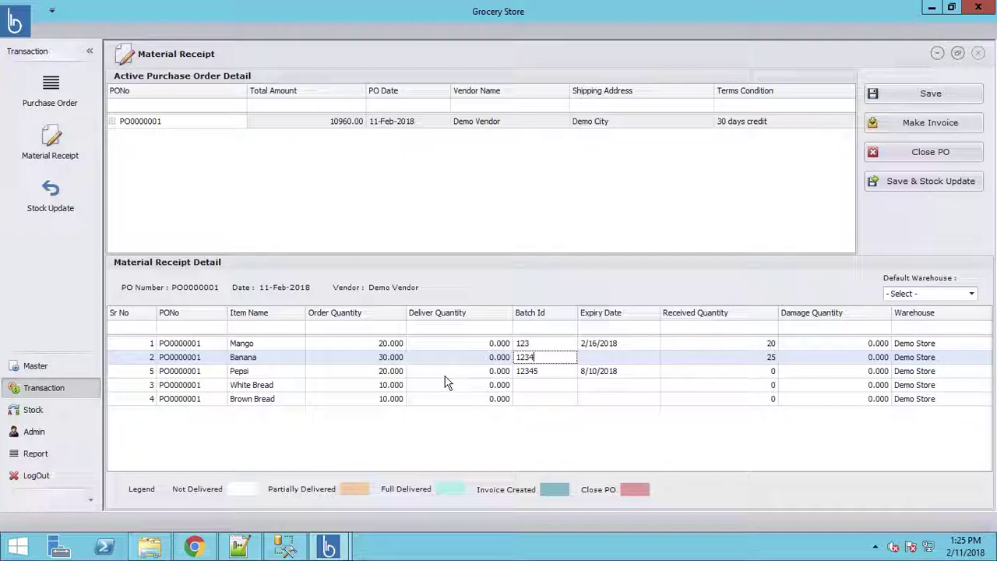
left_click(762, 372)
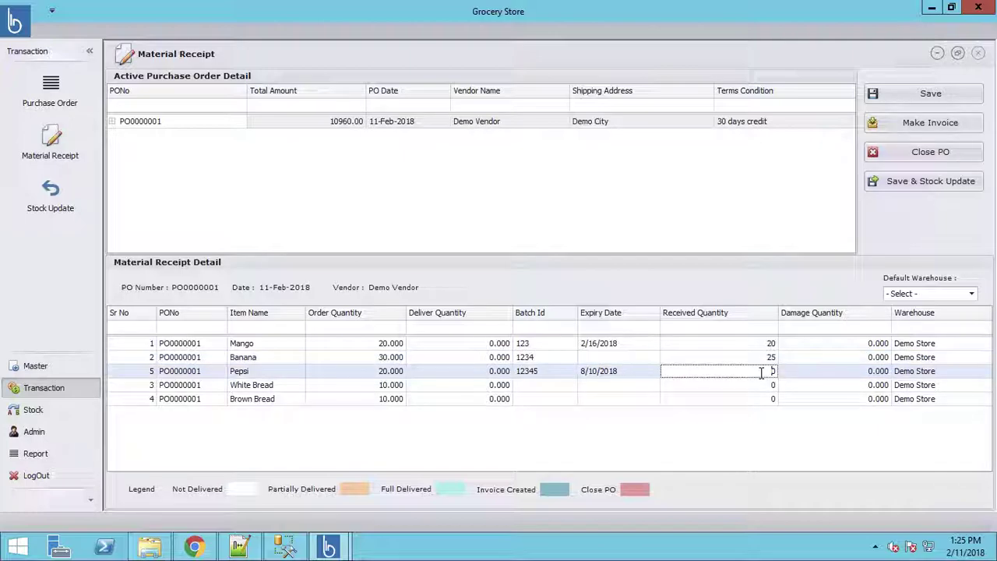
left_click(763, 373)
type("20")
key("Tab")
key("Tab")
key("Tab")
key("Tab")
key("Tab")
key("Tab")
key("Tab")
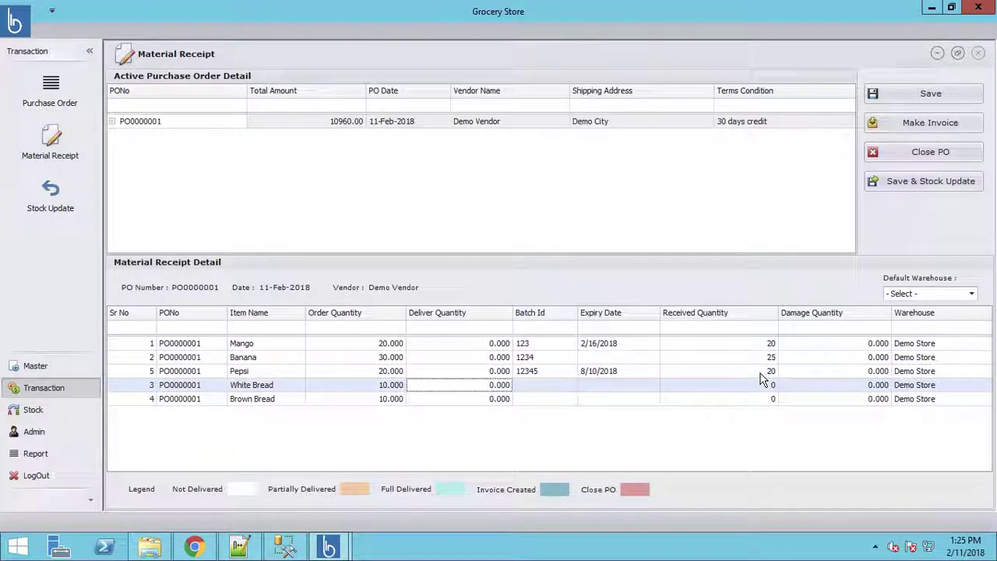
Step: Give White Bread batch ID 1111, expiry 2/13/2018, and received quantity 10
key("Tab")
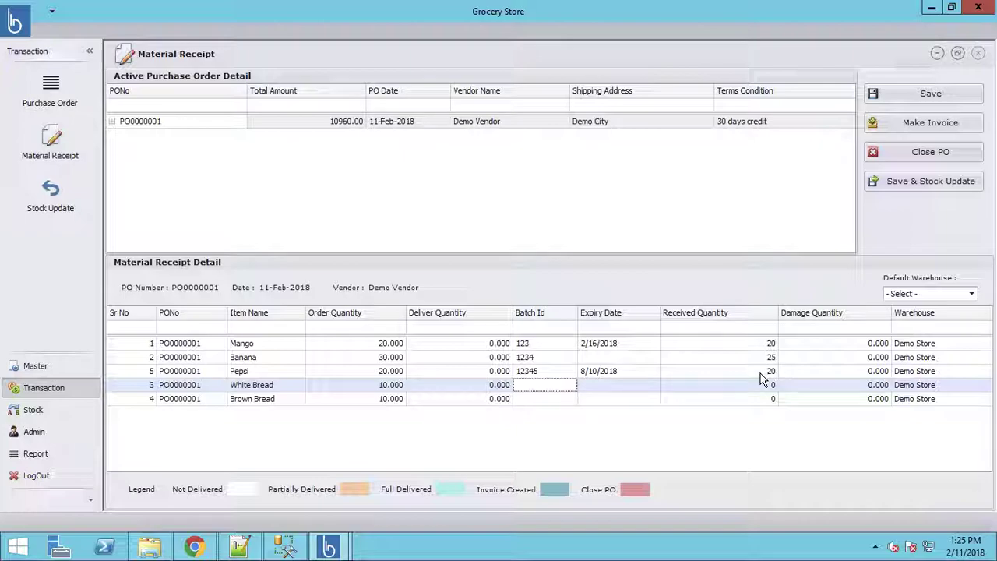
type("1111")
key("Tab")
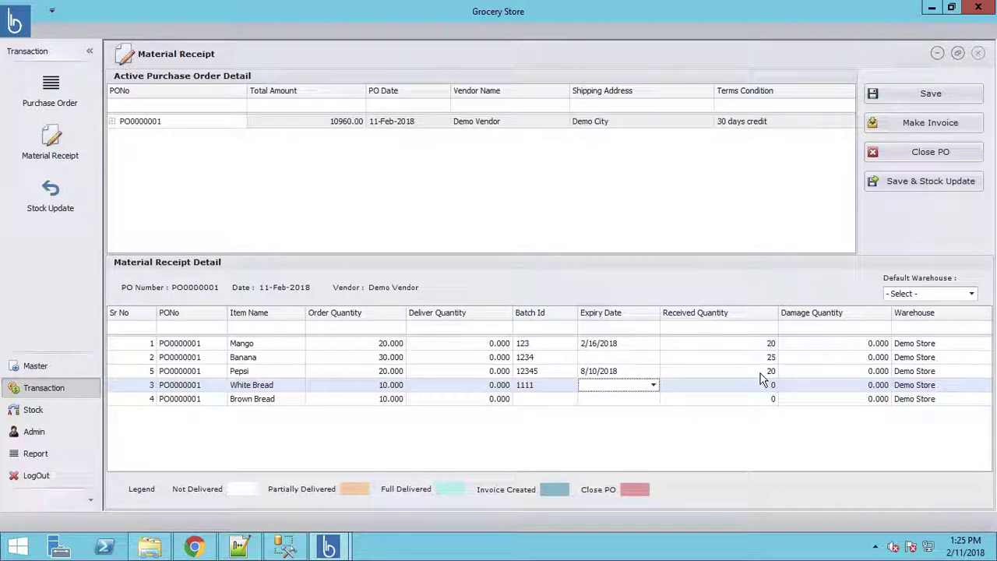
left_click(653, 385)
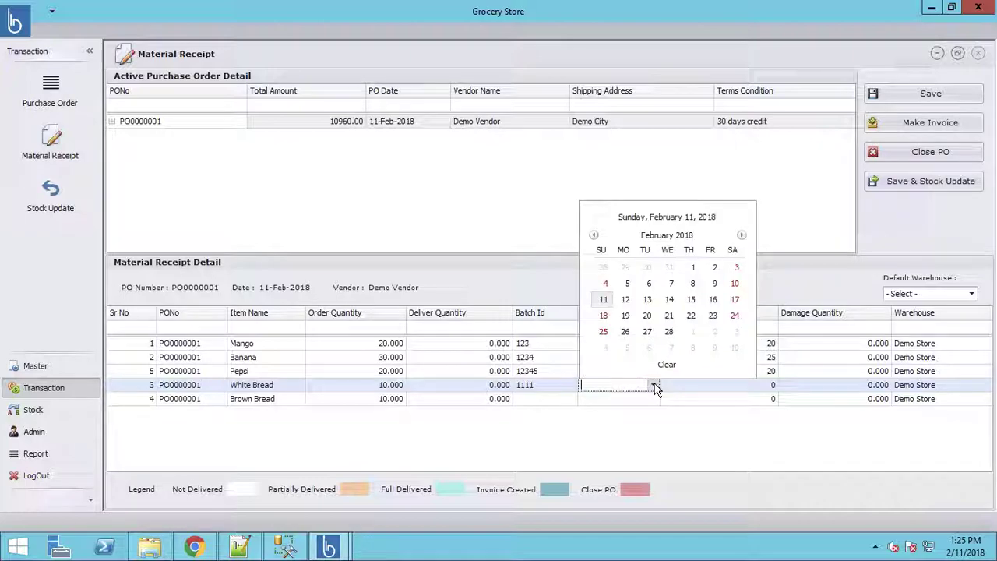
left_click(650, 301)
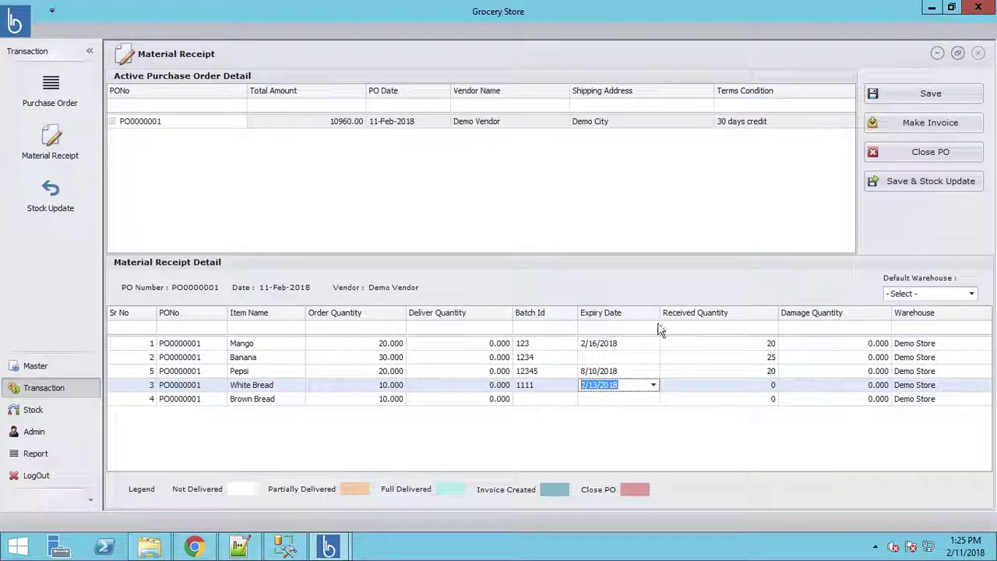
left_click(771, 385)
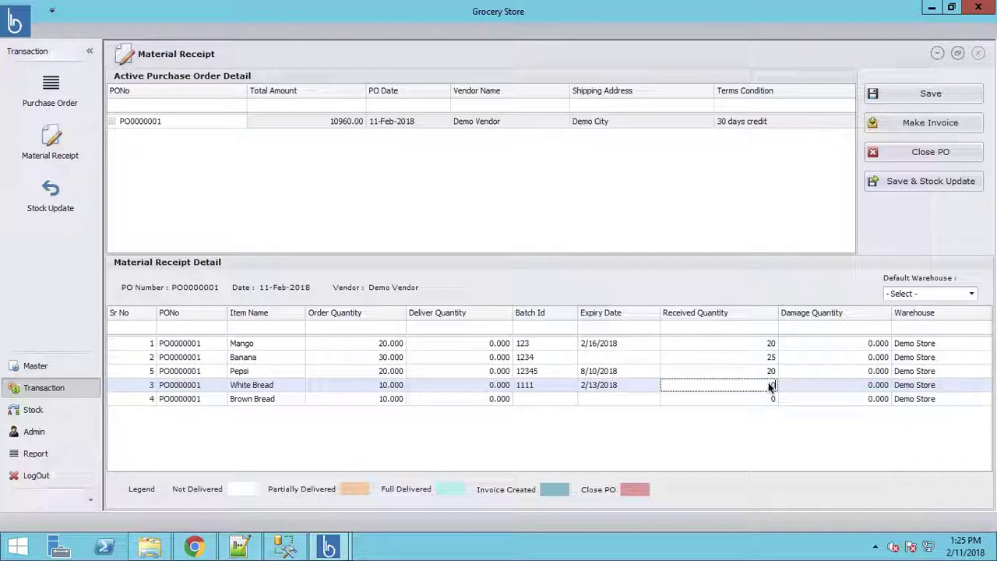
key("Return")
Step: Give Brown Bread batch ID 2222 and expiry date 2/14/2018
key("Tab")
key("Tab")
key("Tab")
key("Tab")
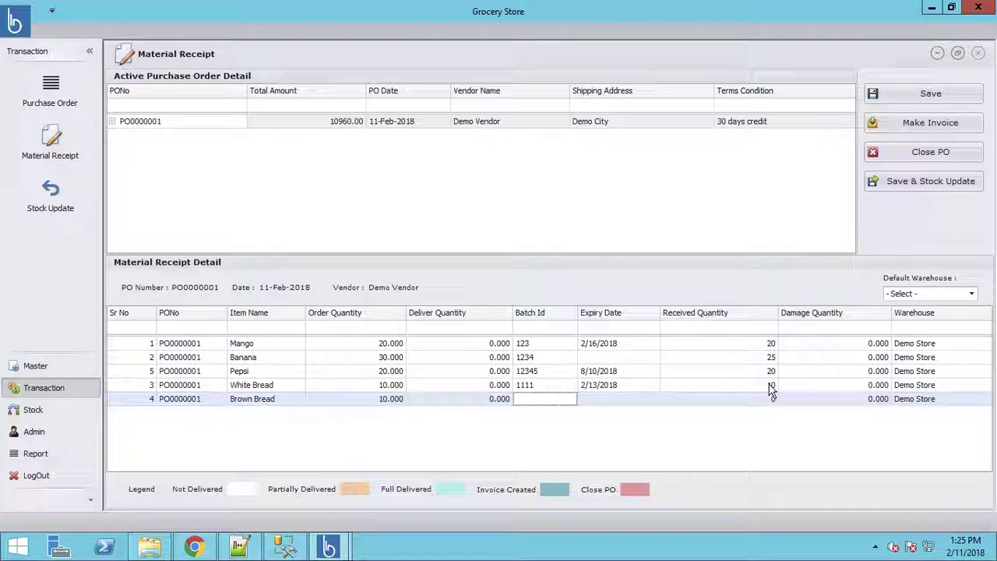
type("2222")
key("Tab")
left_click(654, 399)
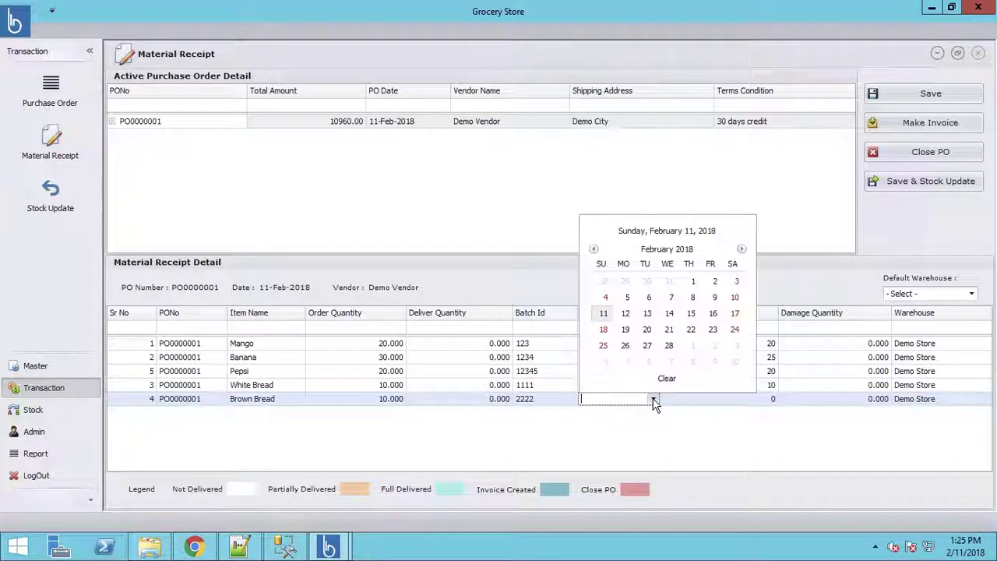
left_click(670, 313)
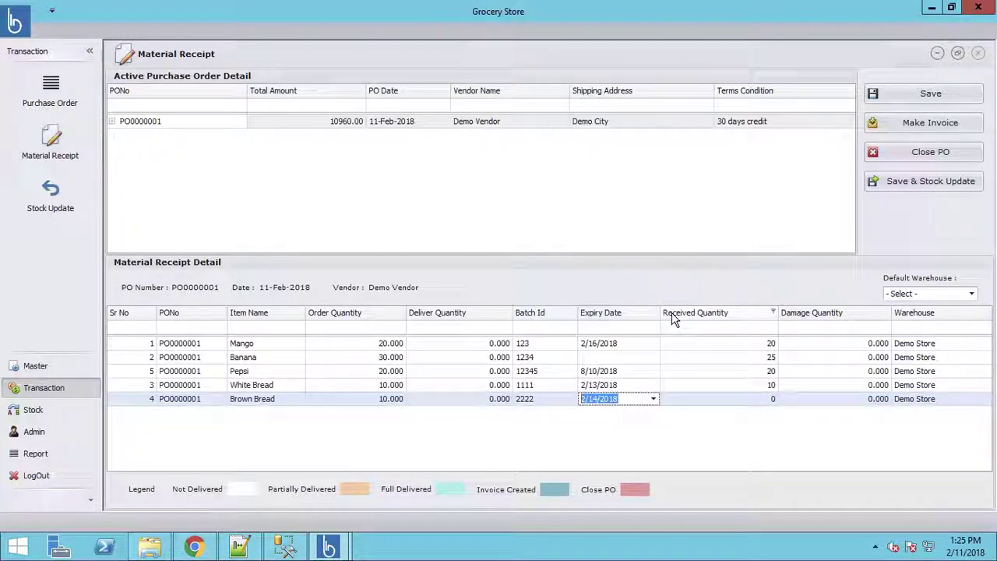
left_click(771, 401)
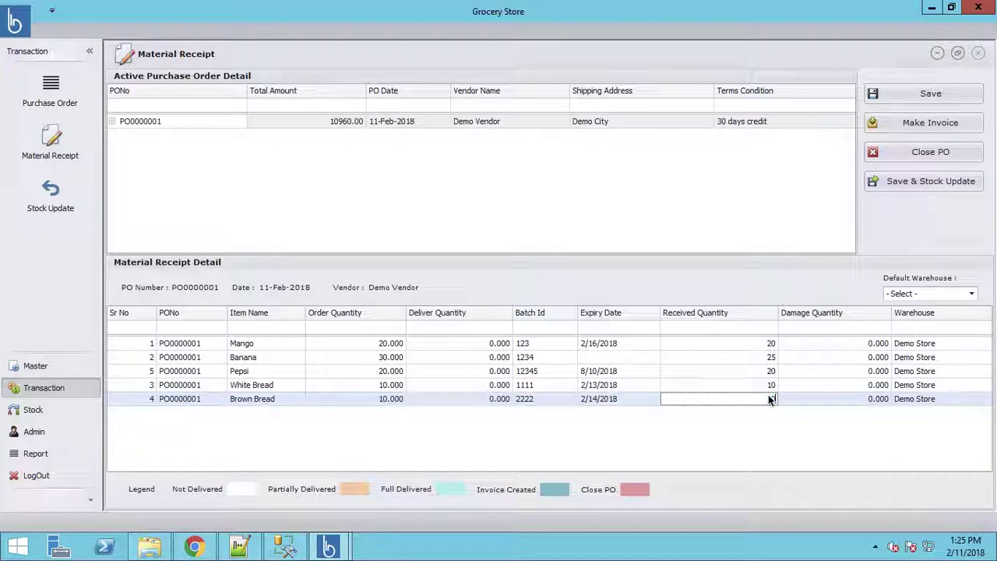
Step: Choose Demo Store as the warehouse and save the receipt with stock update
left_click(971, 294)
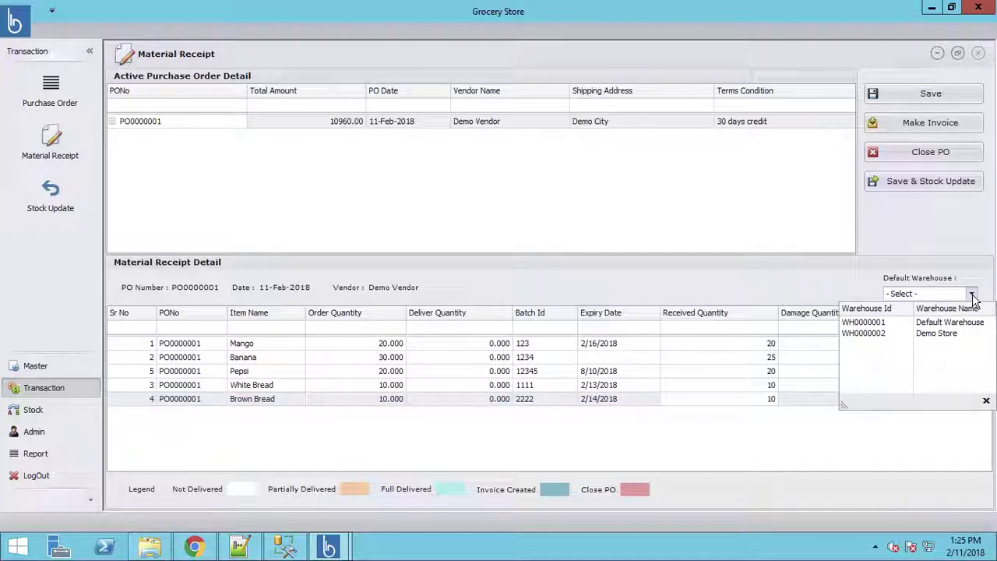
left_click(874, 335)
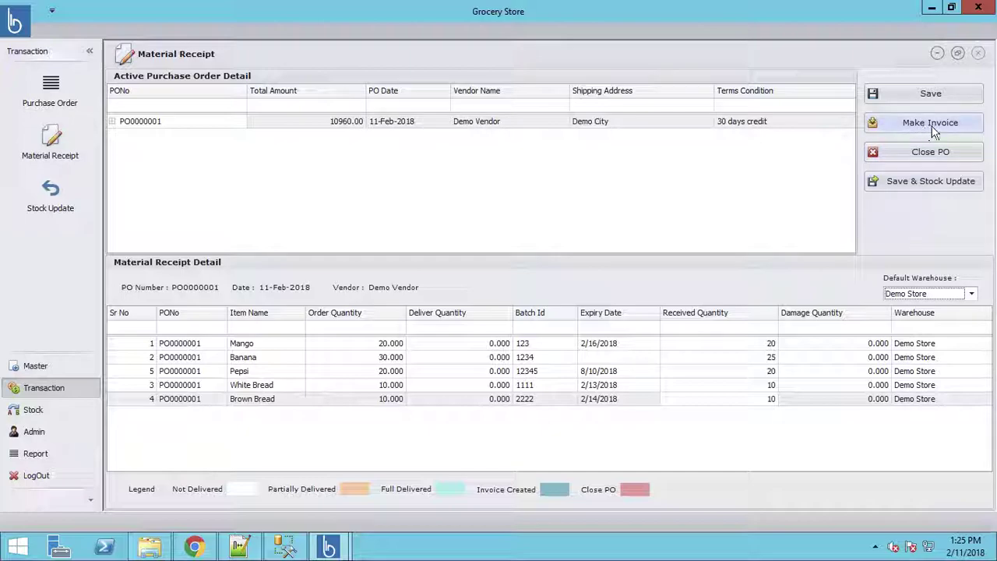
left_click(913, 182)
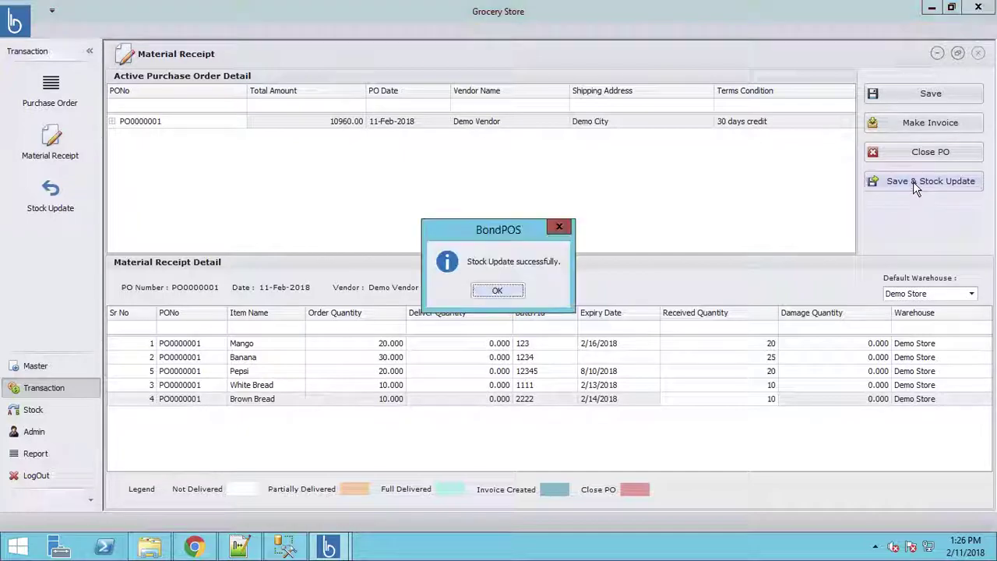
left_click(497, 291)
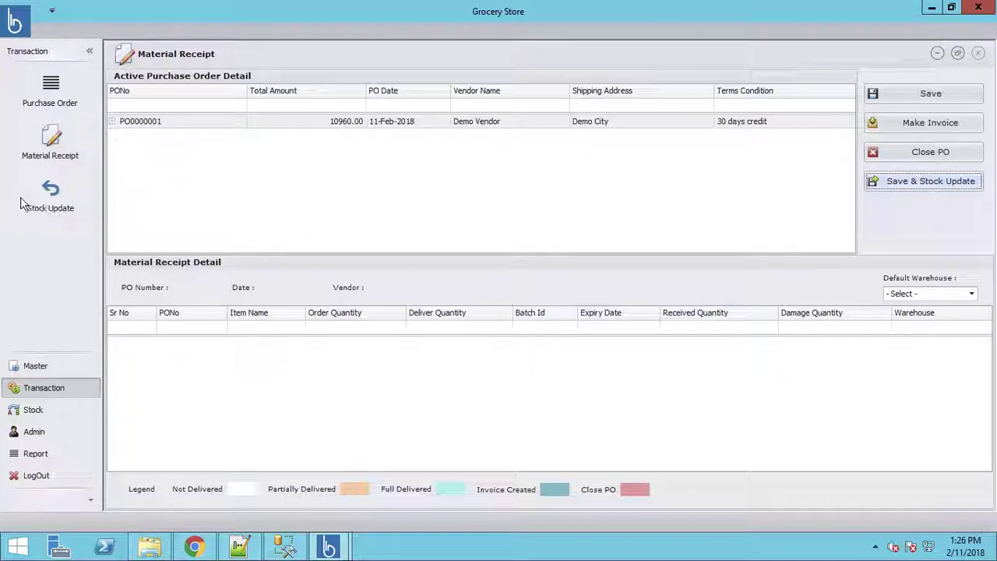
Step: Reload PO0000001's items into the Material Receipt after visiting Stock Update, dismissing the Make Invoice warning
left_click(55, 206)
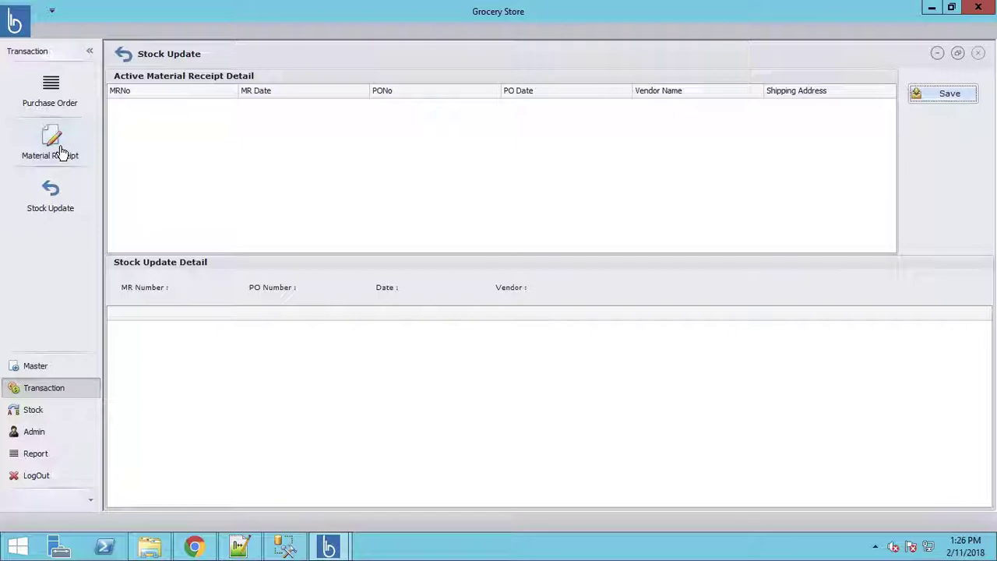
left_click(61, 150)
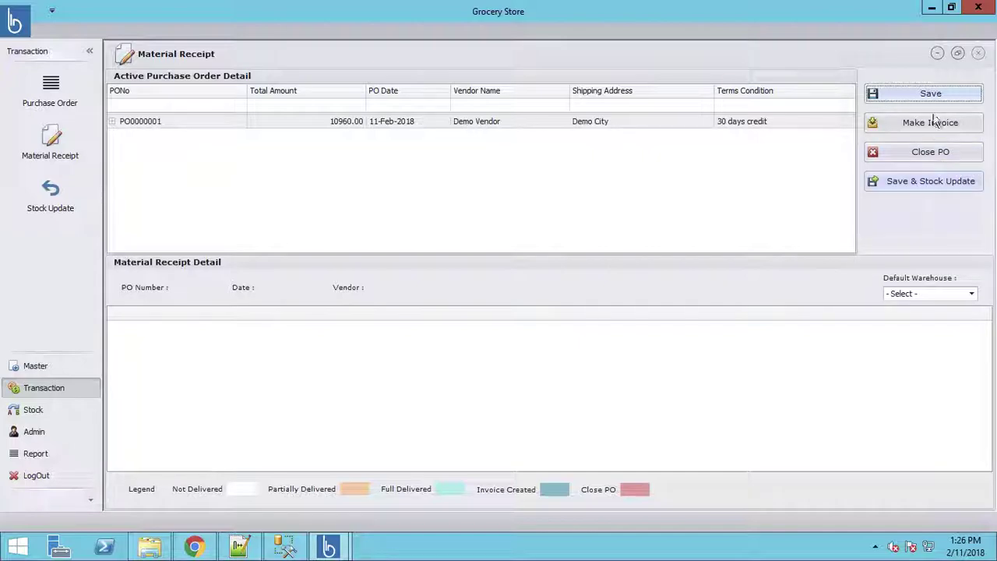
left_click(200, 130)
double_click(200, 130)
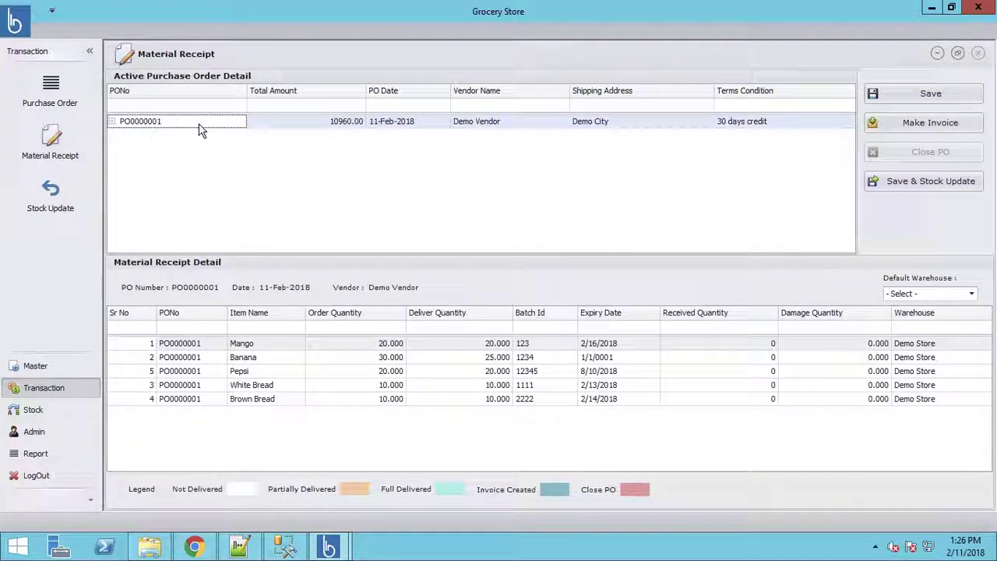
left_click(937, 130)
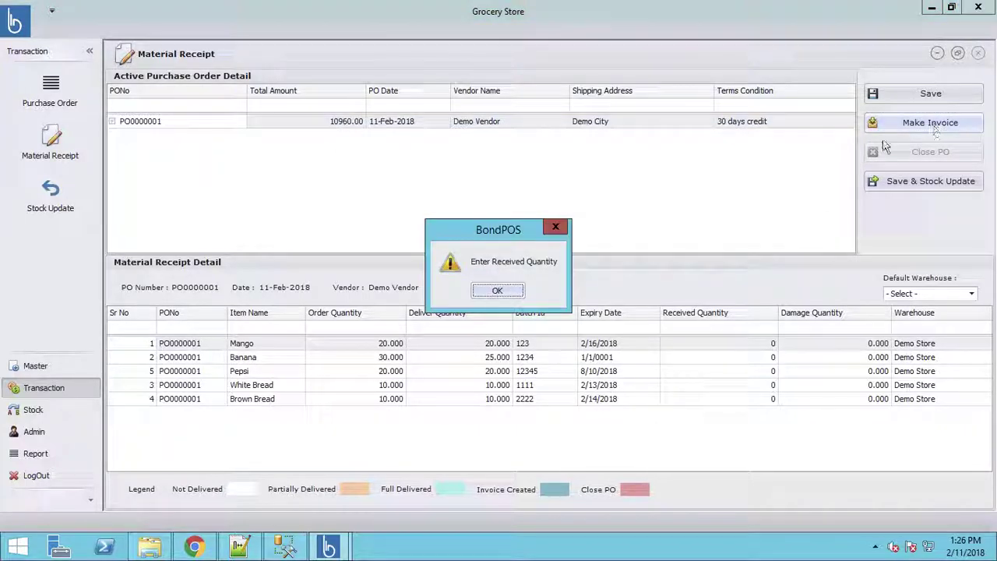
left_click(497, 293)
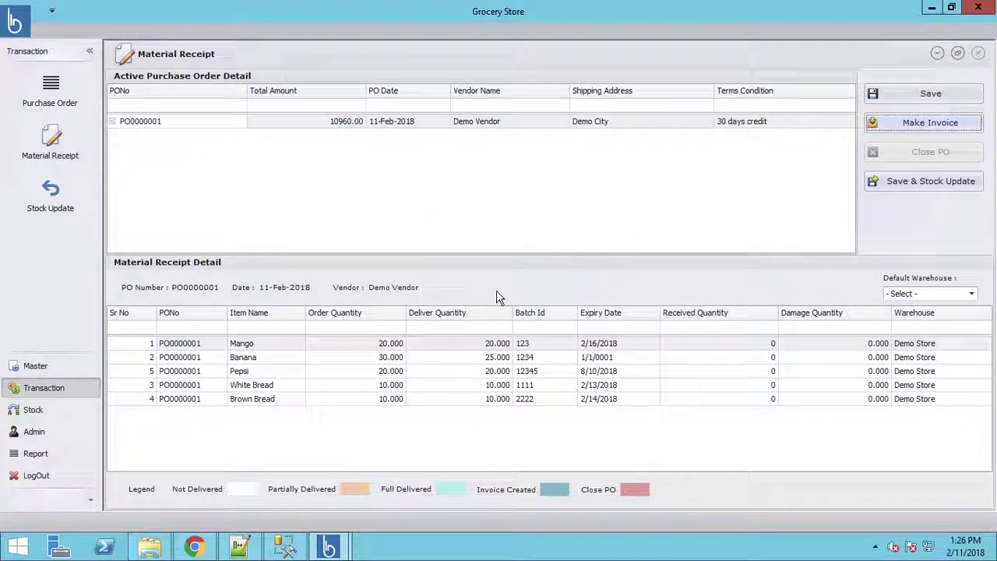
Step: Set the receipt's Default Warehouse to Demo Store
left_click(971, 296)
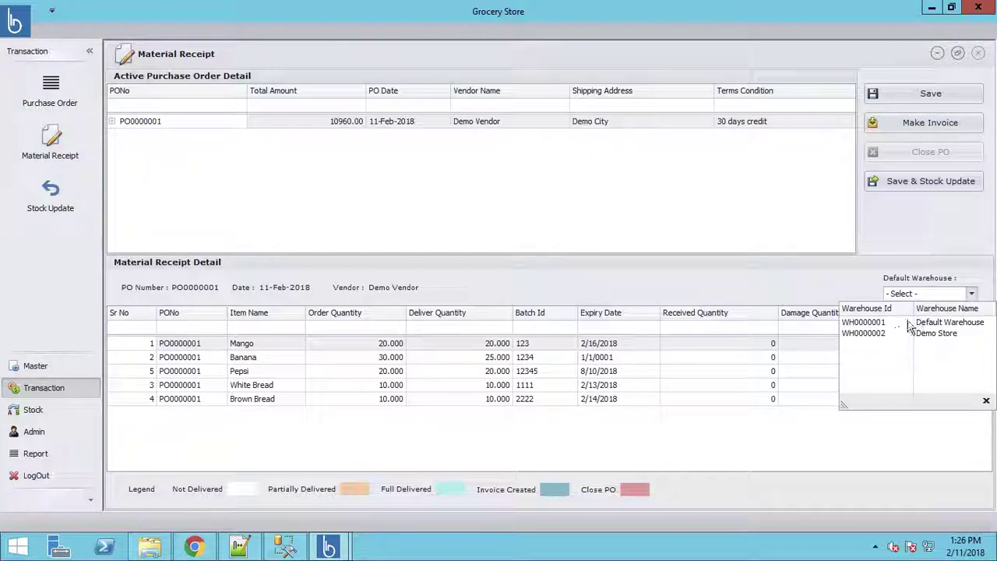
left_click(867, 336)
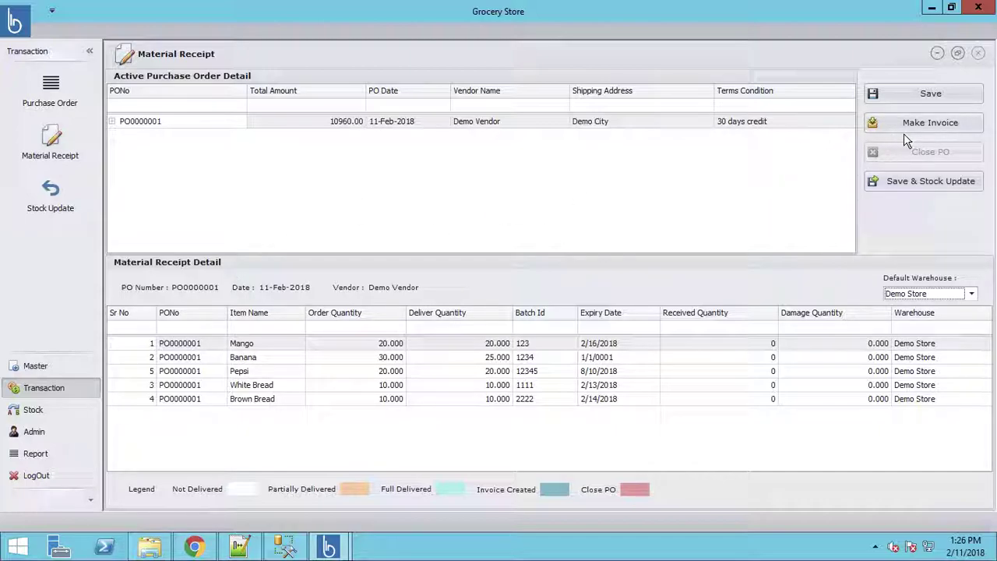
left_click(44, 155)
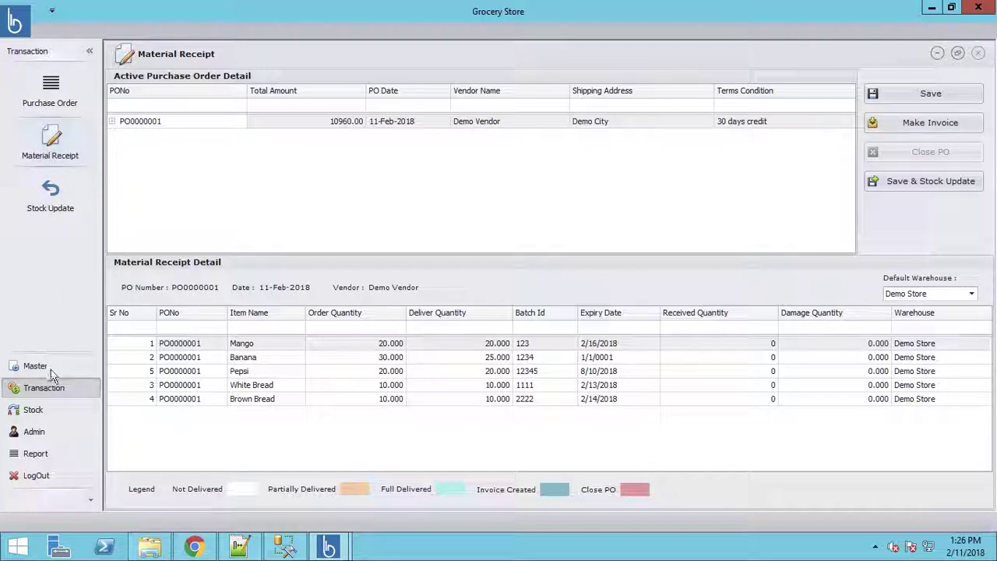
Step: Show Demo Store's Current Stock list with Mango 20, Banana 25 and Pepsi 20
left_click(34, 412)
left_click(48, 90)
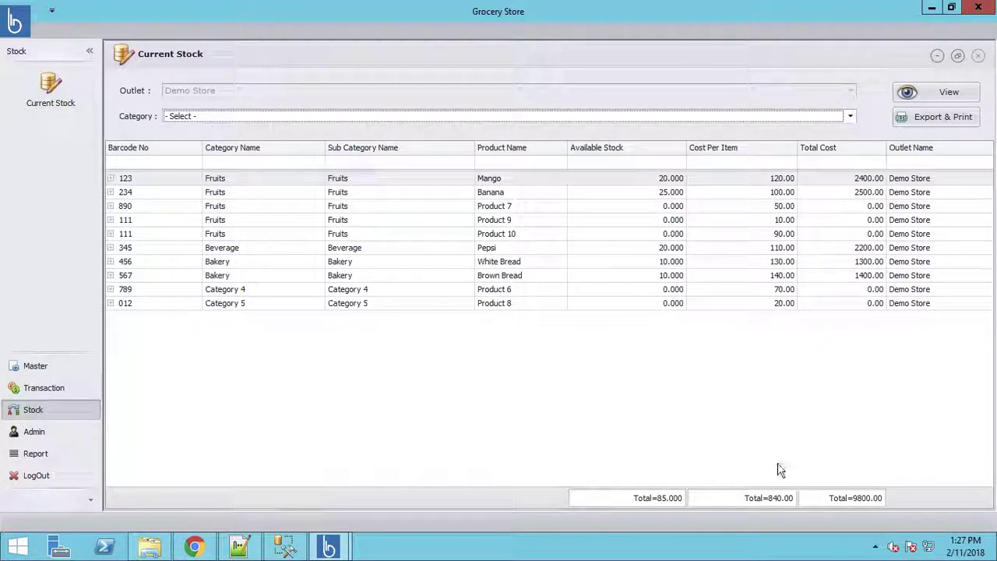
Step: Browse the Create User form's Authentication Type and Shift Name options, then bring up Change Password
left_click(29, 434)
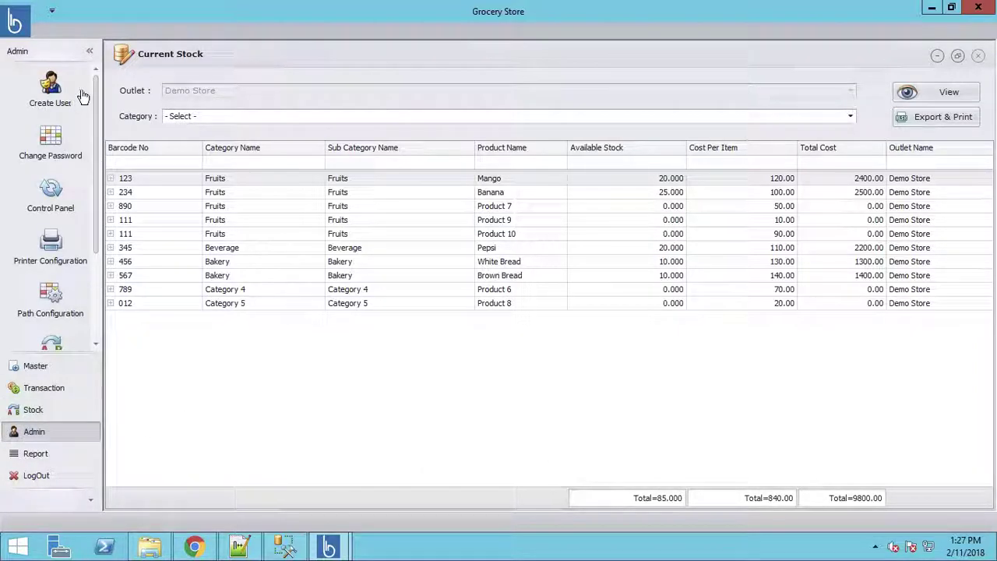
left_click(59, 99)
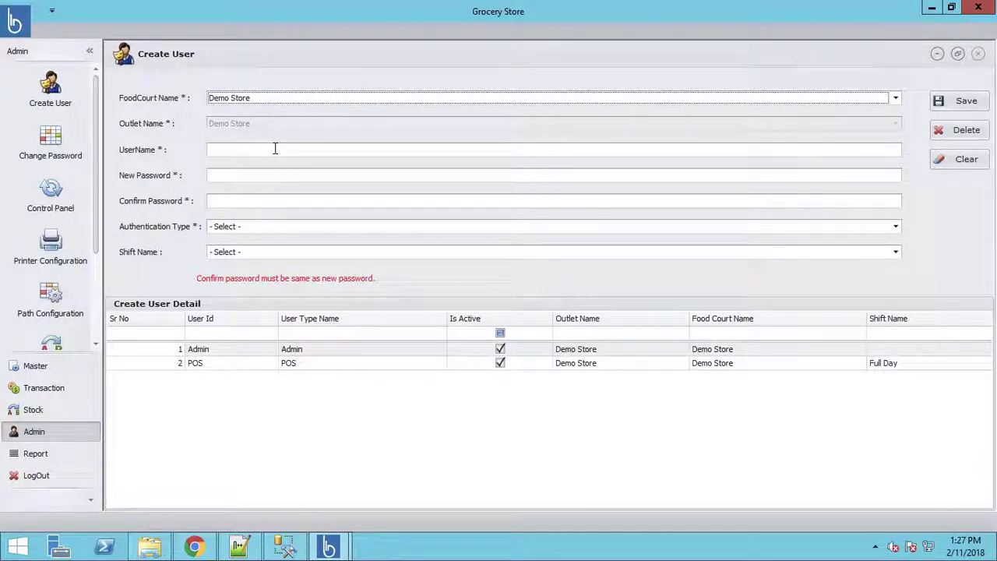
left_click(233, 228)
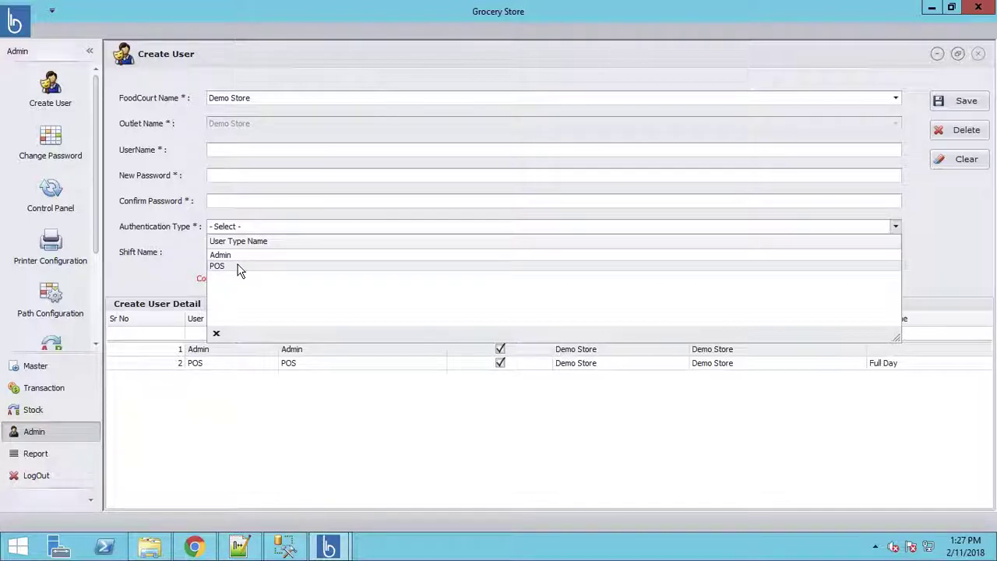
left_click(164, 247)
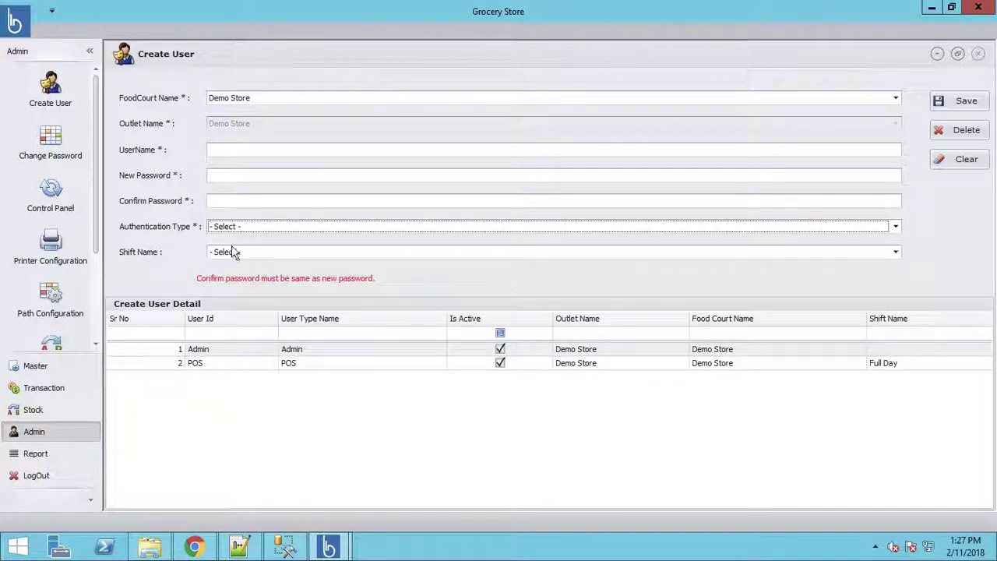
left_click(238, 255)
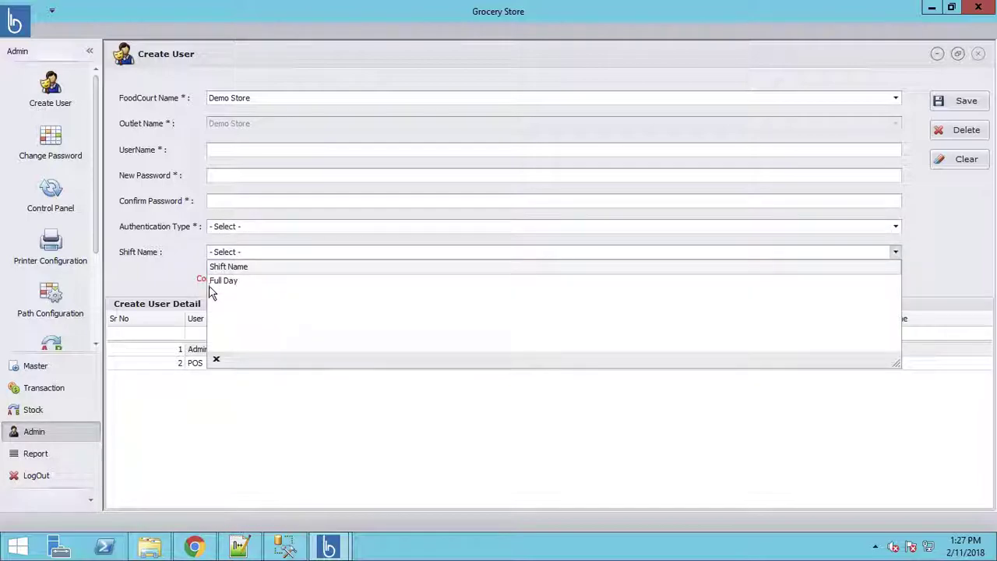
left_click(179, 240)
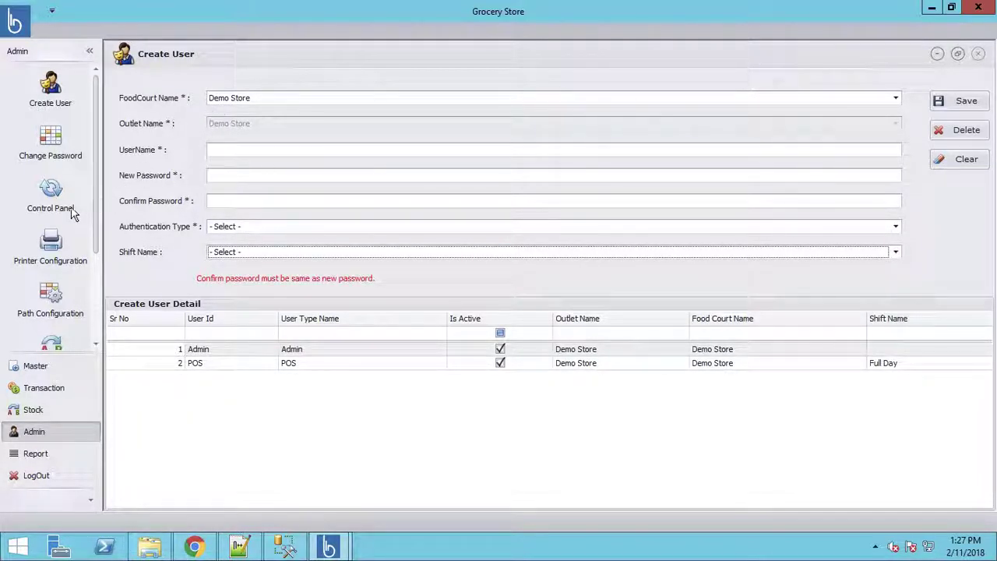
left_click(52, 146)
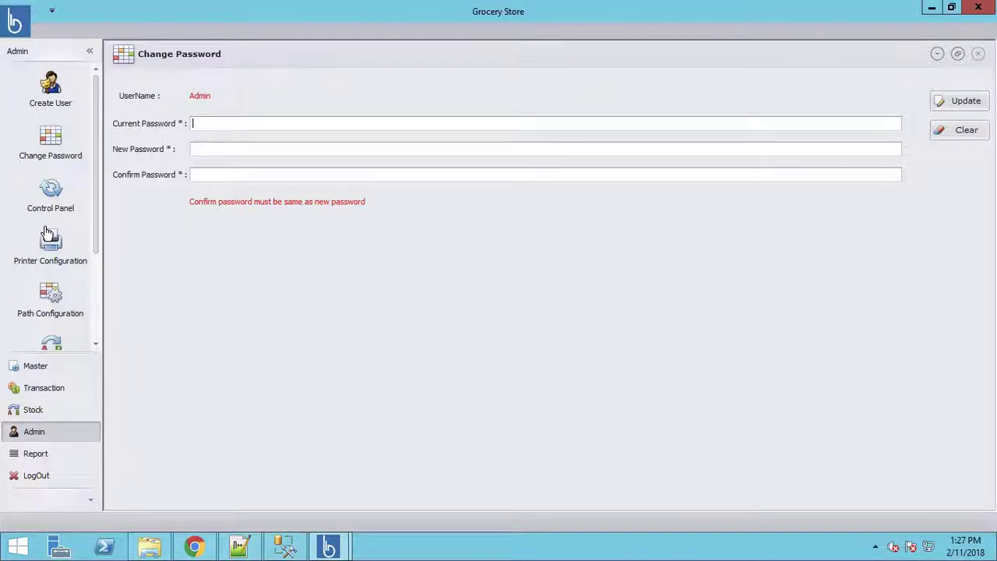
Step: Show the Control Panel Master rules and select the Is Send SMS row
left_click(52, 203)
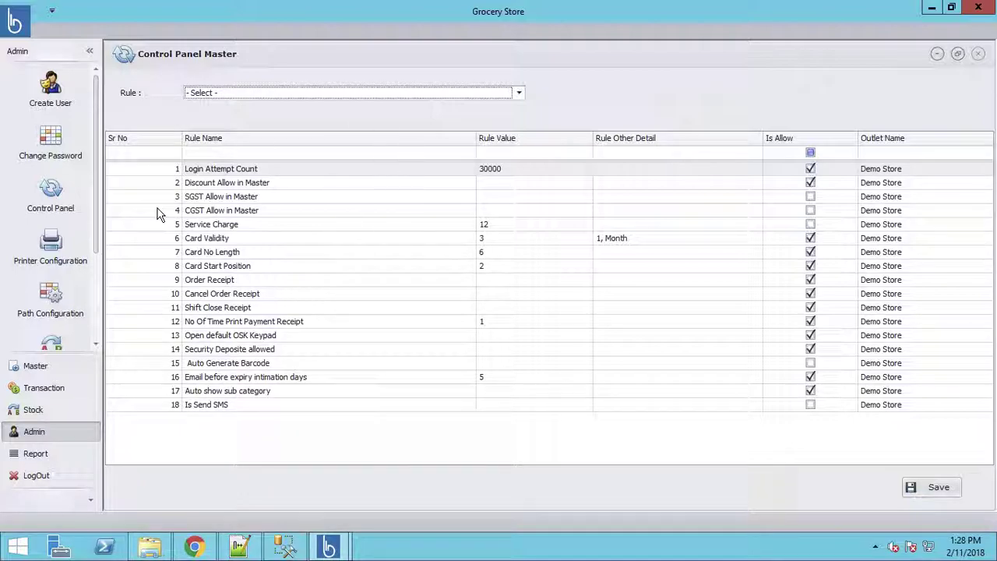
left_click(207, 405)
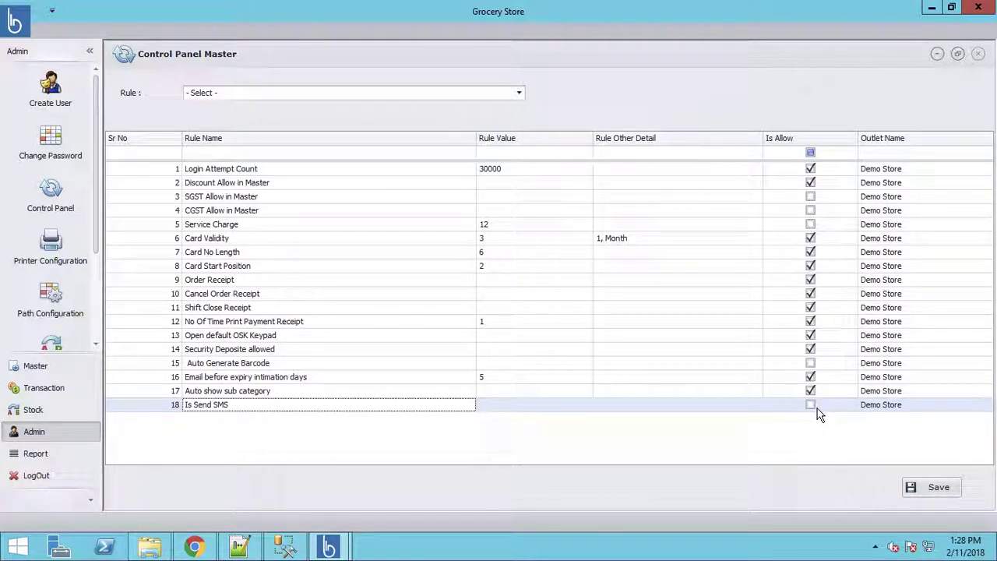
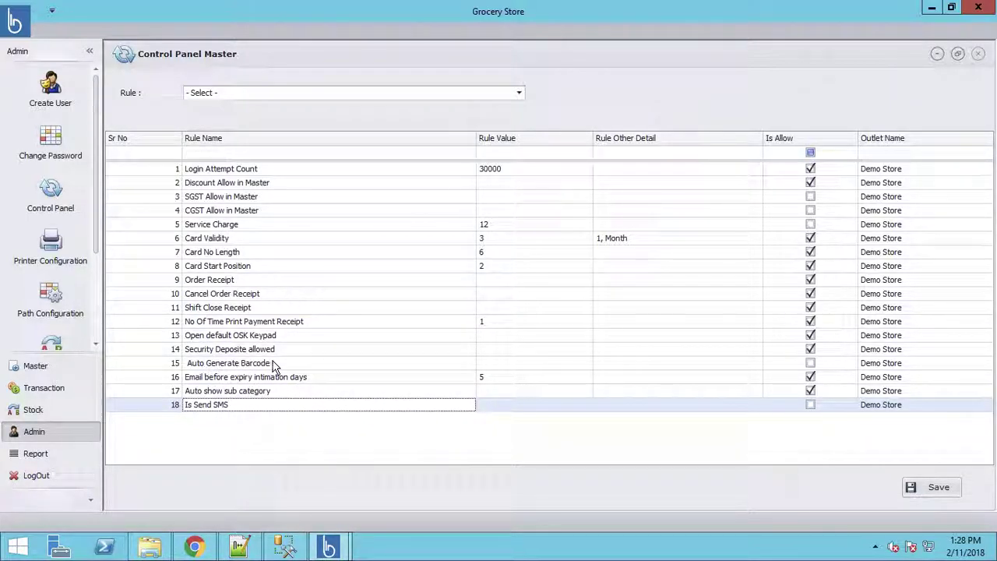
Step: Set rule 16, Email before expiry intimation days, to 5 and save the Control Panel rules
left_click(273, 363)
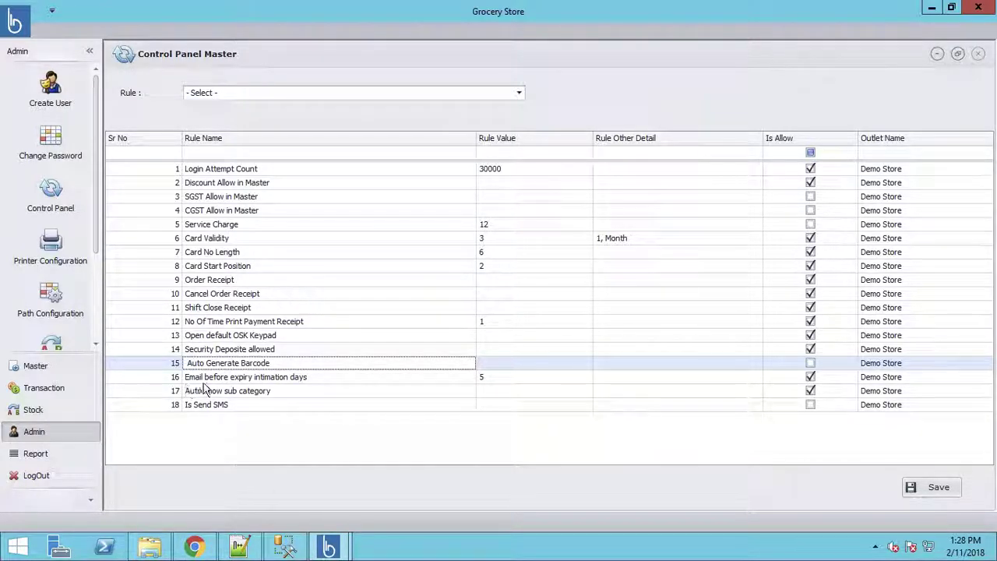
left_click(244, 378)
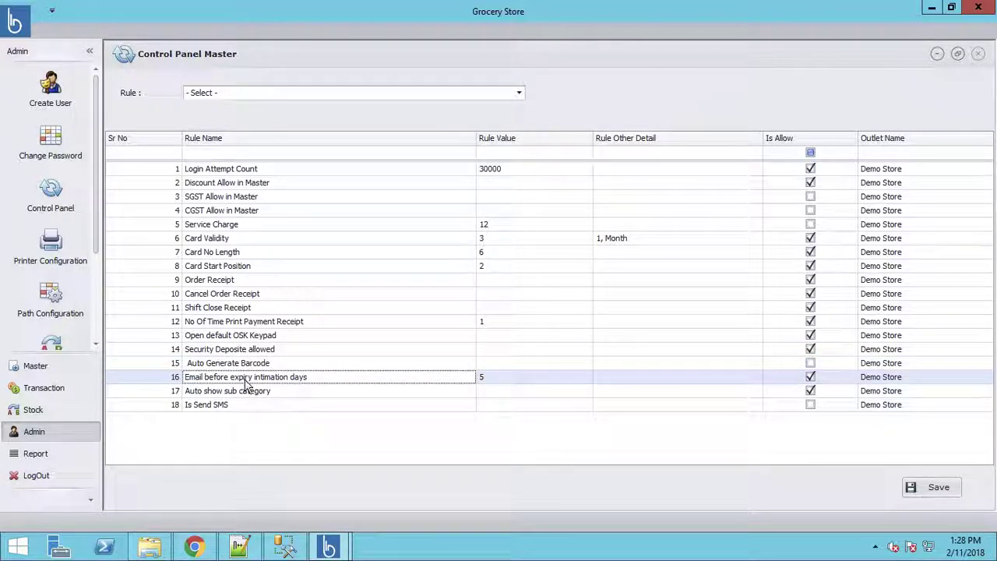
left_click(490, 379)
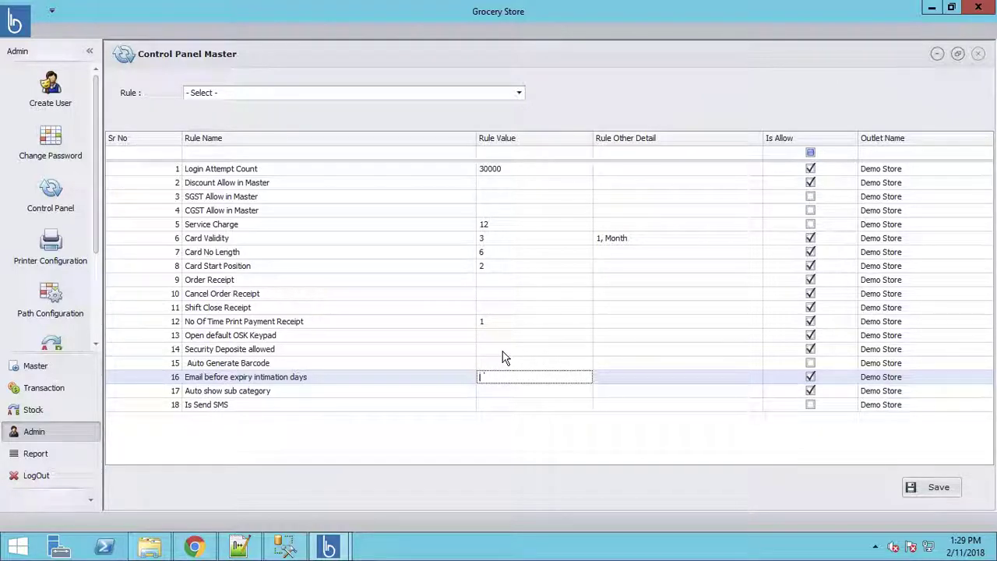
type("5")
left_click(520, 404)
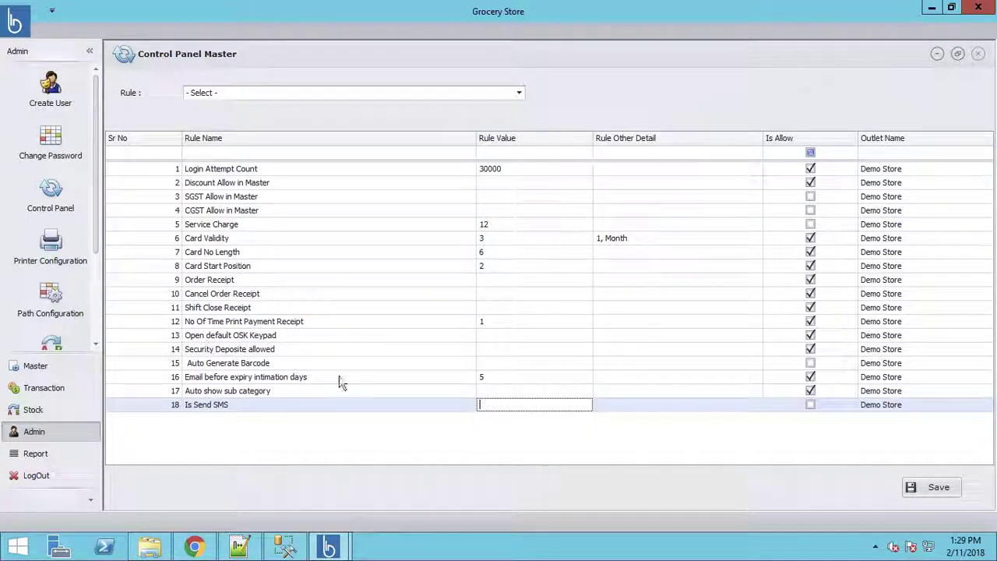
left_click(939, 489)
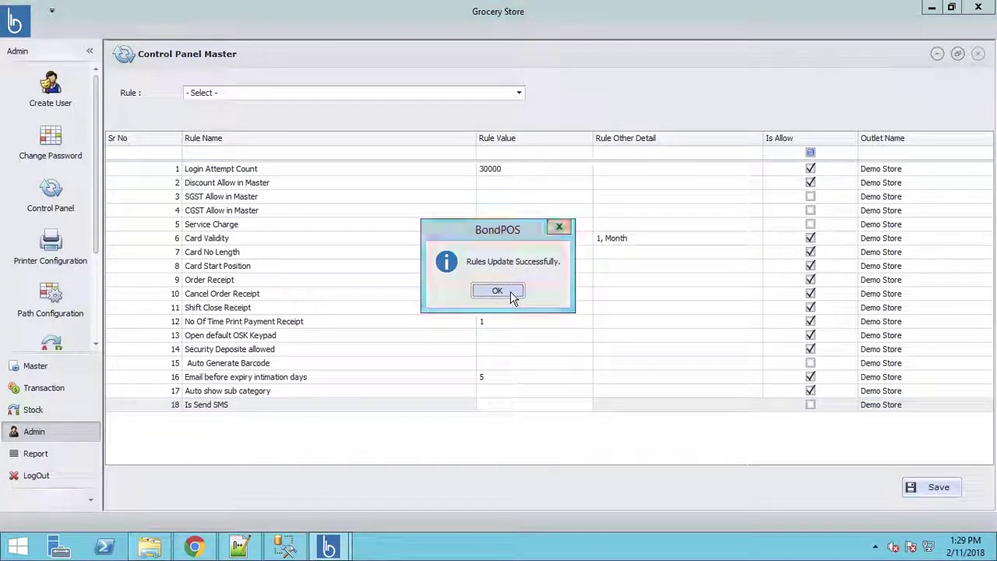
left_click(497, 292)
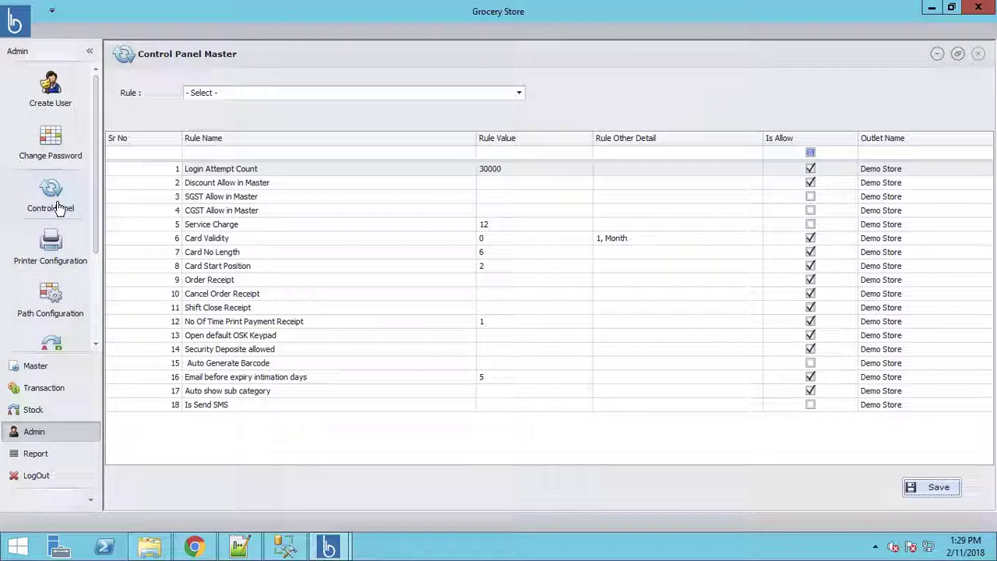
Step: Review the Printer Configuration and Path Configuration screens, including the Employee Document Path entry
left_click(46, 257)
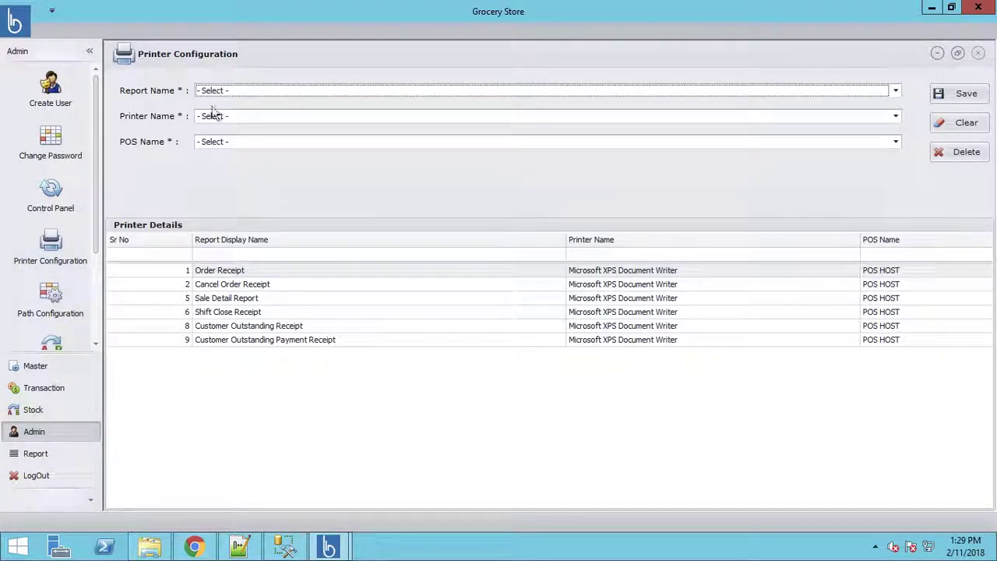
left_click(54, 308)
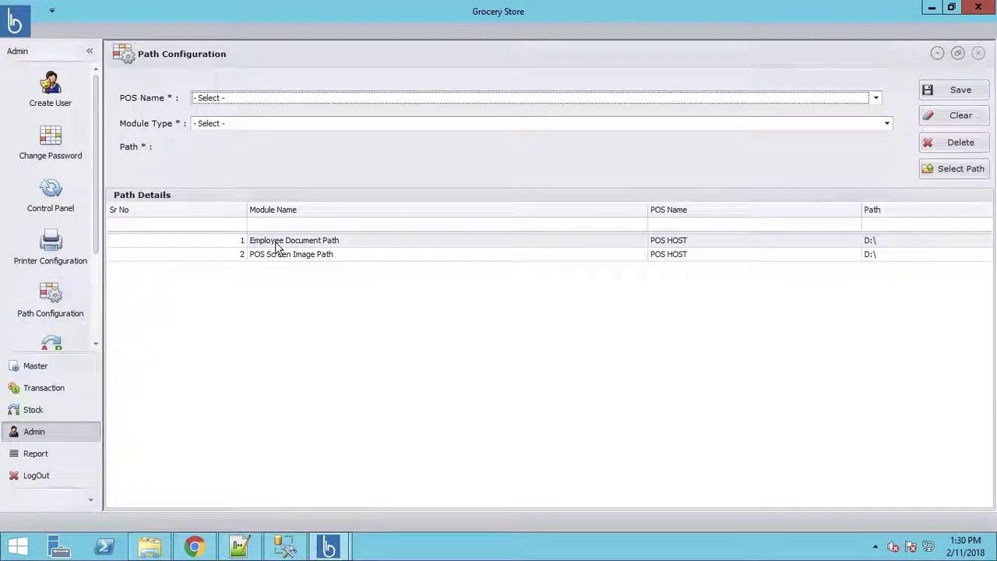
left_click(276, 244)
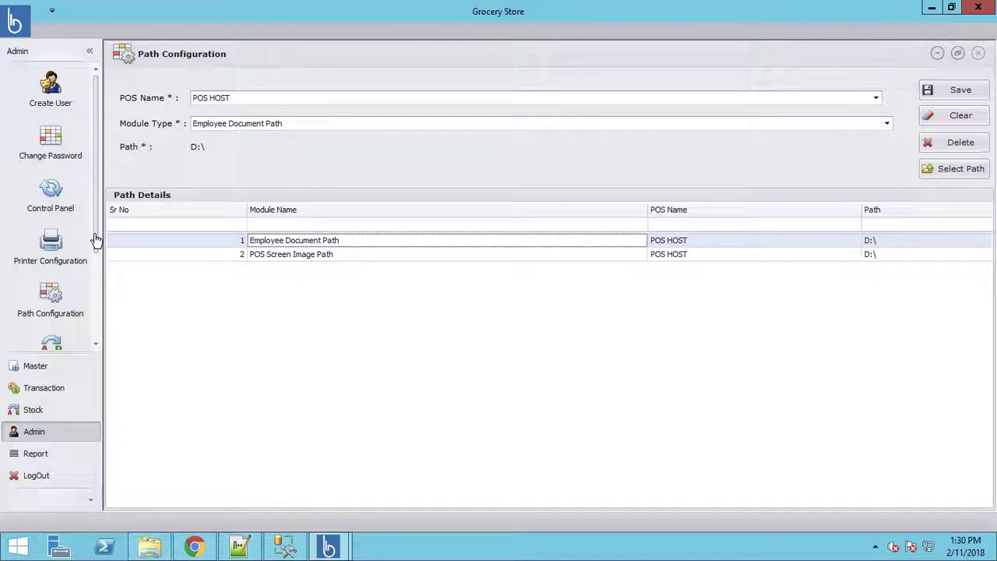
scroll(93, 304, "down", 2)
scroll(93, 315, "down", 2)
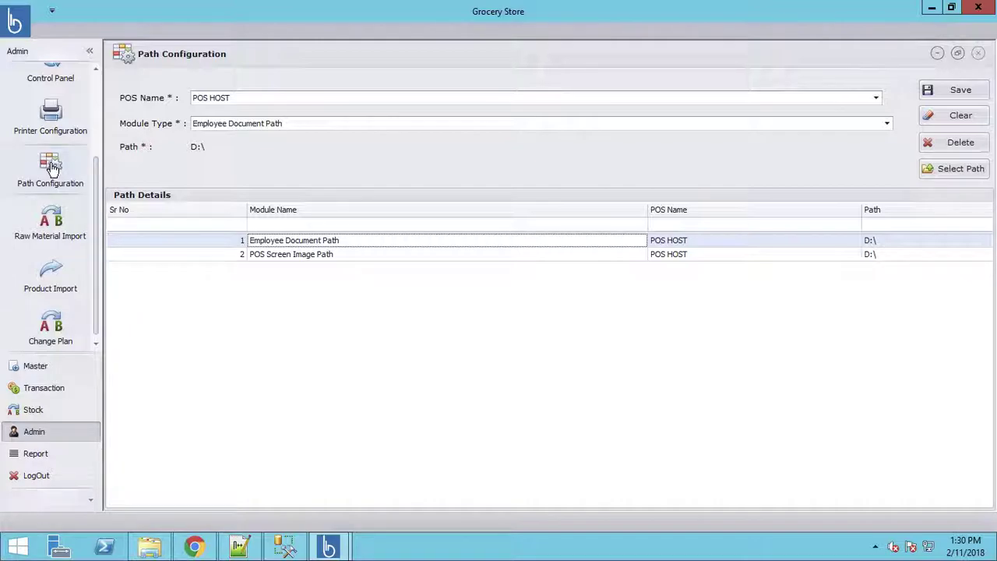
Step: Look over the Raw Material Import and Product Import pages, then open Product Master
left_click(50, 226)
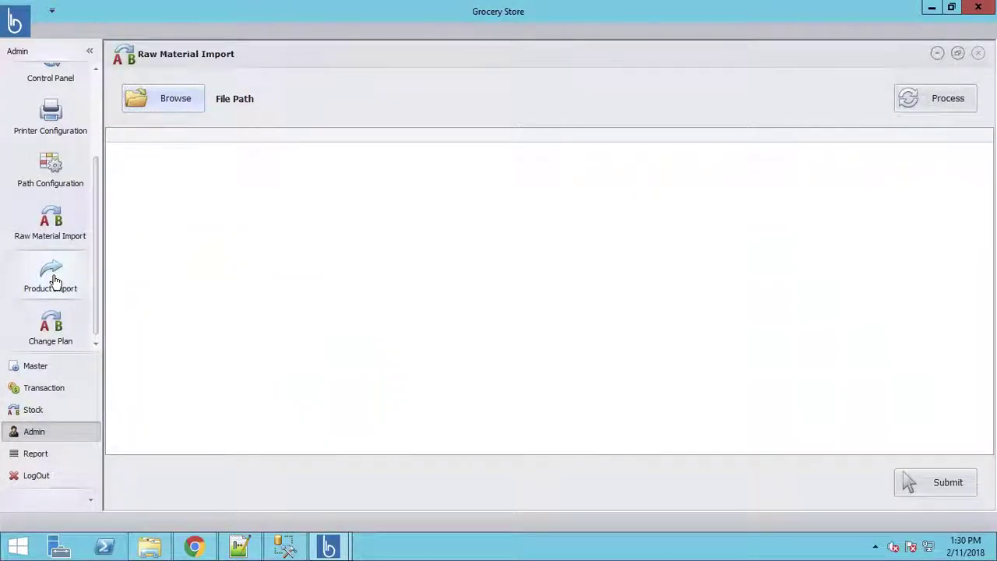
left_click(55, 281)
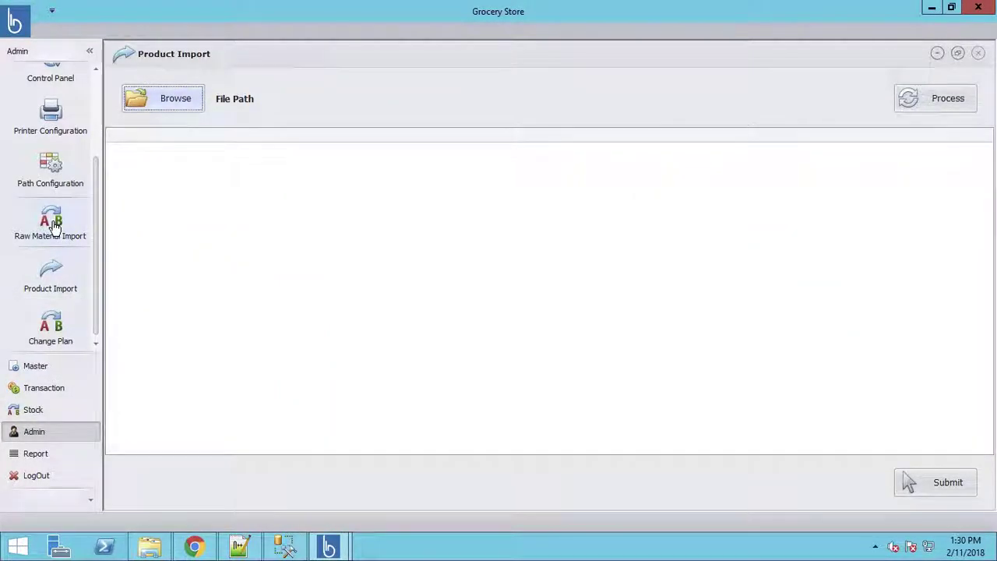
left_click(55, 226)
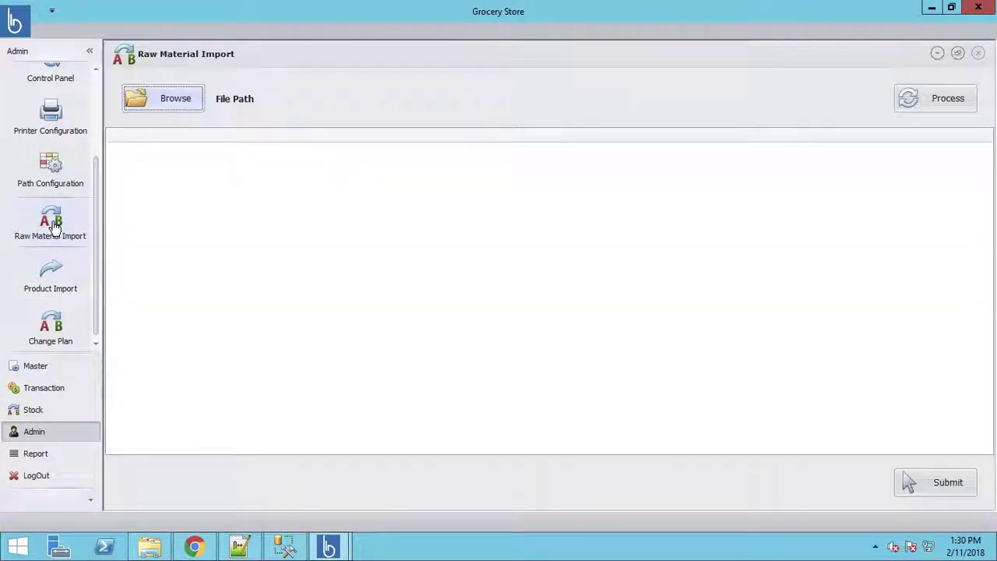
left_click(39, 368)
left_click_drag(98, 195, 100, 268)
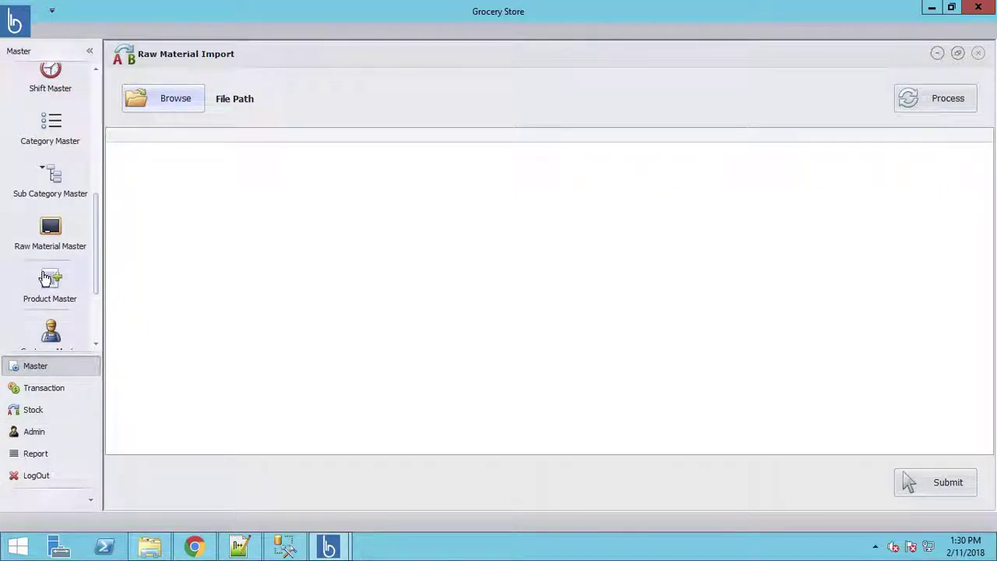
left_click(50, 282)
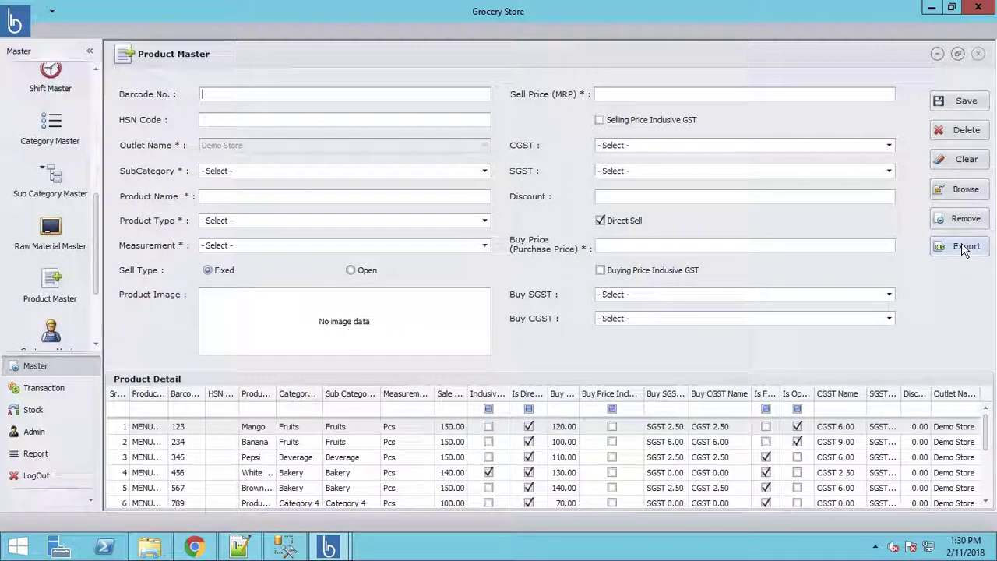
Step: Export the product list to Excel as 'Product List' in New Volume (D:)
left_click(963, 247)
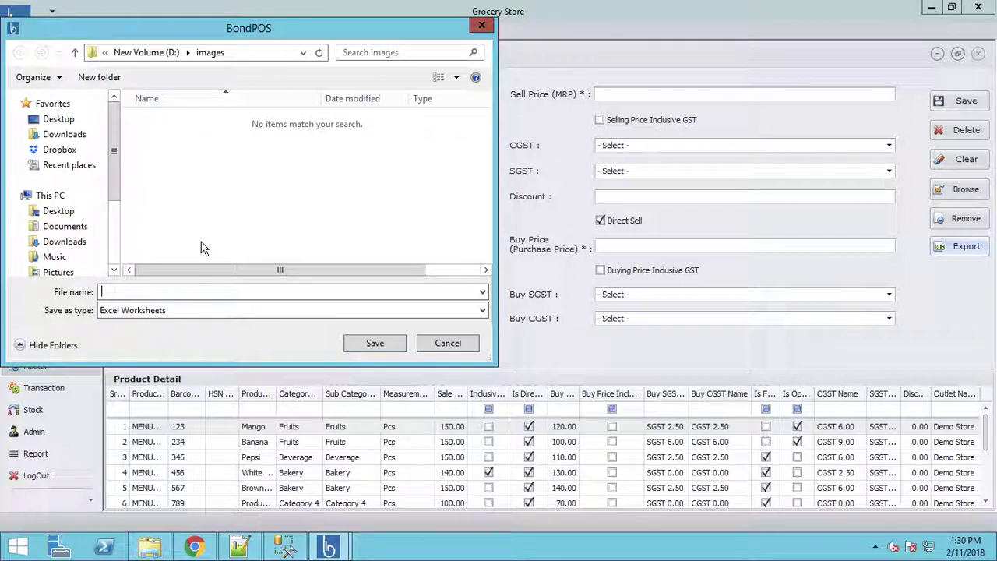
left_click(147, 53)
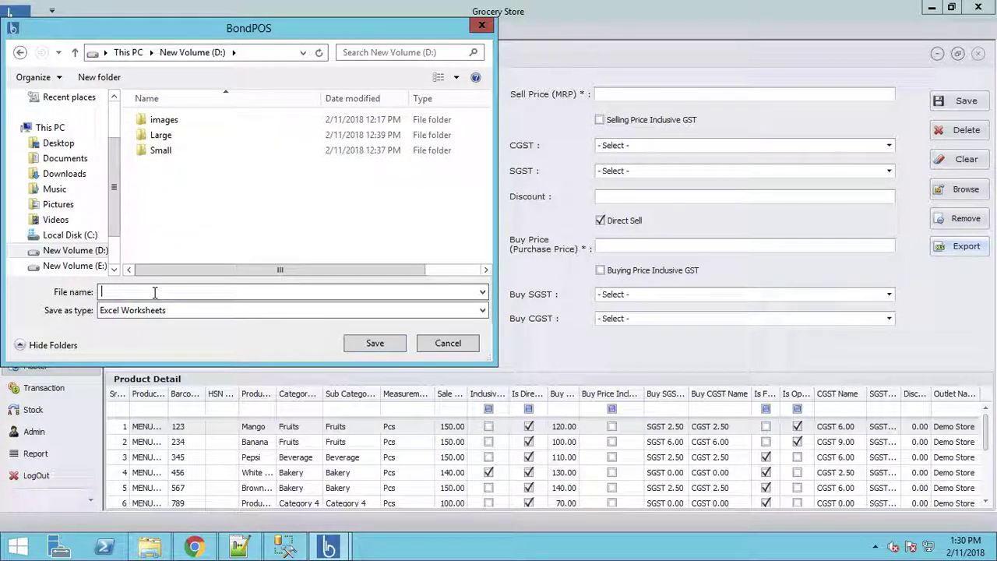
left_click(153, 290)
type("Product List")
left_click(374, 343)
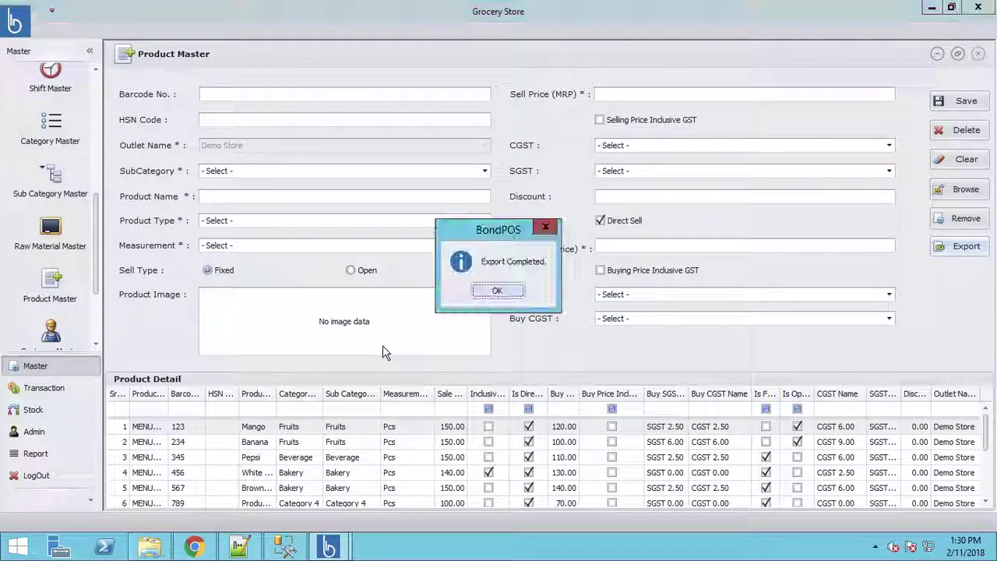
left_click(499, 293)
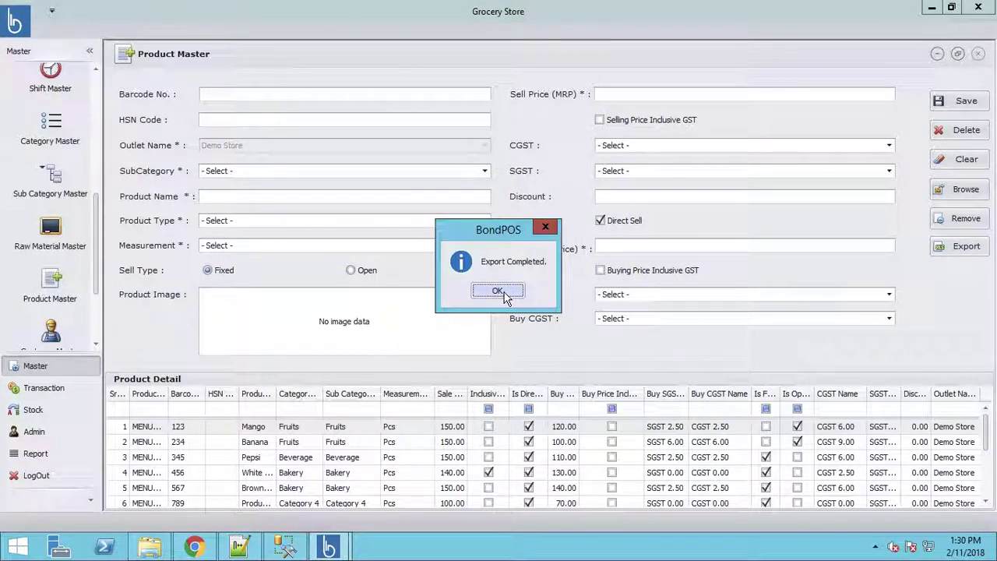
Step: Load and process D:\Product List.csv in Product Import, showing two duplicate barcode-111 rows
left_click(33, 432)
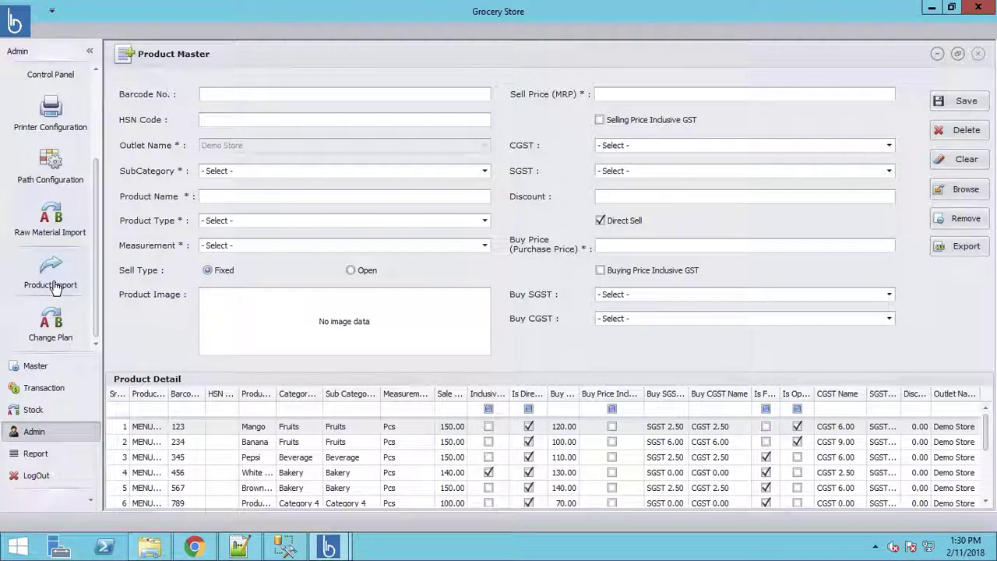
left_click(53, 280)
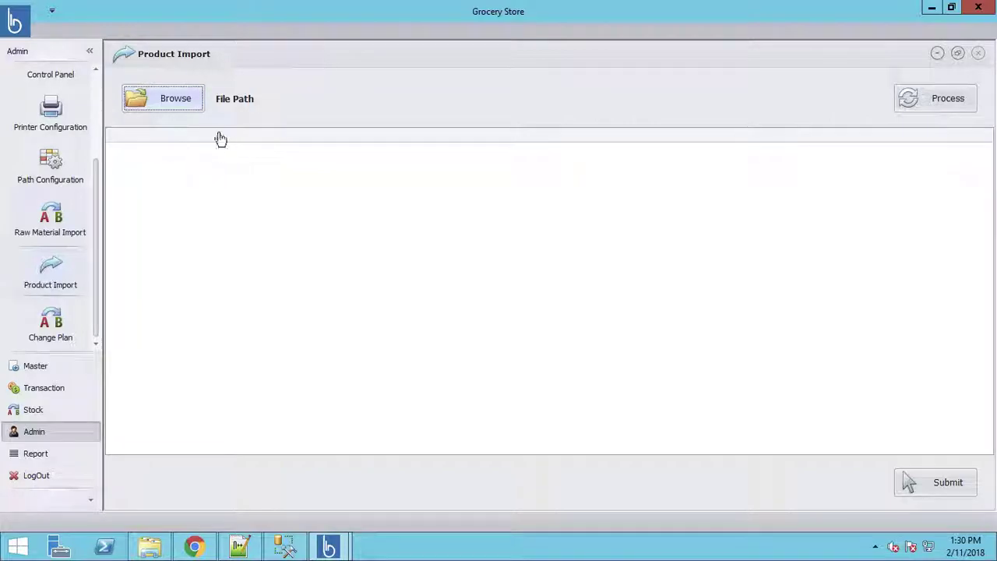
left_click(180, 114)
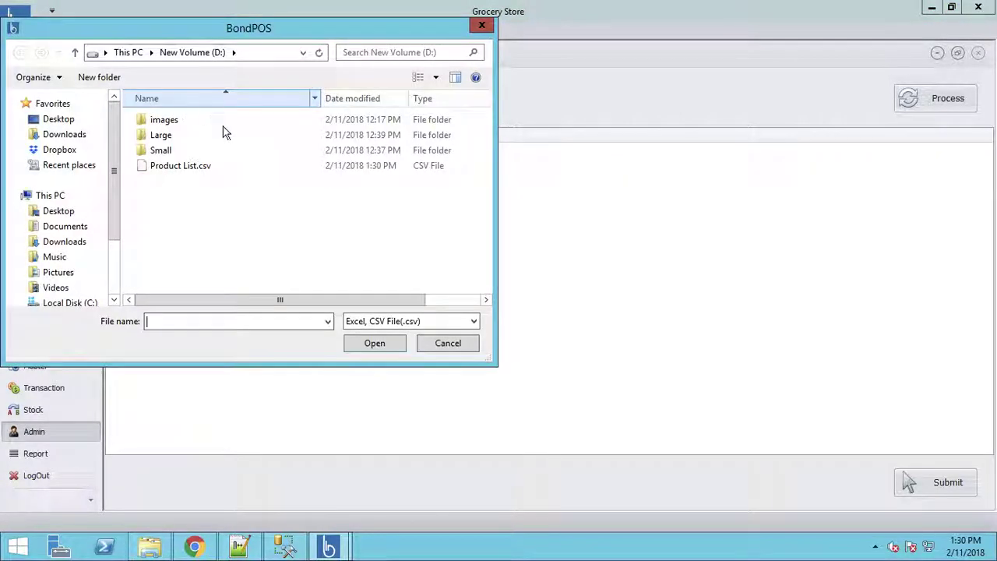
left_click(187, 170)
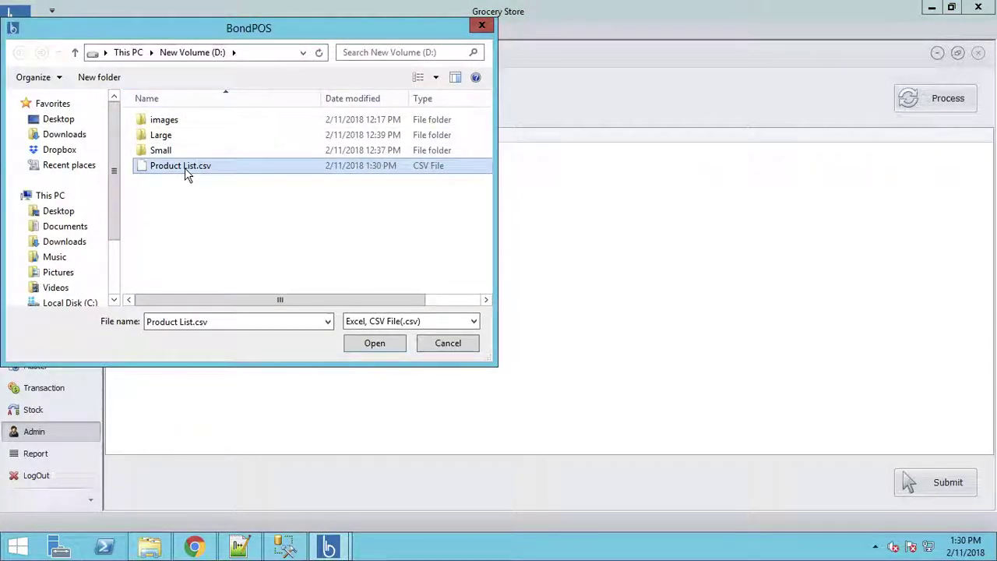
left_click(388, 348)
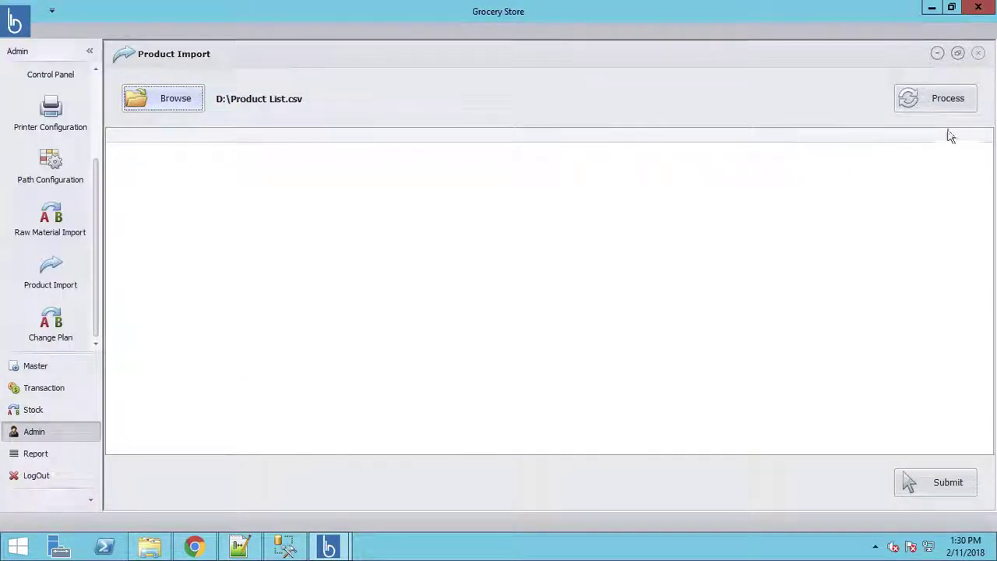
left_click(950, 105)
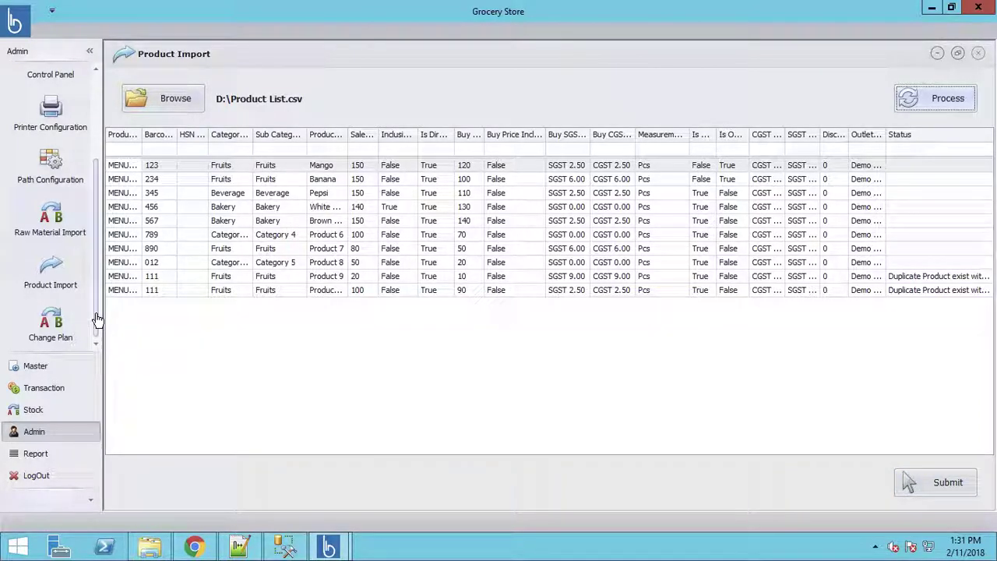
left_click(56, 226)
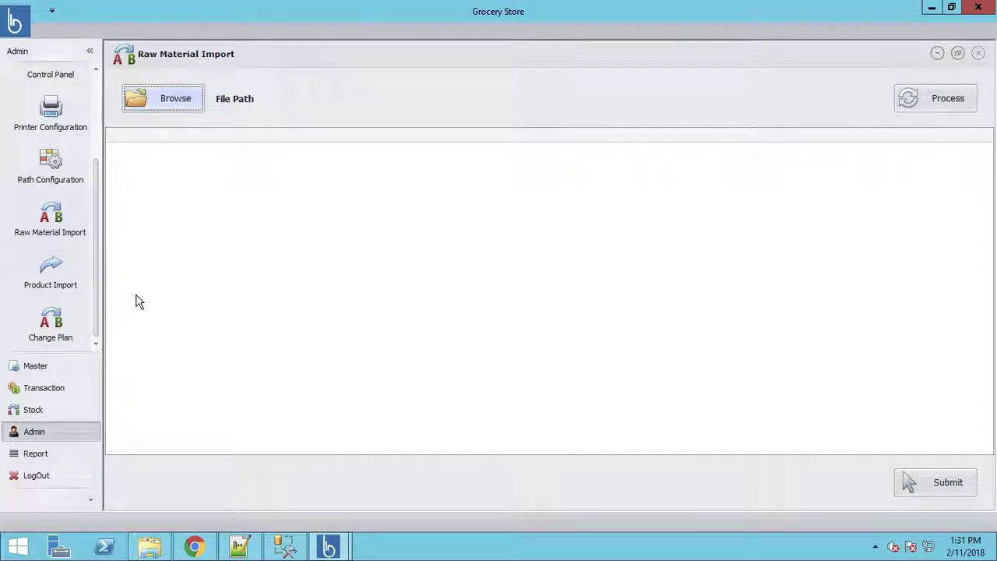
Step: View the sales Dashboard report, then switch back to the Point of Sale window with order 5
left_click(35, 454)
left_click(50, 86)
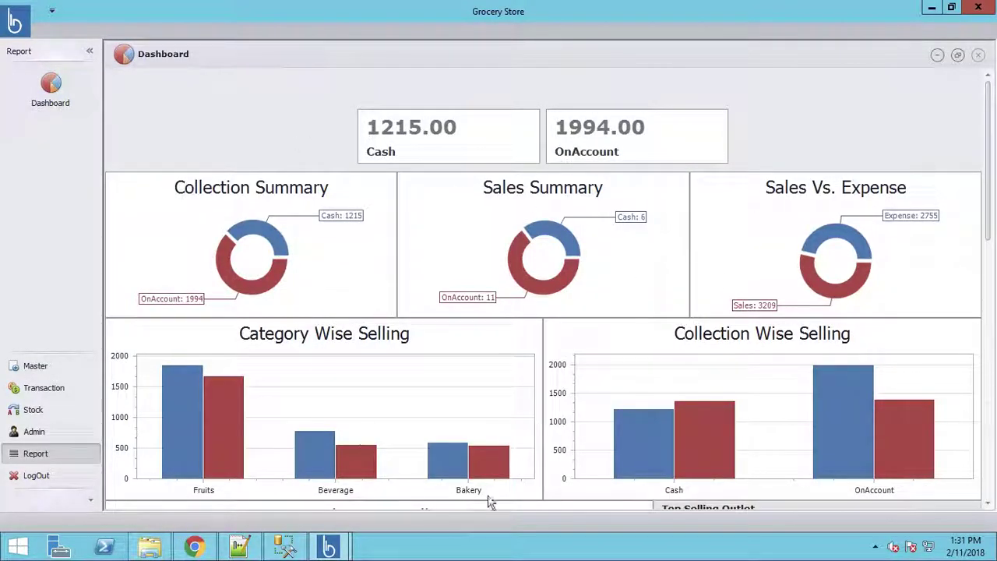
left_click(328, 549)
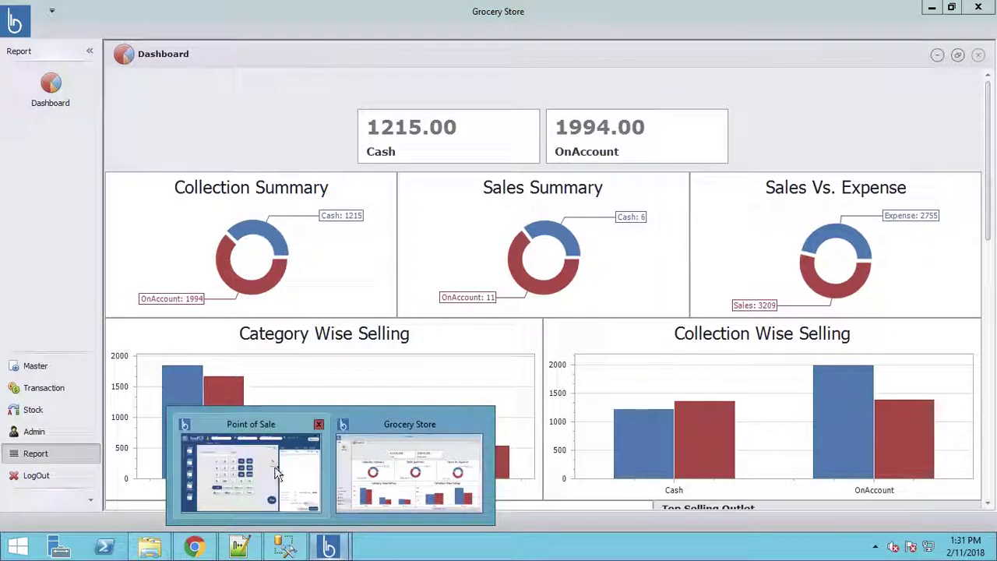
left_click(274, 475)
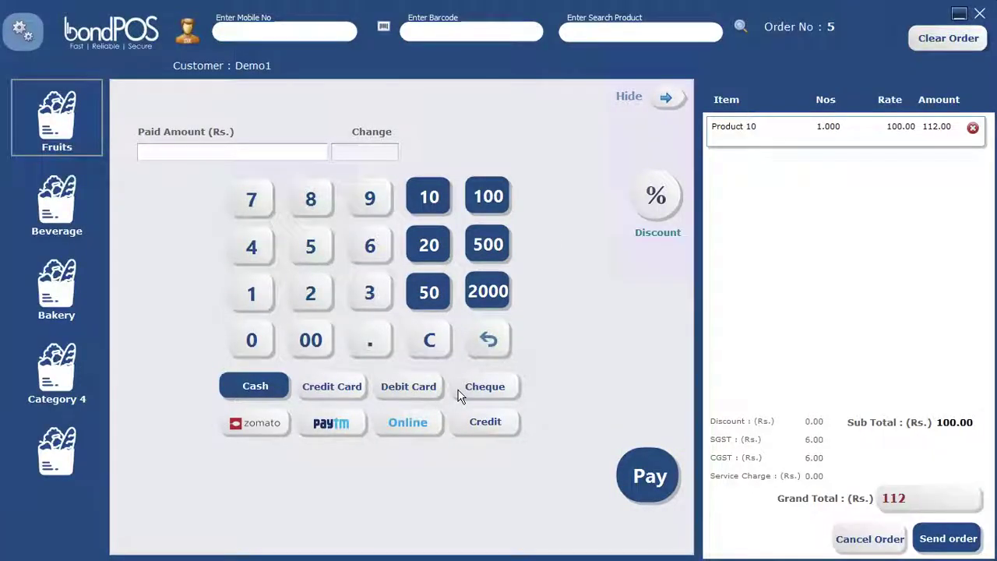
Step: Refresh the order screen from the gear menu
left_click(22, 40)
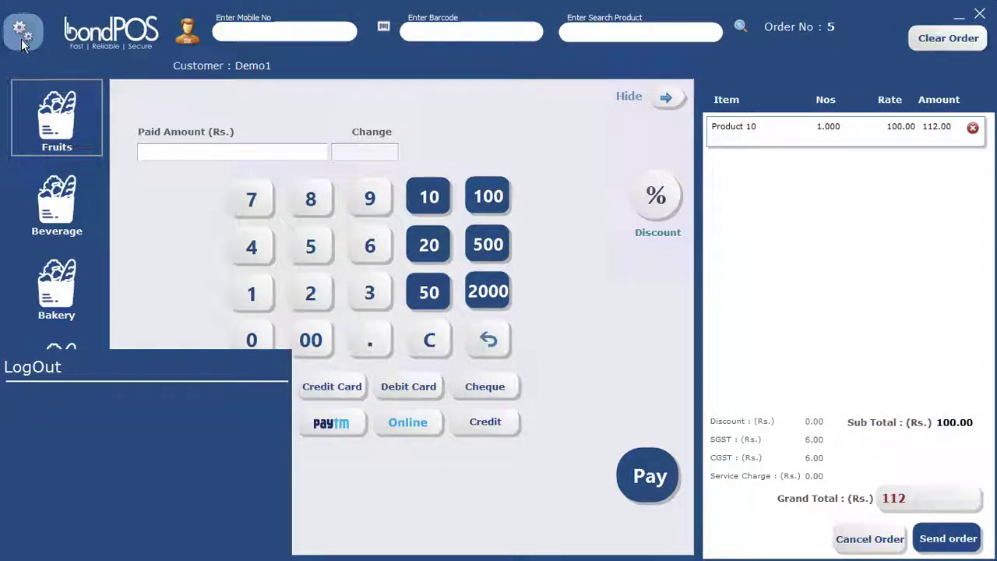
left_click(34, 335)
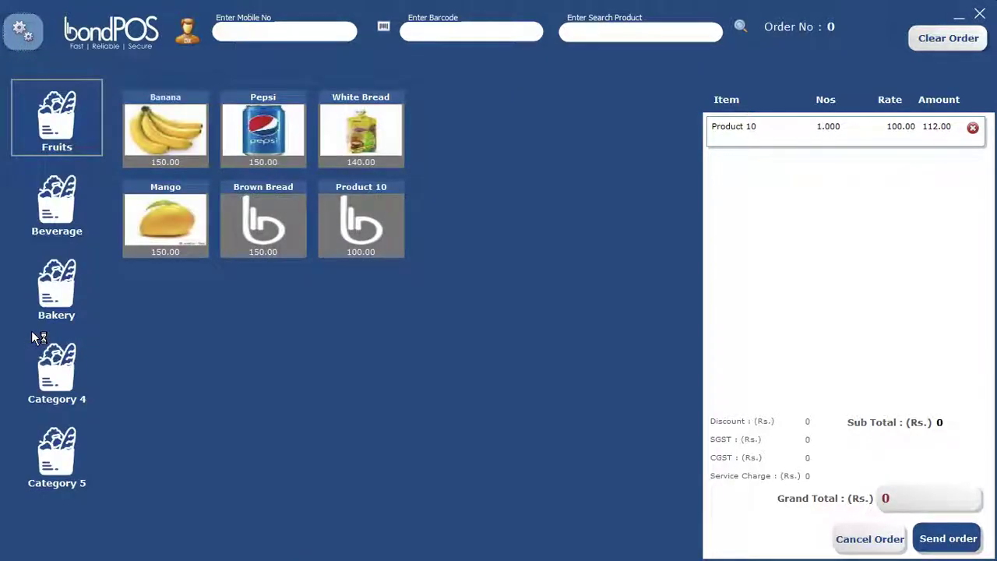
left_click(21, 31)
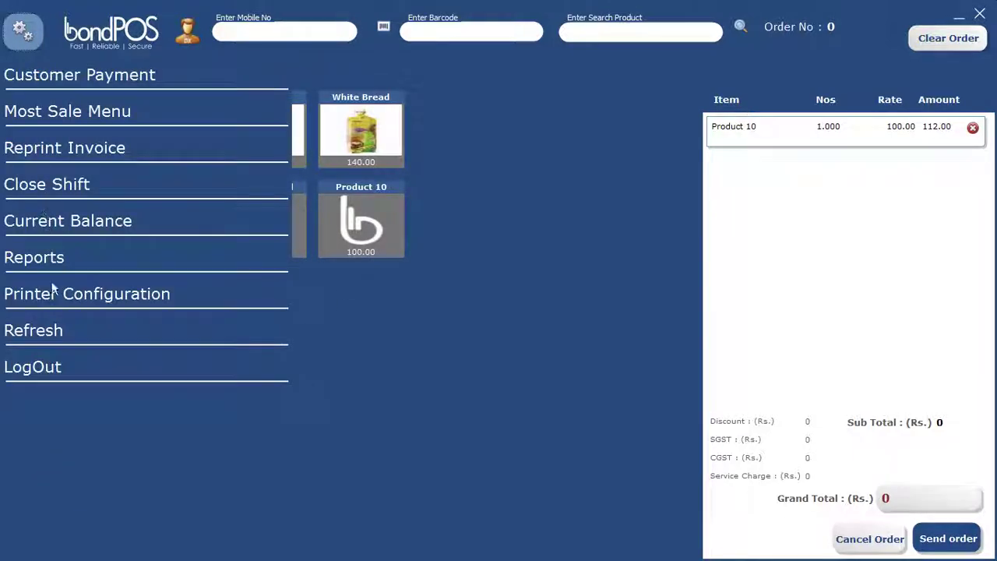
left_click(35, 330)
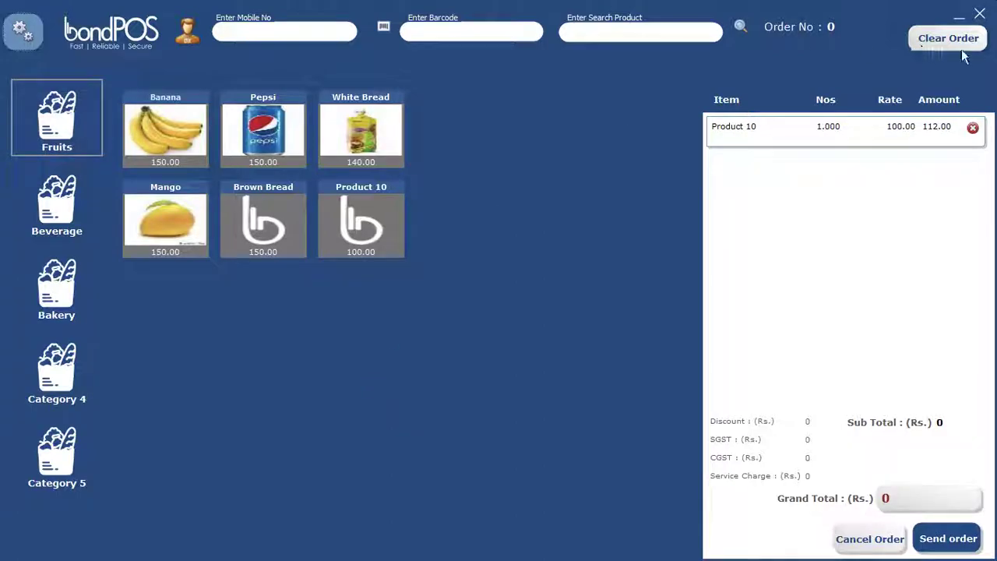
Step: Log out of the till and confirm with Yes
left_click(20, 32)
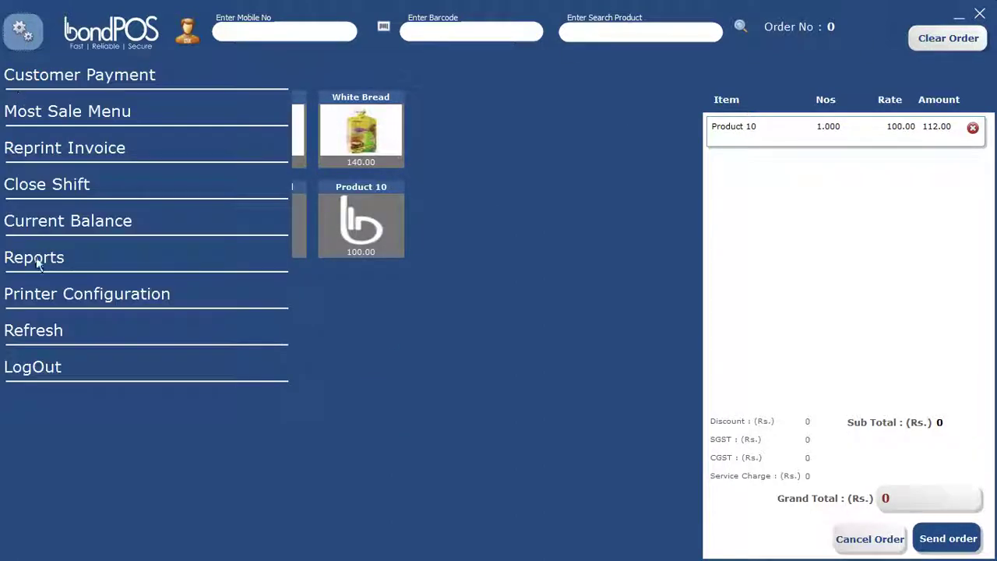
left_click(29, 379)
left_click(476, 309)
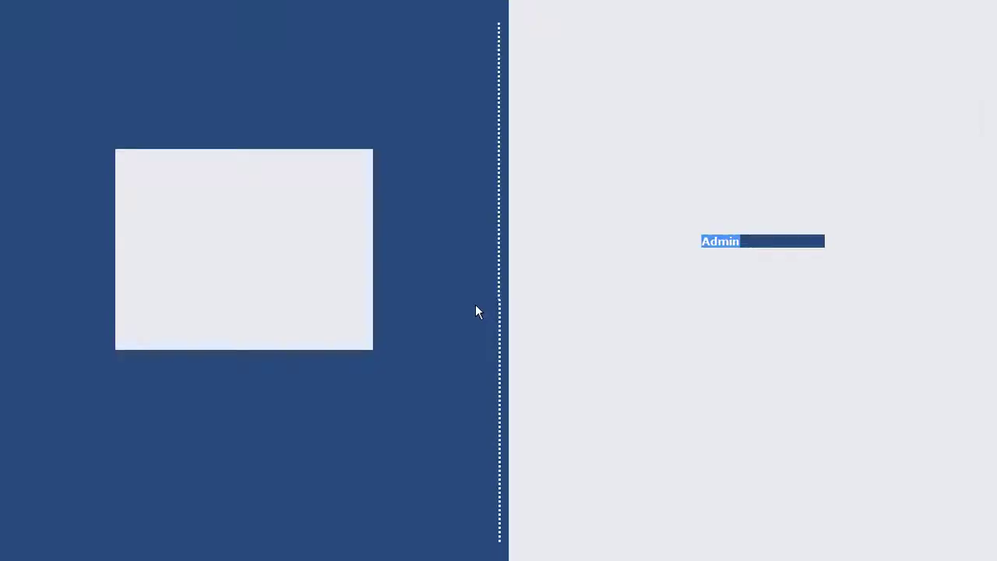
Step: Sign in with the admin password and attach the Demo2 customer to new order 6
type("PO")
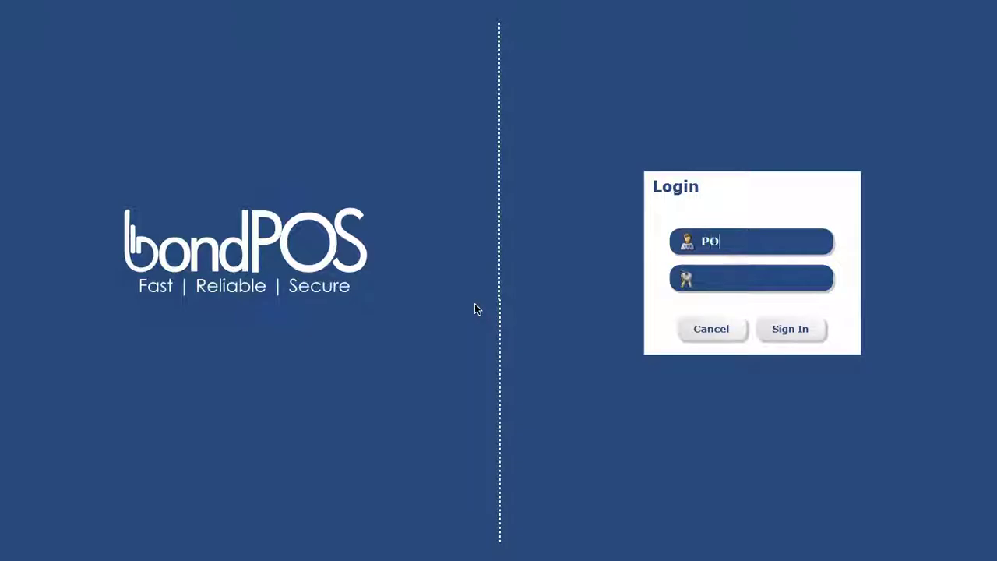
type("123")
left_click(802, 334)
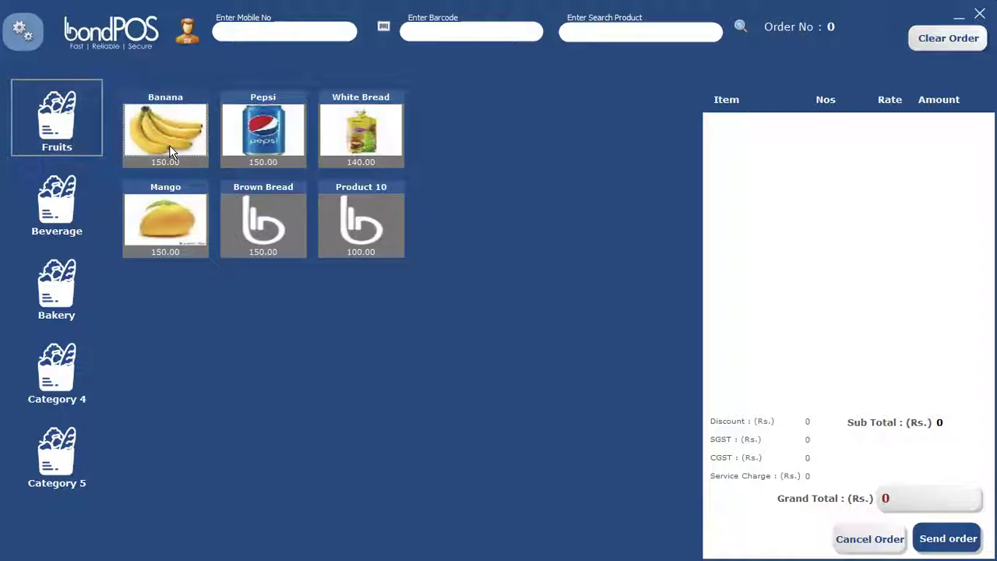
key("F2")
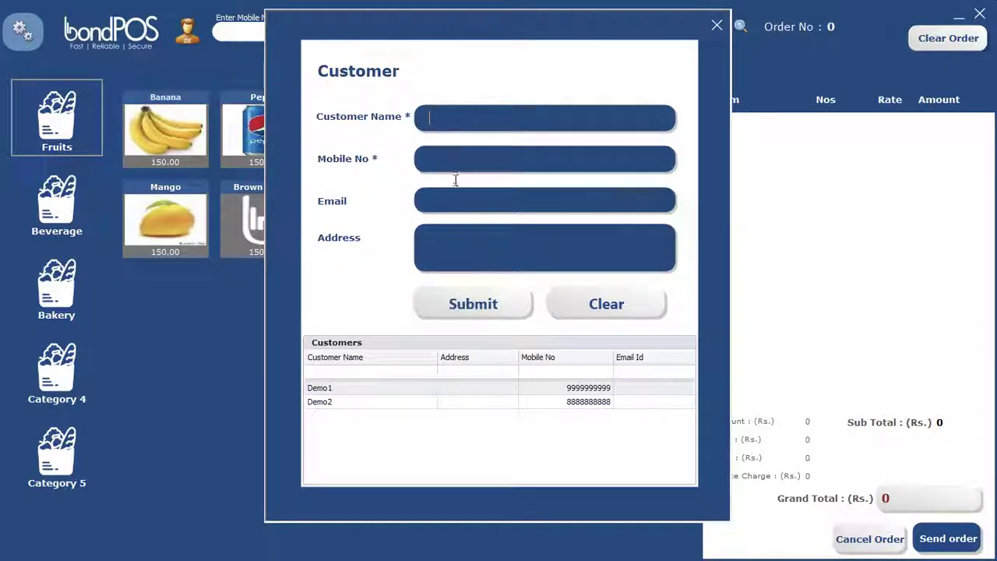
double_click(356, 404)
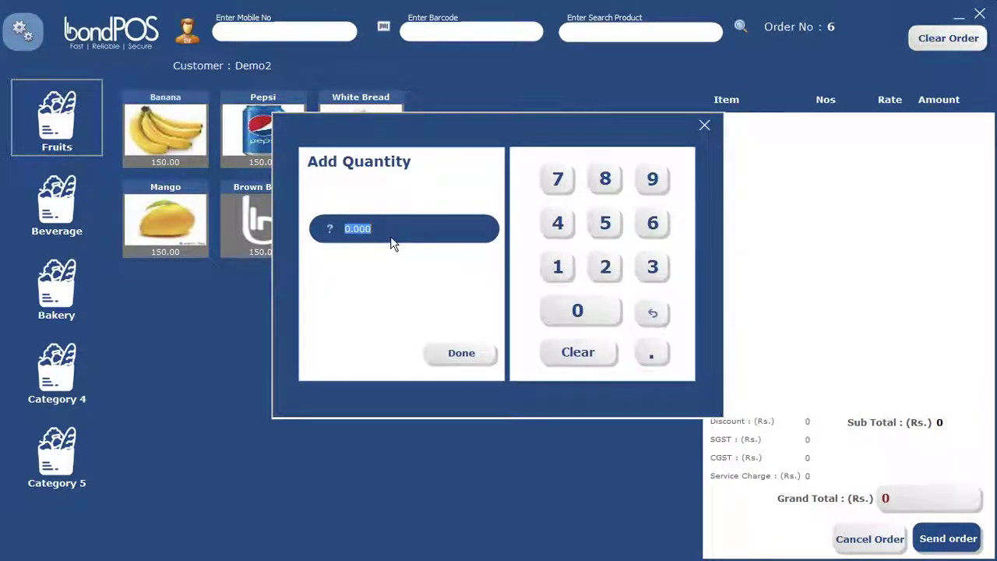
Step: Enter a quantity of 1.5 for Banana and confirm it
type("1.5")
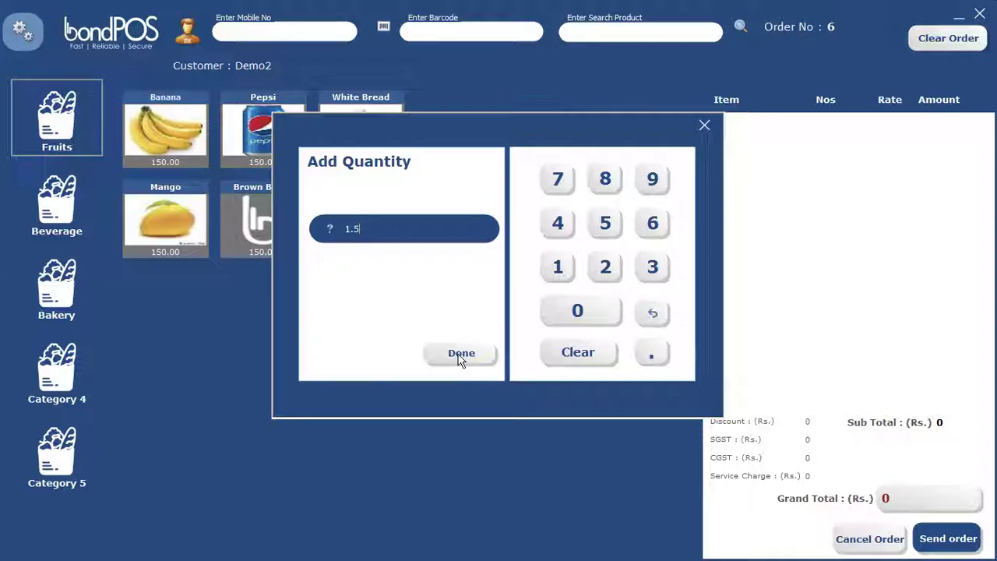
left_click(462, 354)
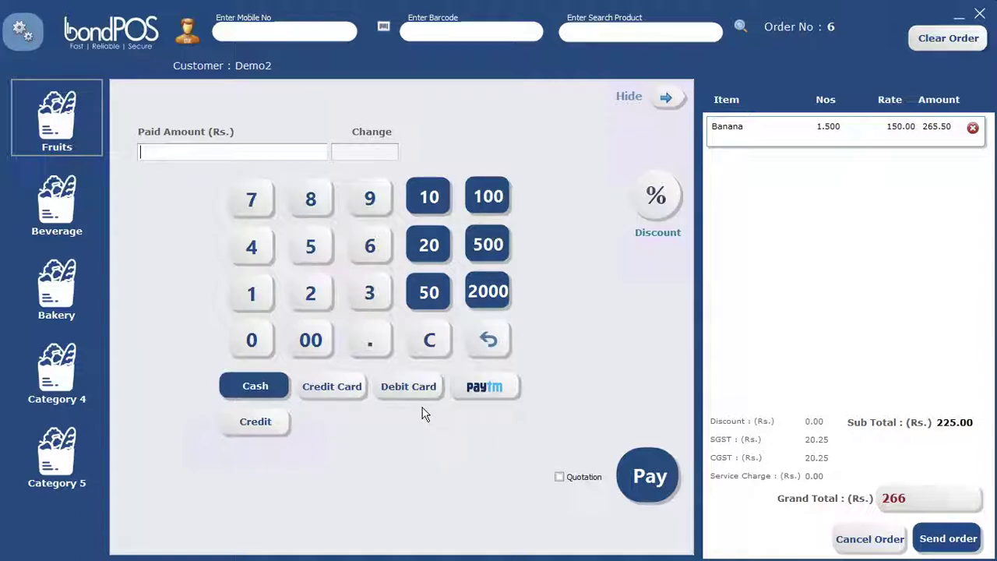
Step: Pay order 6 as a quotation with 500 cash and save the receipt output as '9'
left_click(559, 478)
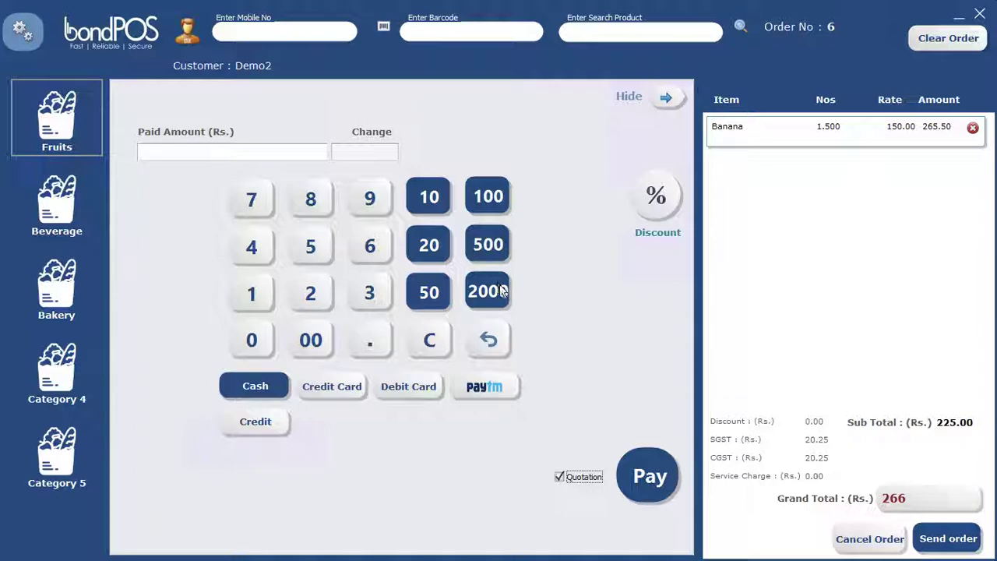
left_click(491, 246)
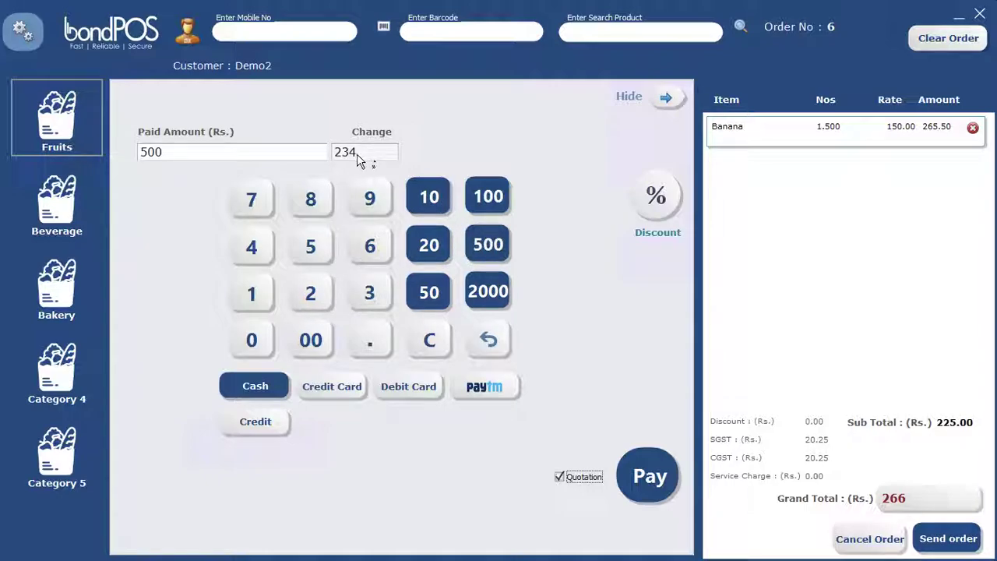
left_click(627, 466)
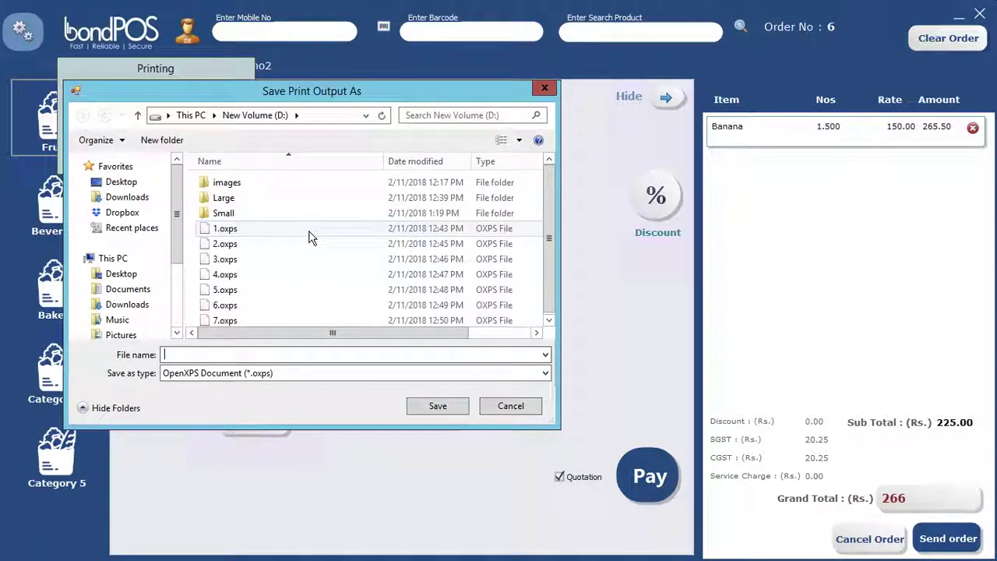
type("9")
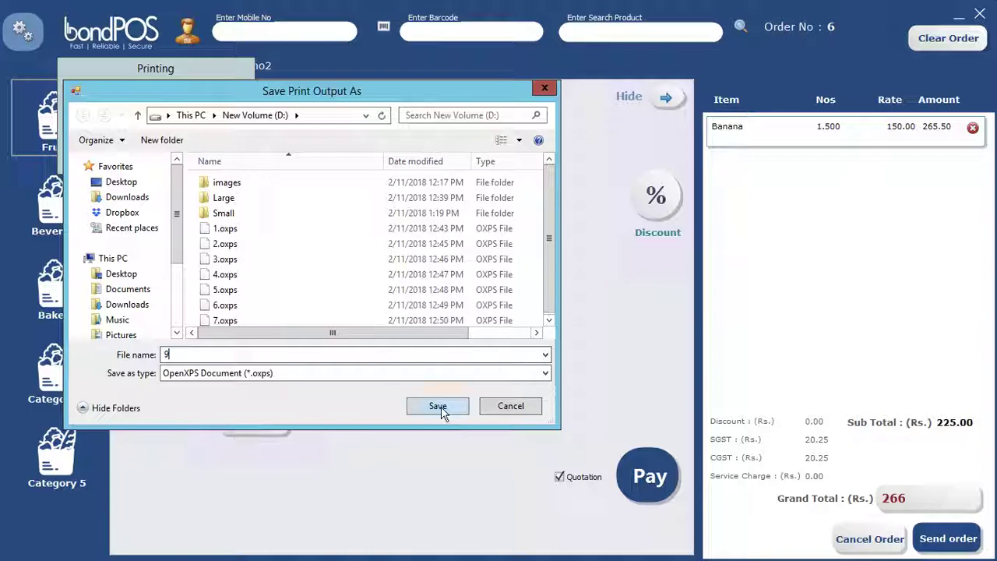
left_click(437, 407)
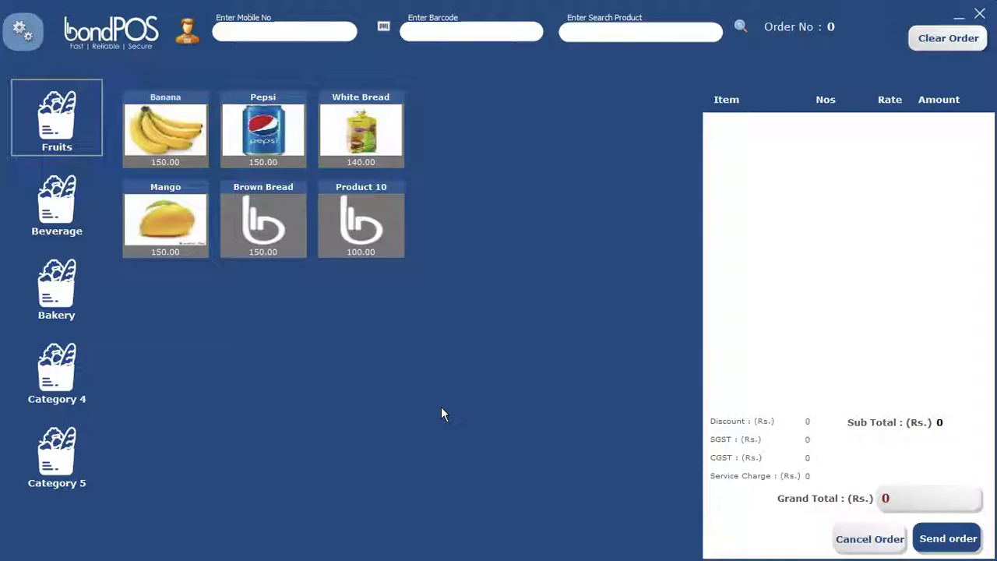
Step: Browse the Beverage, Bakery, Category 4 and Fruits products, then open Reports
left_click(58, 215)
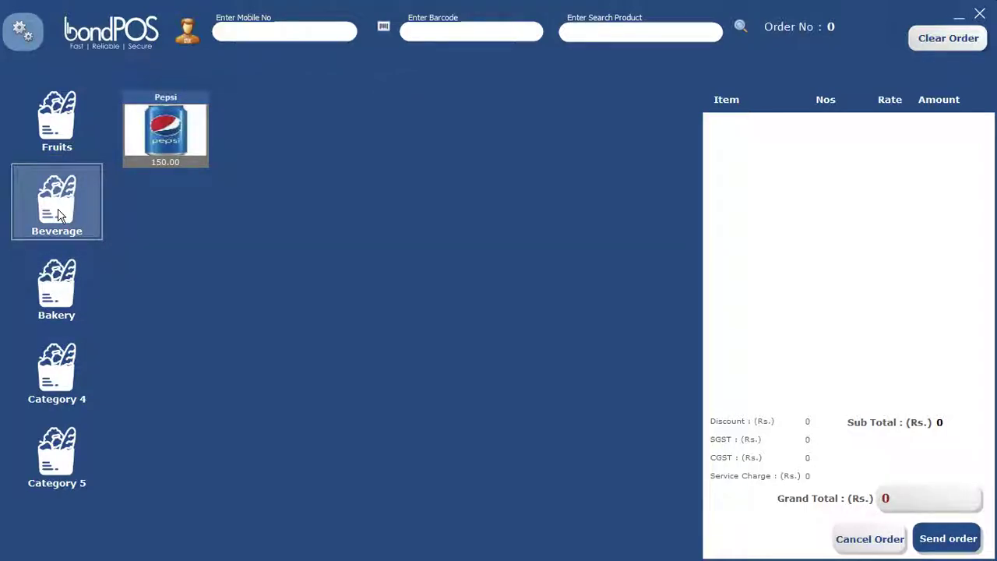
left_click(56, 286)
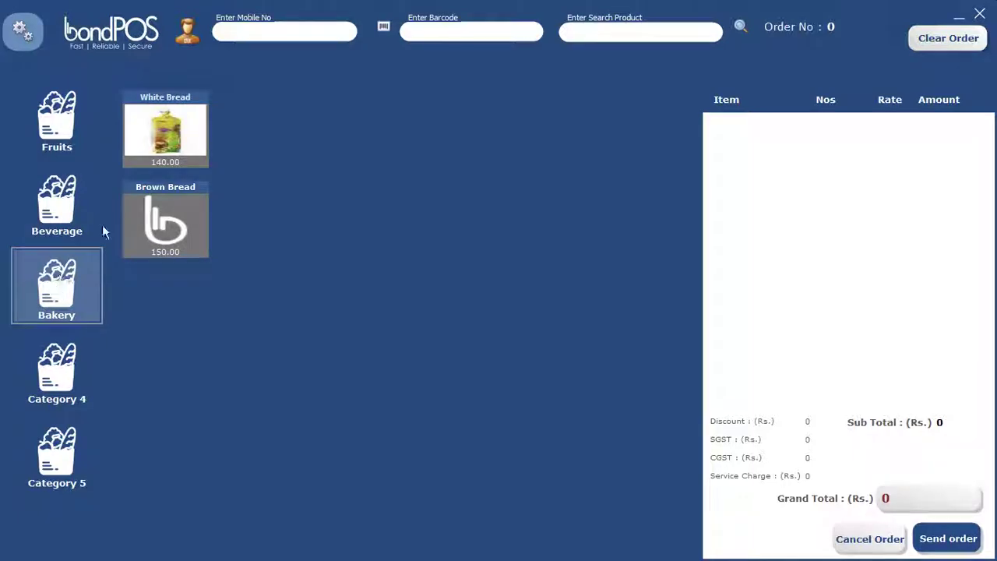
left_click(59, 371)
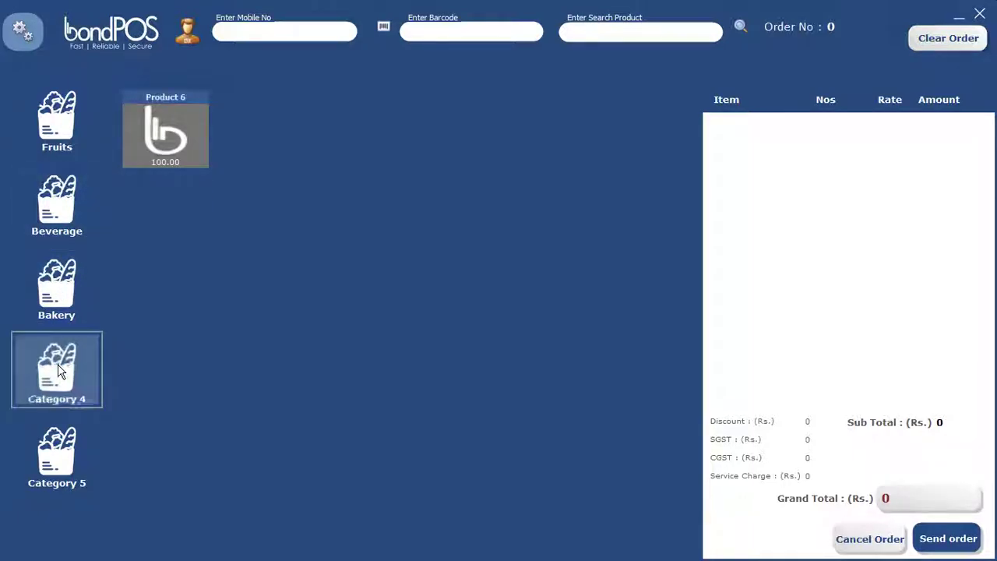
left_click(61, 123)
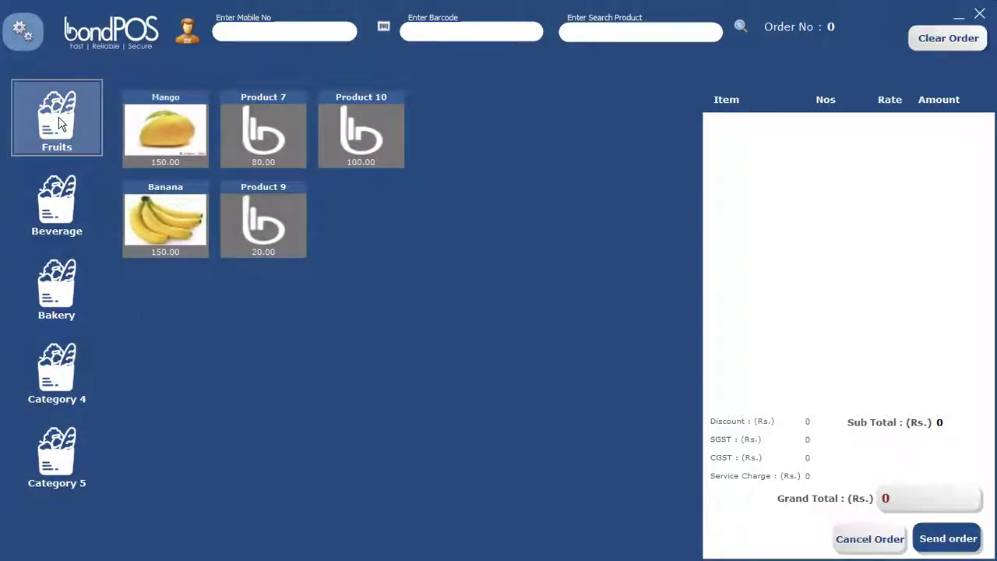
left_click(35, 31)
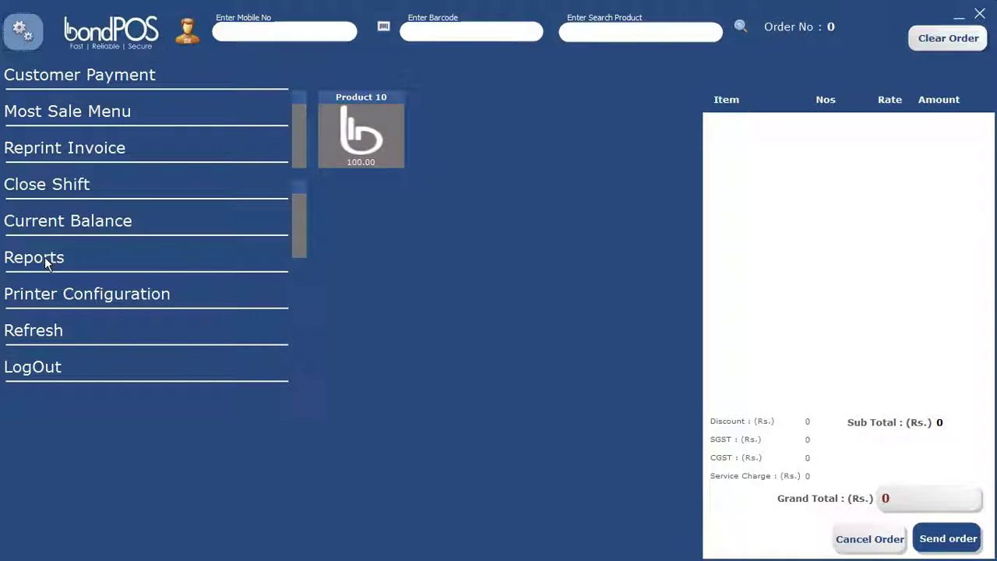
left_click(44, 256)
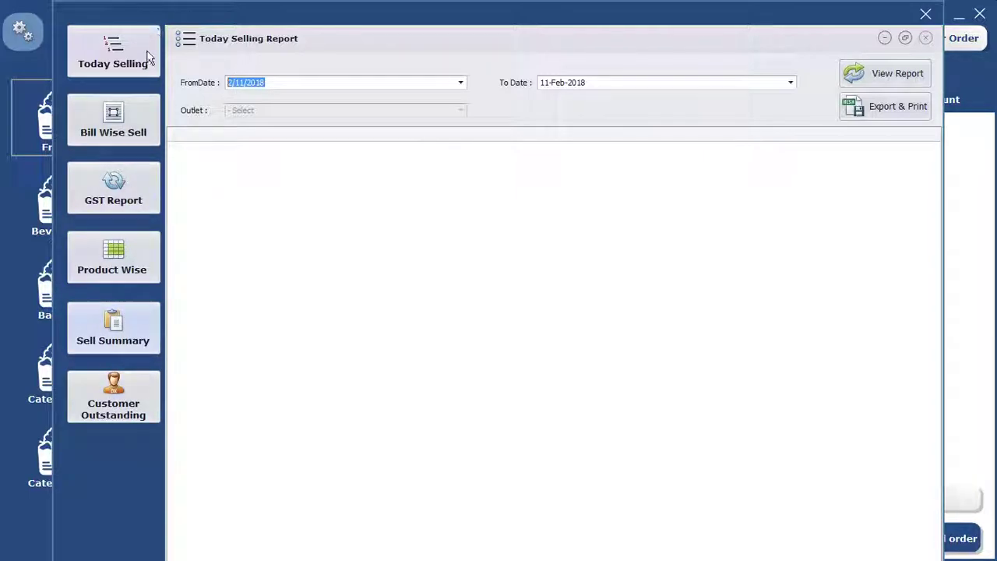
Step: Run the Today Selling report for 11-Feb-2018 (total 3473.94), then restore and close its window
left_click(117, 56)
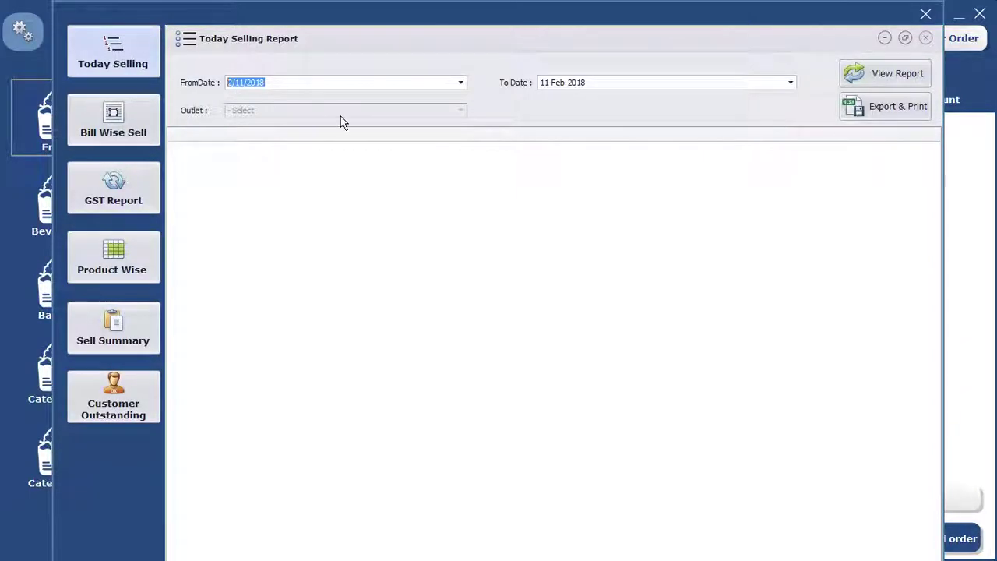
left_click(895, 76)
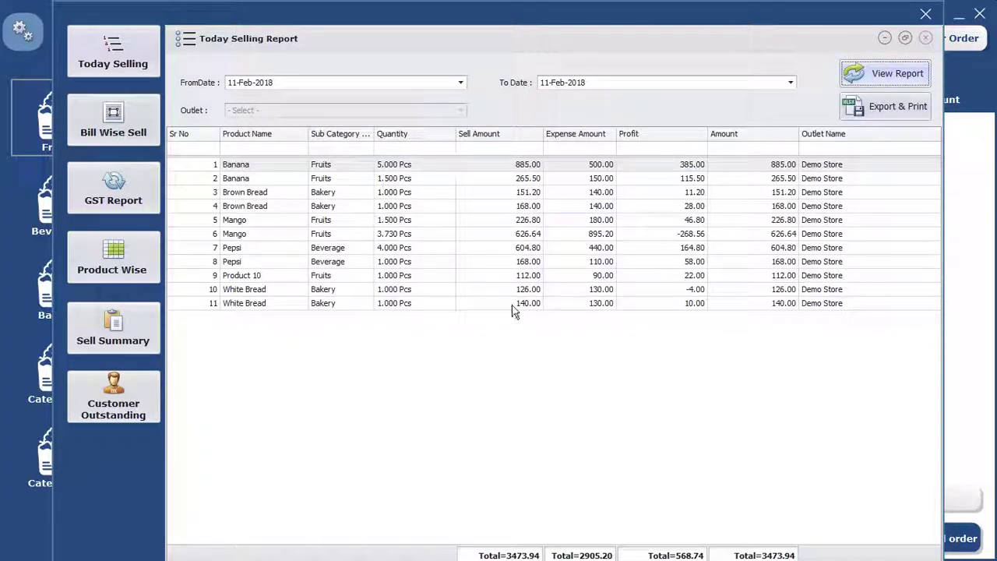
left_click(906, 38)
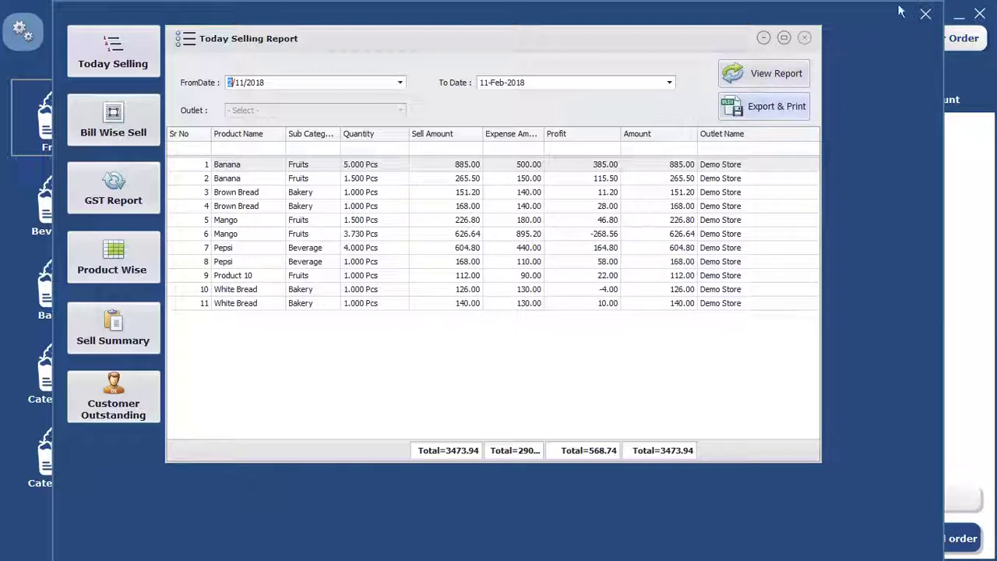
left_click(806, 39)
Step: Generate the Bill Wise Sale report listing bills 1–6 with 3475 gross sale, then close the reports
left_click(121, 125)
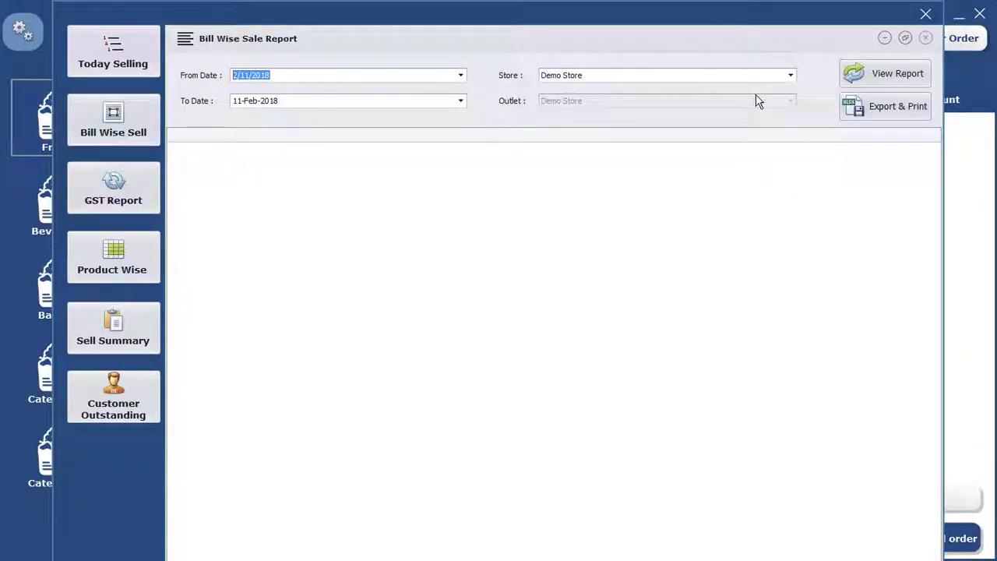
left_click(894, 87)
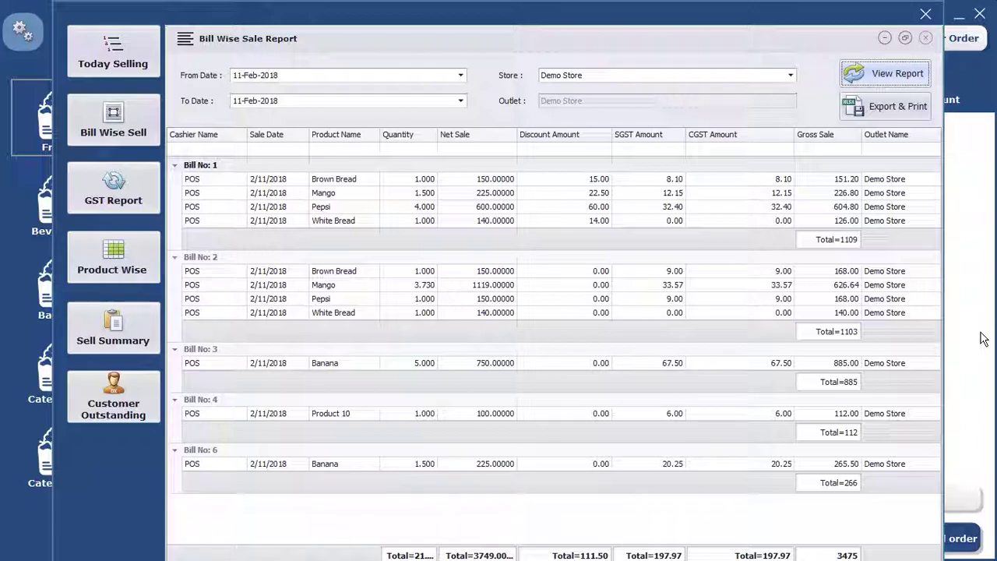
left_click(926, 17)
Step: Build an order for the first demo customer with Product 7, Product 9 and one Banana
left_click(234, 144)
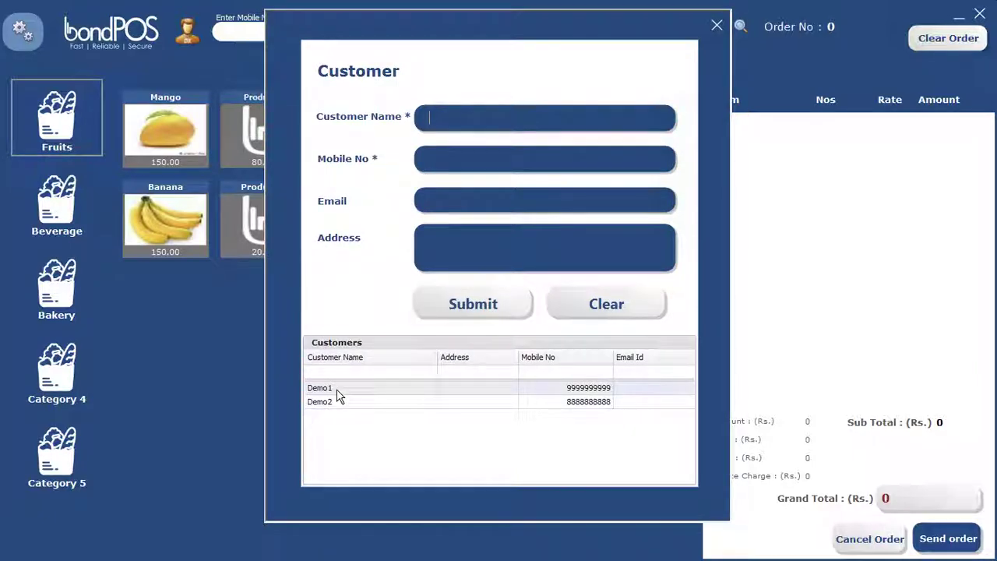
double_click(337, 389)
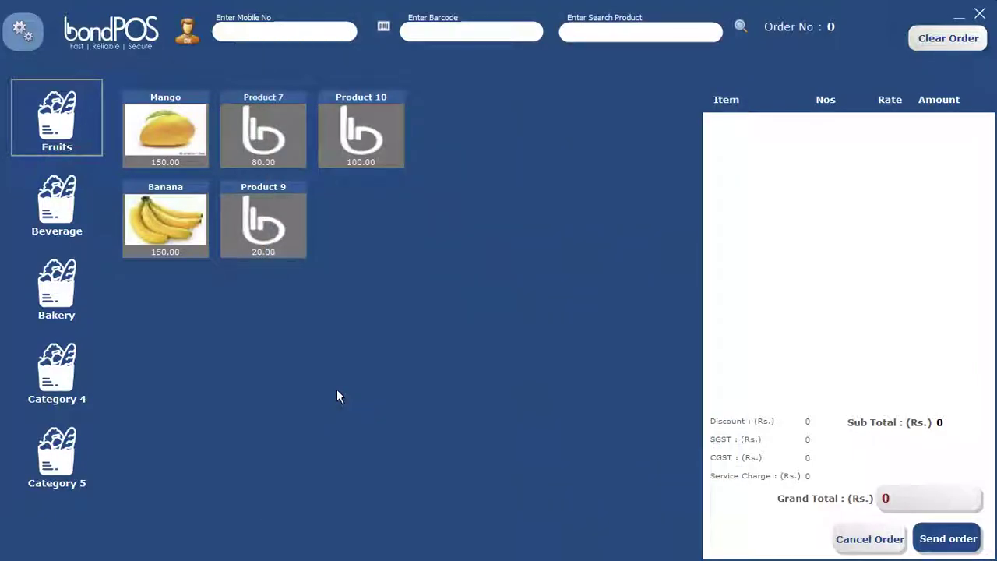
left_click(262, 234)
left_click(176, 226)
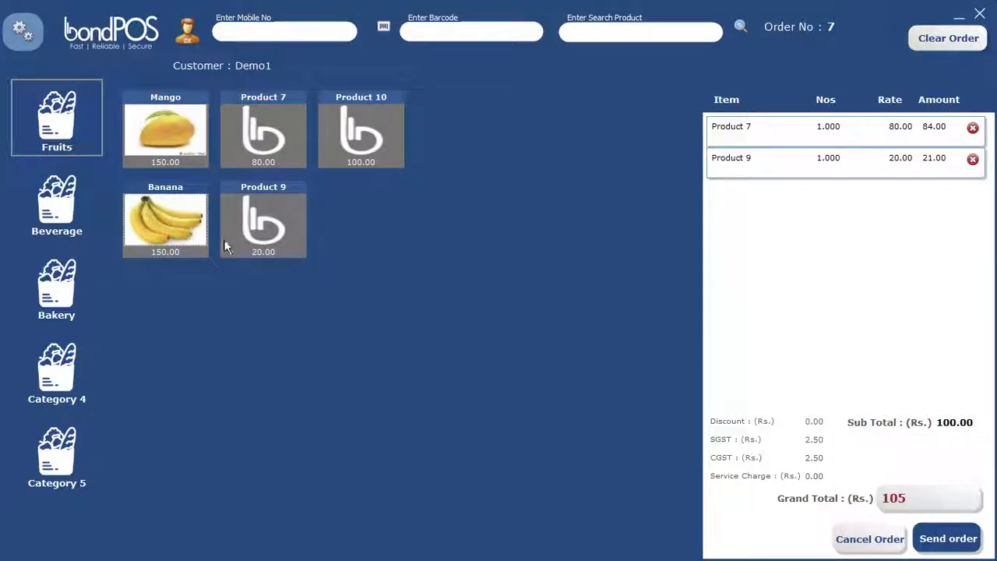
left_click(557, 267)
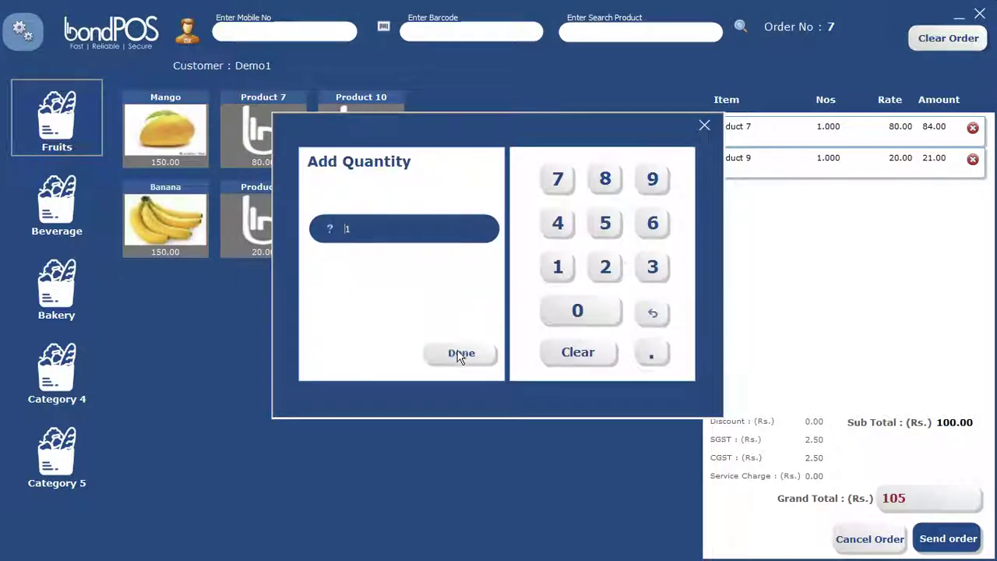
left_click(459, 354)
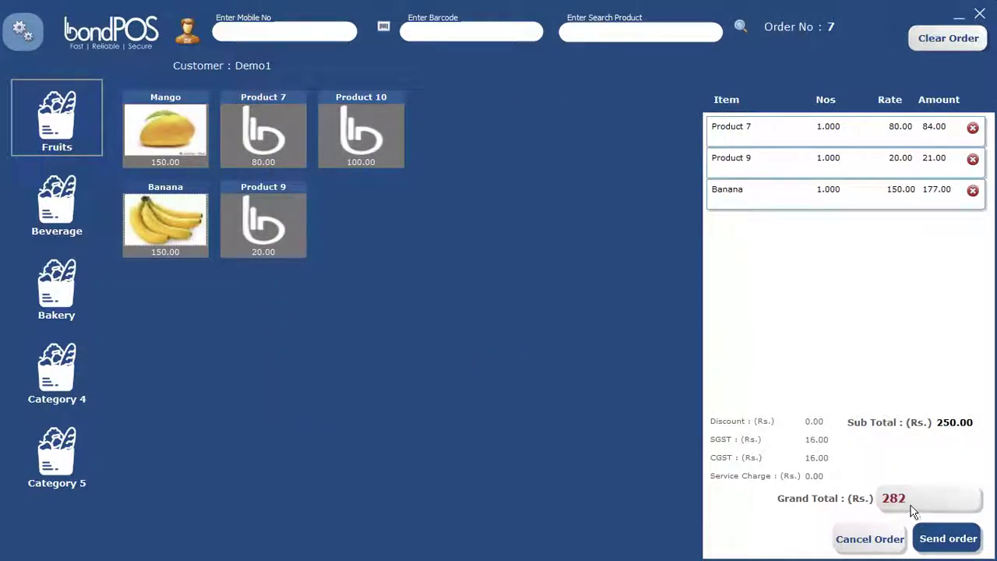
Step: Settle the 282 grand total with 300 paid
left_click(948, 539)
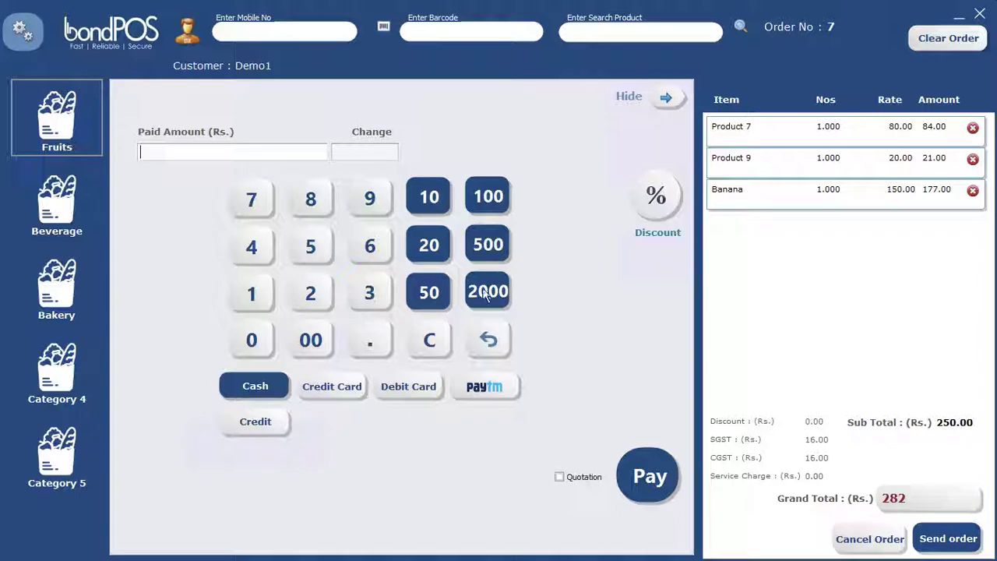
left_click(363, 290)
left_click(313, 337)
left_click(955, 43)
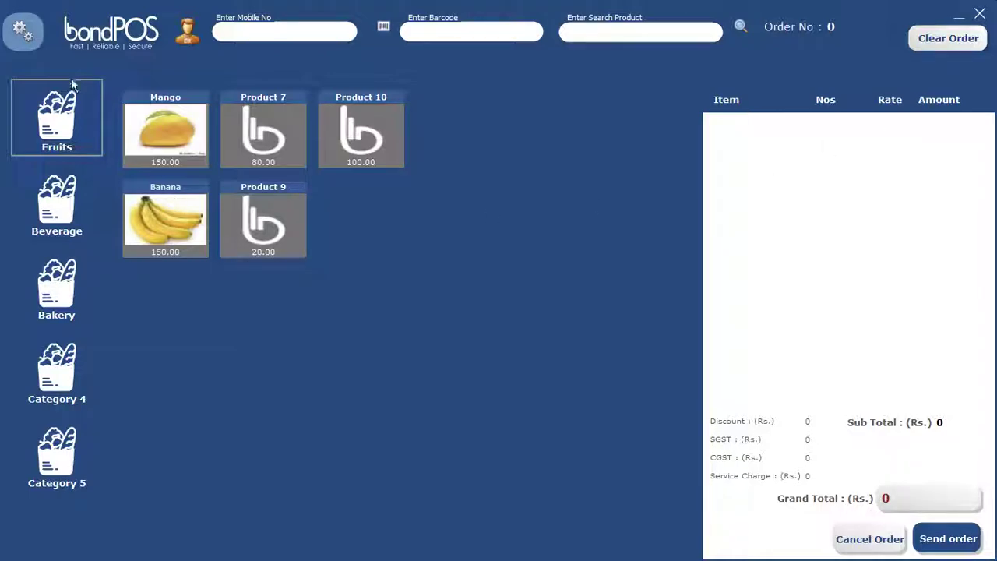
left_click(22, 37)
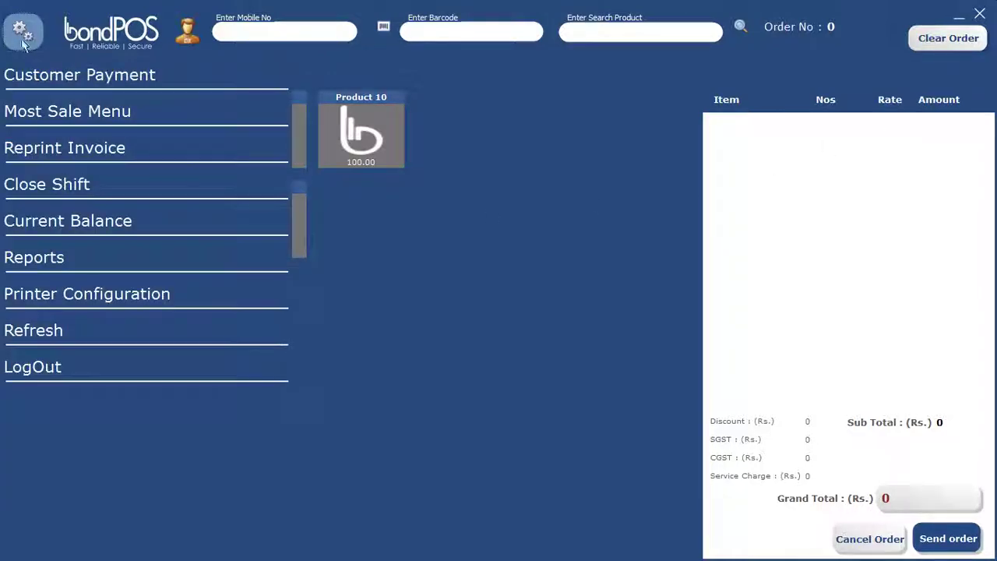
left_click(45, 264)
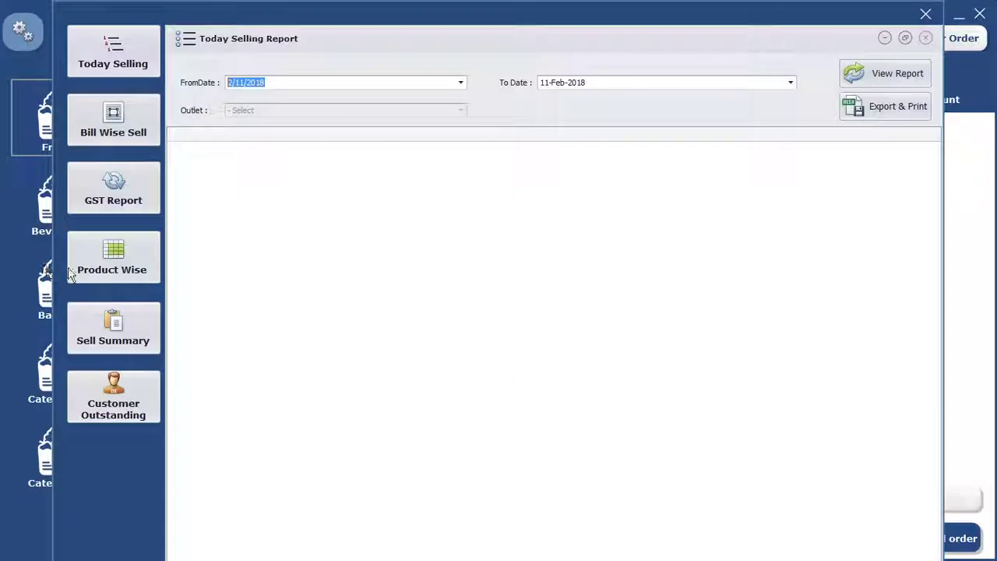
left_click(114, 139)
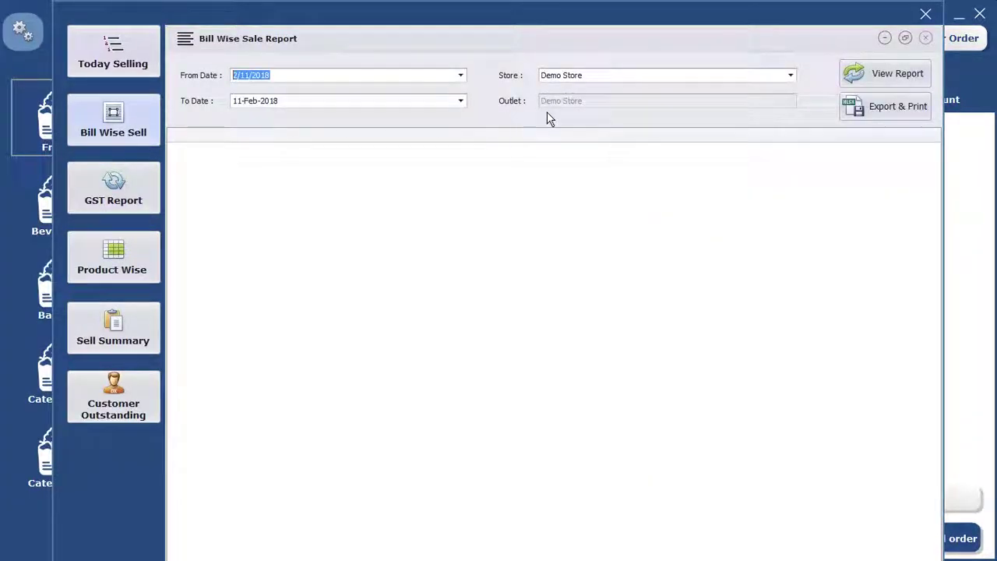
left_click(902, 79)
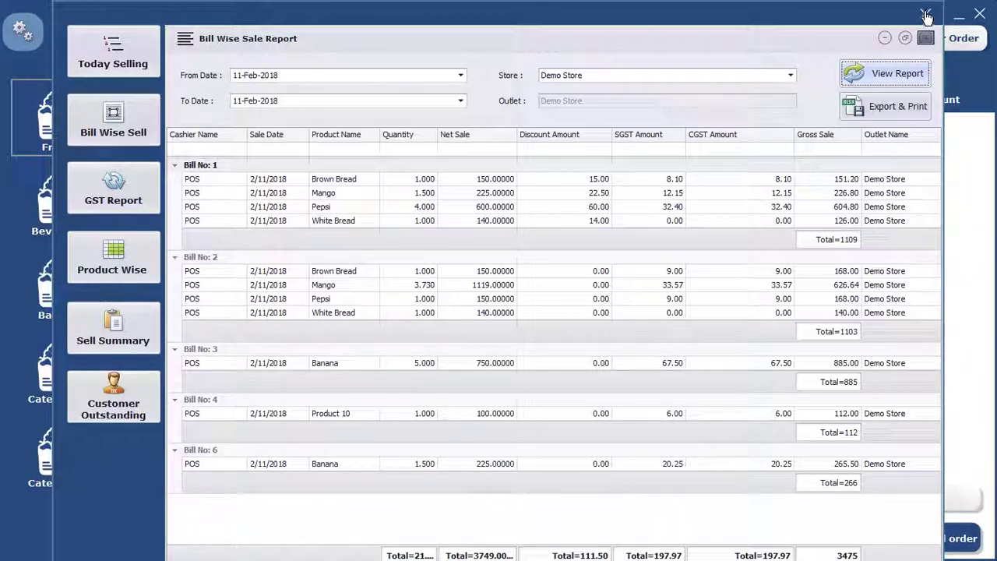
left_click(925, 38)
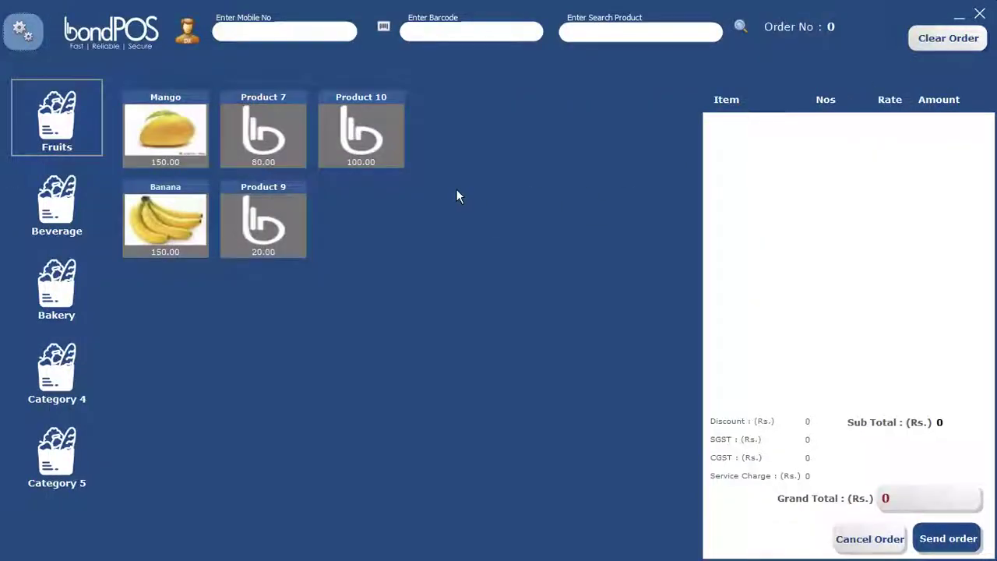
Step: Sell Product 7 to an existing customer, pay 500 on the 84 bill, and skip saving the receipt
left_click(276, 125)
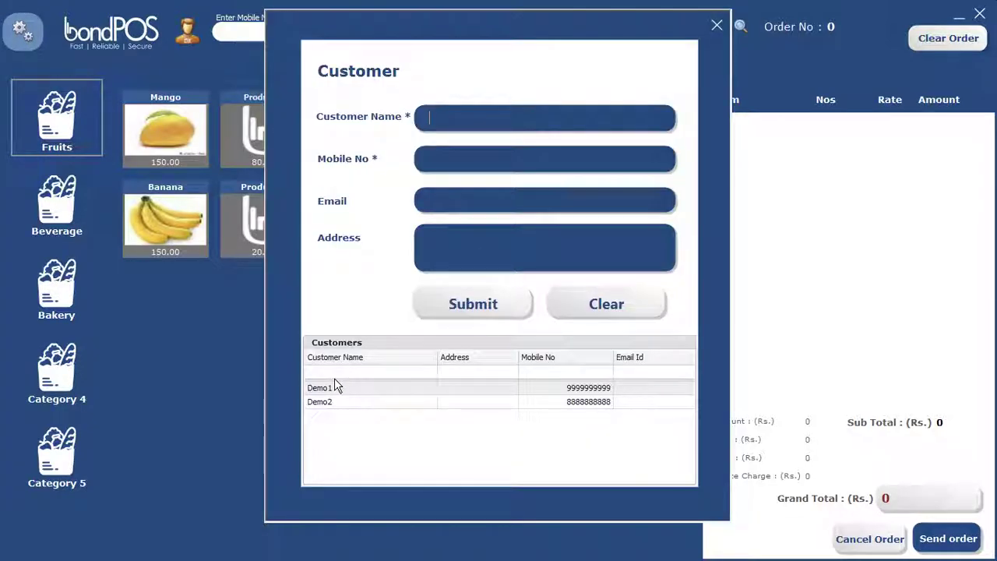
left_click(823, 434)
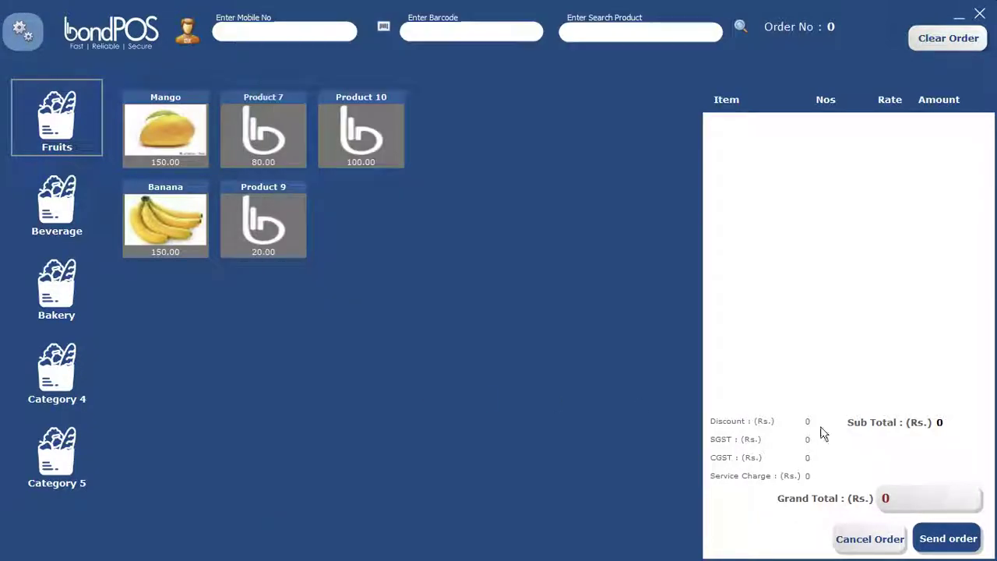
left_click(948, 538)
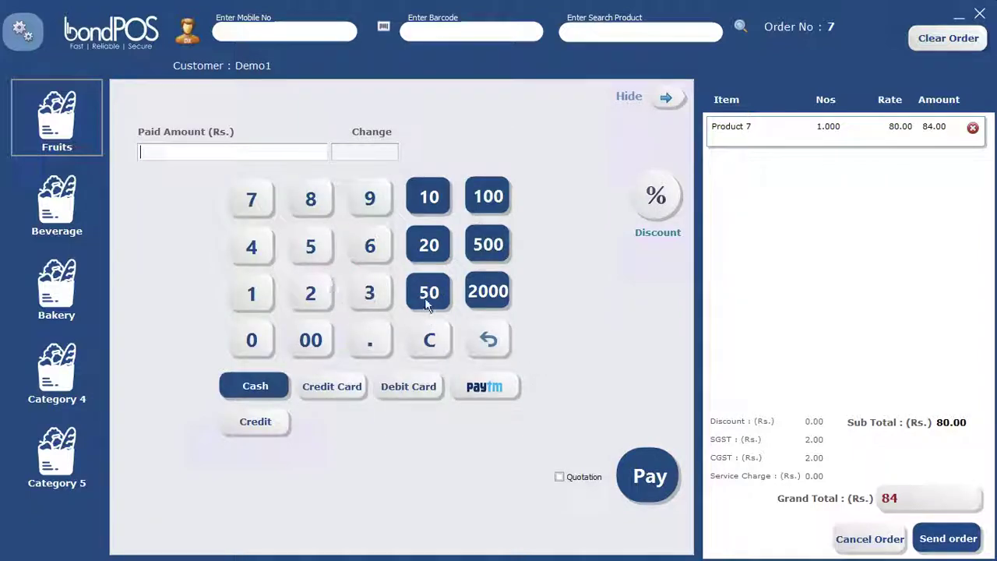
left_click(484, 244)
left_click(648, 473)
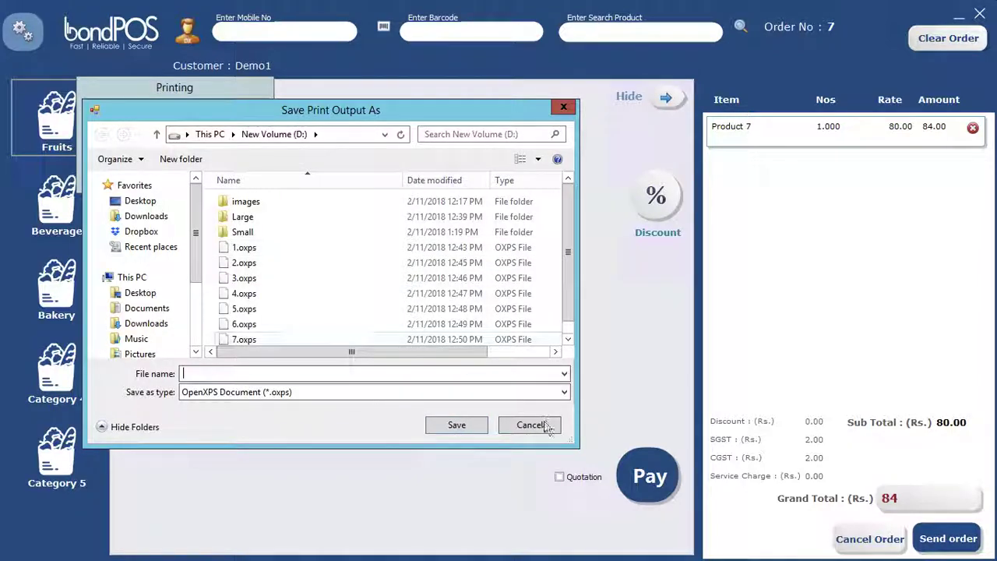
left_click(536, 425)
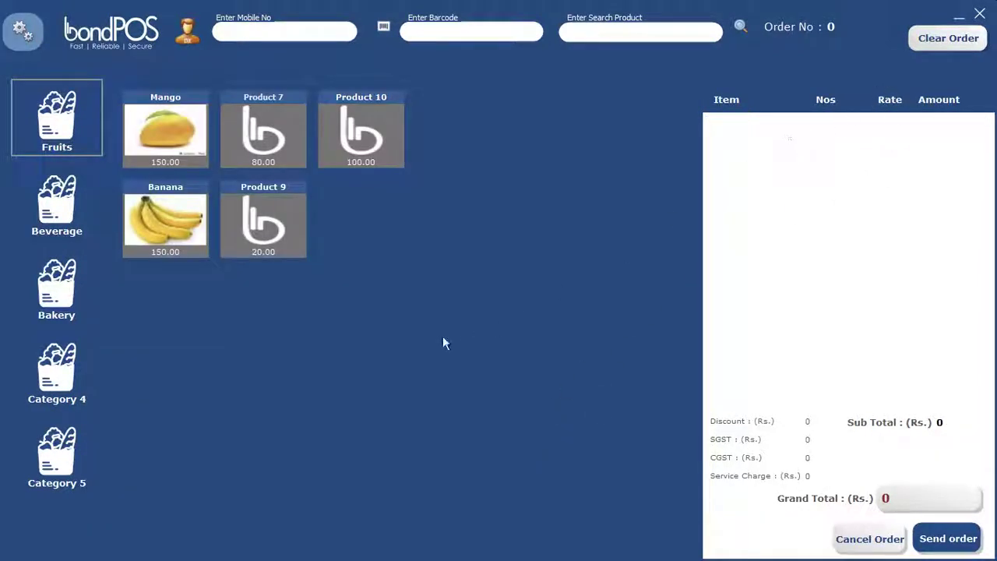
Step: Regenerate the Bill Wise Sale report to confirm Bill 7, close it, and reopen the sales reports
left_click(23, 32)
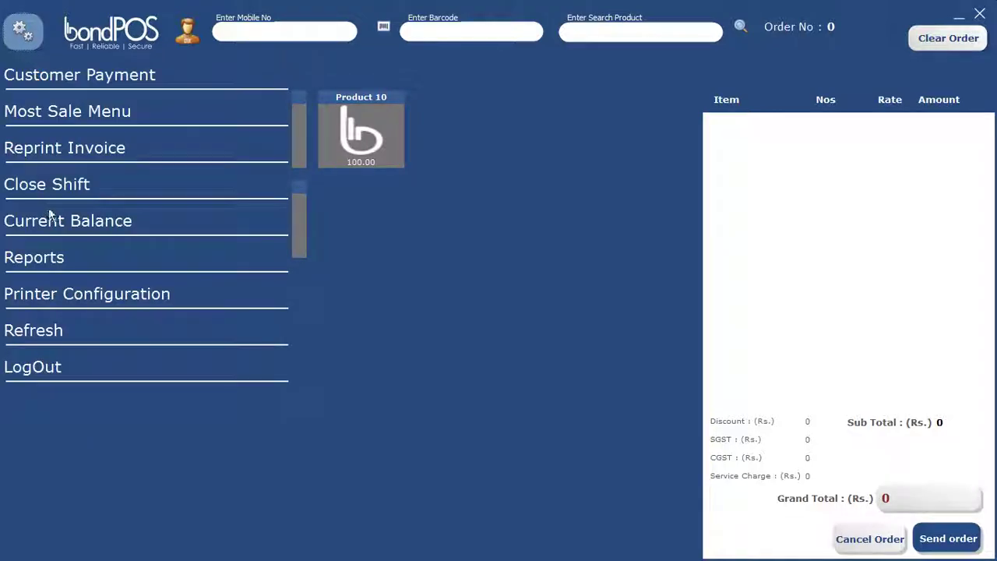
left_click(41, 265)
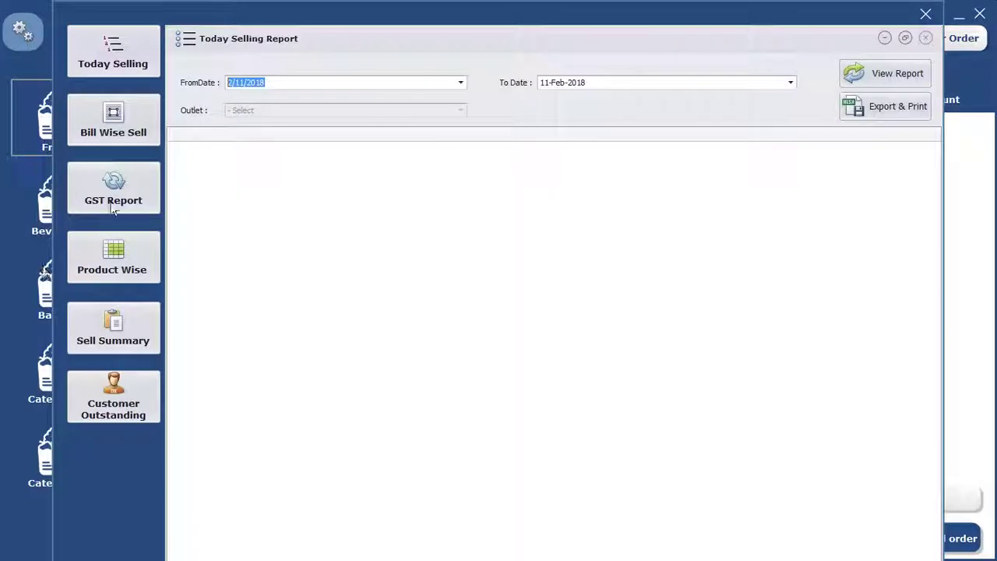
left_click(112, 132)
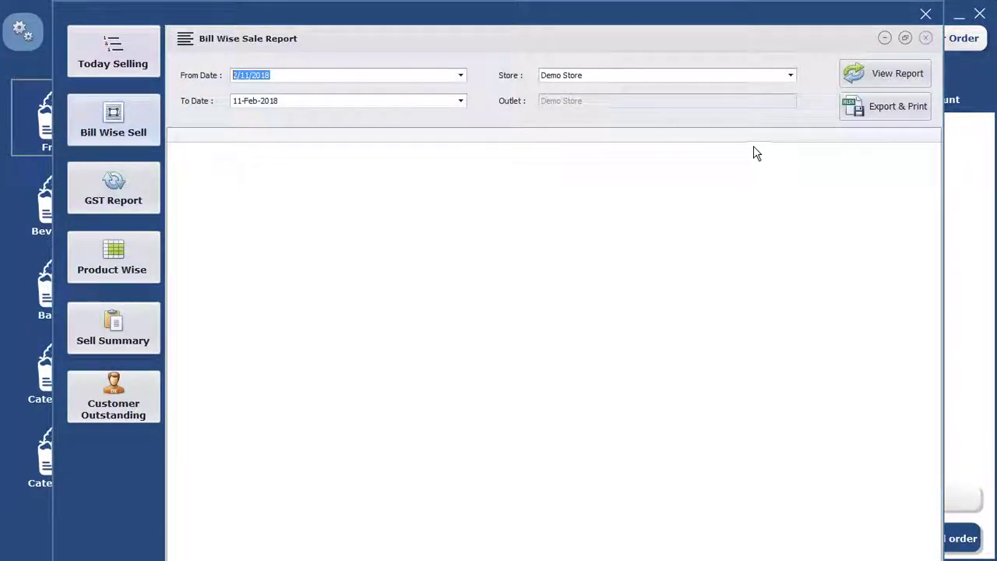
left_click(894, 75)
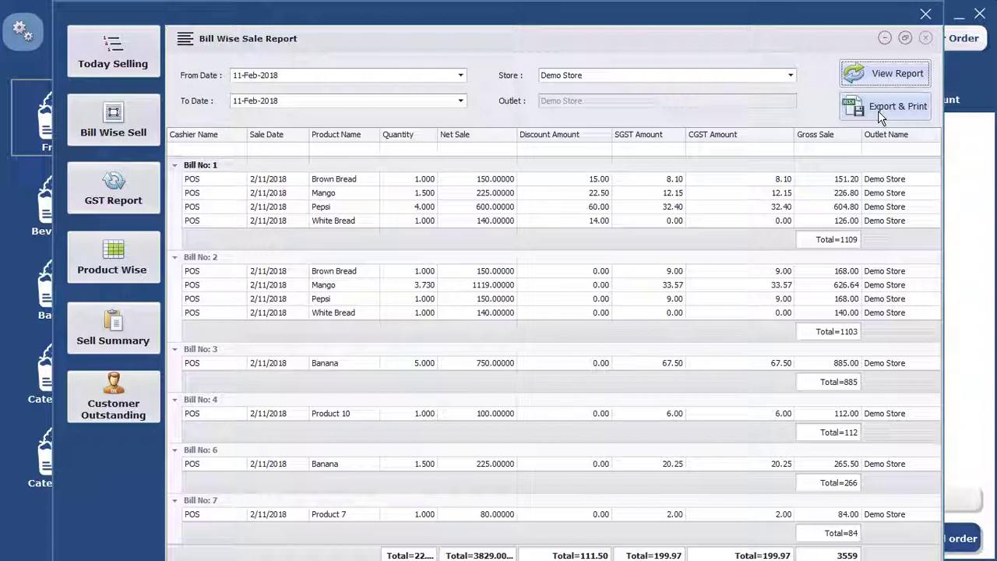
left_click(925, 15)
left_click(17, 40)
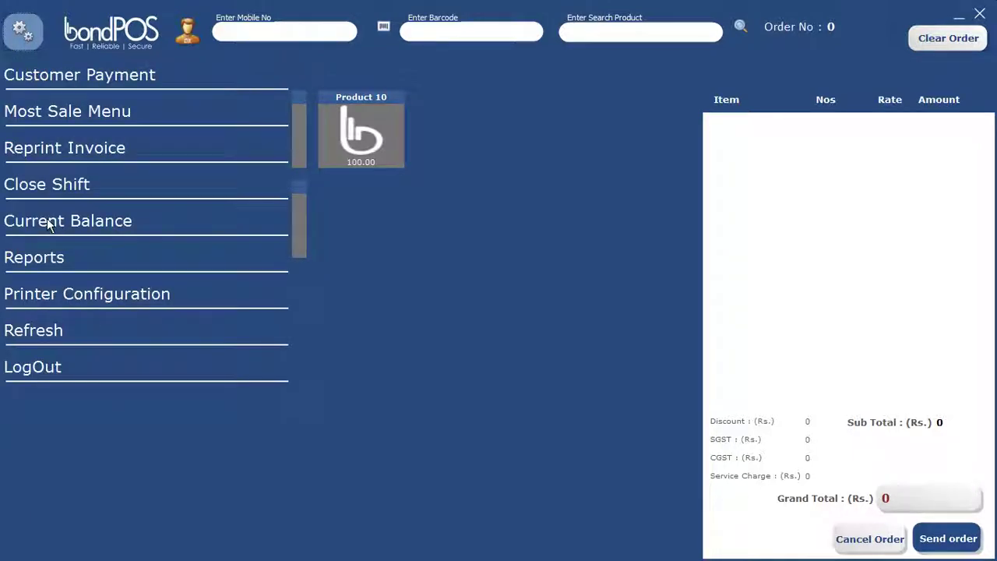
left_click(47, 260)
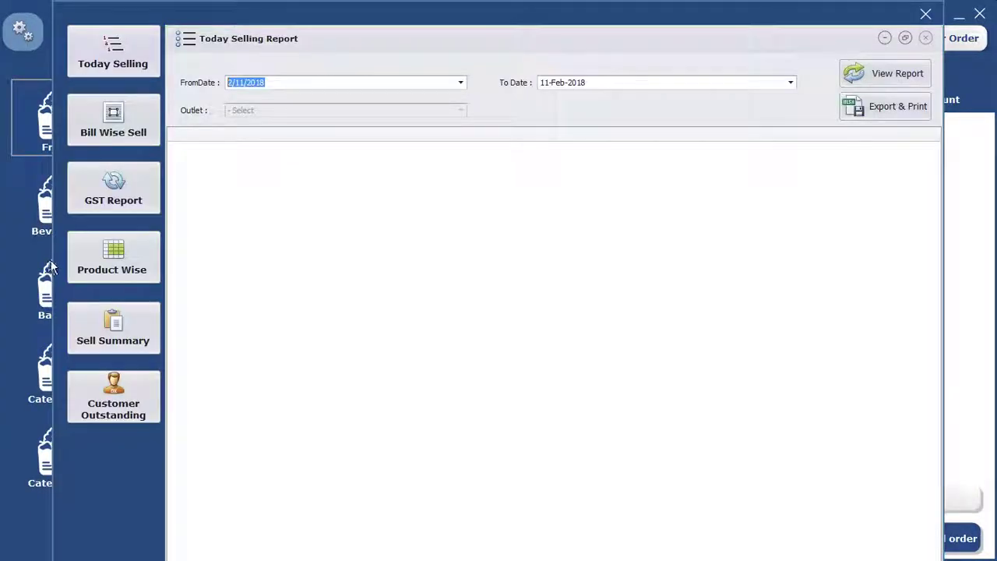
Step: Generate the 11-Feb-2018 GST Input Output report (GST input 399.94), comparing Consolidated and Date Wise views
left_click(115, 190)
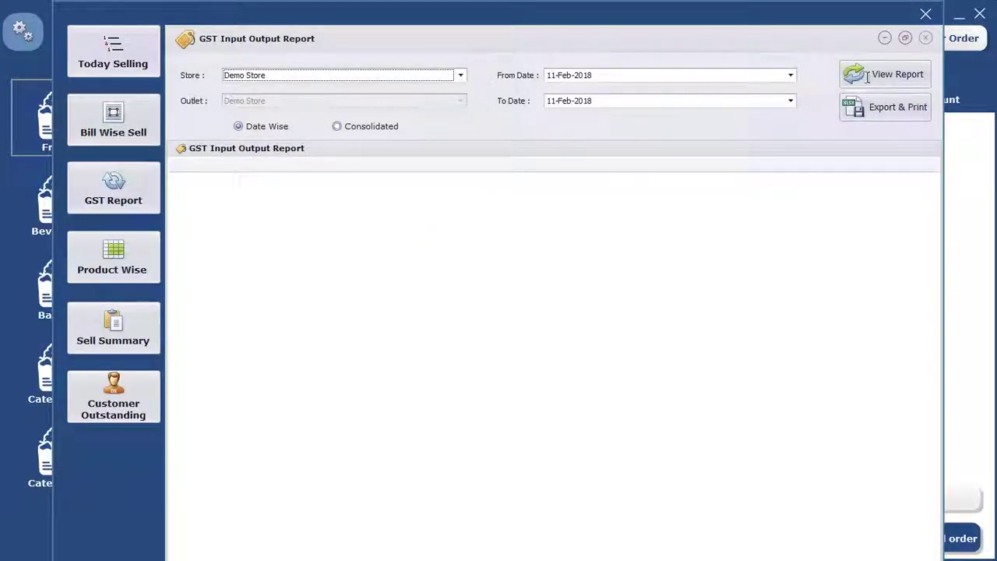
left_click(888, 84)
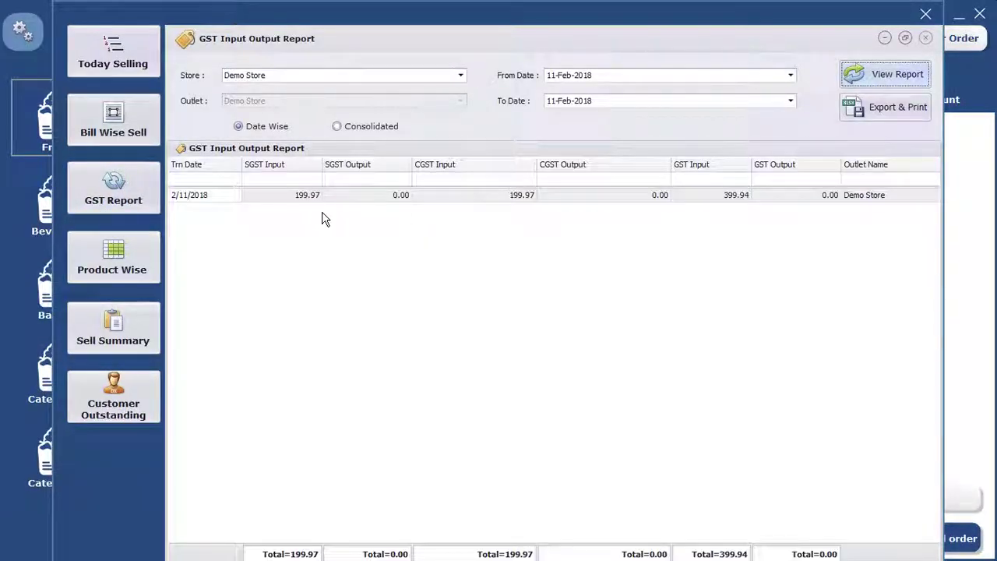
left_click(338, 127)
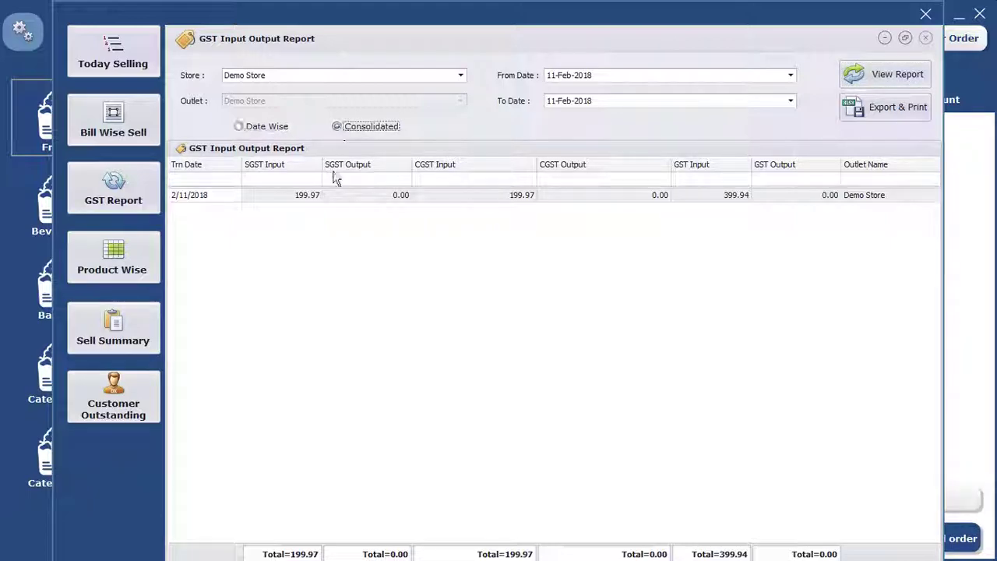
left_click(238, 127)
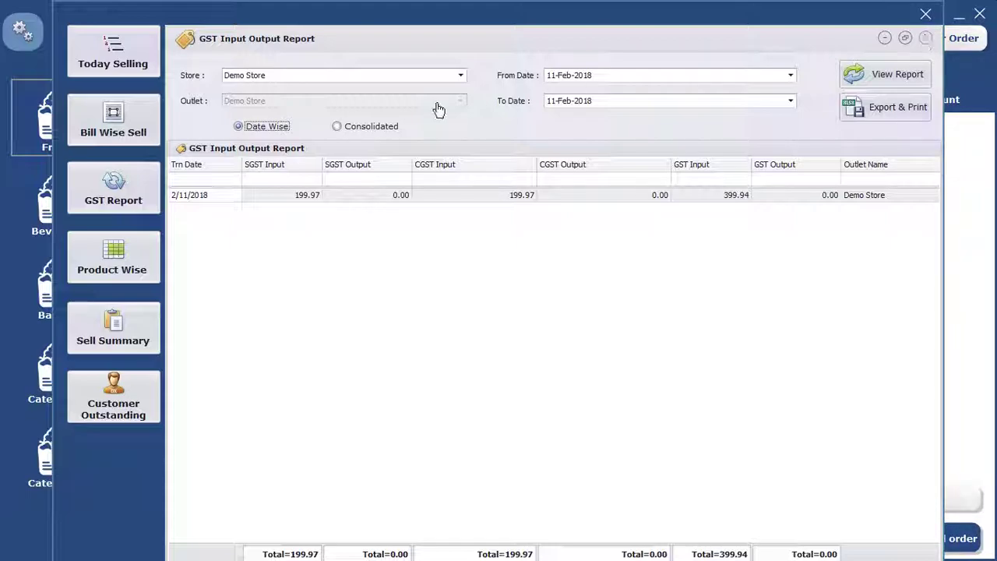
left_click(127, 263)
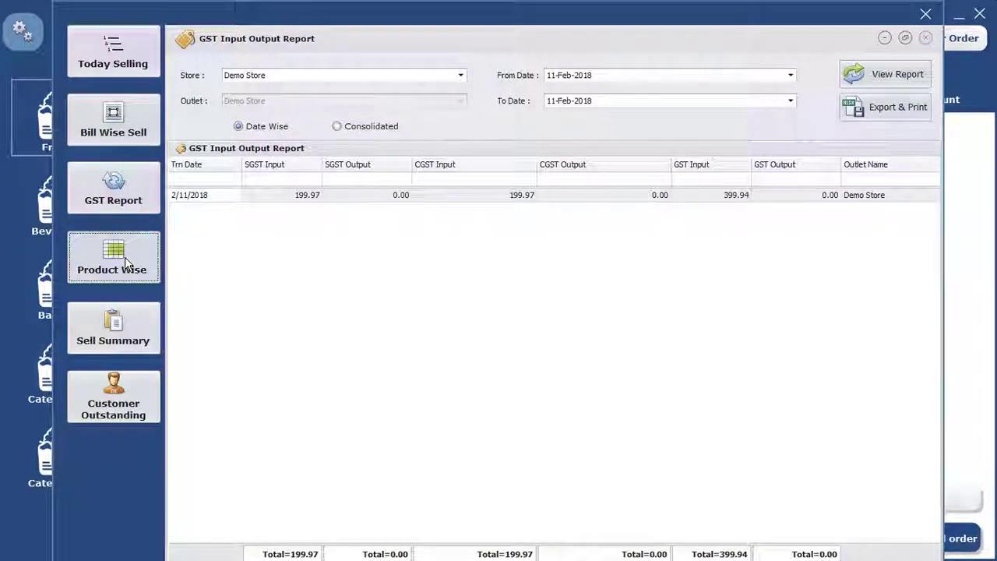
Step: Generate the product-wise report and sort it by Sale Quantity, then by Sub Category Name
left_click(886, 73)
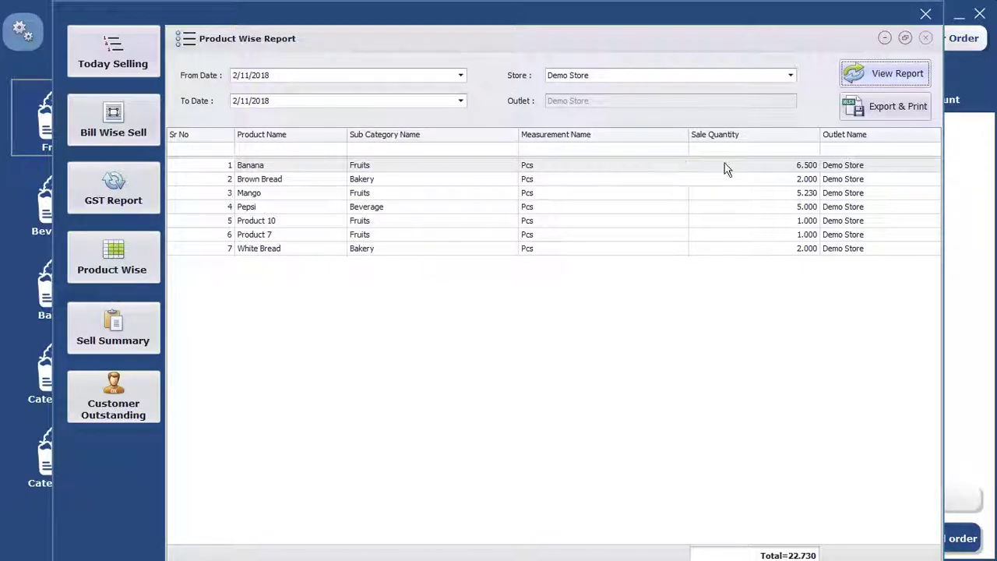
left_click(742, 138)
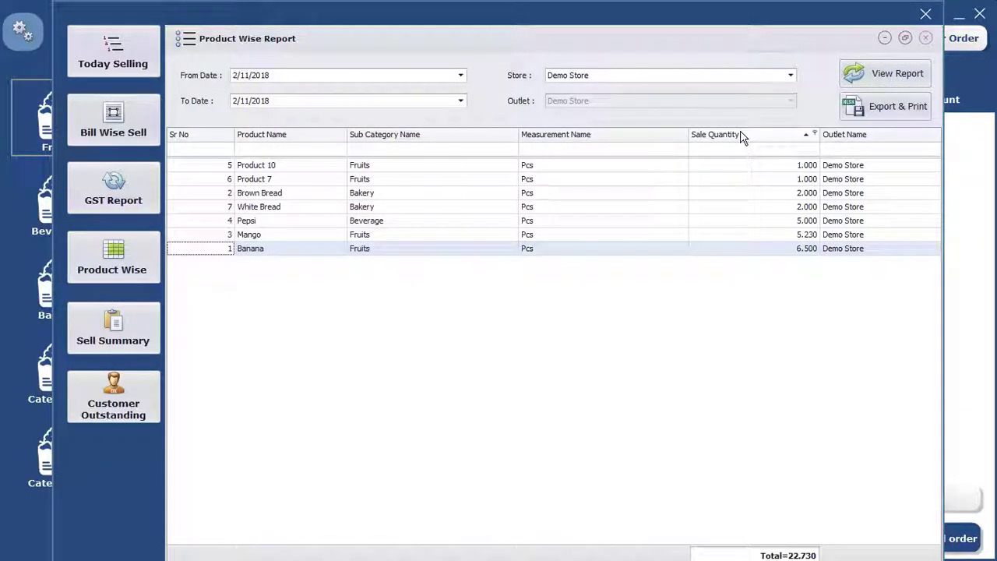
left_click(743, 138)
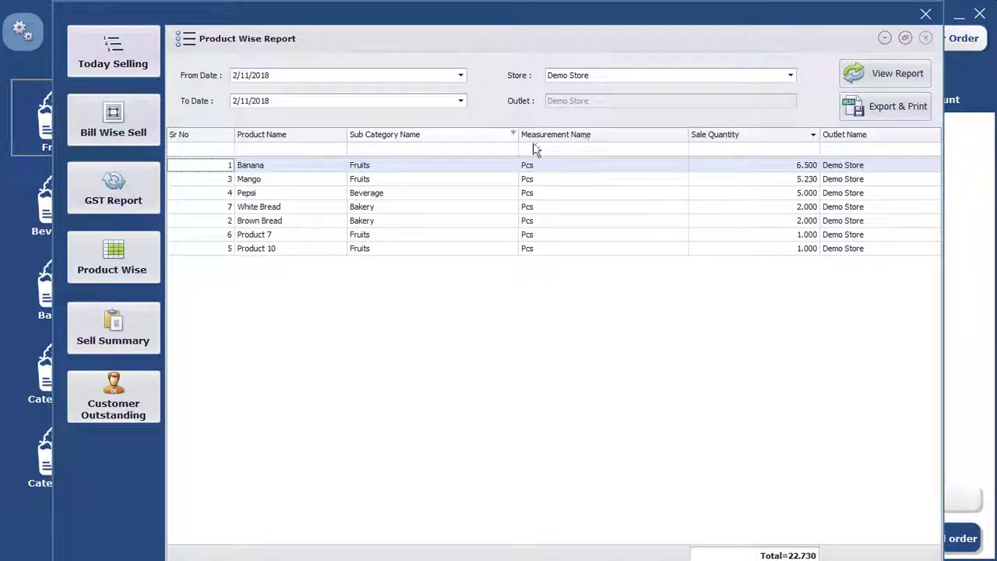
left_click(410, 137)
left_click(411, 138)
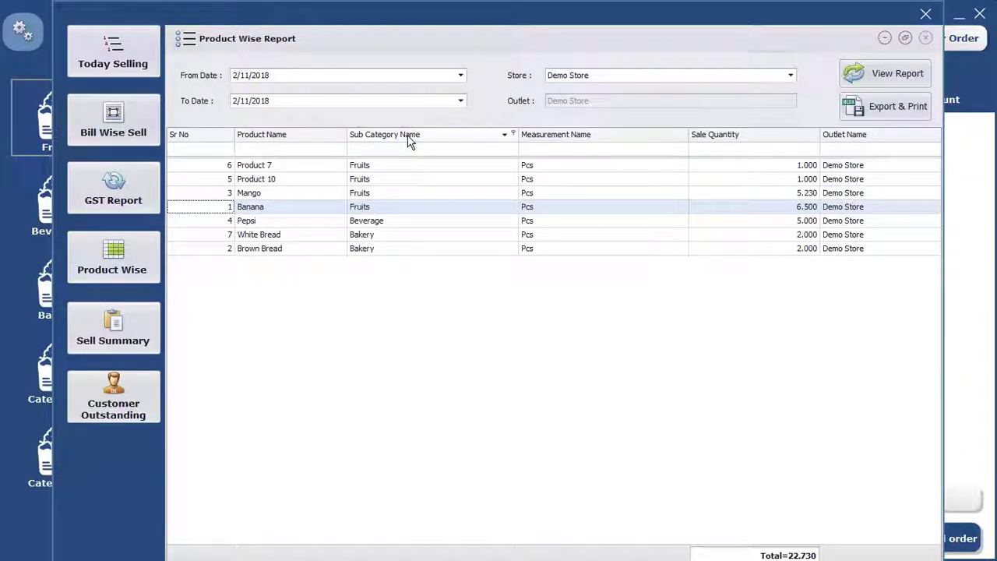
left_click(411, 138)
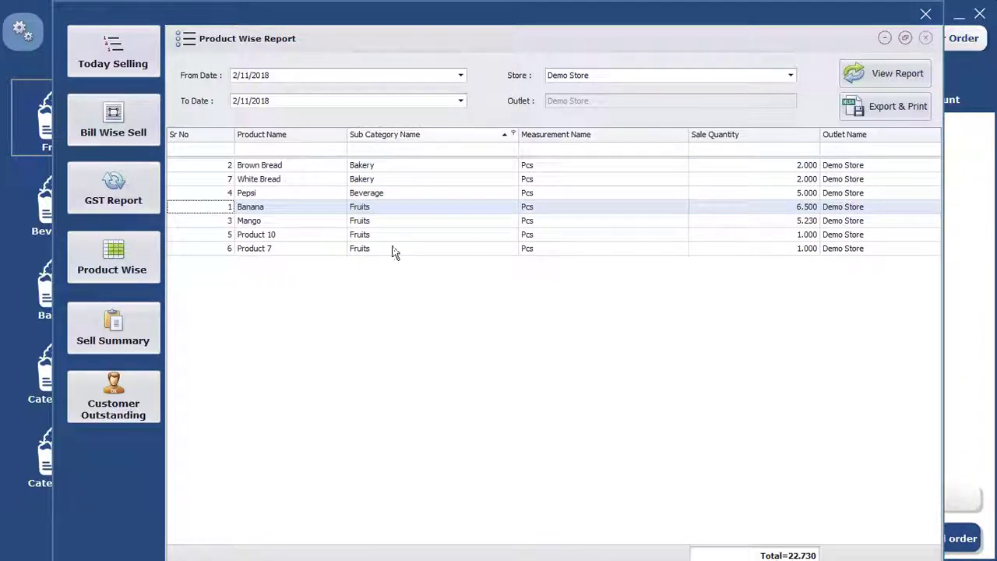
Step: Remove the Sub Category Name column and sort the rows ascending by product name
left_click(261, 139)
left_click(262, 138)
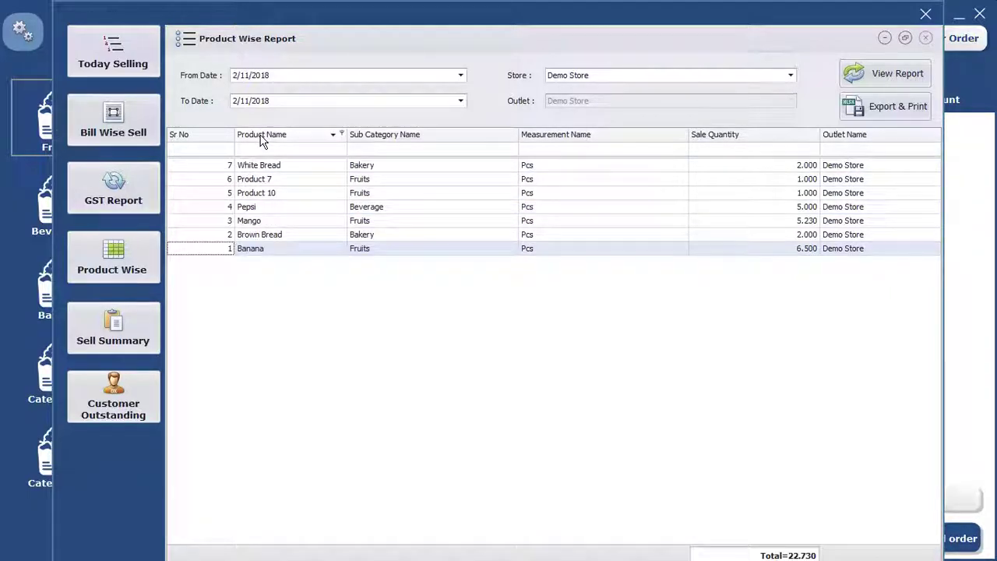
left_click(263, 138)
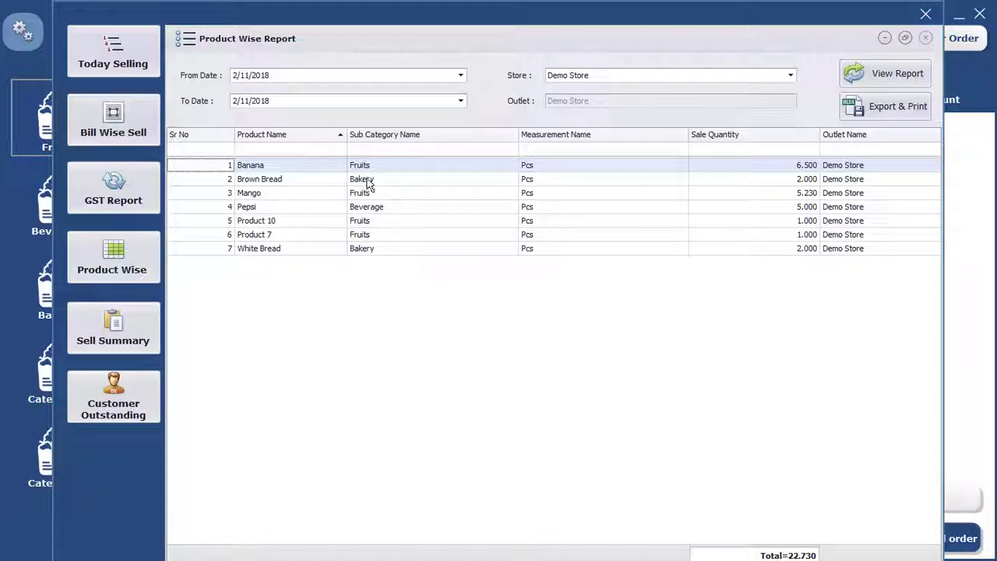
left_click_drag(397, 142, 365, 122)
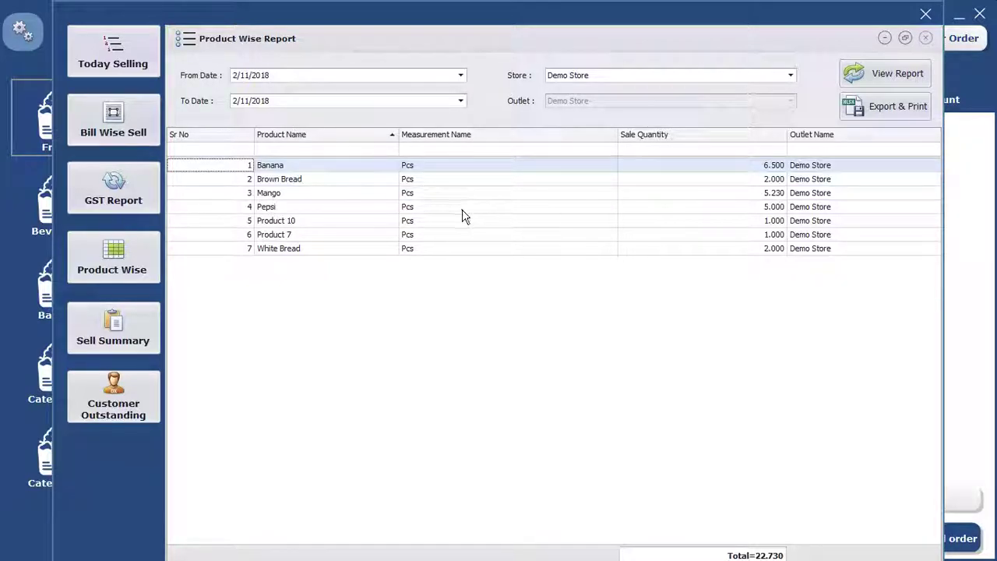
left_click(300, 142)
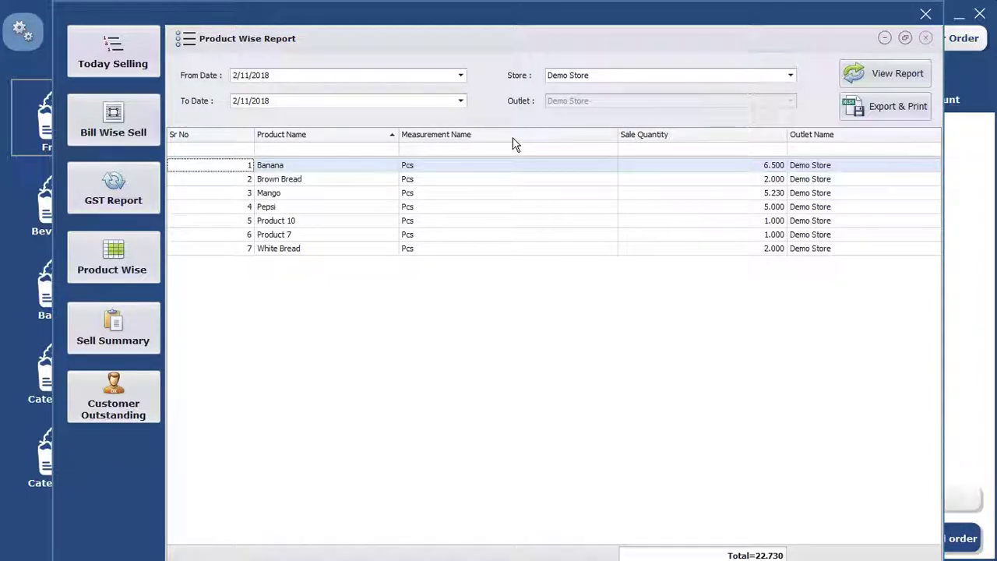
left_click(106, 320)
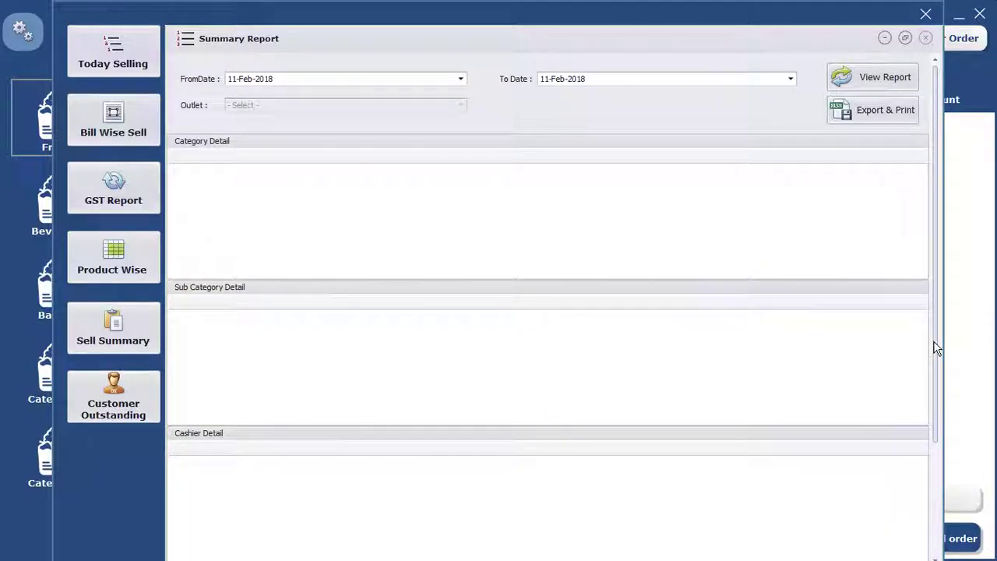
Step: Load the 11-Feb-2018 Summary Report down to Shift Detail, then show Customer Outstanding totalling 1494.00
scroll(933, 405, "down", 4)
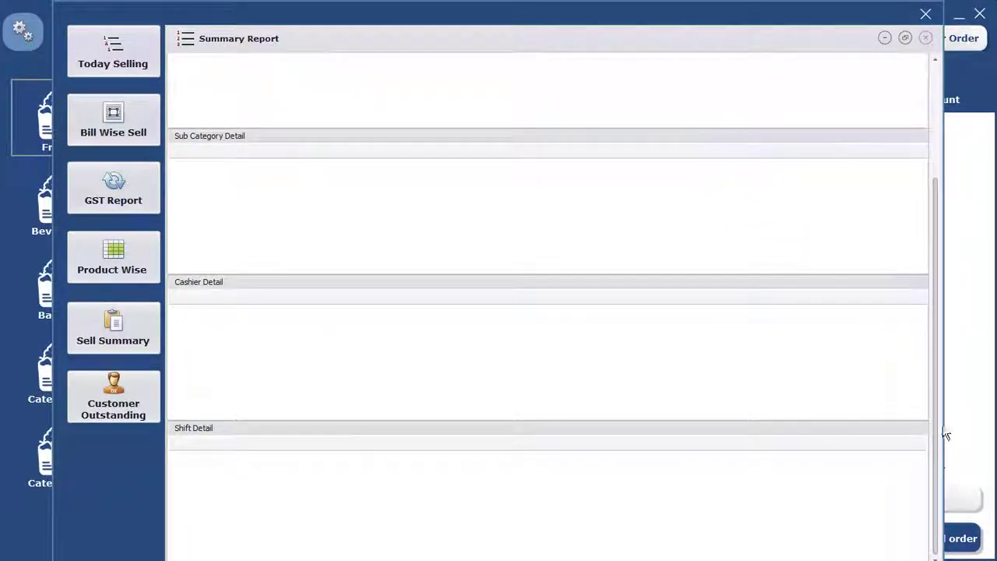
scroll(939, 438, "up", 3)
scroll(949, 291, "up", 1)
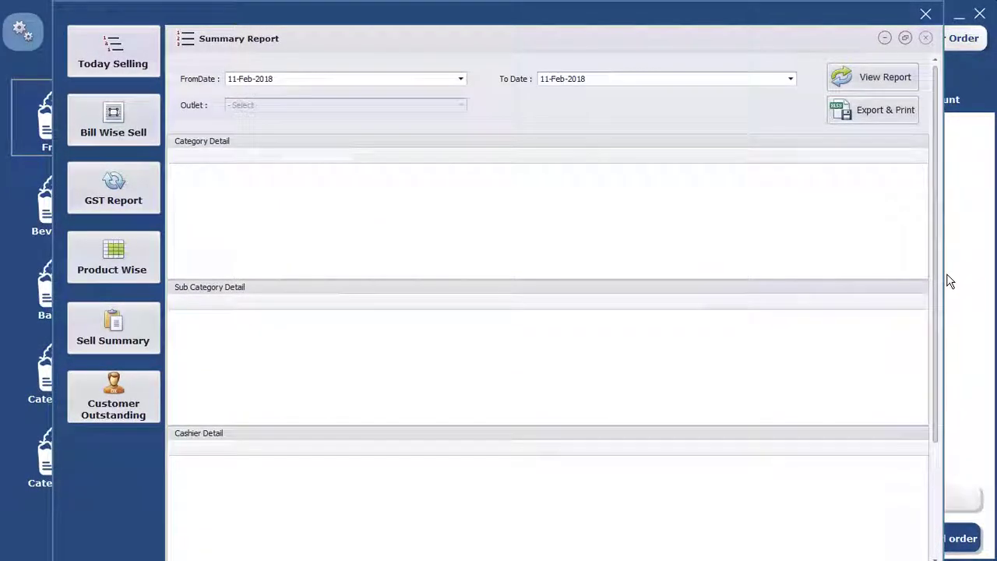
left_click(882, 81)
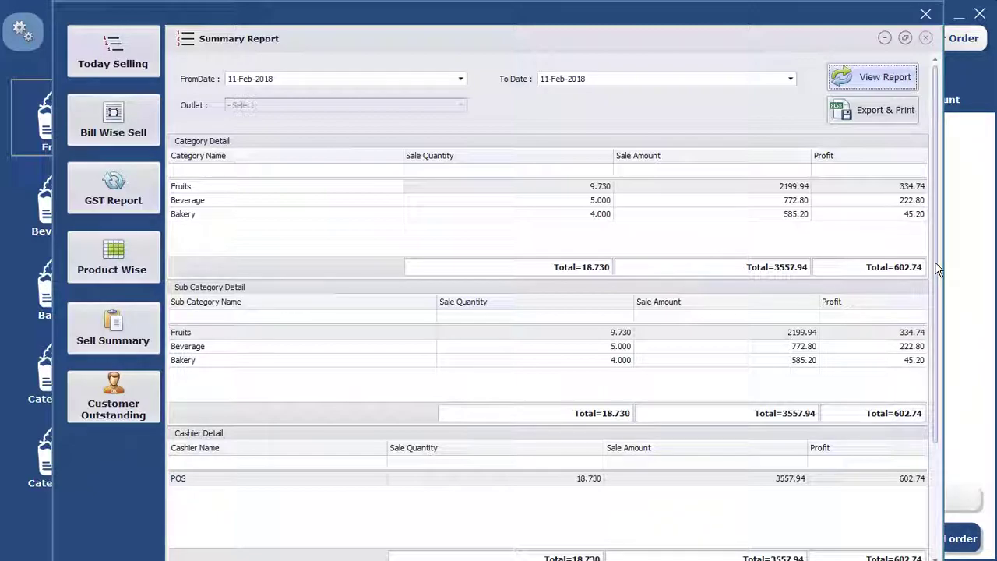
scroll(941, 346, "down", 3)
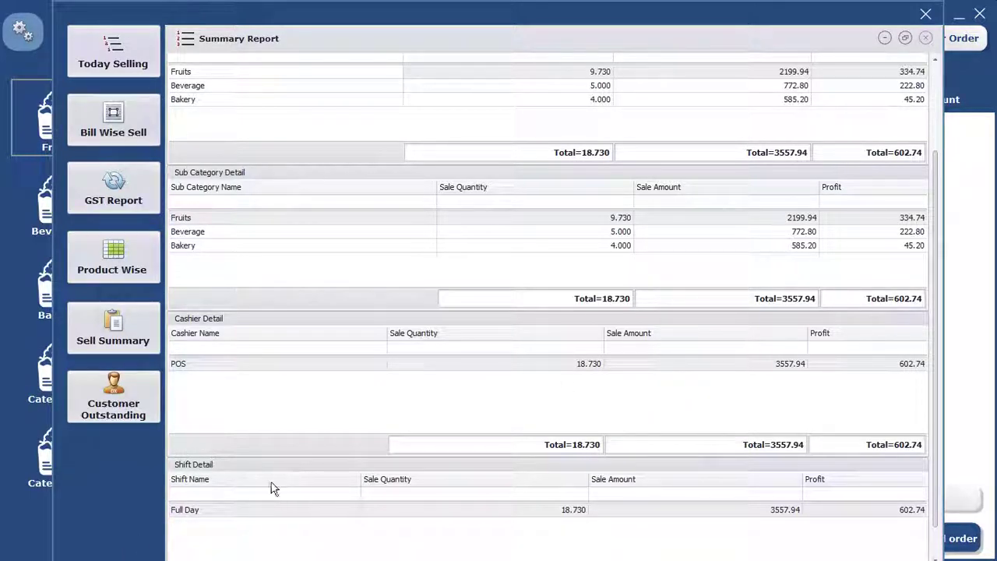
left_click(101, 411)
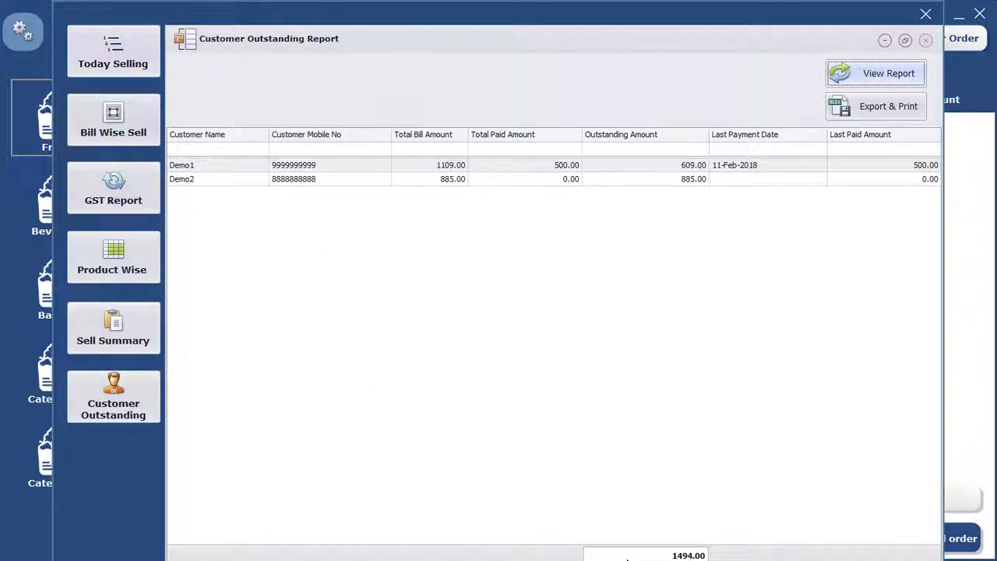
Step: Select the first customer row in Customer Outstanding, then close the reports window
left_click(660, 558)
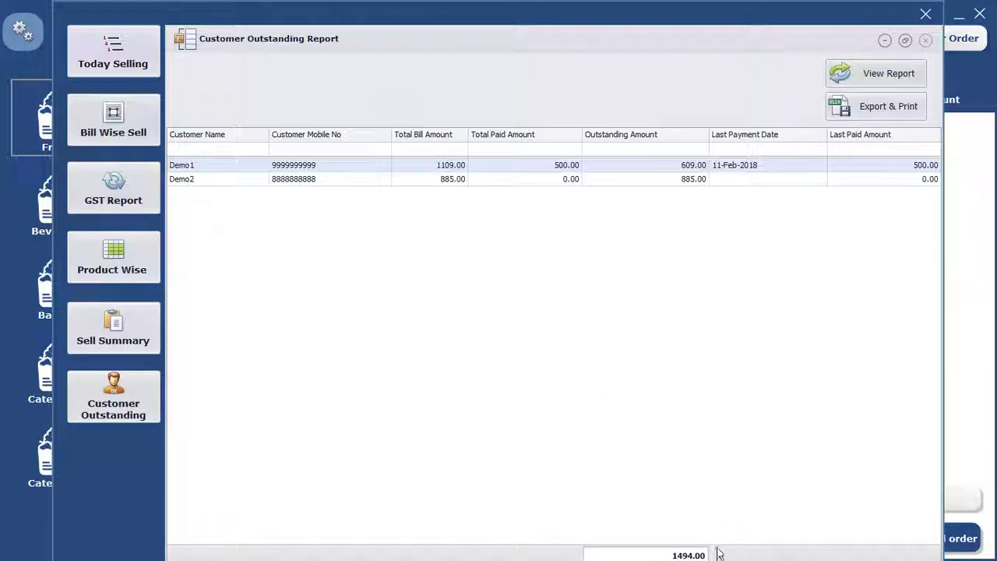
left_click(927, 16)
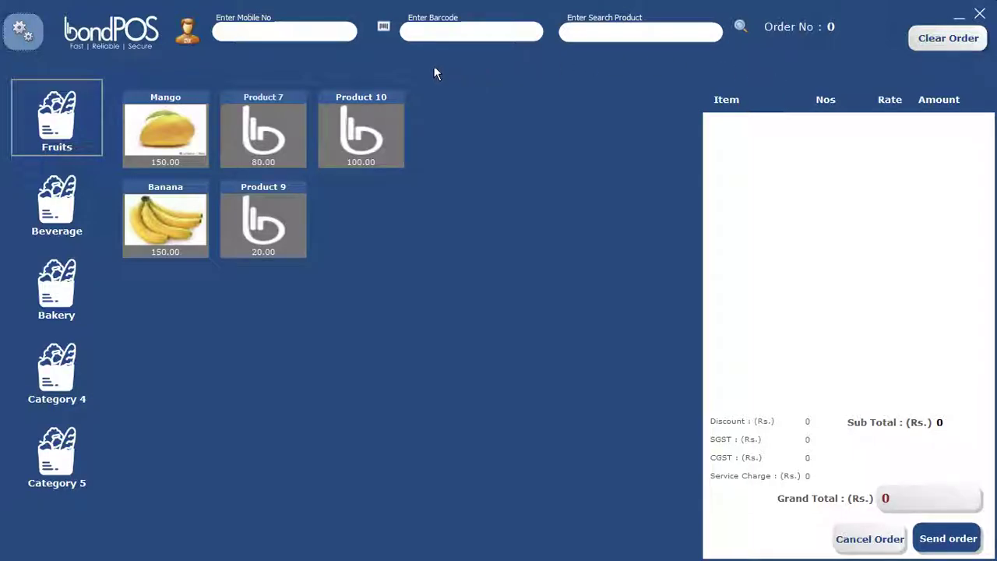
Step: Clear the Demo1 order and assign customer Demo2 to a fresh order
left_click(243, 129)
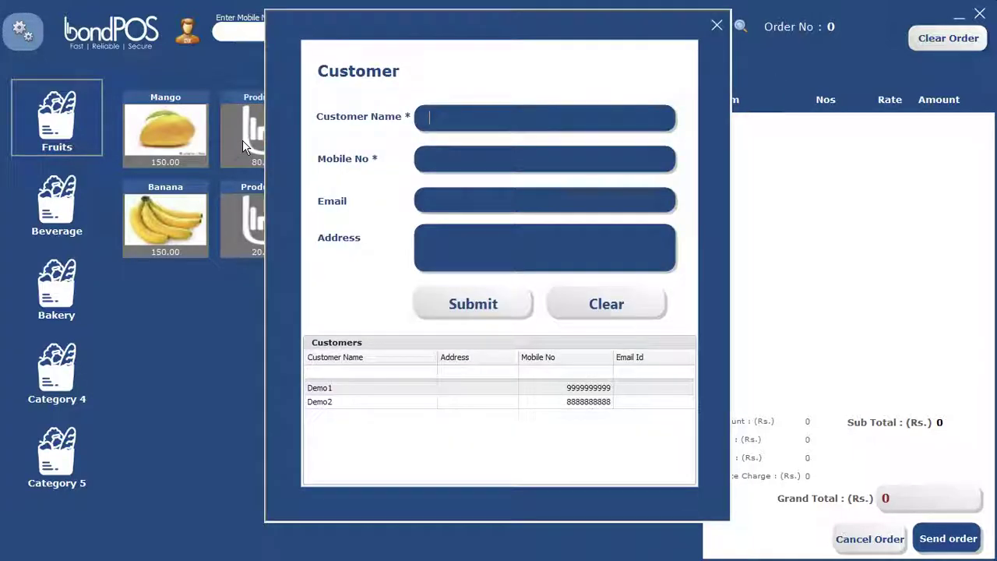
double_click(343, 389)
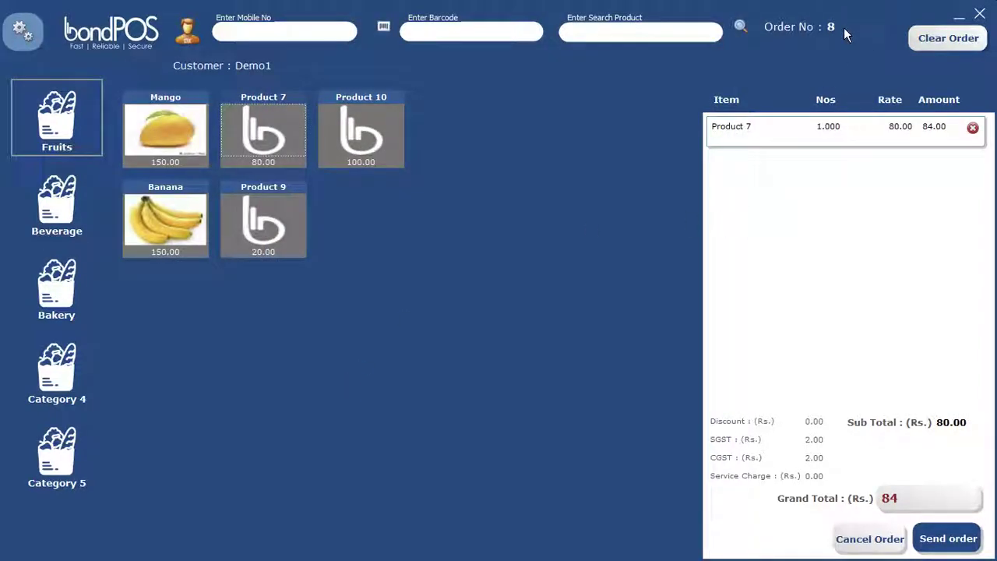
left_click(958, 50)
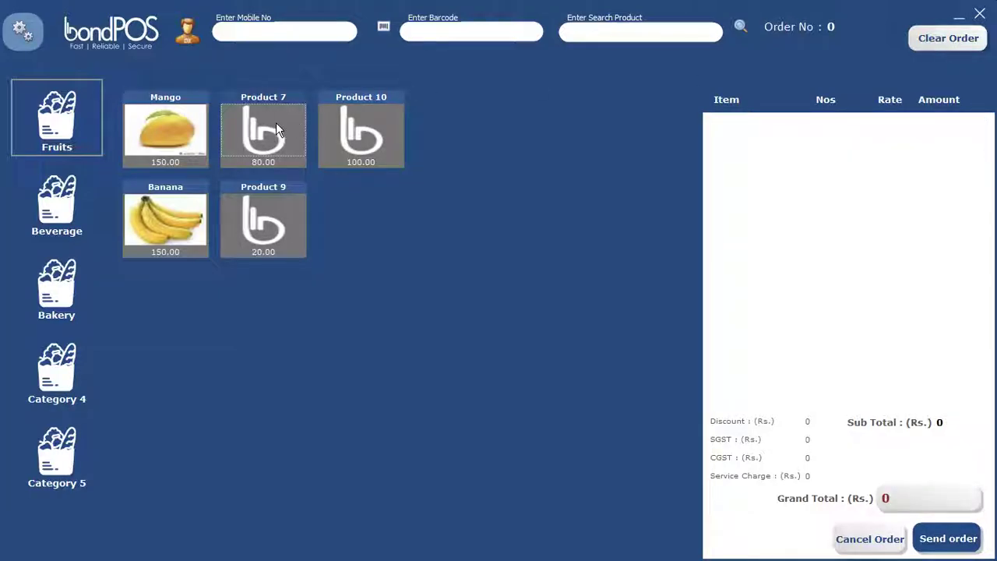
left_click(262, 145)
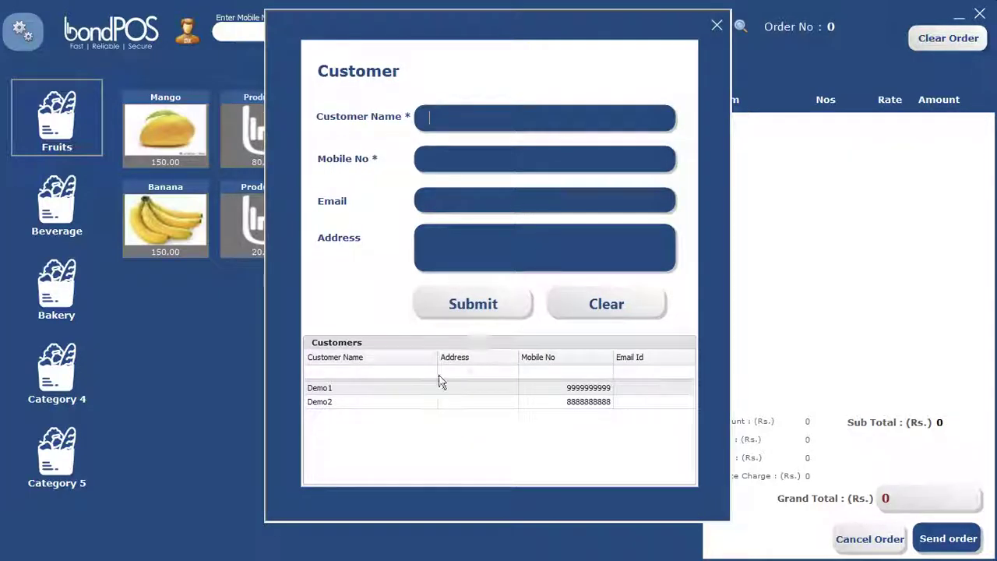
double_click(358, 404)
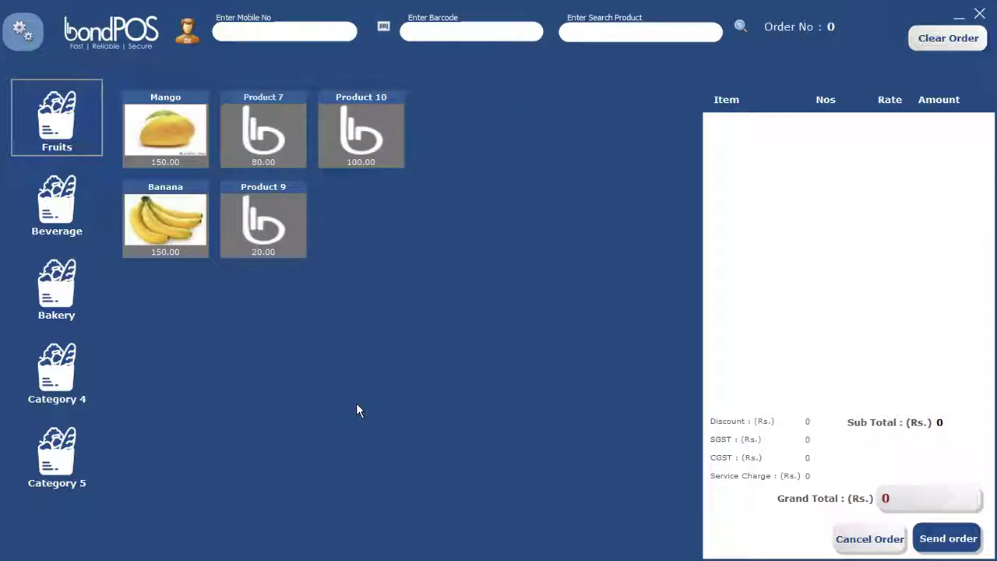
Step: Add Product 10 and Product 9 to bring the order to 217, then minimize the till
left_click(355, 125)
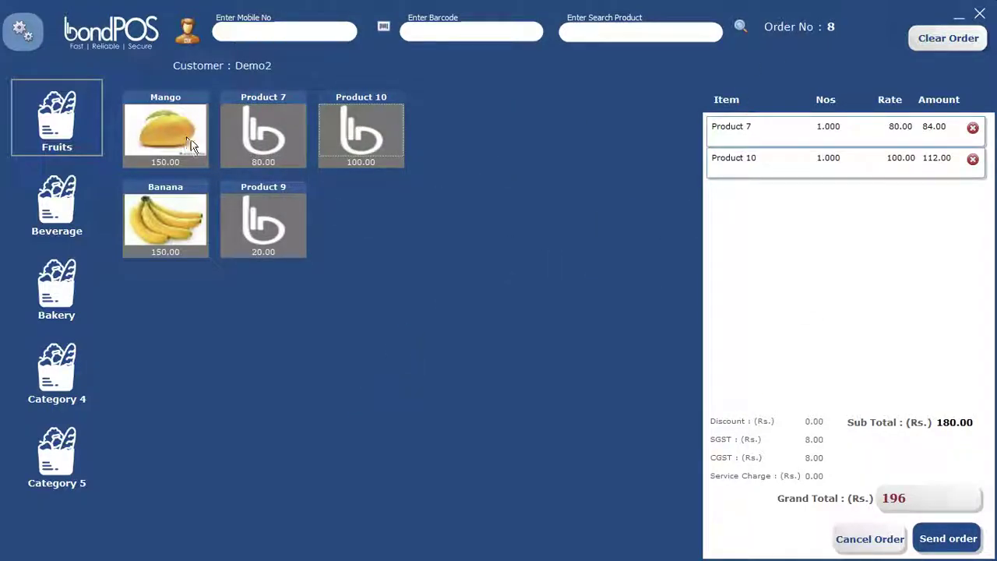
left_click(285, 227)
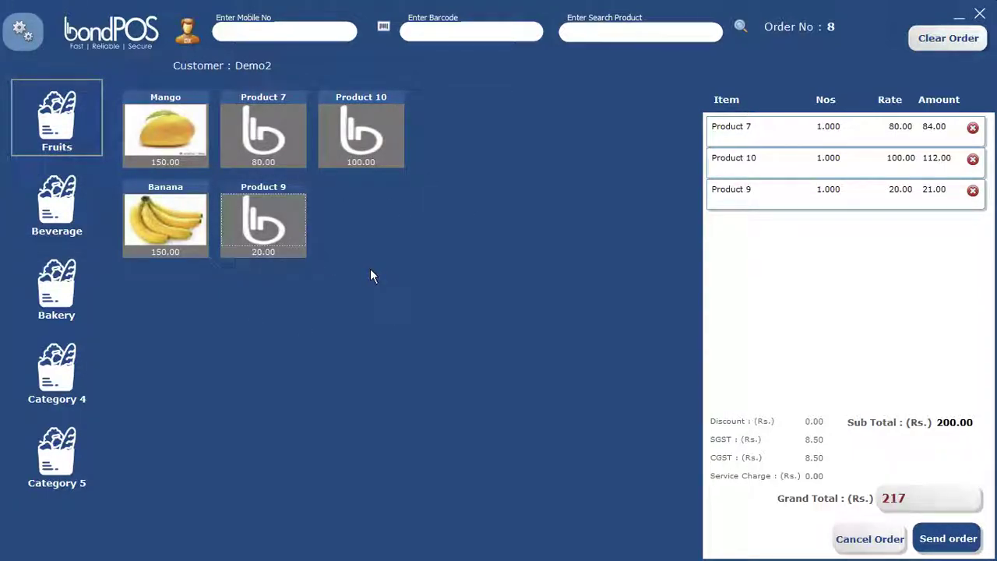
left_click(960, 21)
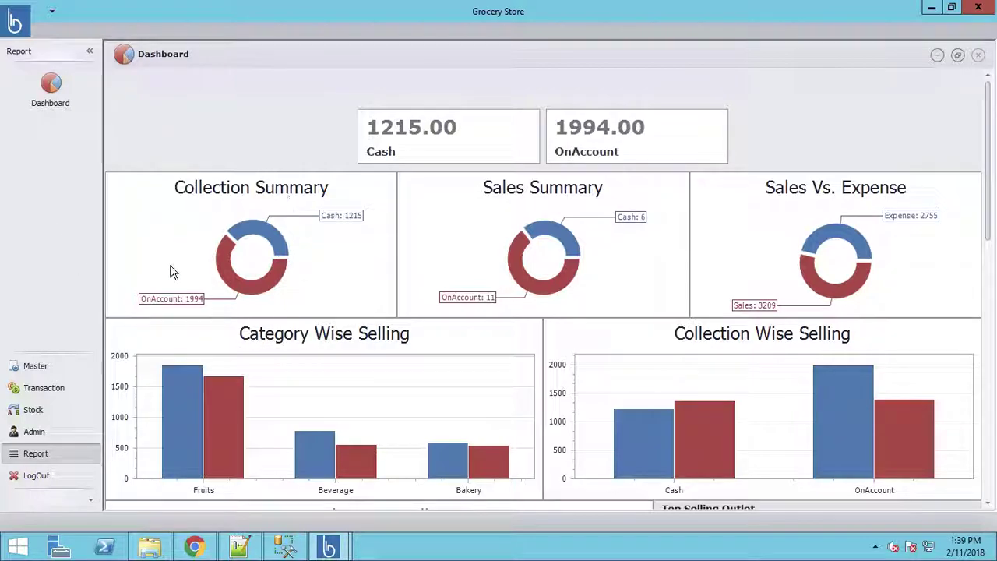
Step: Expand the Master and Admin sections in the back-office sidebar
left_click(36, 370)
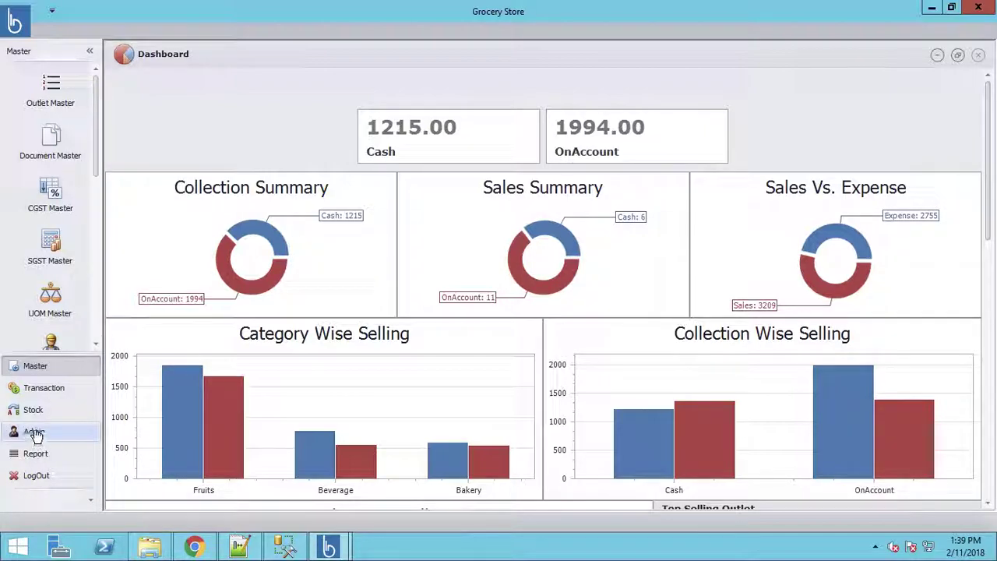
scroll(99, 246, "down", 5)
scroll(99, 335, "down", 3)
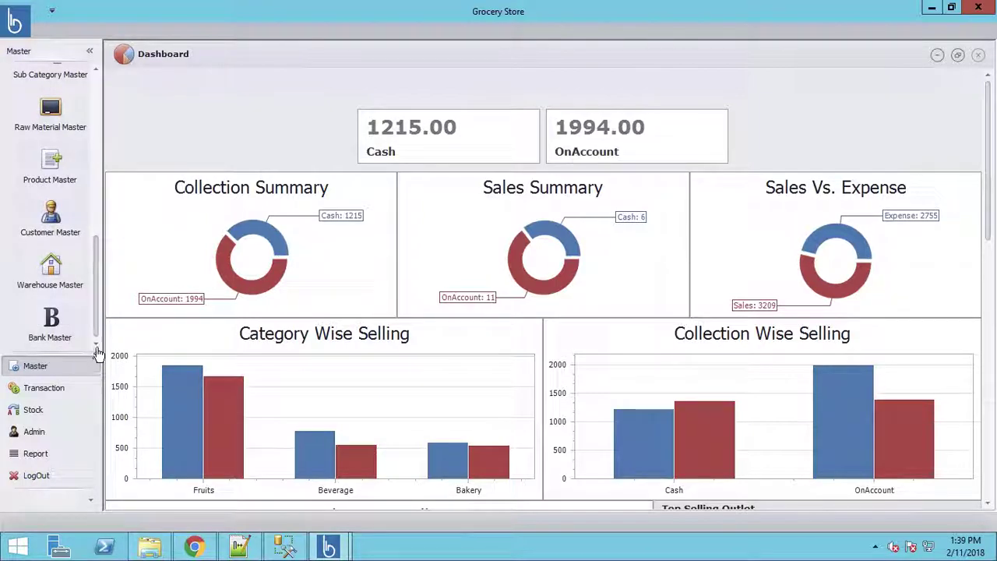
left_click(35, 433)
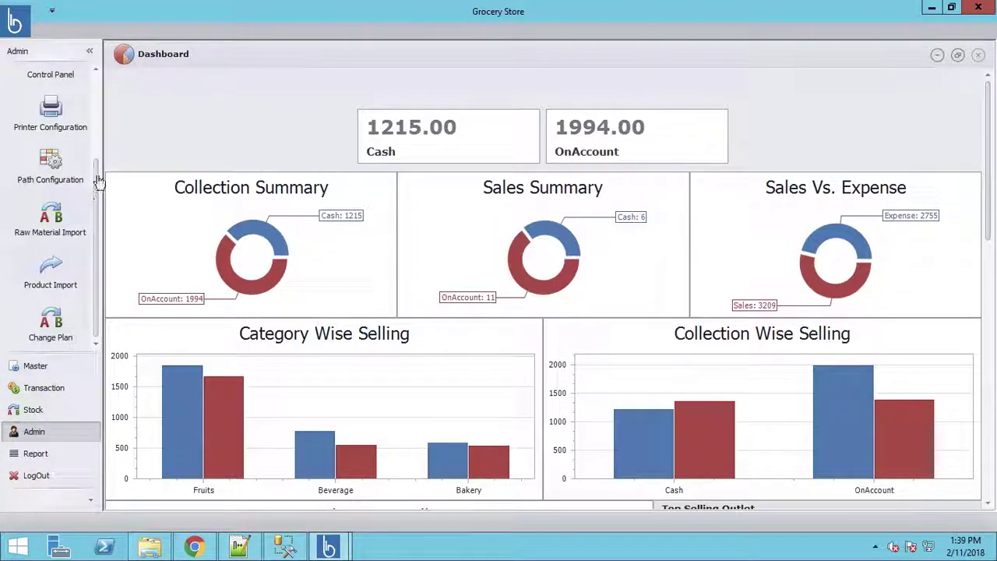
Step: Check the Beverage category figures: order amount 773 and expense 550
scroll(92, 93, "up", 2)
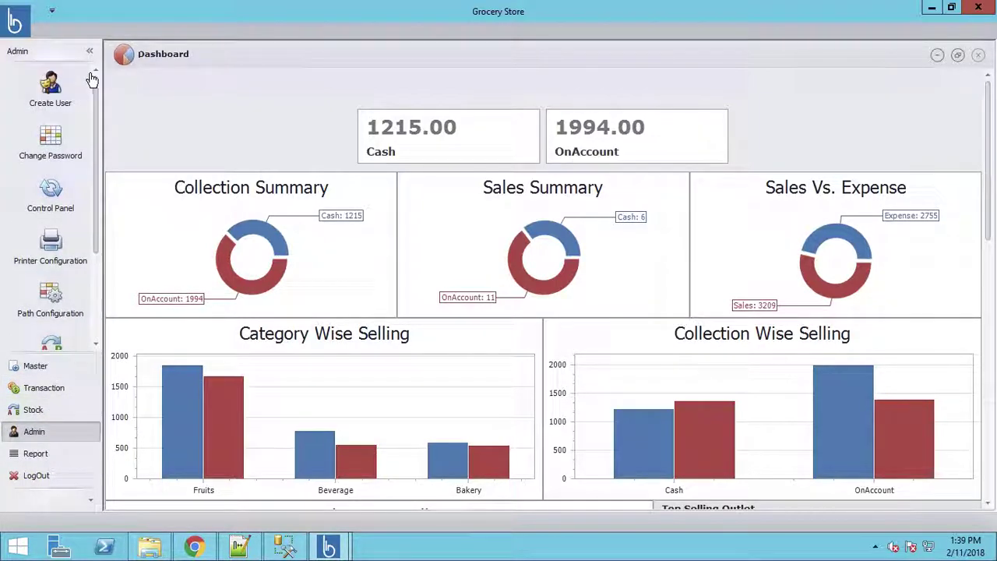
scroll(100, 222, "down", 2)
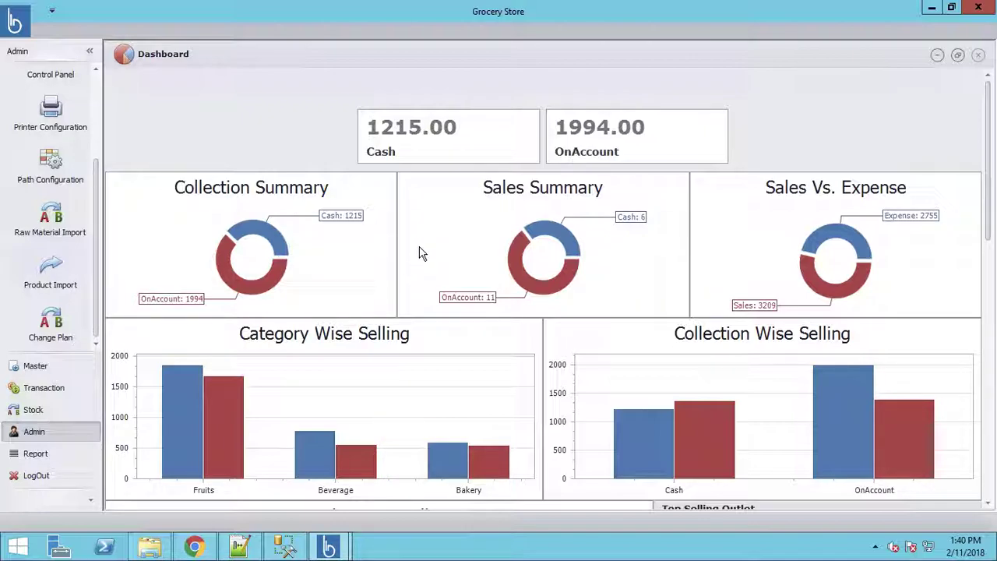
mouse_move(413, 448)
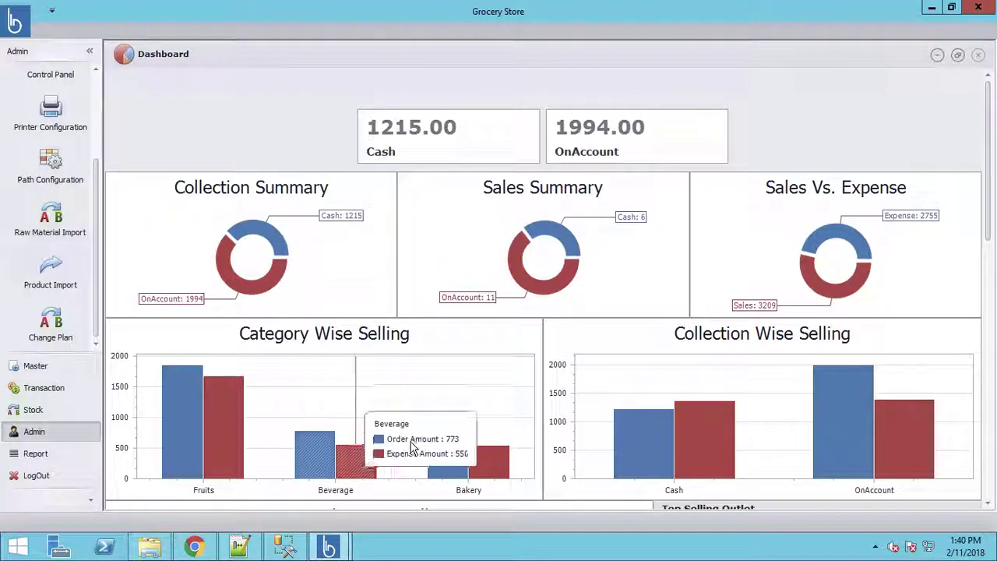